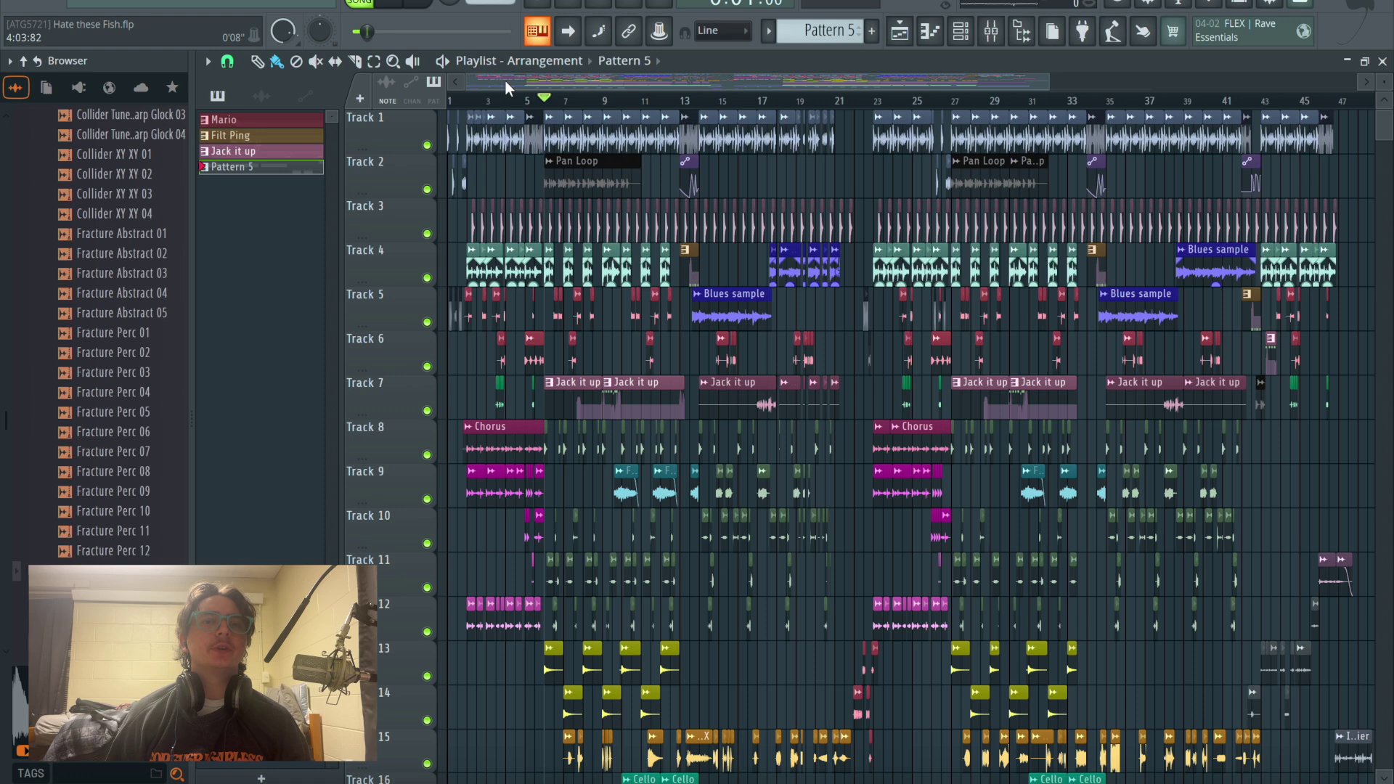
Step: Play a short passage of the full arrangement from the start marker at bar 6
{"action": "key", "text": "space"}
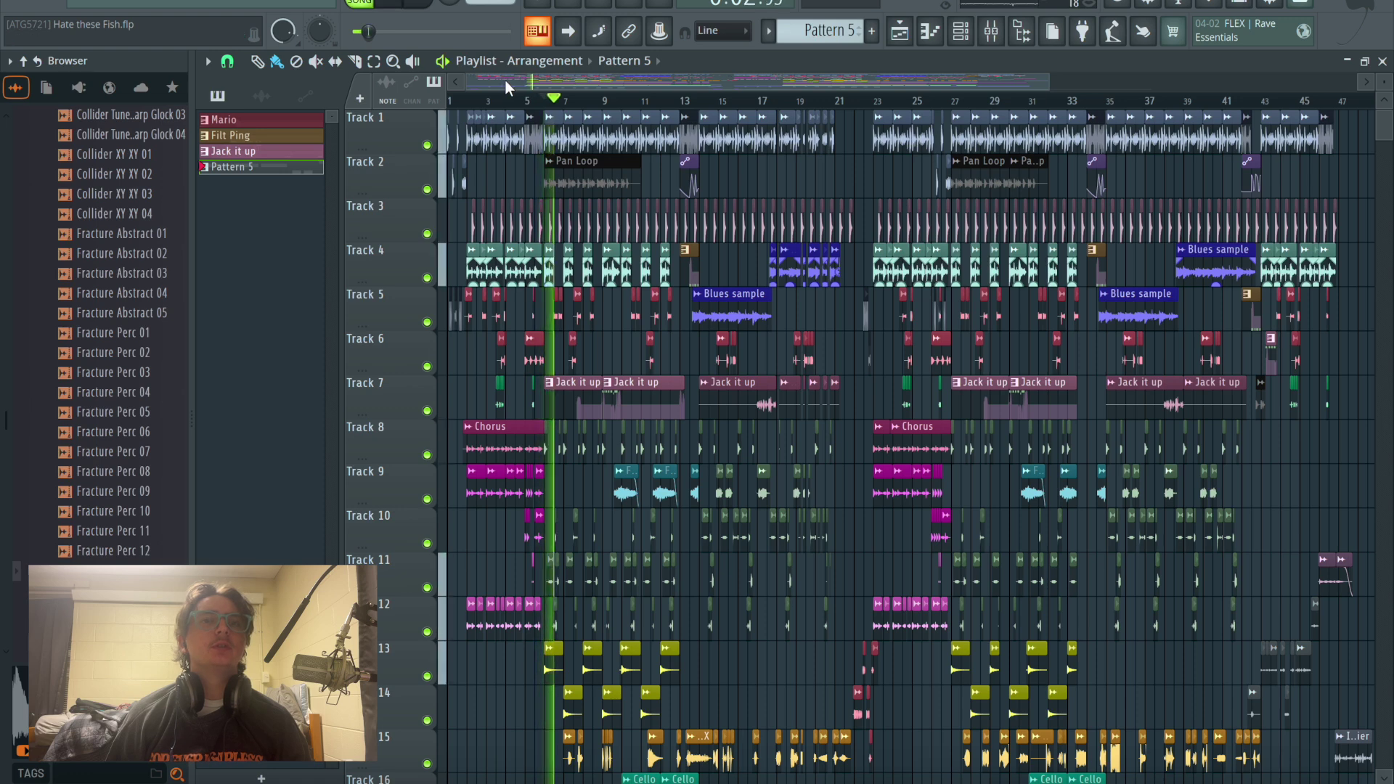
{"action": "key", "text": "space"}
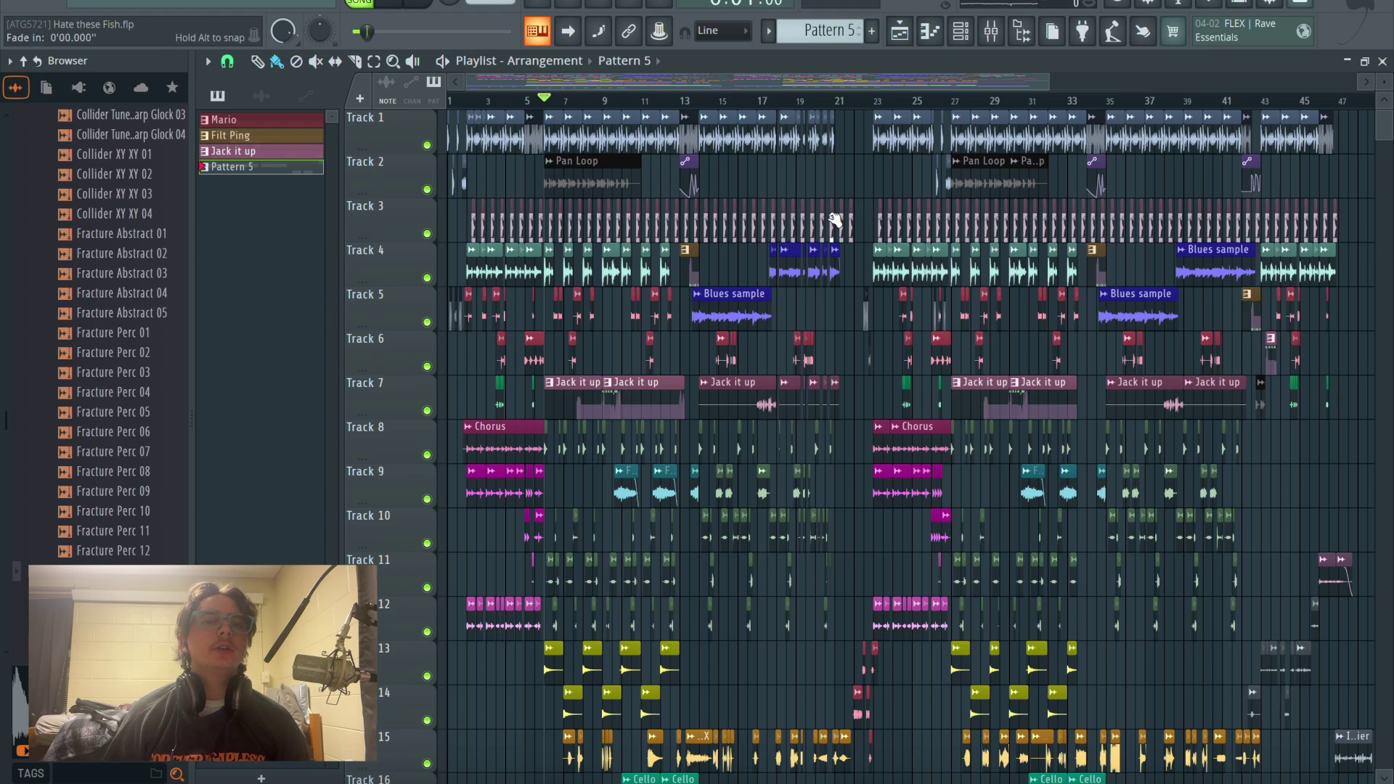
{"action": "scroll", "coordinate": [835, 220], "scroll_direction": "up", "scroll_amount": 6}
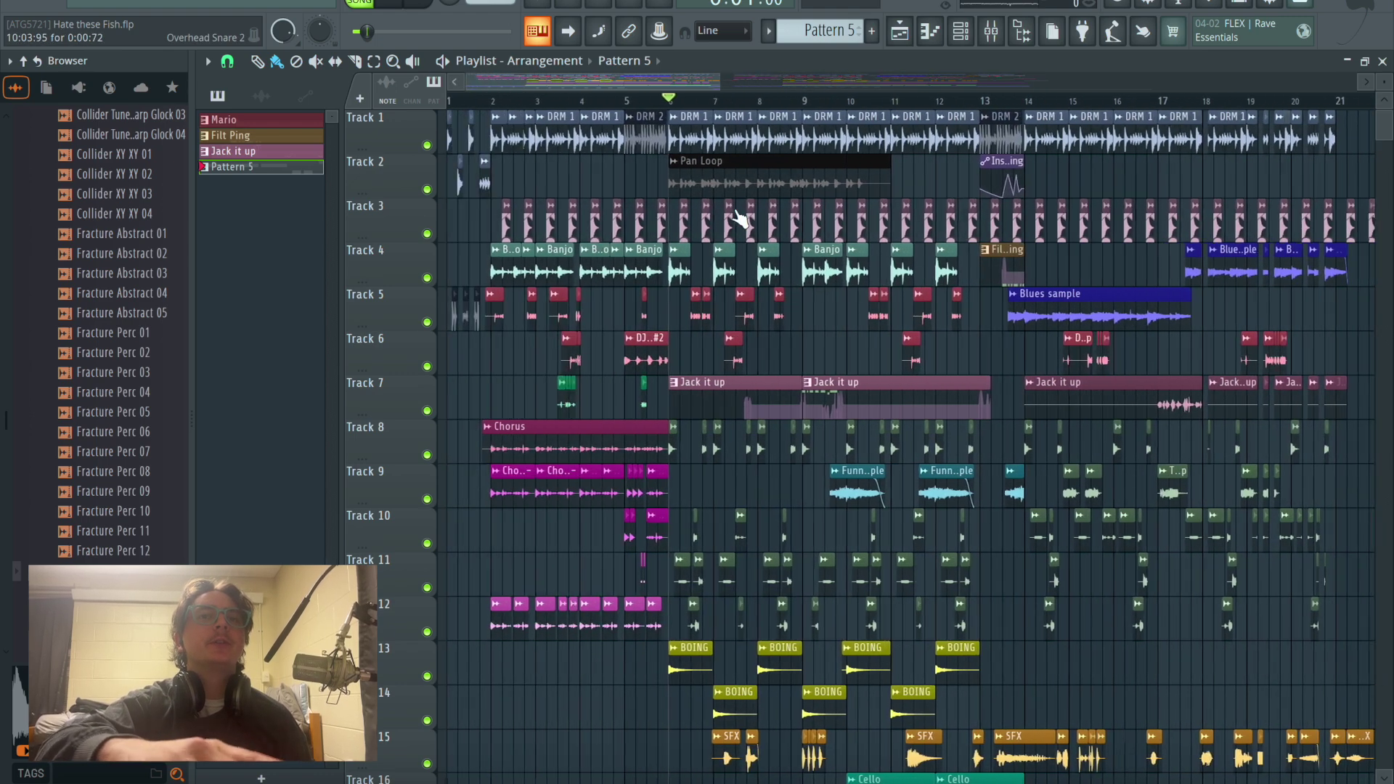
Step: Solo Track 1, set the playback start to bar 1, and enable Tracks 2 and 5 alongside it
{"action": "left_click", "coordinate": [427, 145], "text": "ctrl"}
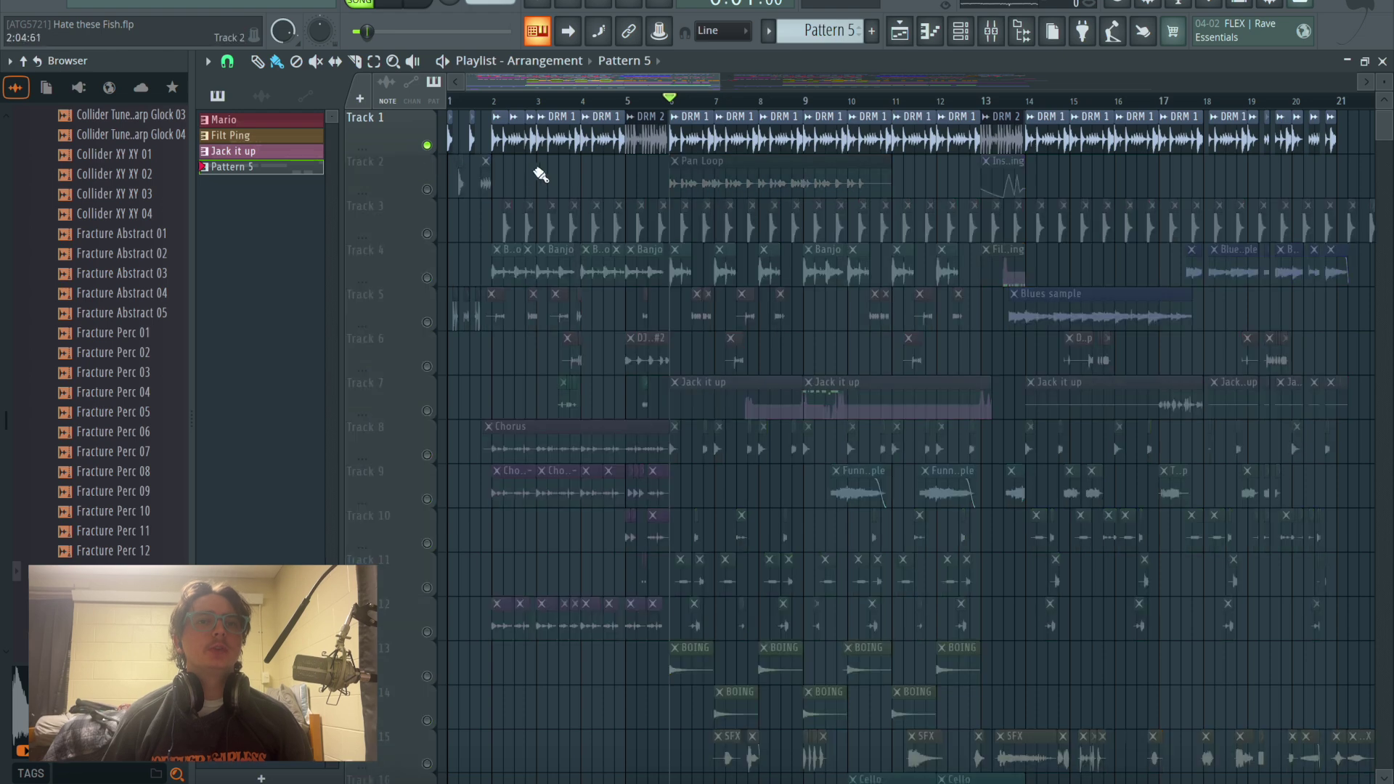
{"action": "left_click", "coordinate": [451, 101]}
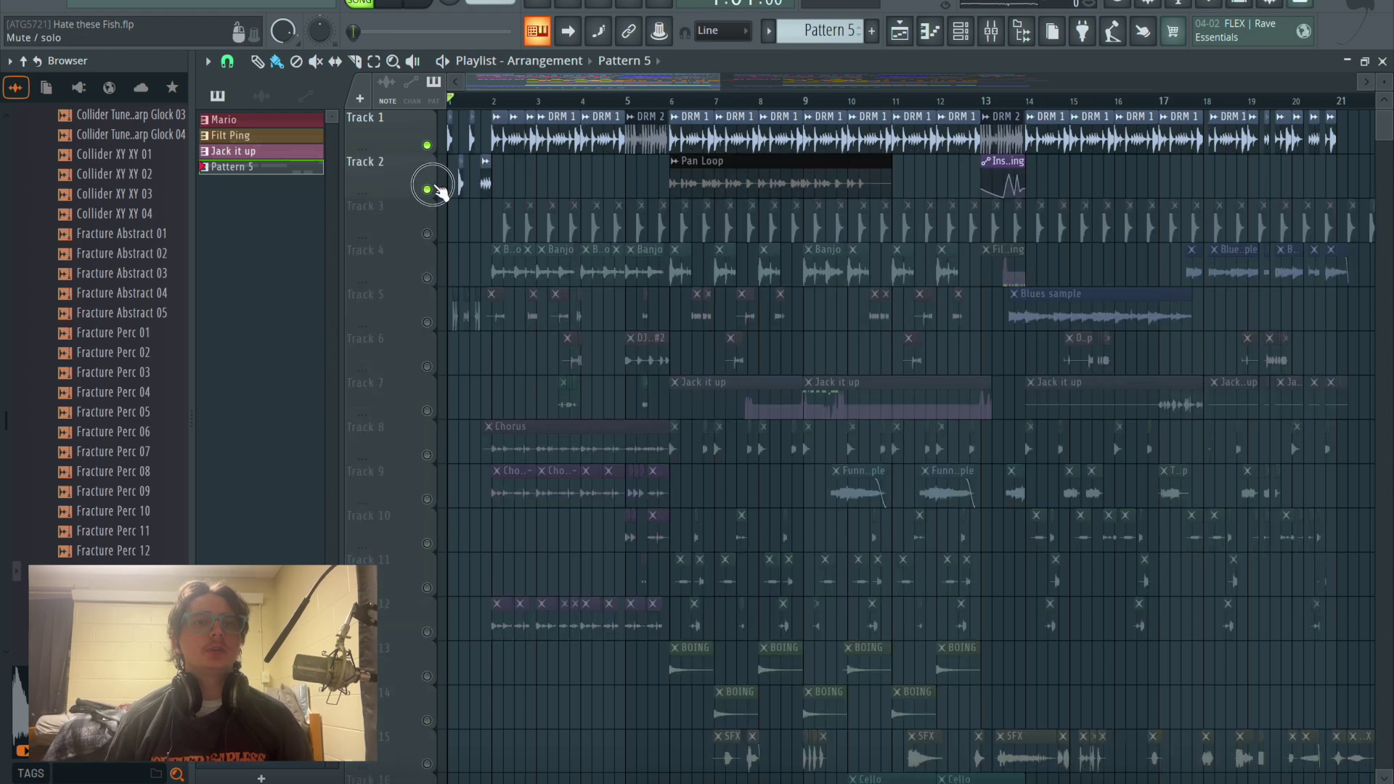
{"action": "left_click", "coordinate": [426, 189]}
{"action": "left_click", "coordinate": [427, 322]}
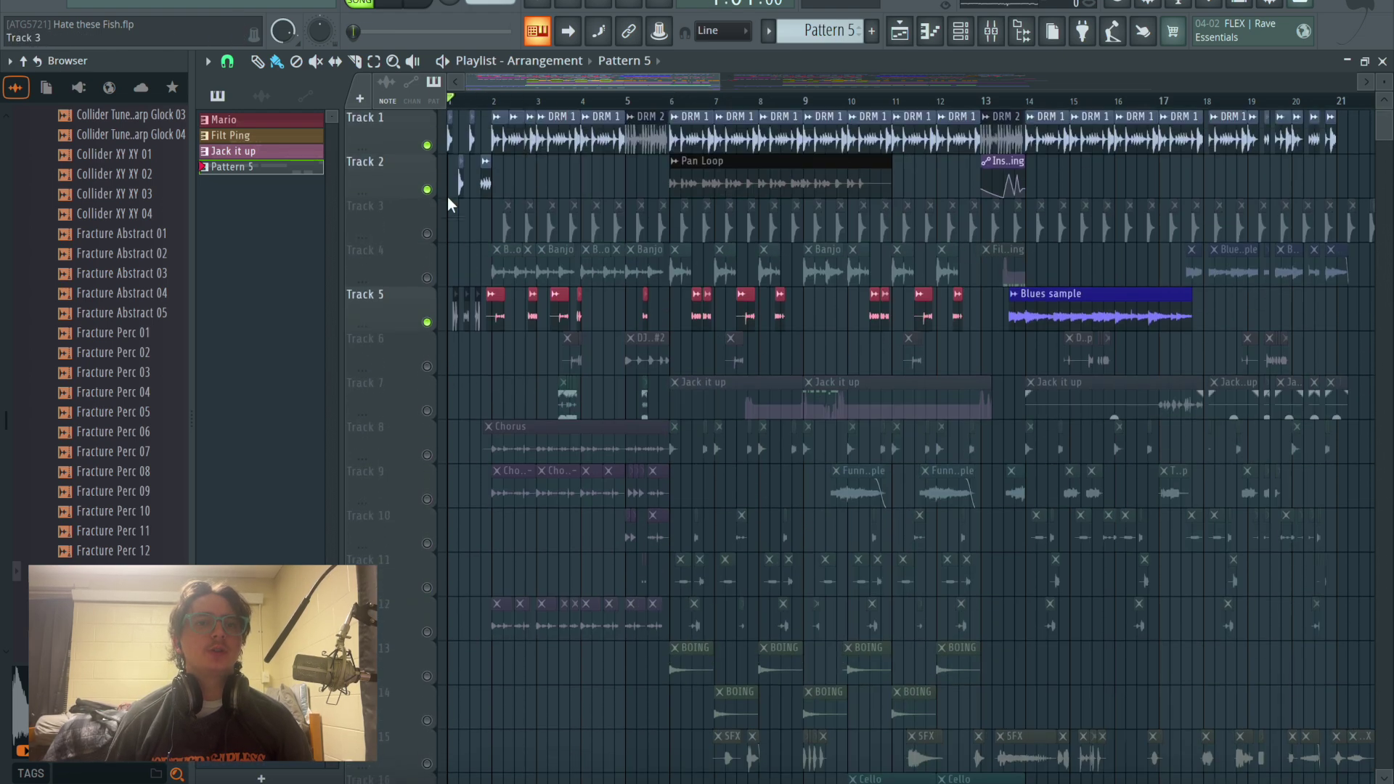
Step: Play the drum intro from bar 1 and examine its chopped clips up close in the playlist
{"action": "scroll", "coordinate": [451, 389], "scroll_direction": "down", "scroll_amount": 6}
{"action": "scroll", "coordinate": [450, 388], "scroll_direction": "up", "scroll_amount": 6}
{"action": "key", "text": "space"}
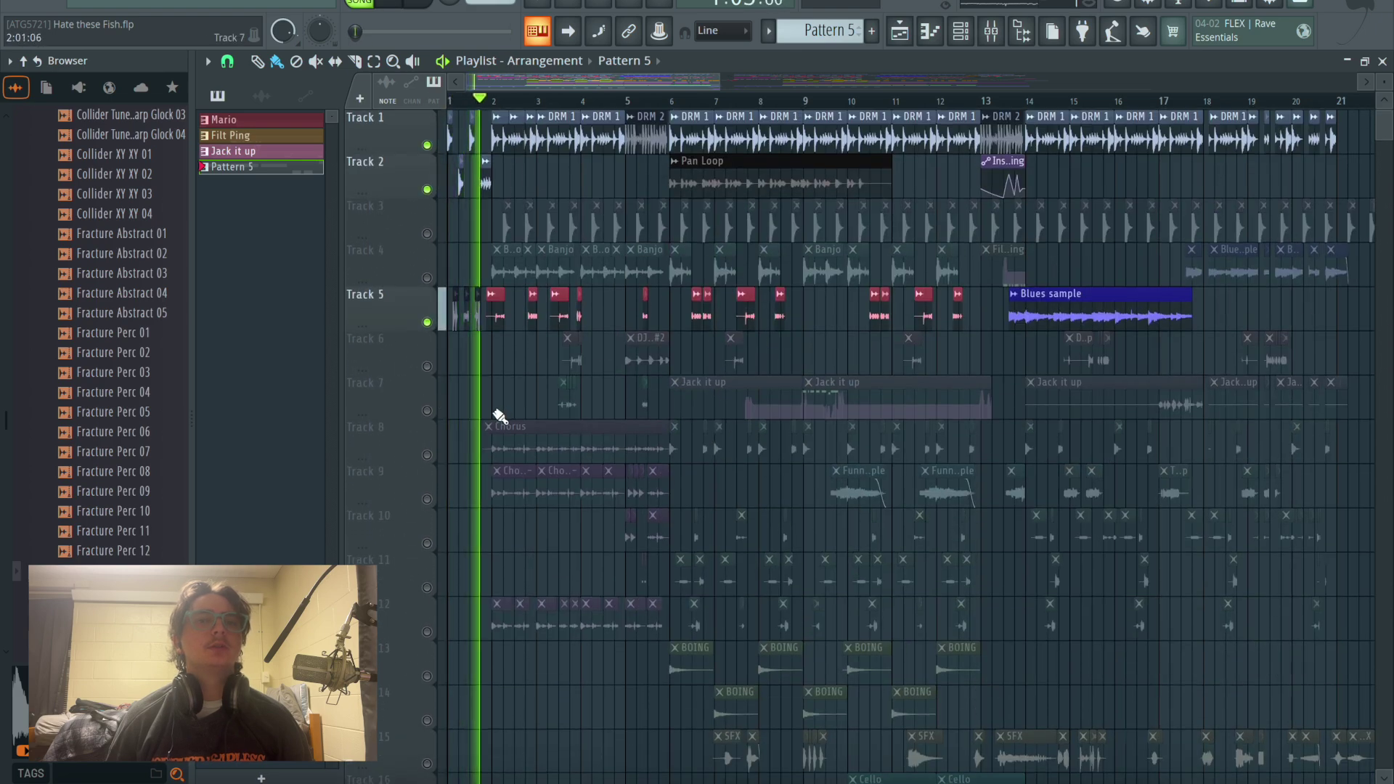
{"action": "key", "text": "space"}
{"action": "scroll", "coordinate": [485, 411], "scroll_direction": "up", "scroll_amount": 4}
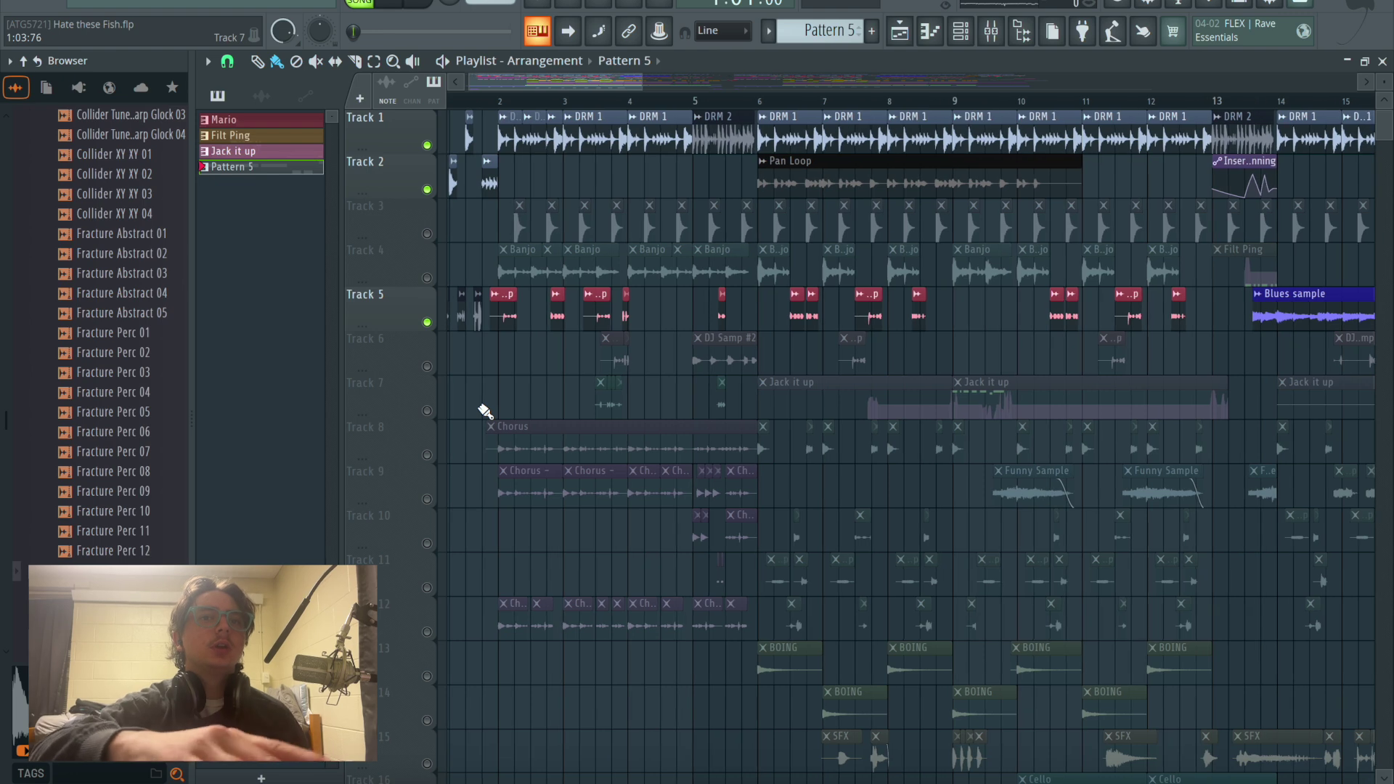
{"action": "scroll", "coordinate": [485, 411], "scroll_direction": "up", "scroll_amount": 5}
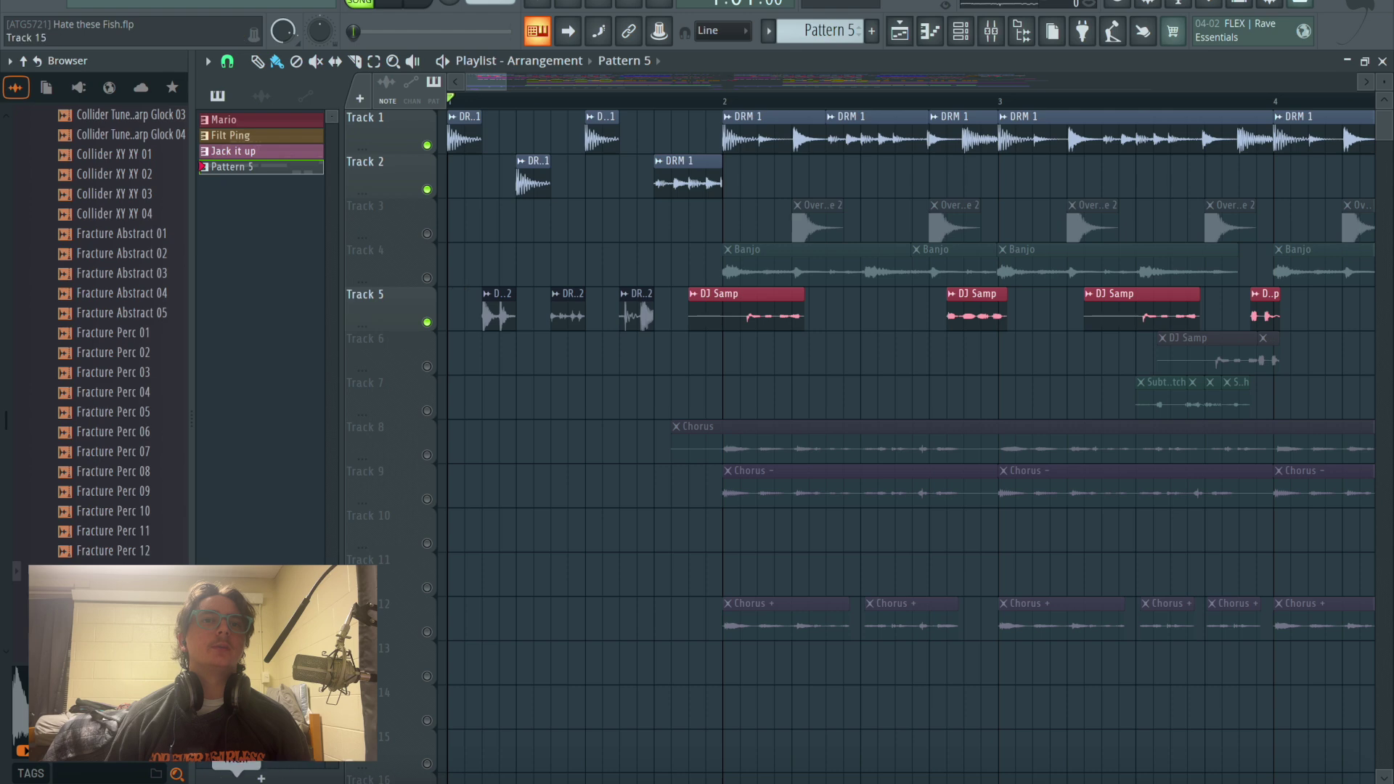
Step: Switch to the browser, listen to the source videos "Wrinkly" and "Painted Paradise", and return to the FL Studio playlist
{"action": "key", "text": "super+Tab"}
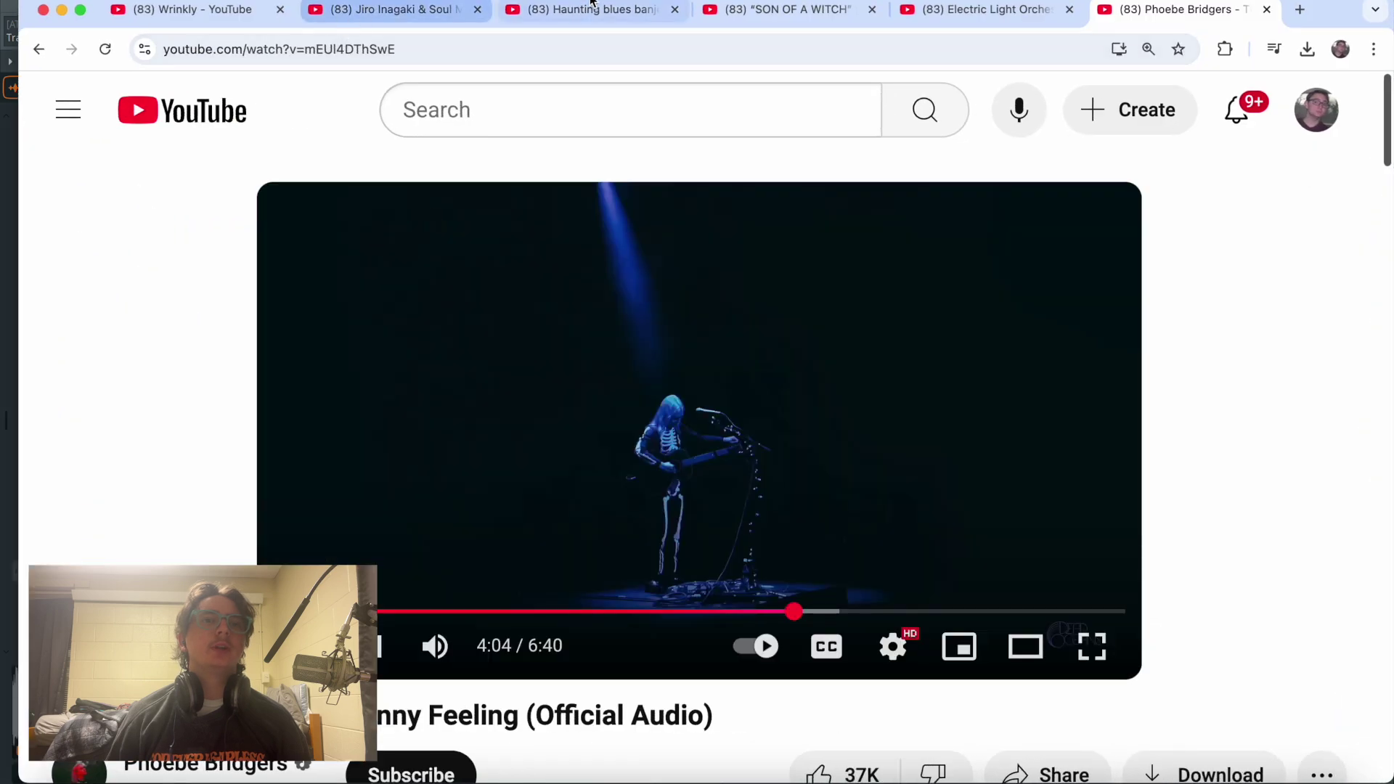
{"action": "left_click", "coordinate": [171, 17]}
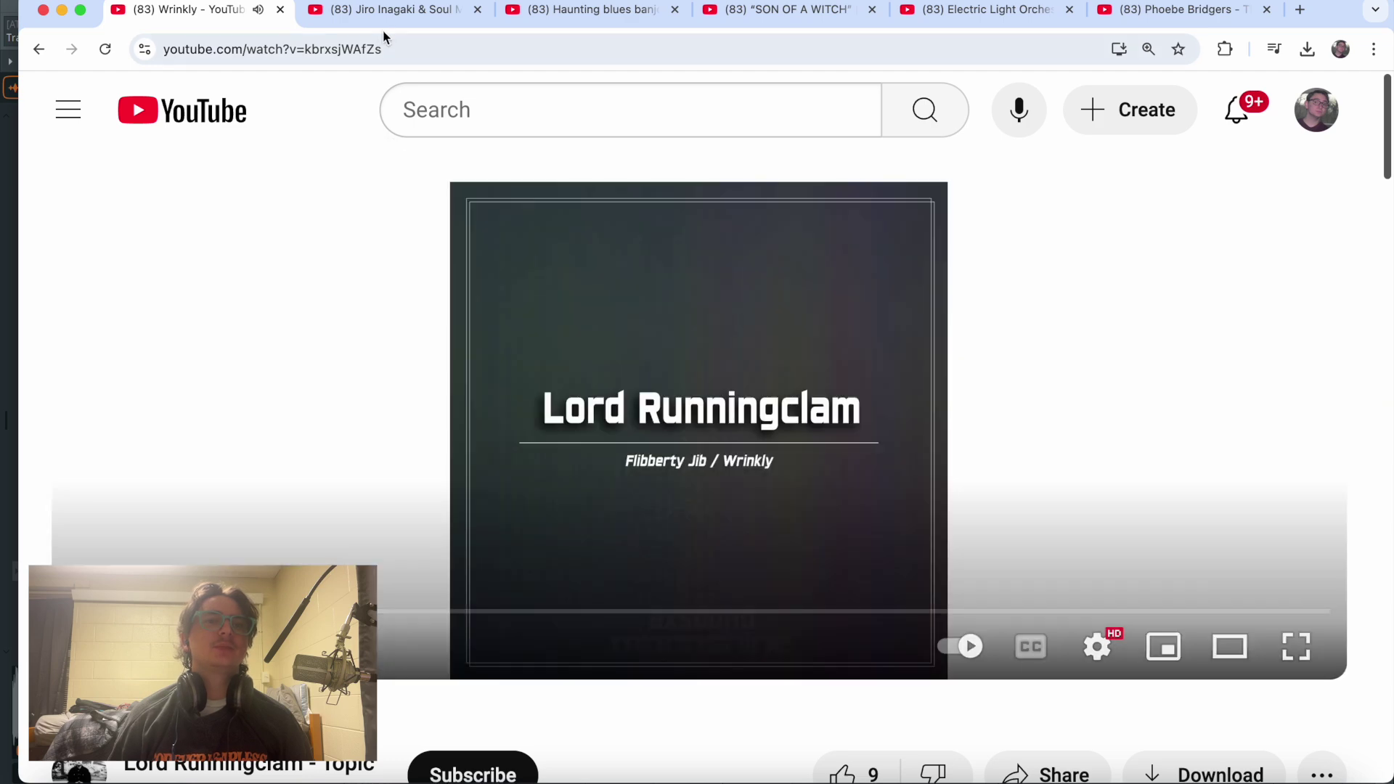
{"action": "left_click", "coordinate": [392, 9]}
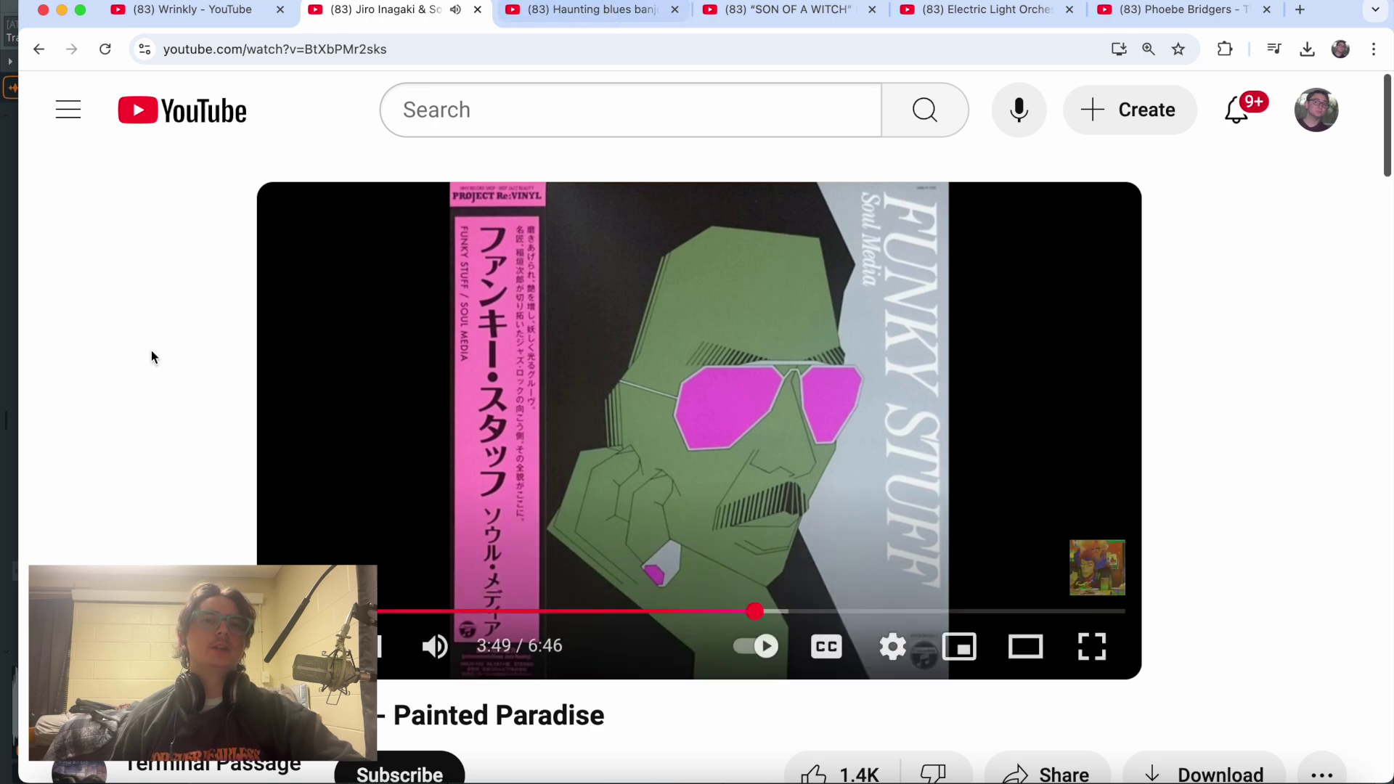
{"action": "left_click", "coordinate": [62, 11]}
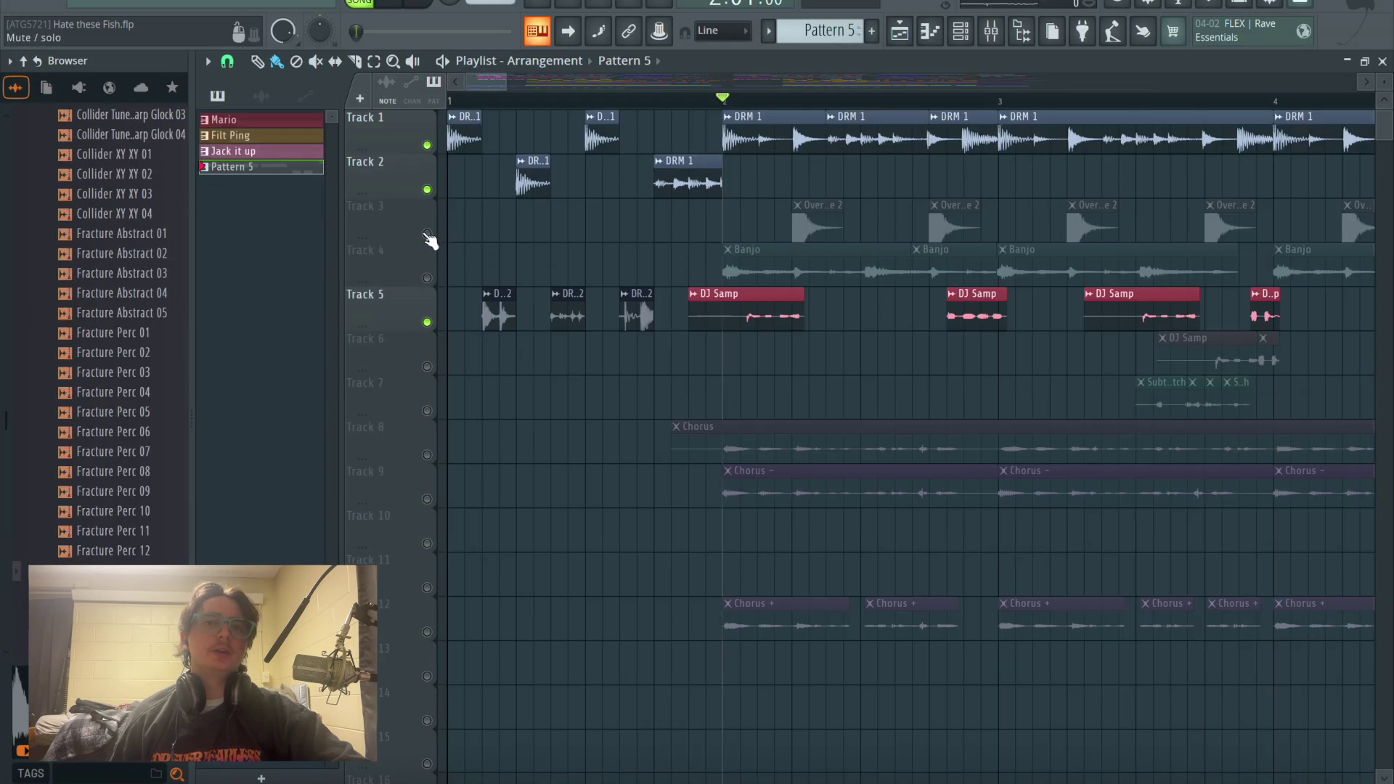
Step: Unmute Track 3 and audition its Overhead Snare 2 hits with the drums from beat 2 of bar 2
{"action": "left_click", "coordinate": [428, 235]}
{"action": "left_click", "coordinate": [791, 99]}
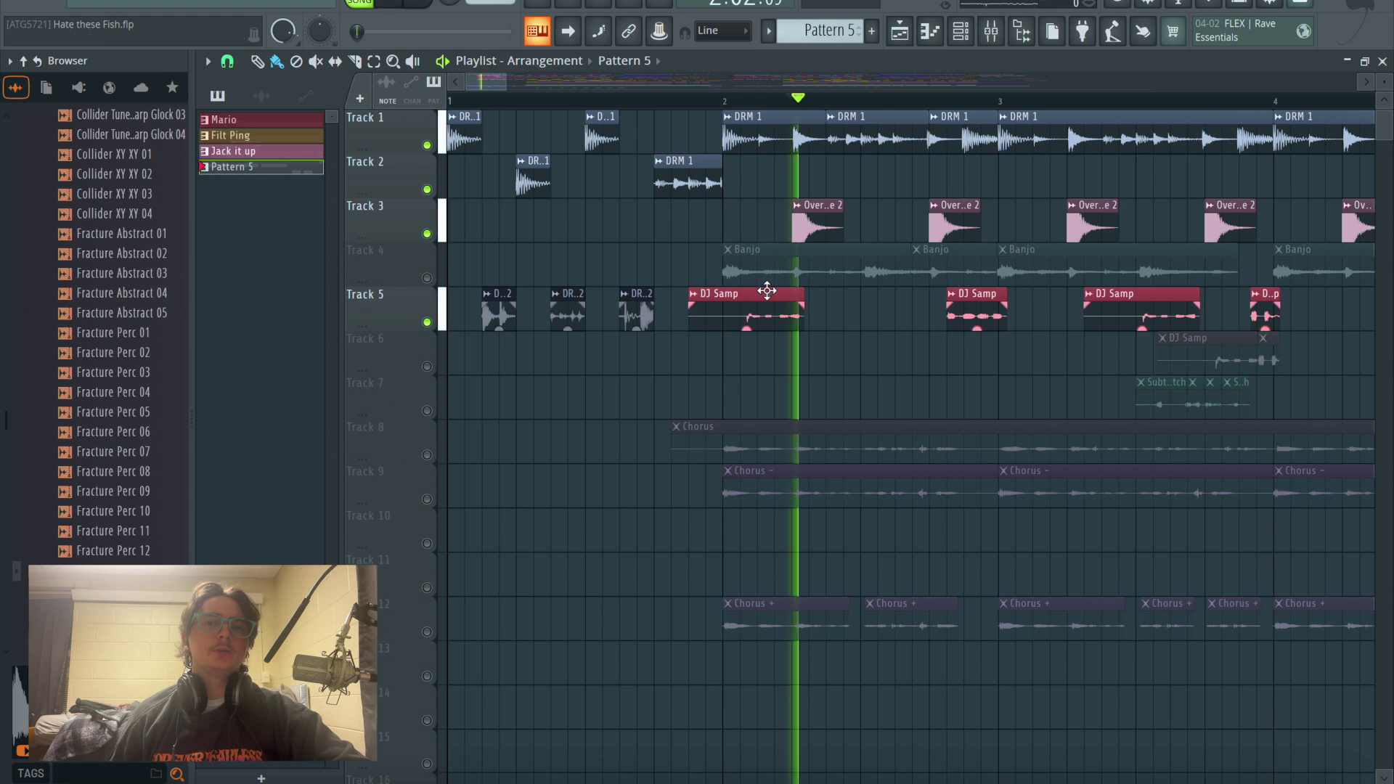
{"action": "left_click", "coordinate": [428, 234]}
{"action": "left_click", "coordinate": [428, 234]}
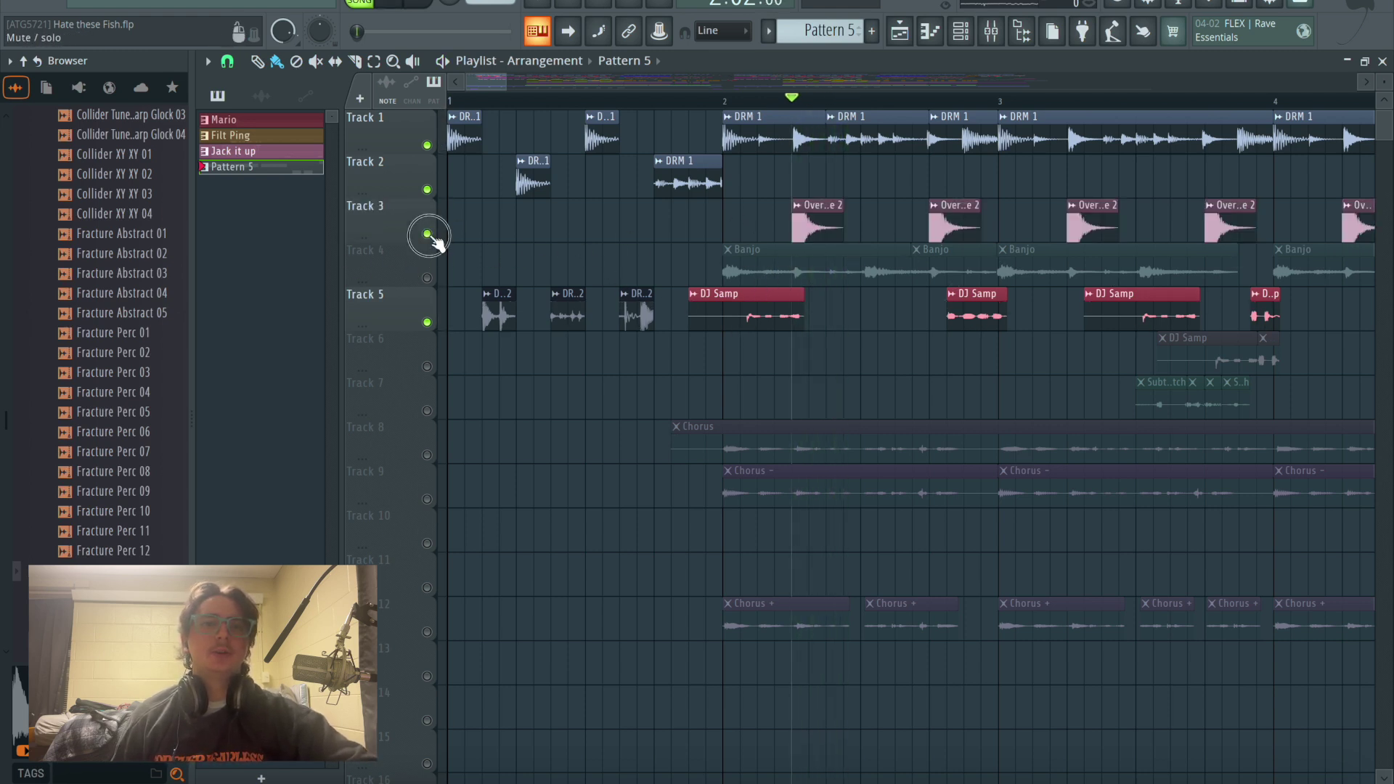
{"action": "scroll", "coordinate": [873, 254], "scroll_direction": "up", "scroll_amount": 4}
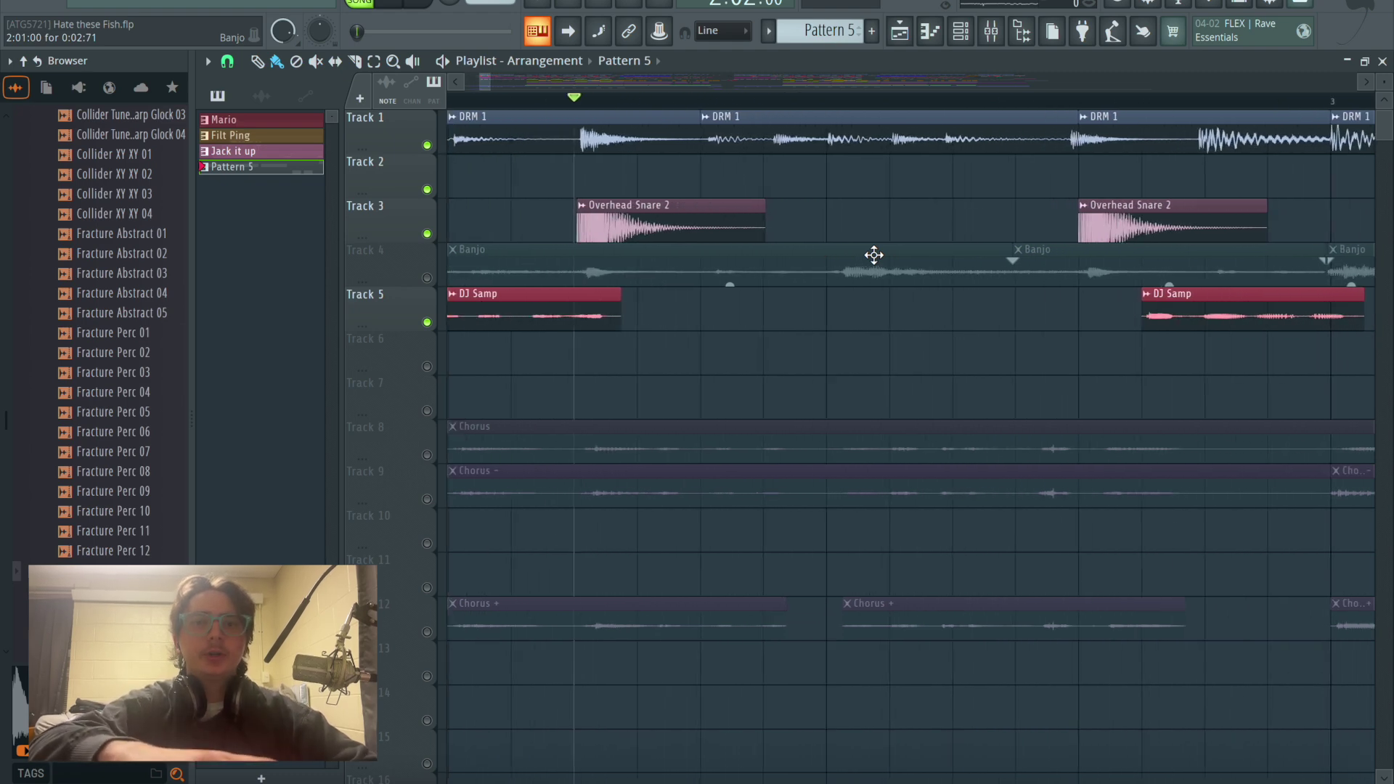
{"action": "scroll", "coordinate": [873, 254], "scroll_direction": "down", "scroll_amount": 2}
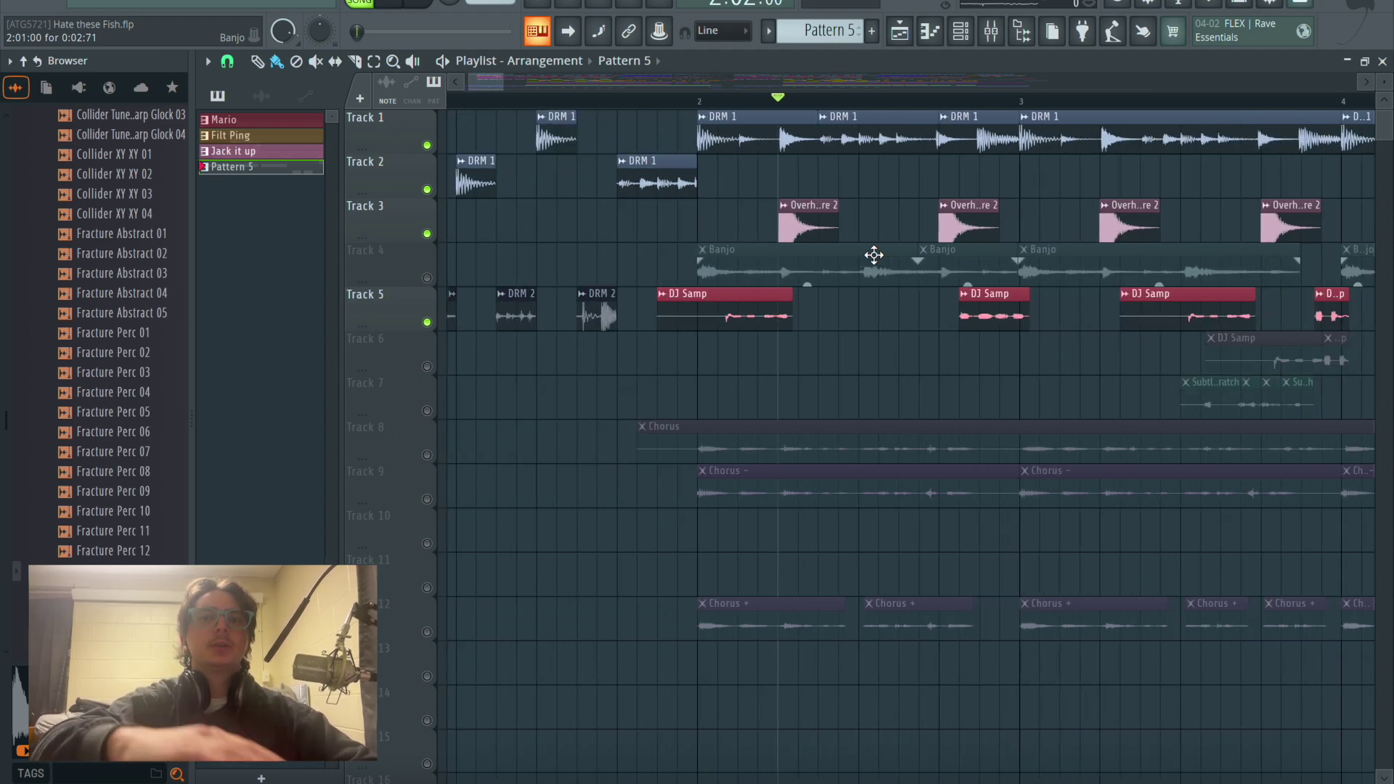
Step: Solo Track 3 and play only the Overhead Snare 2 hits
{"action": "right_click", "coordinate": [427, 235]}
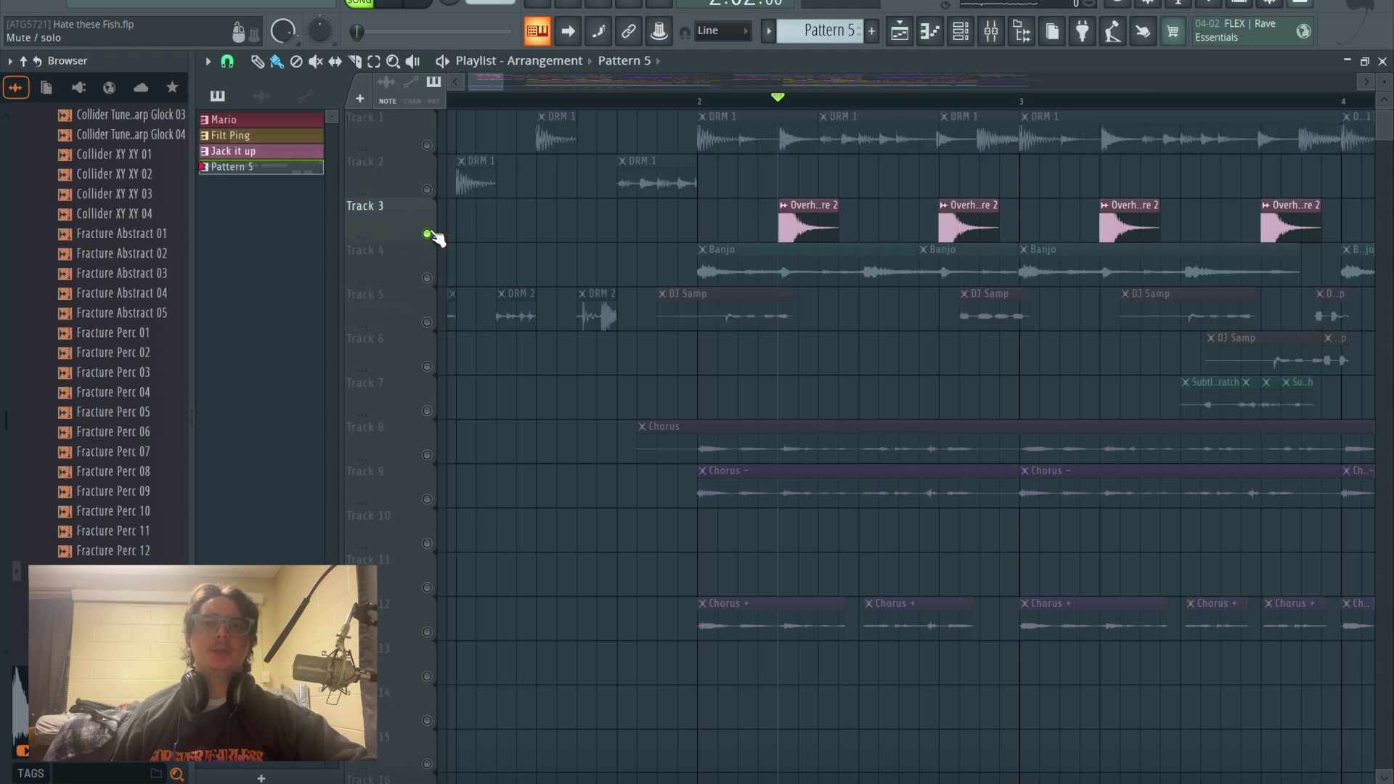
{"action": "key", "text": "space"}
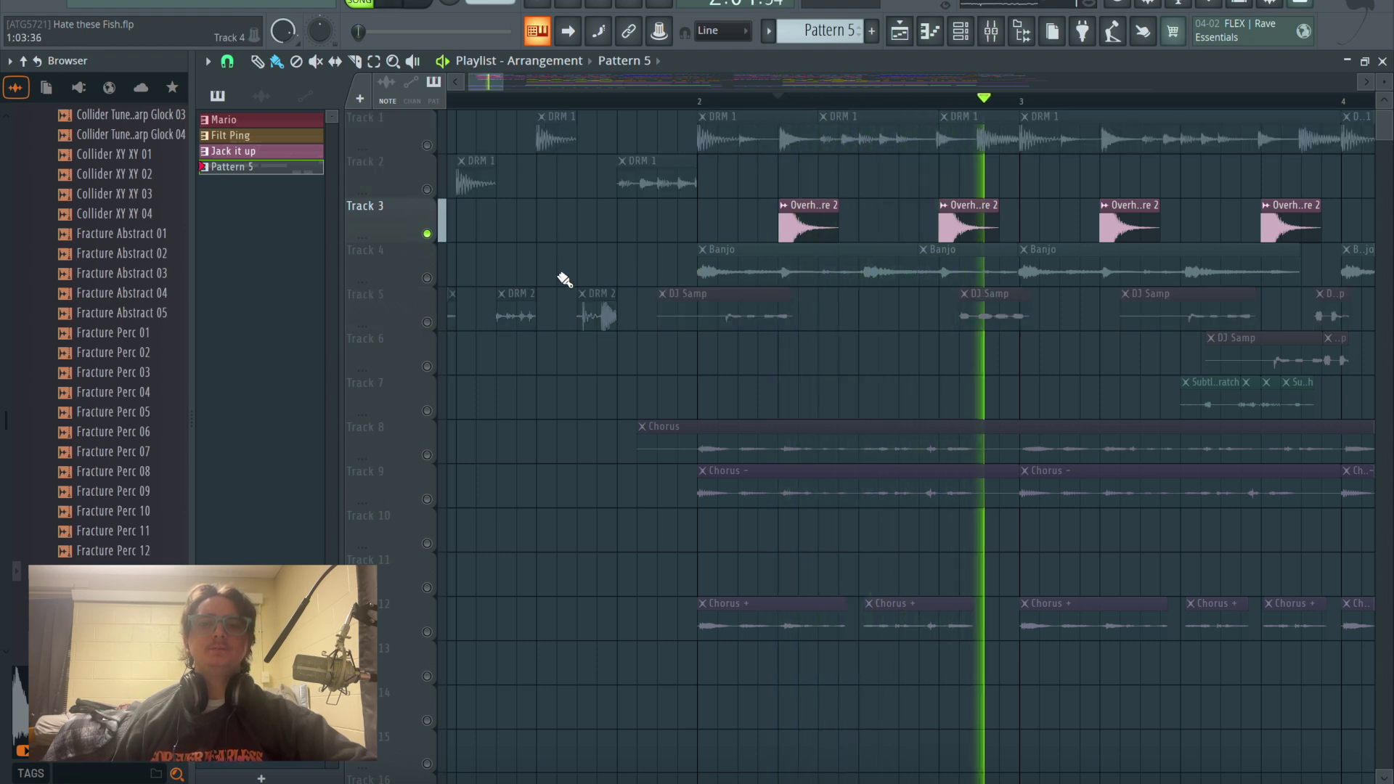
{"action": "key", "text": "space"}
Step: Leave only Track 4 unmuted and play its Banjo clips from the start of bar 2
{"action": "left_click", "coordinate": [427, 146]}
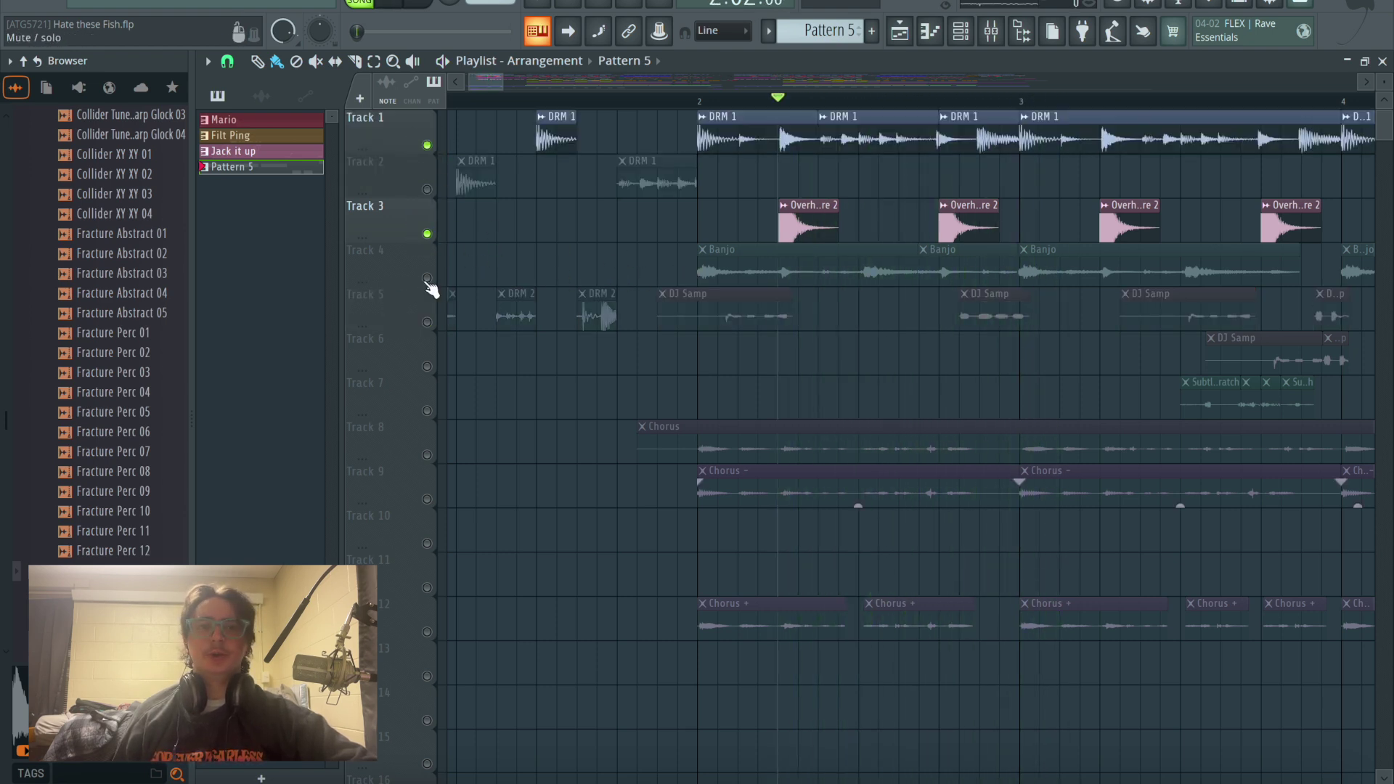
{"action": "left_click", "coordinate": [427, 278]}
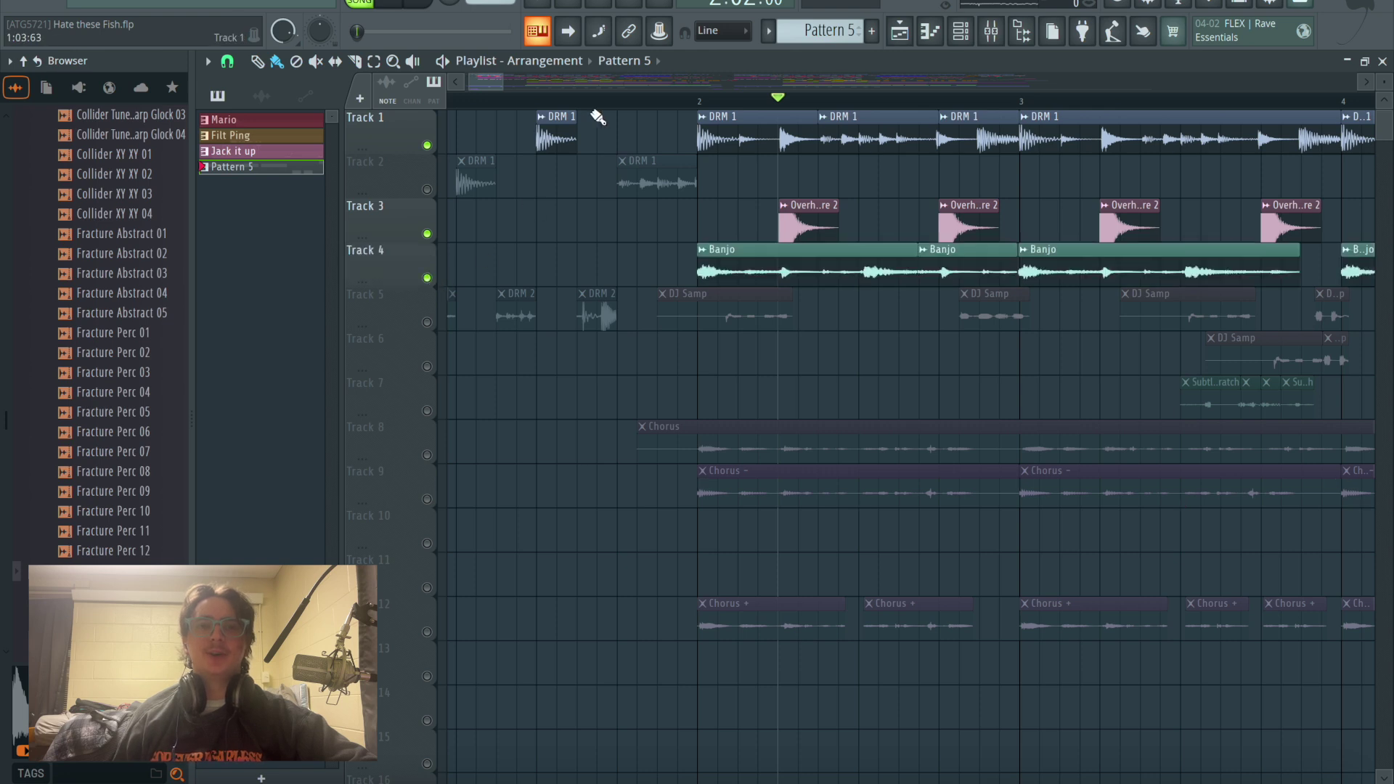
{"action": "left_click", "coordinate": [424, 233]}
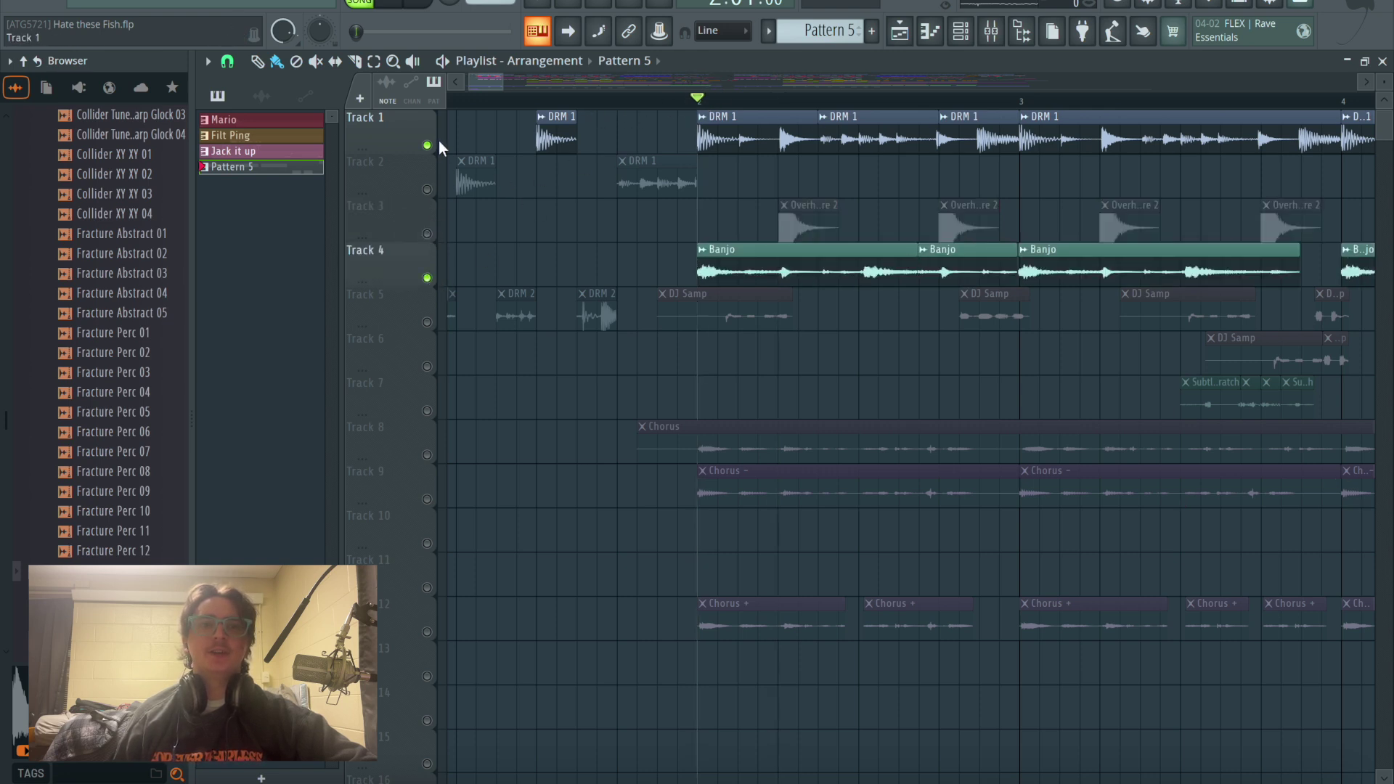
{"action": "left_click", "coordinate": [428, 146]}
{"action": "key", "text": "space"}
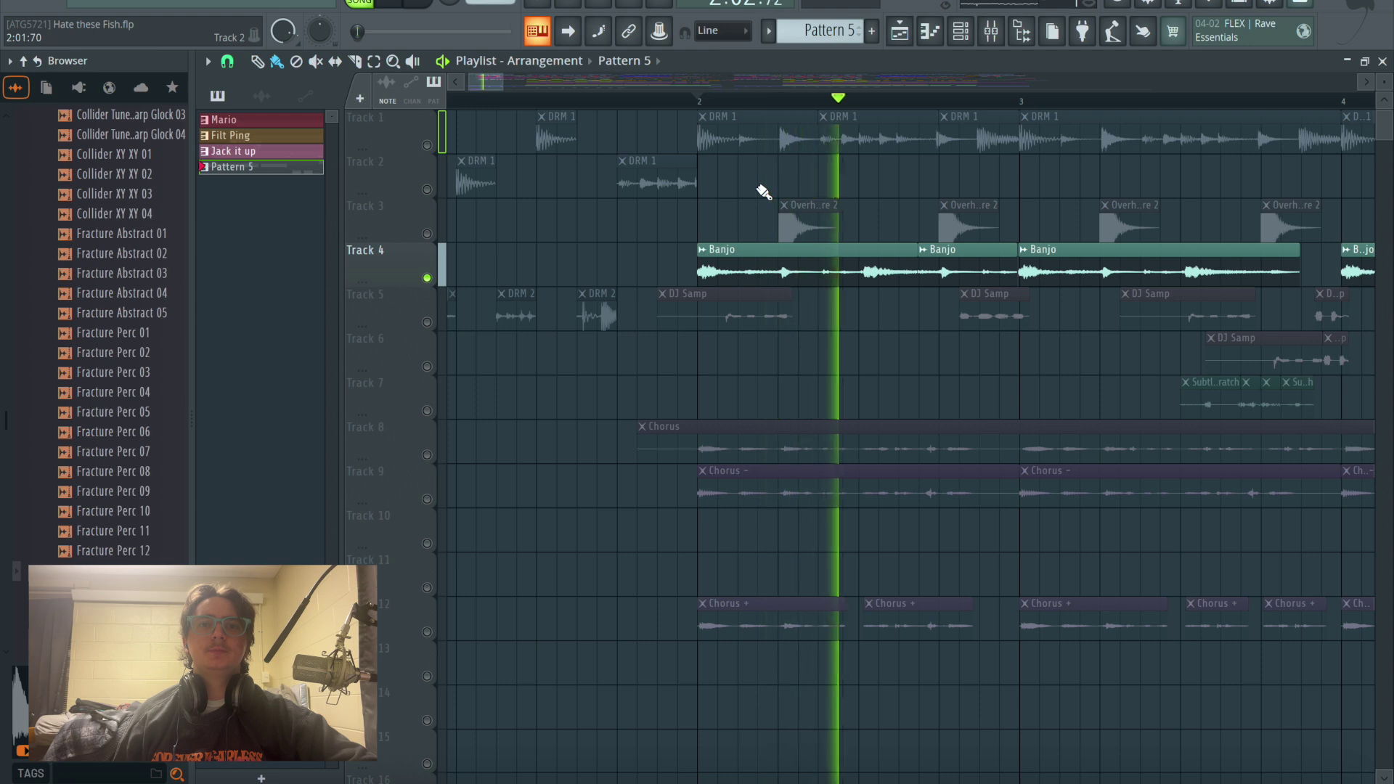
{"action": "key", "text": "space"}
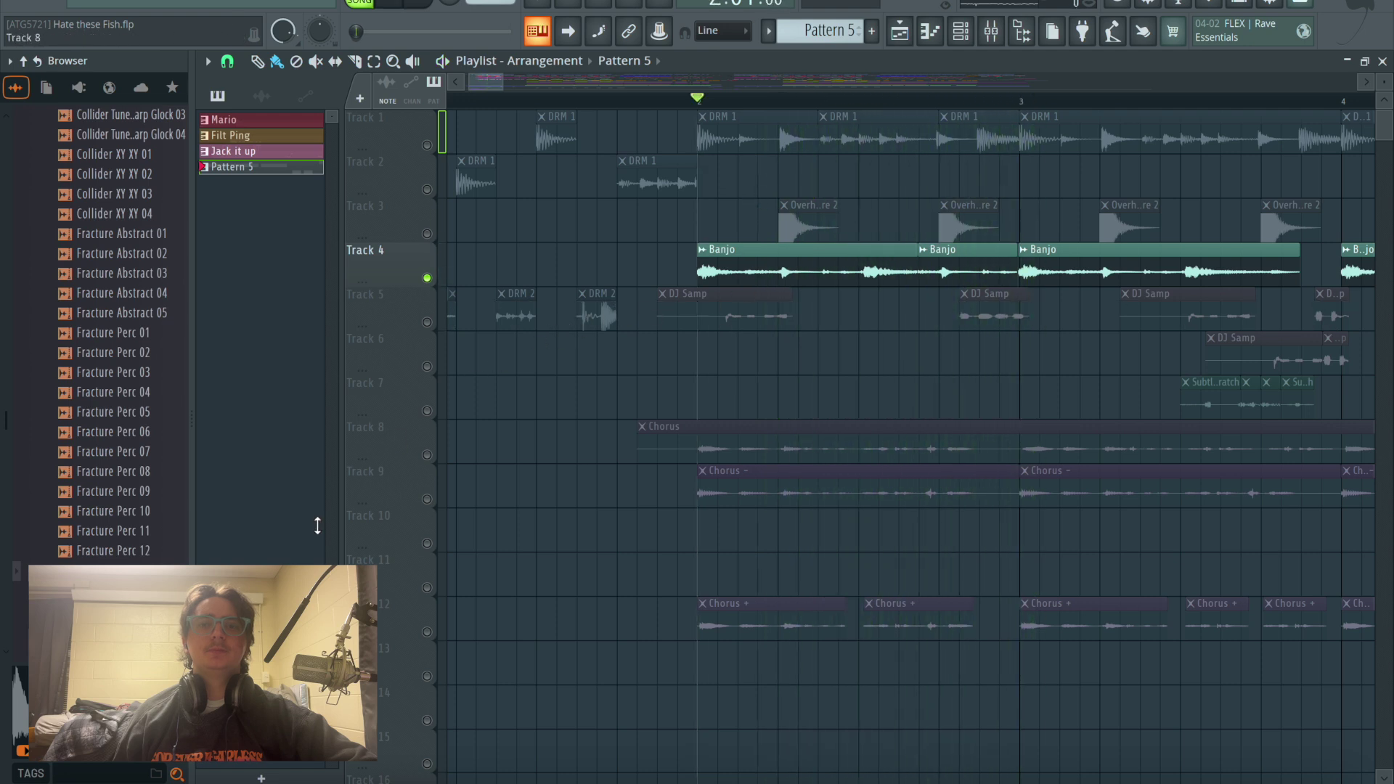
{"action": "key", "text": "space"}
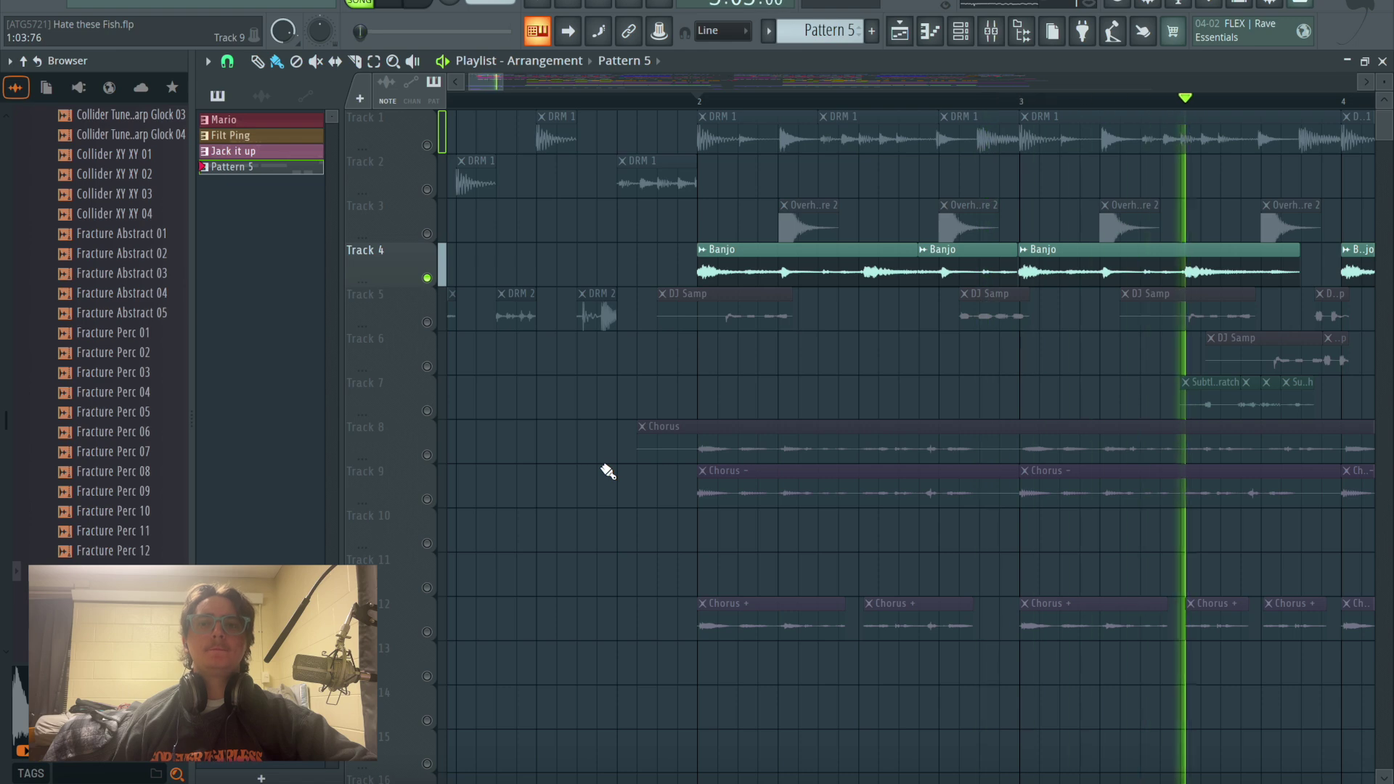
{"action": "key", "text": "space"}
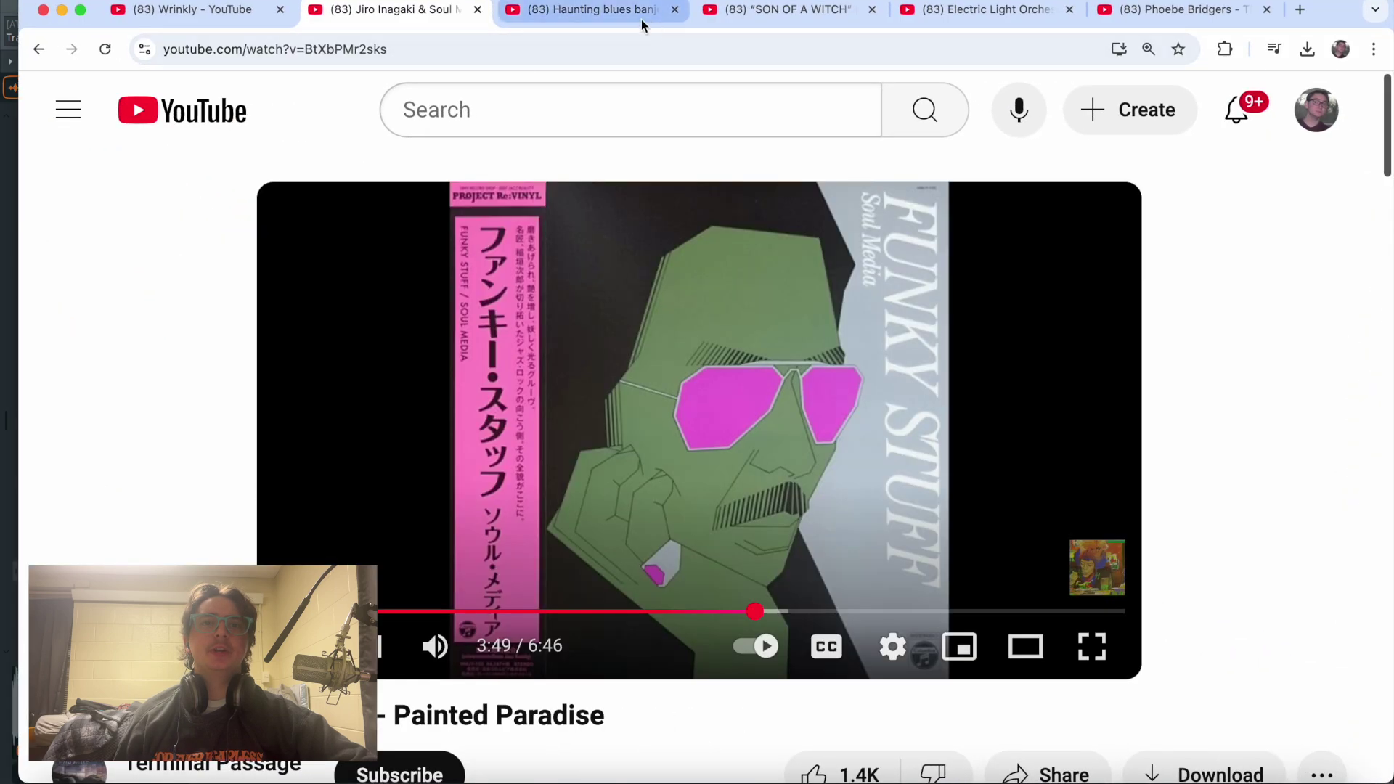
Step: Play the "Haunting blues" banjo source video, open the "SON OF A WITCH" video, and return to the FL Studio playlist
{"action": "left_click", "coordinate": [636, 16]}
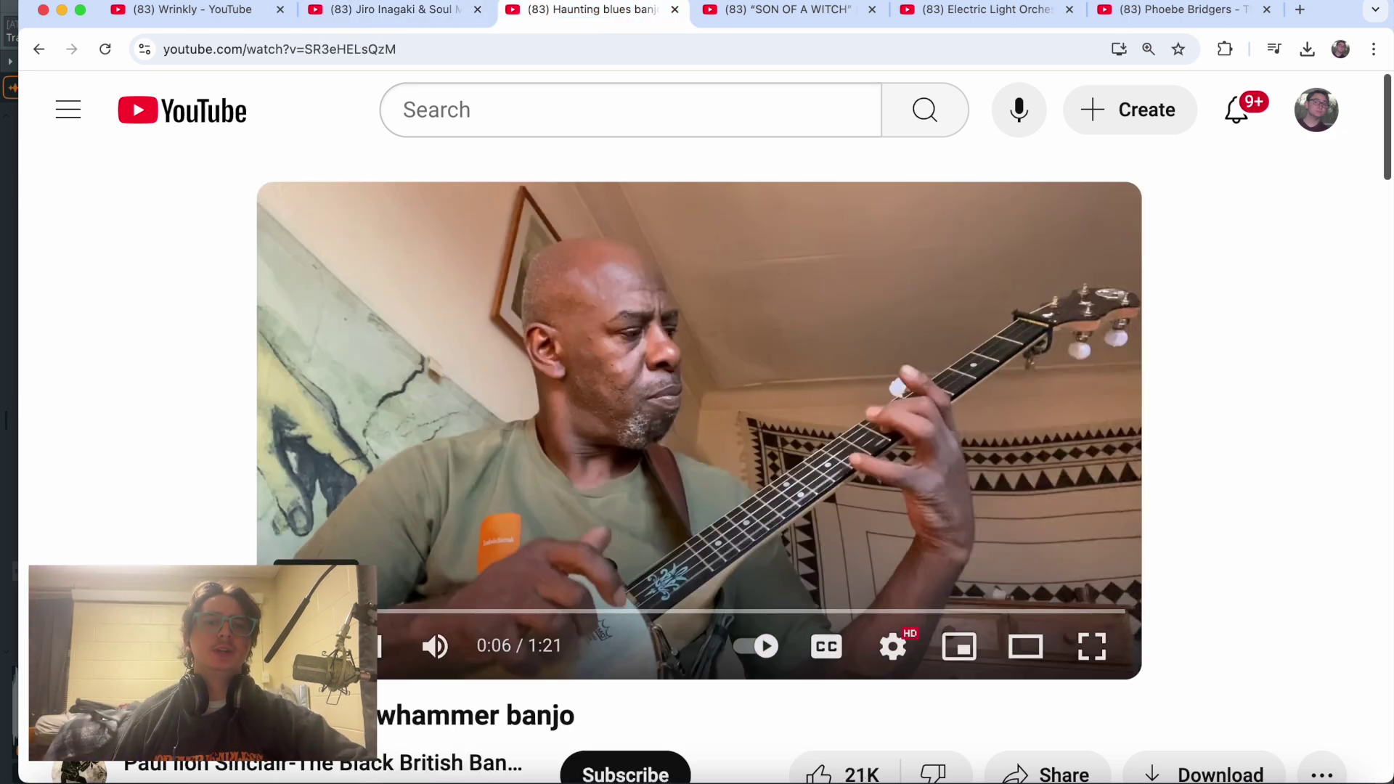
{"action": "key", "text": "space"}
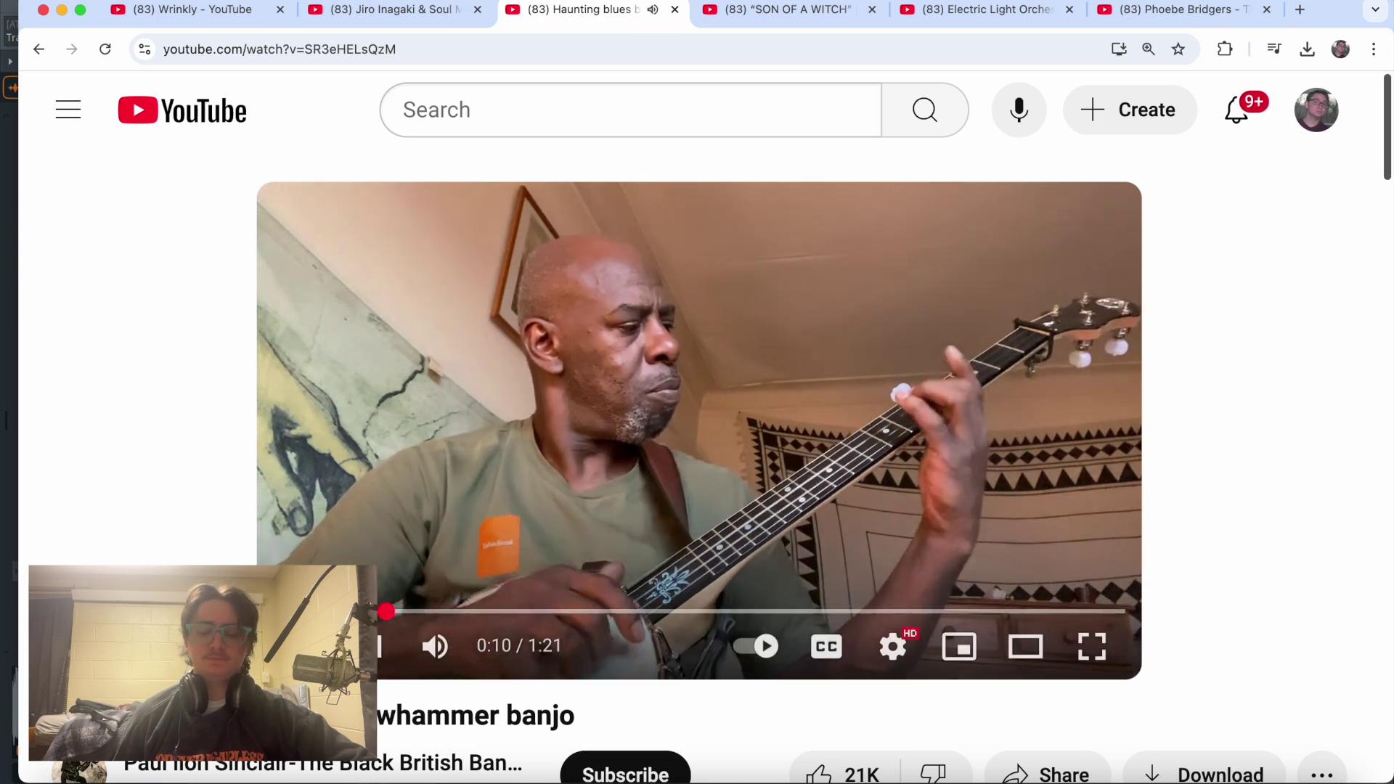
{"action": "key", "text": "Left"}
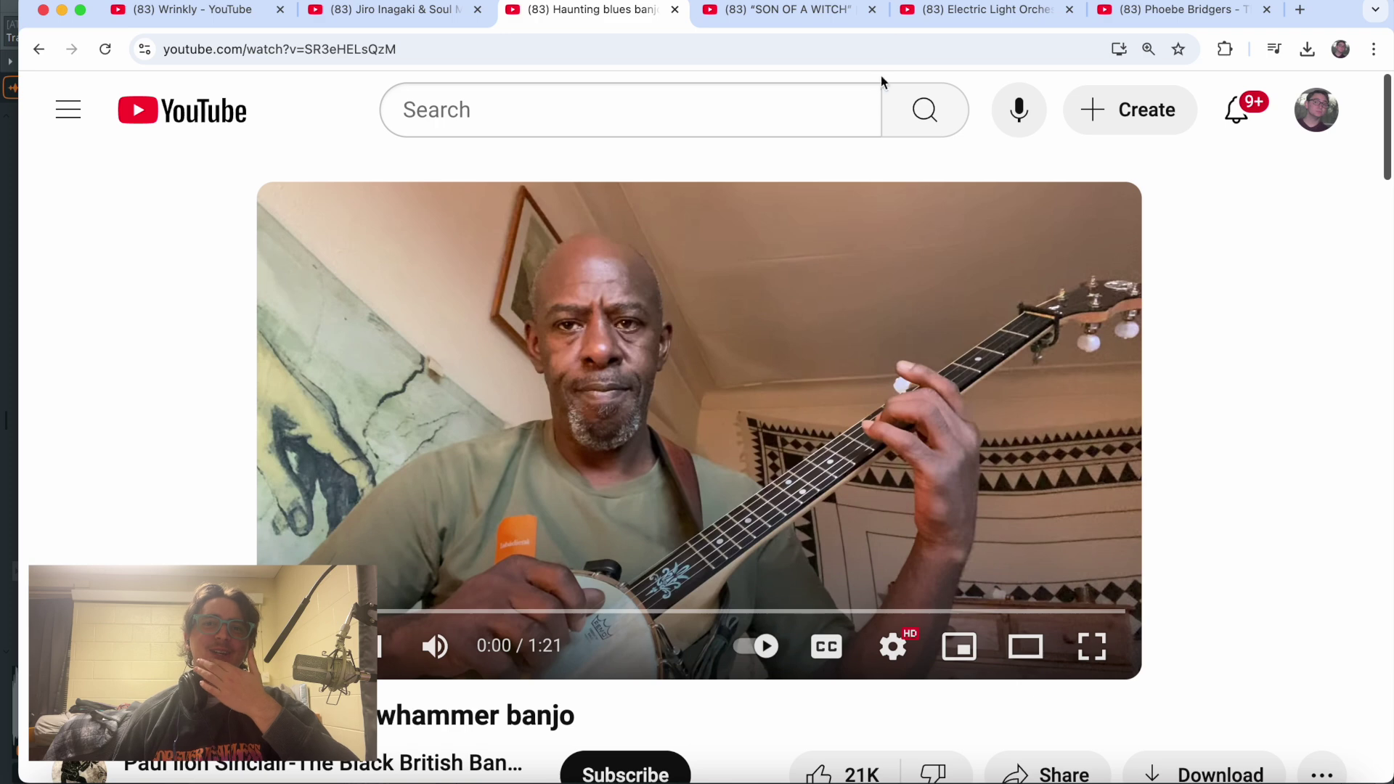
{"action": "left_click", "coordinate": [785, 20]}
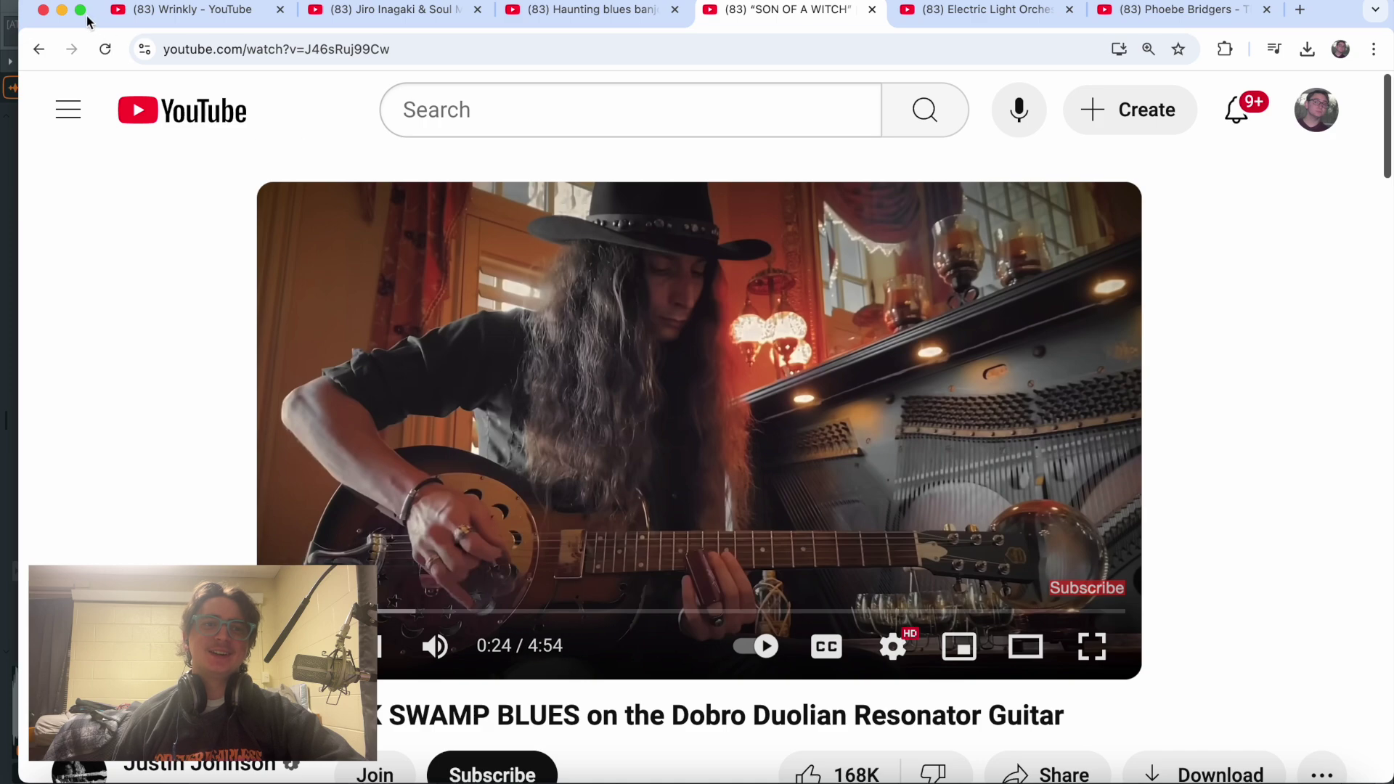
{"action": "left_click", "coordinate": [62, 9]}
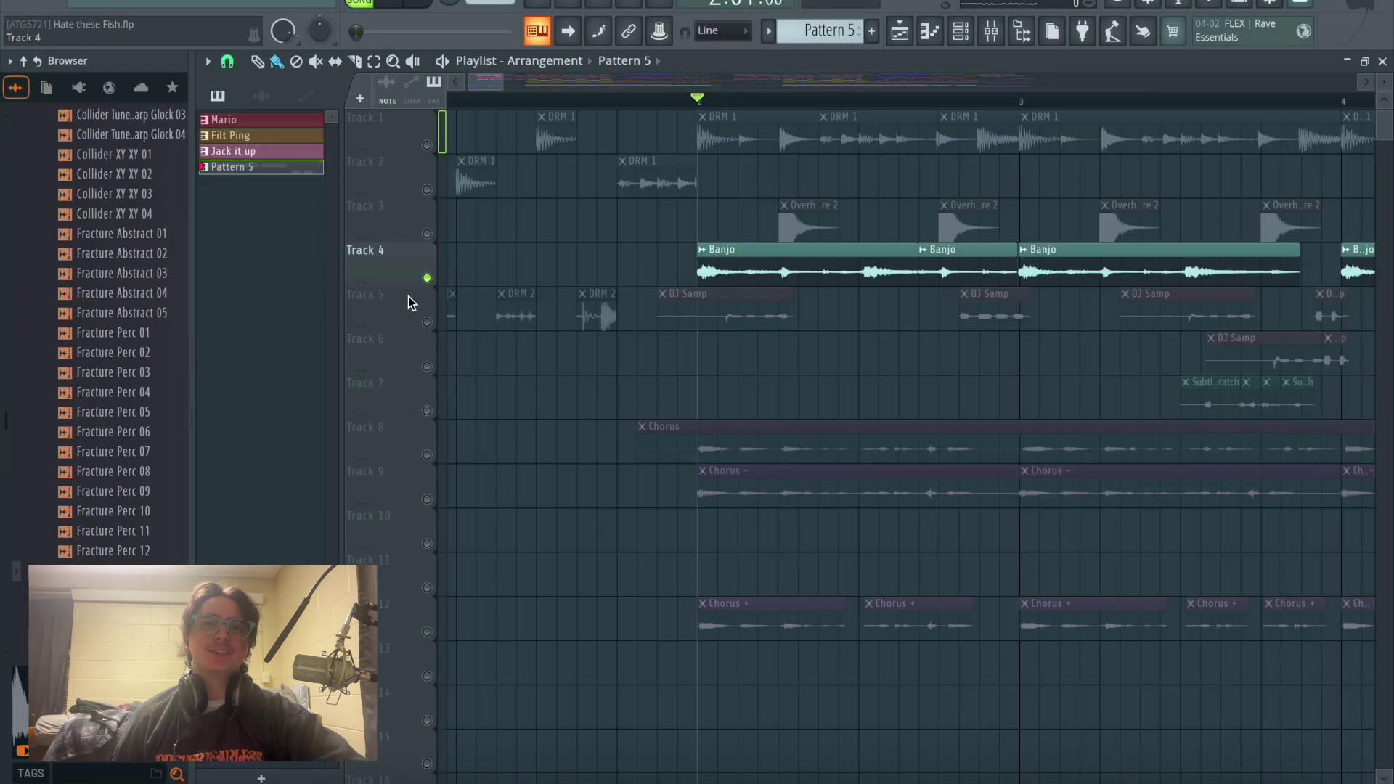
Step: Unmute Tracks 1, 2 and 3 and play them together with the Banjo track from bar 2
{"action": "left_click", "coordinate": [426, 234]}
{"action": "left_click", "coordinate": [427, 189]}
{"action": "left_click", "coordinate": [427, 145]}
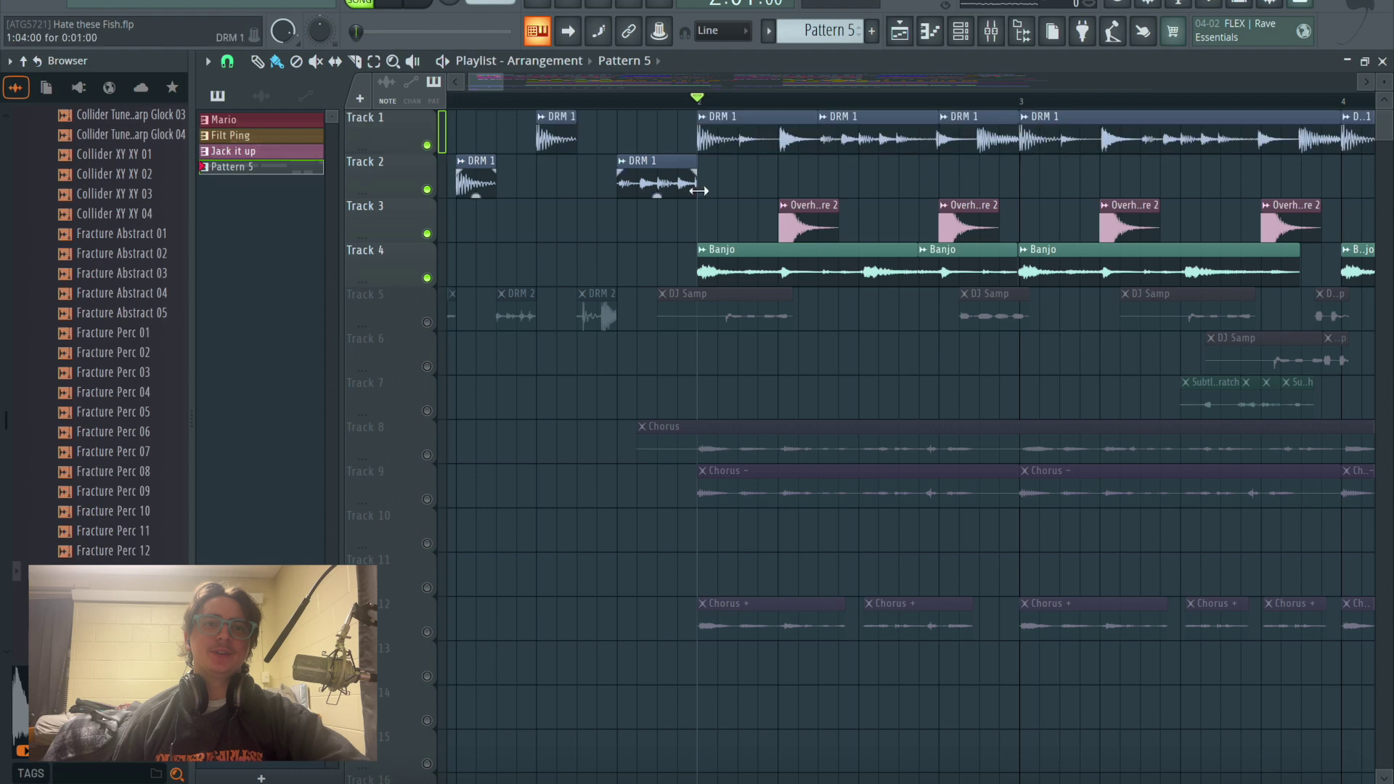
{"action": "key", "text": "space"}
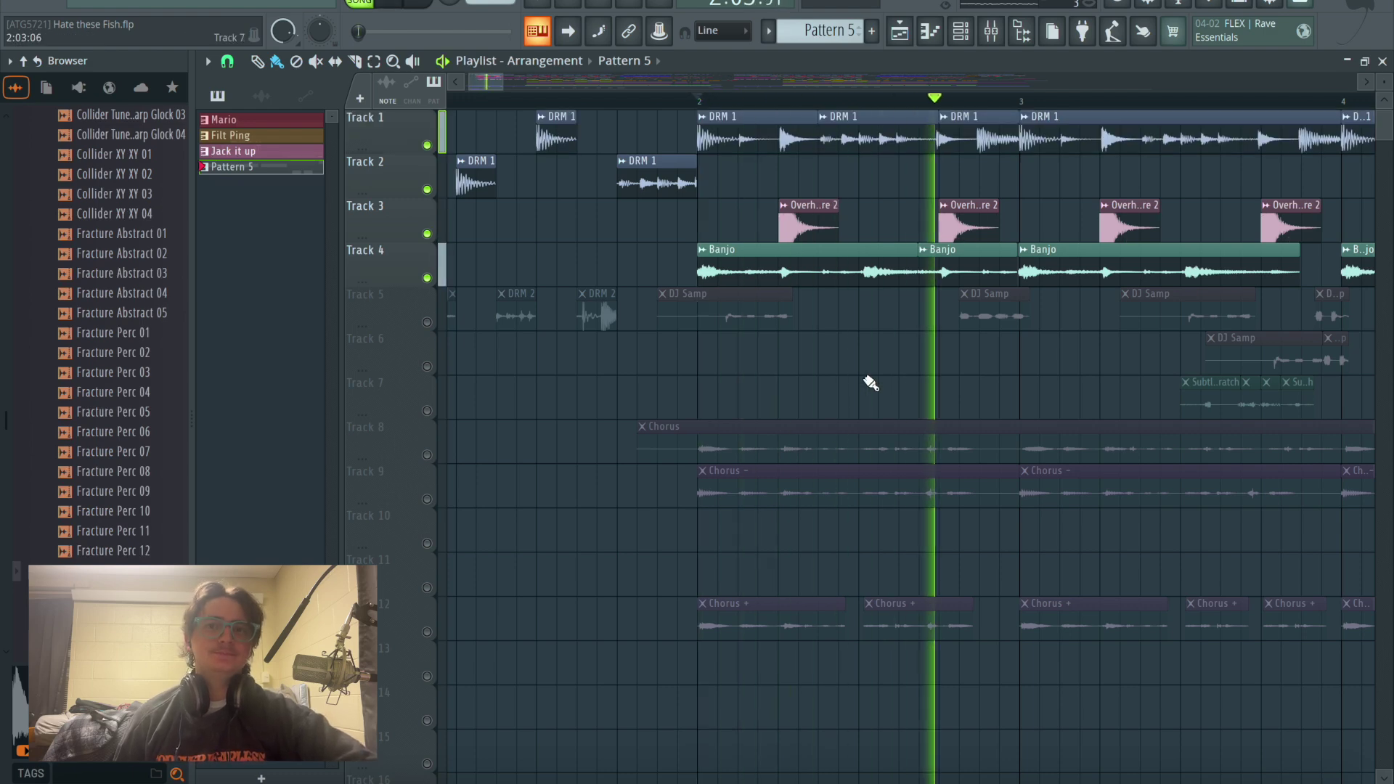
{"action": "key", "text": "space"}
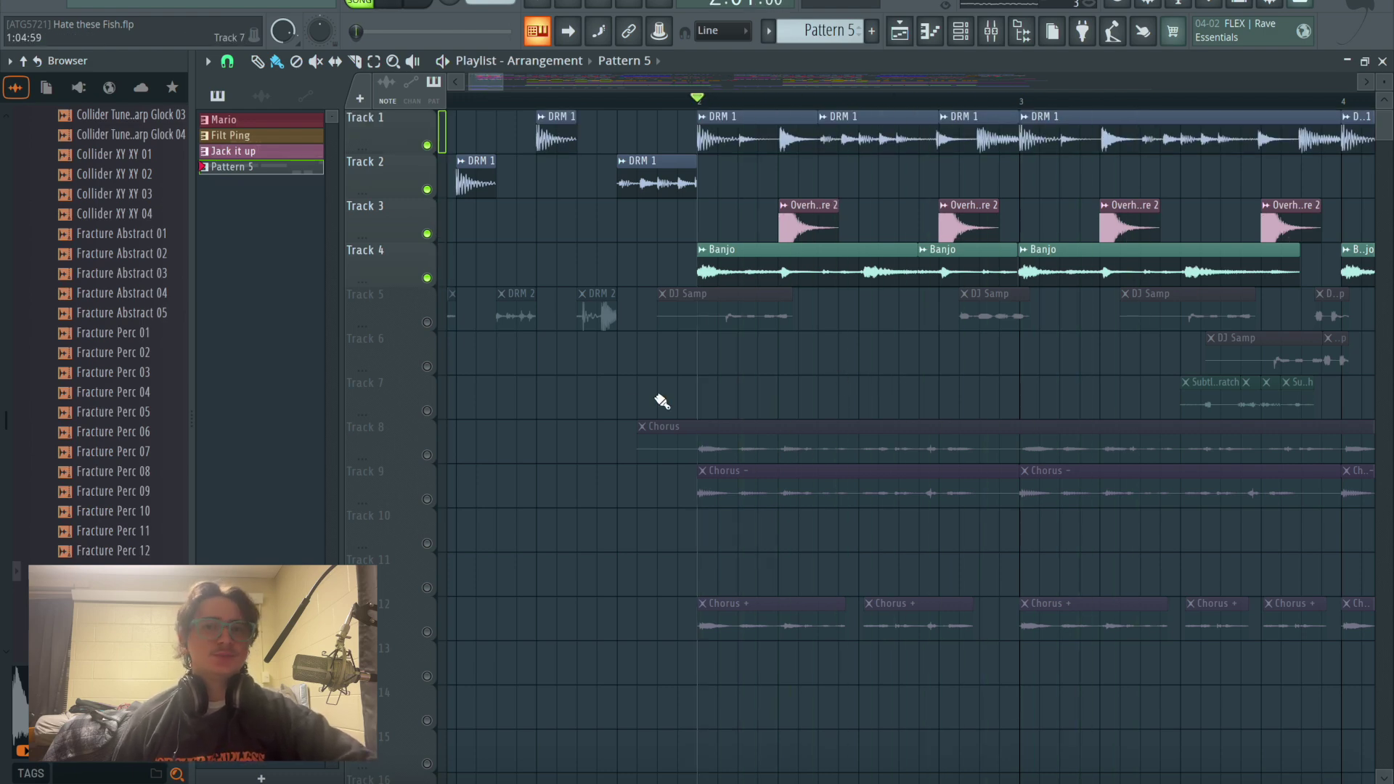
Step: Leave only Track 5 unmuted and play its DJ Samp clips from the start of bar 2
{"action": "left_click", "coordinate": [428, 322]}
{"action": "left_click", "coordinate": [427, 277]}
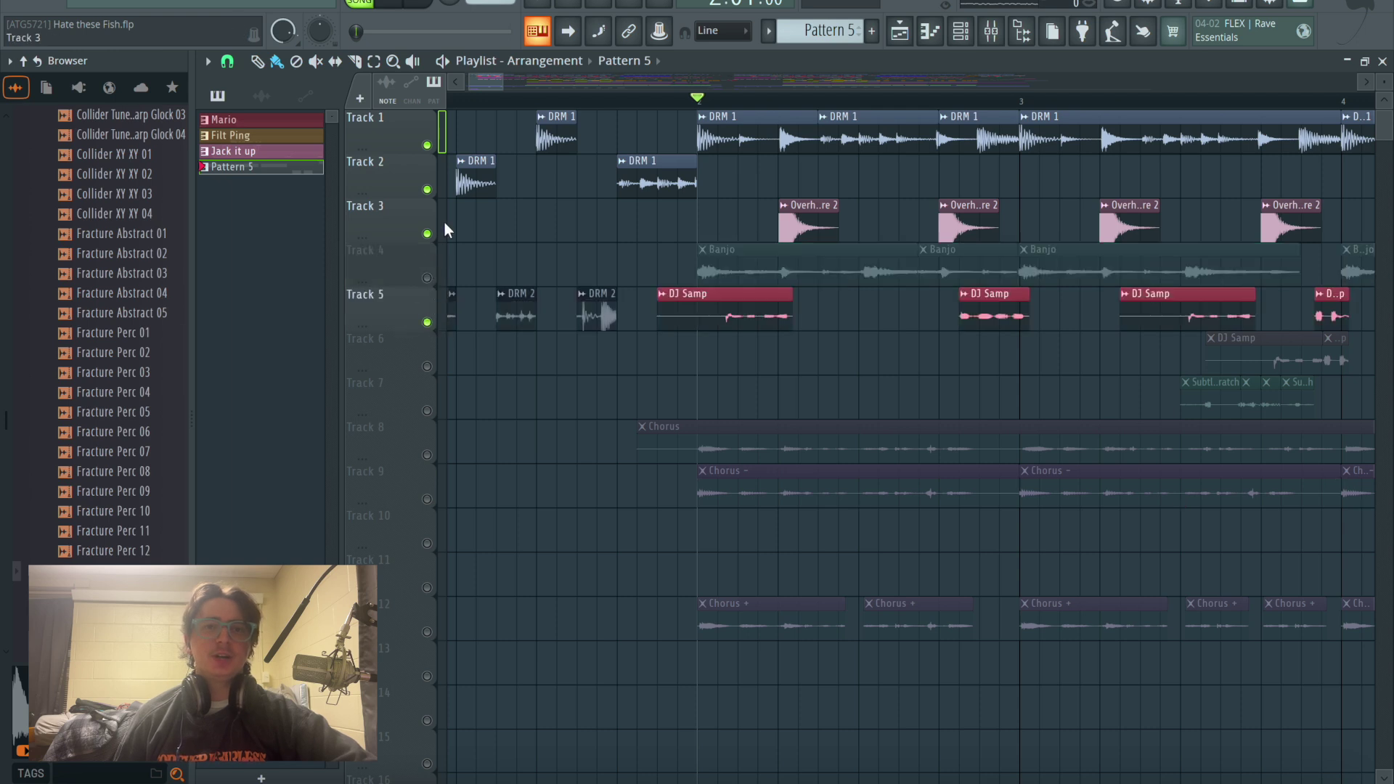
{"action": "left_click", "coordinate": [427, 233]}
{"action": "left_click", "coordinate": [426, 189]}
{"action": "left_click", "coordinate": [427, 146]}
{"action": "key", "text": "space"}
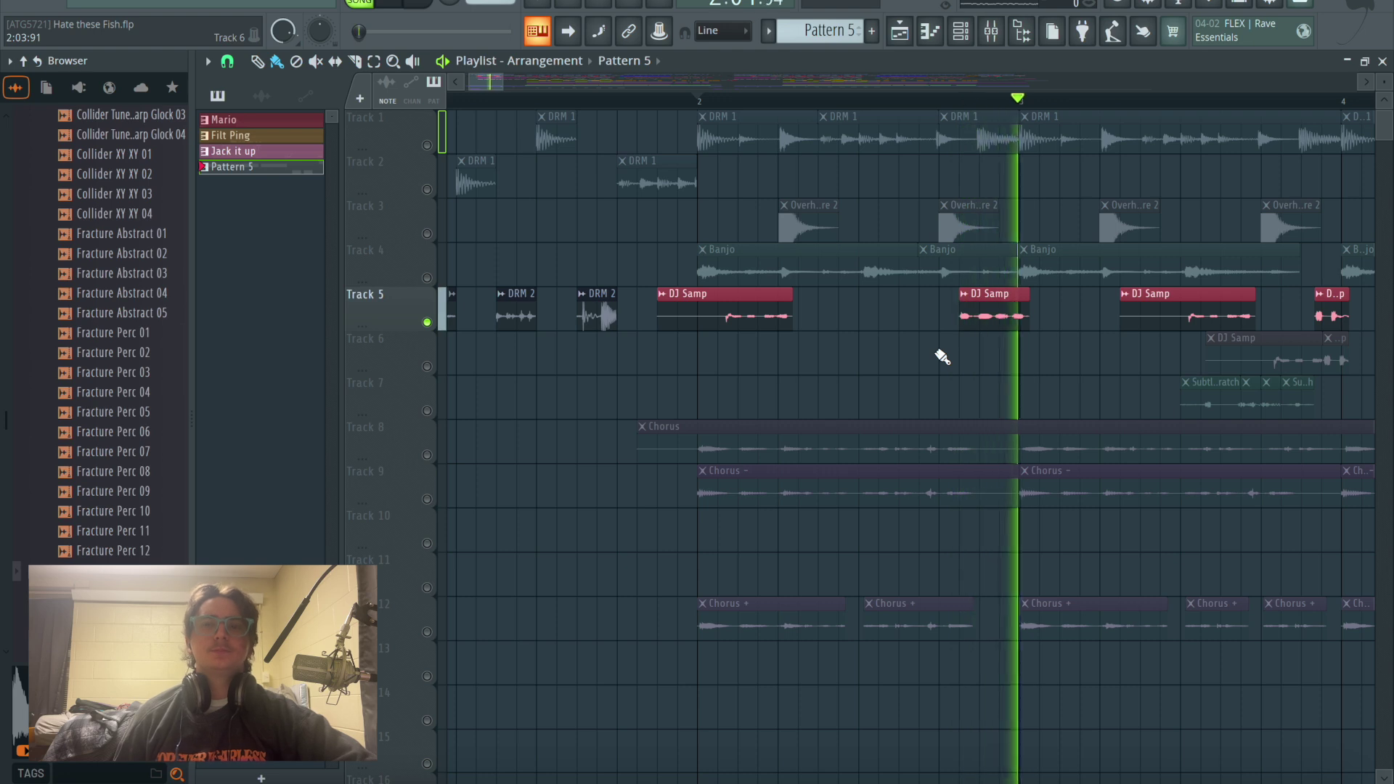
{"action": "key", "text": "space"}
Step: Unmute Tracks 1 to 4 alongside Track 5 and place the playhead shortly before bar 3
{"action": "left_click", "coordinate": [427, 278]}
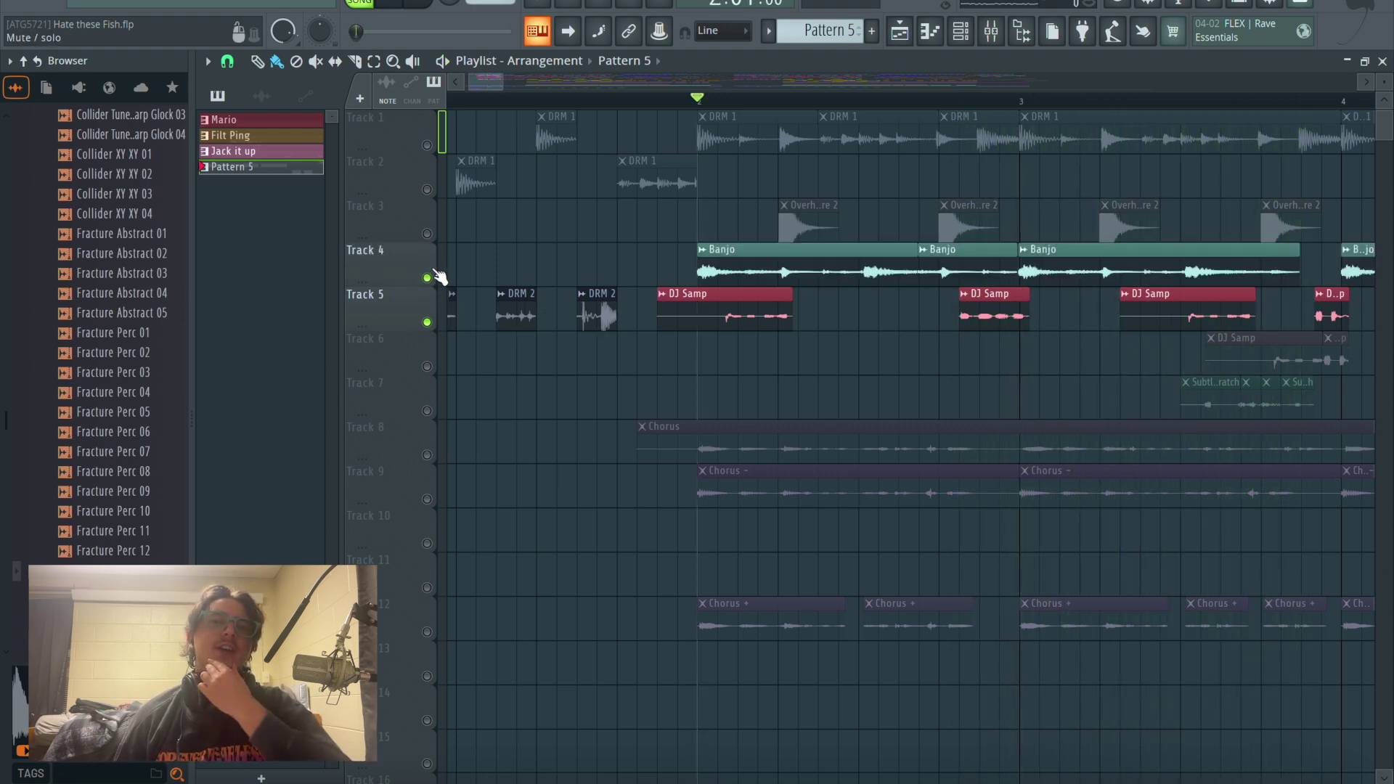
{"action": "left_click", "coordinate": [427, 233]}
{"action": "left_click", "coordinate": [427, 189]}
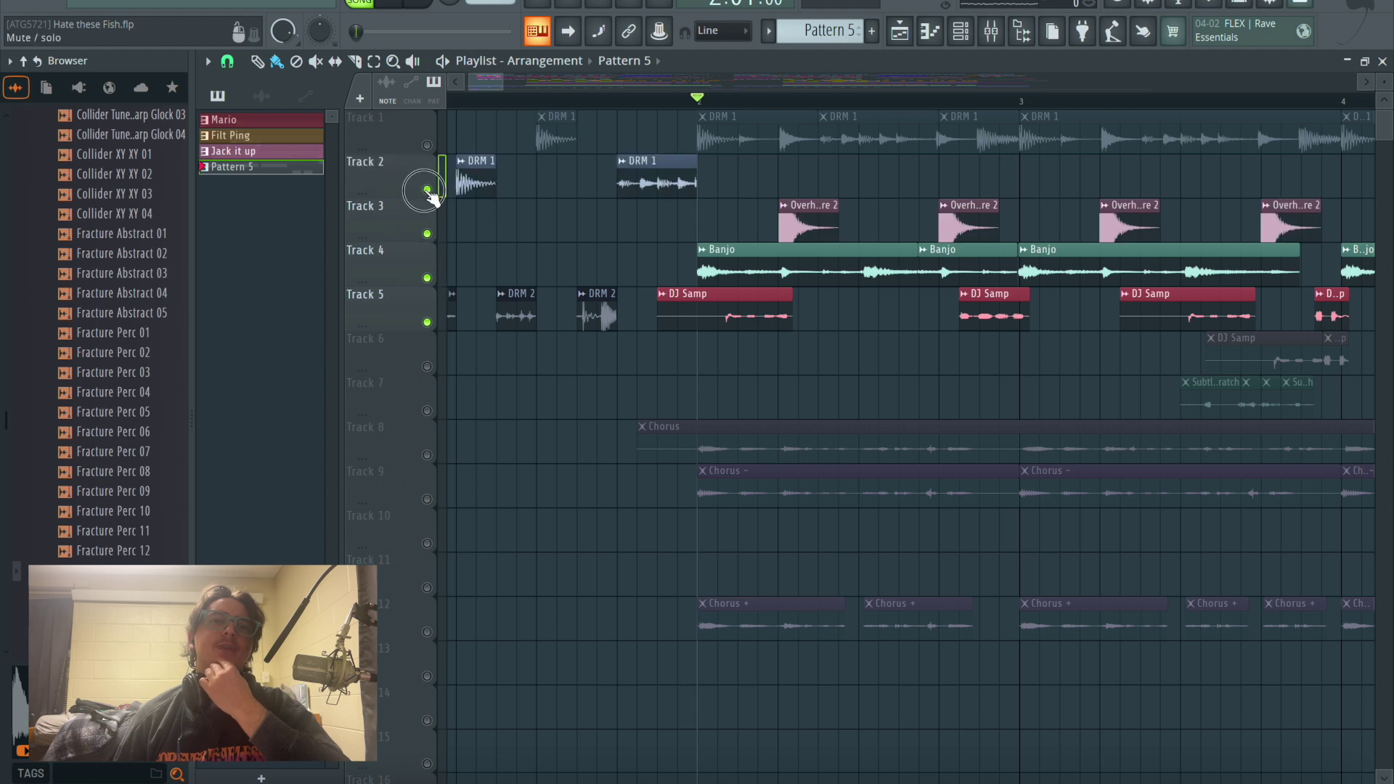
{"action": "left_click", "coordinate": [427, 145]}
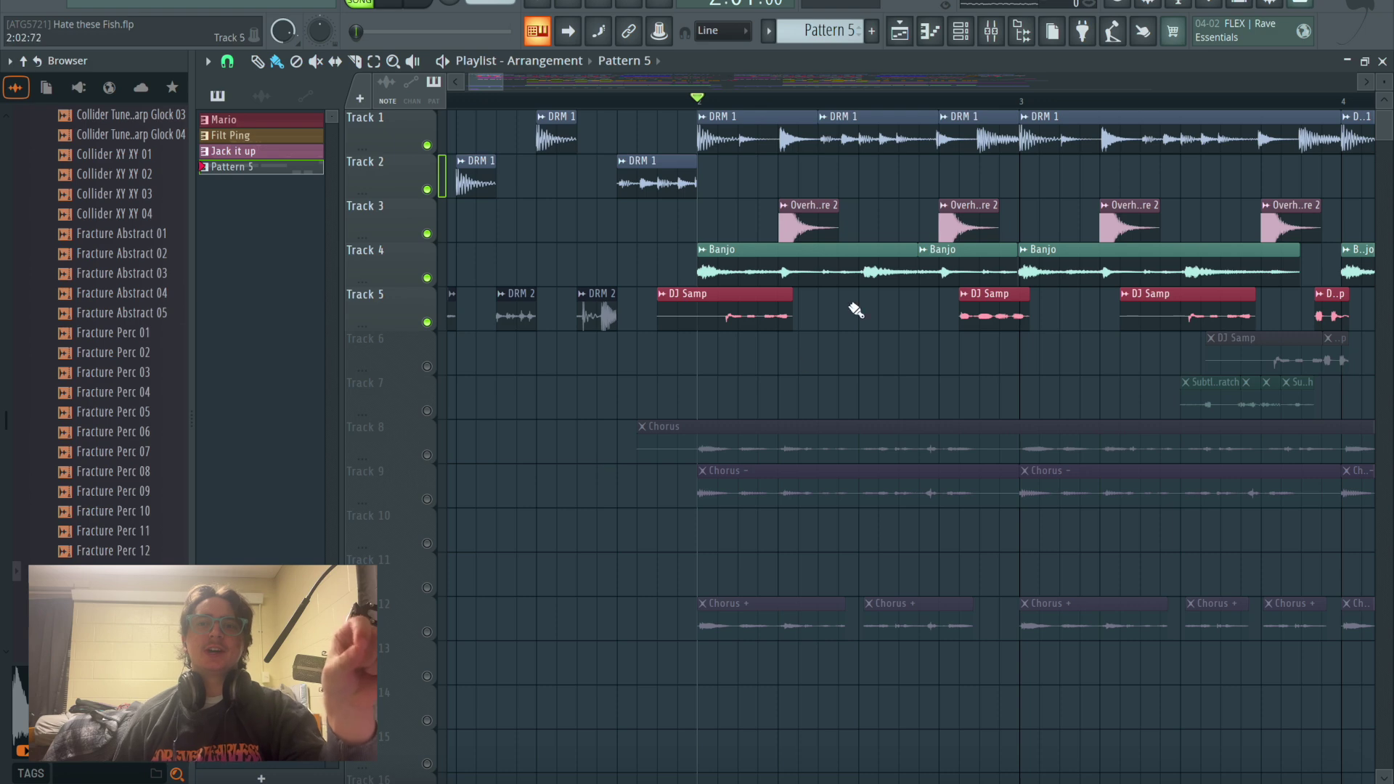
{"action": "left_click", "coordinate": [978, 102]}
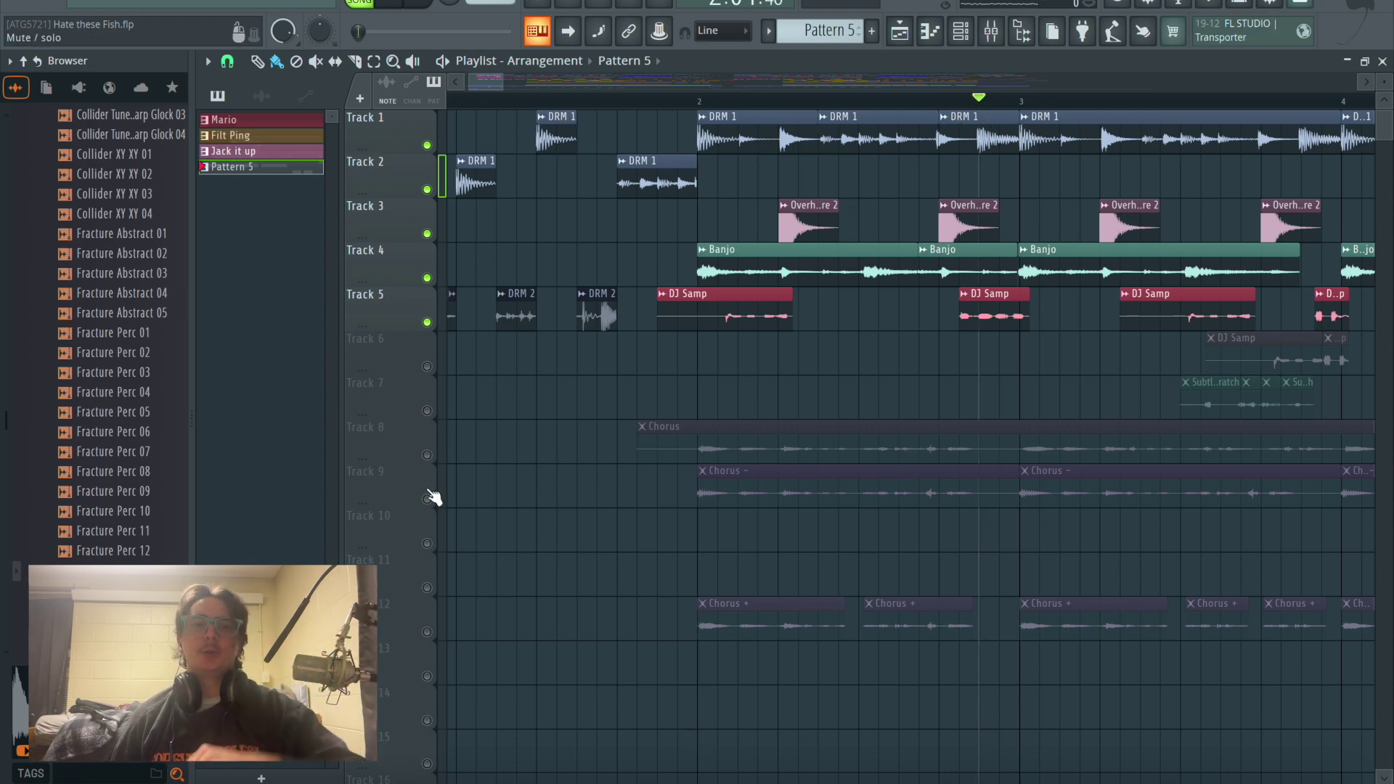
Step: Unmute all the remaining muted tracks, from Track 6 down to the bottom of the arrangement
{"action": "scroll", "coordinate": [664, 389], "scroll_direction": "down", "scroll_amount": 3, "text": "ctrl"}
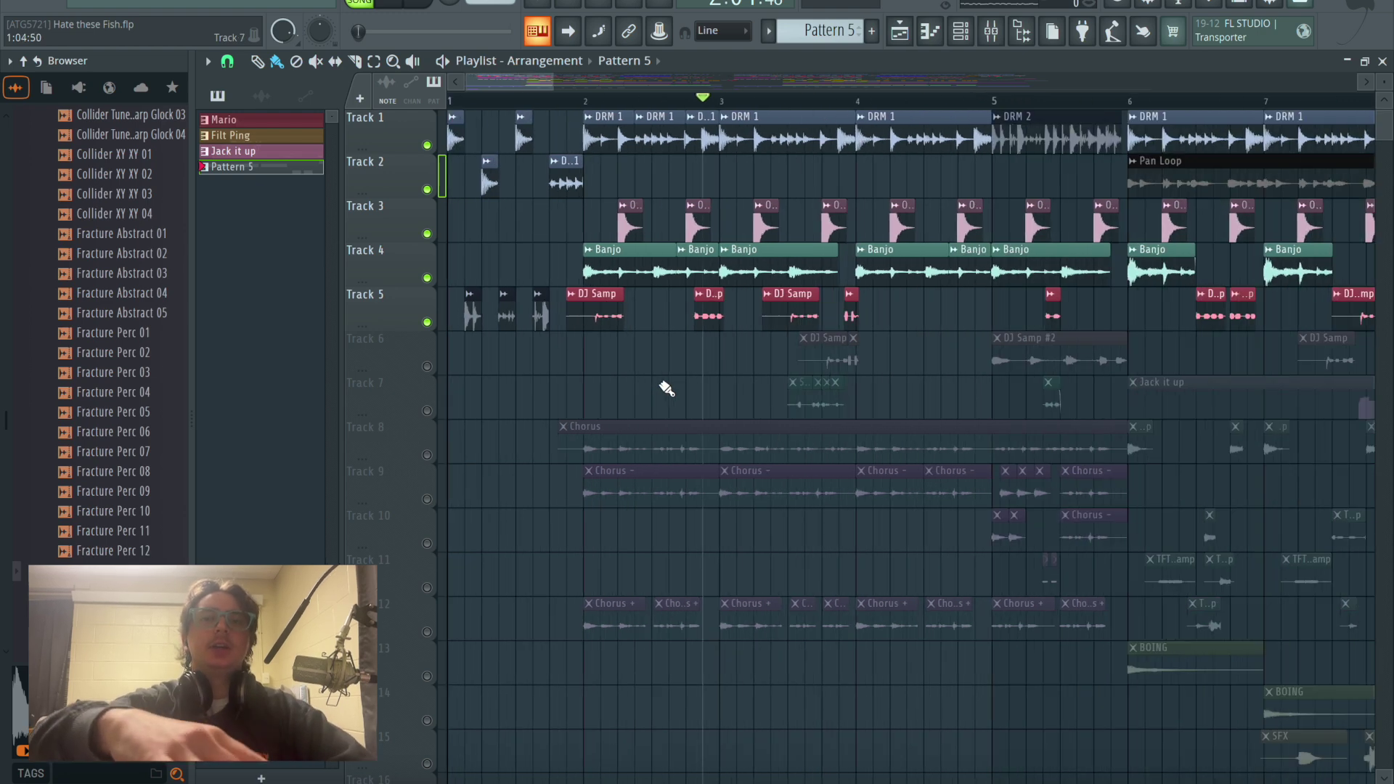
{"action": "scroll", "coordinate": [664, 389], "scroll_direction": "down", "scroll_amount": 4}
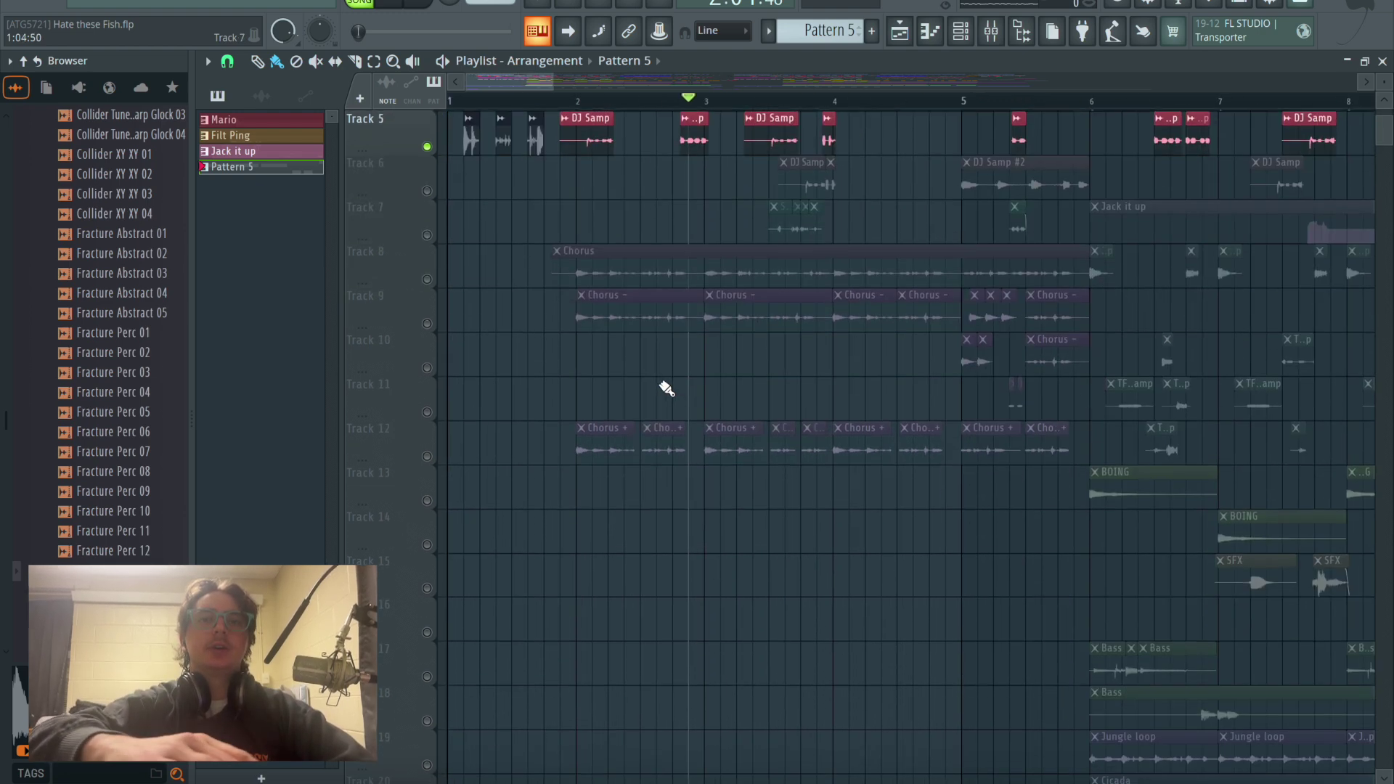
{"action": "left_click", "coordinate": [427, 279]}
{"action": "left_click", "coordinate": [427, 455]}
{"action": "scroll", "coordinate": [608, 523], "scroll_direction": "down", "scroll_amount": 5}
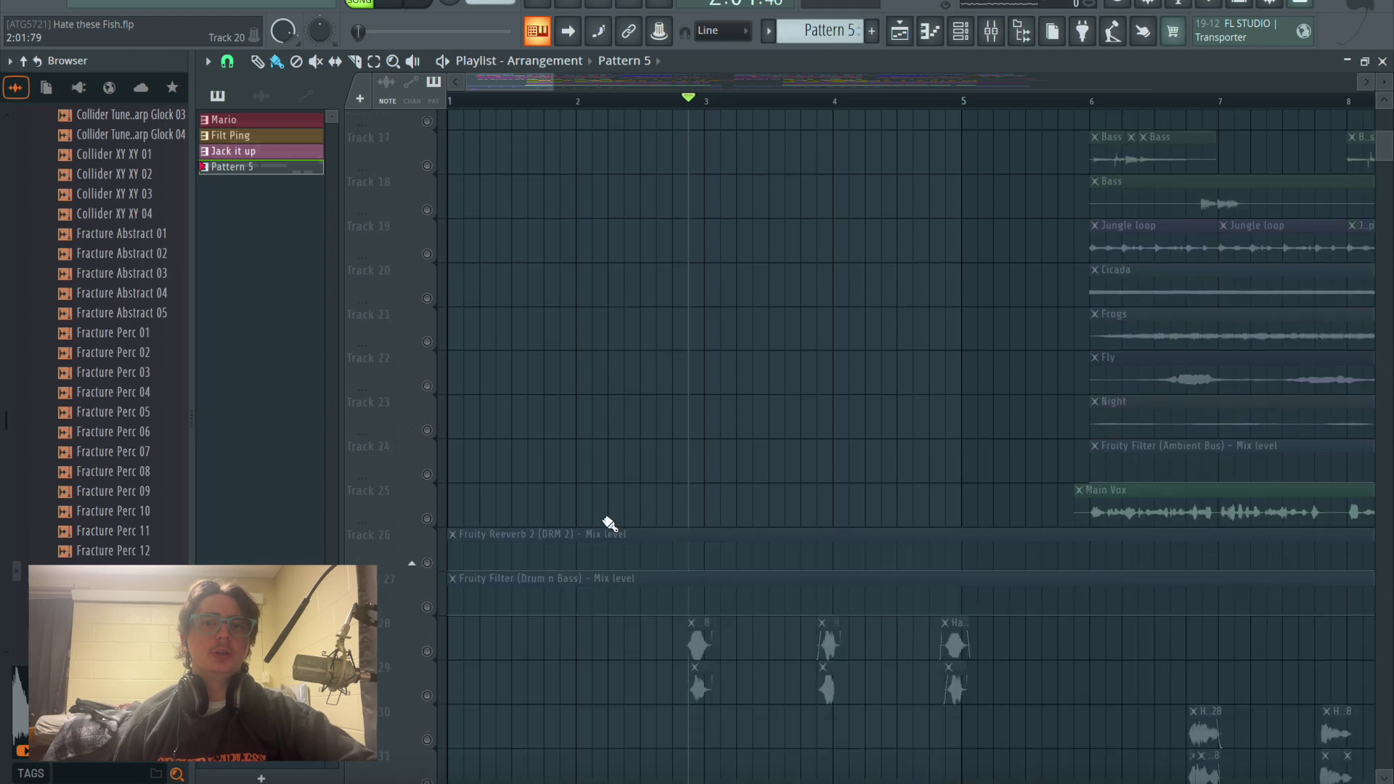
{"action": "scroll", "coordinate": [726, 447], "scroll_direction": "down", "scroll_amount": 6}
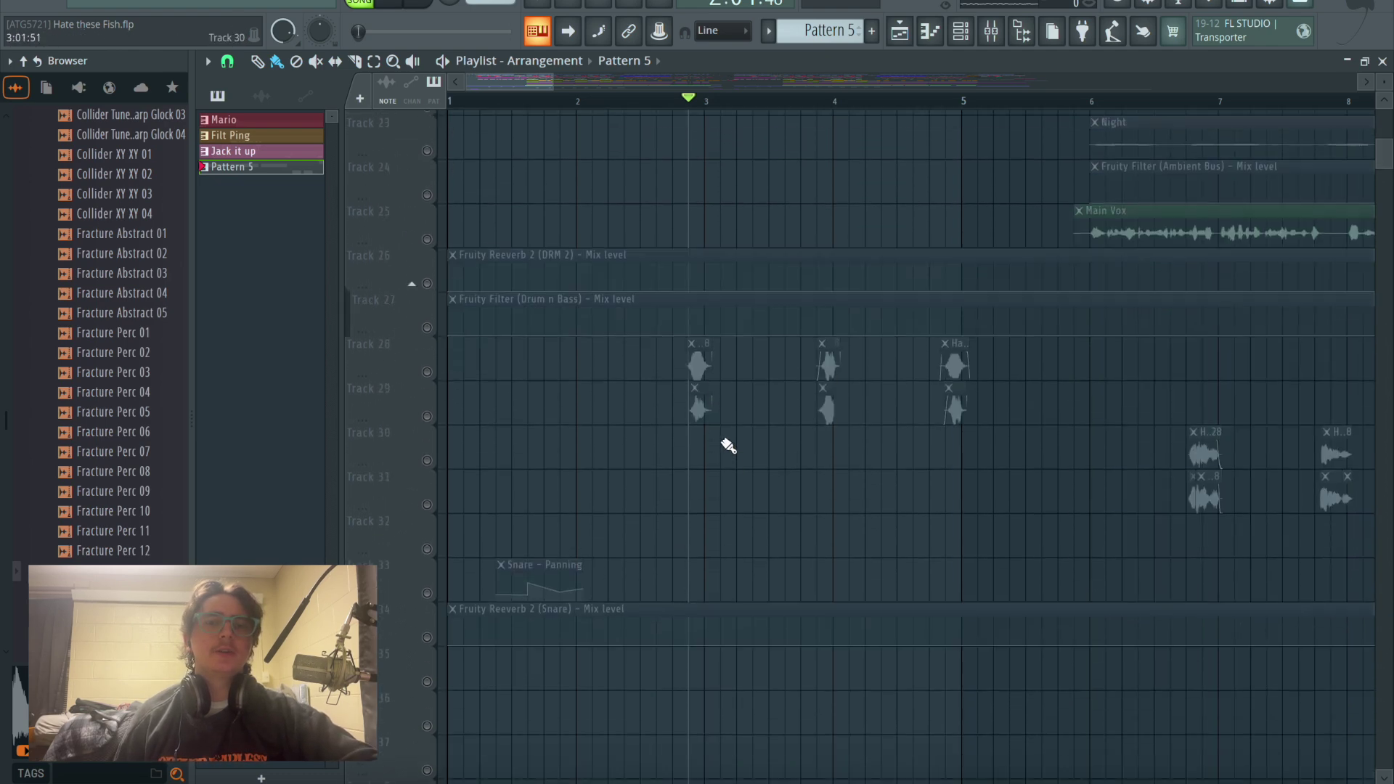
{"action": "scroll", "coordinate": [729, 450], "scroll_direction": "up", "scroll_amount": 1}
{"action": "left_click", "coordinate": [428, 410]}
{"action": "scroll", "coordinate": [636, 403], "scroll_direction": "up", "scroll_amount": 11}
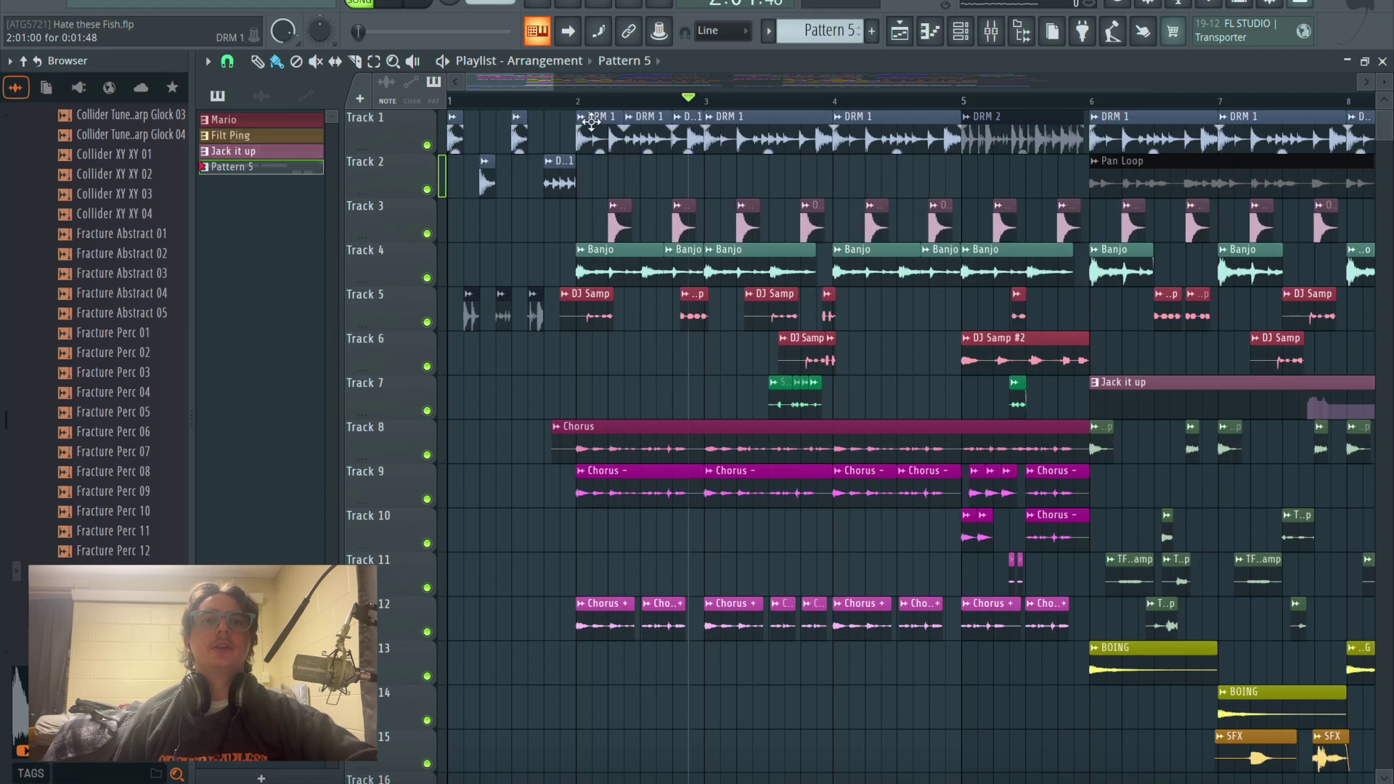
Step: Play the arrangement from bar 2 with every track unmuted while looking over the lower tracks
{"action": "scroll", "coordinate": [751, 541], "scroll_direction": "down", "scroll_amount": 14}
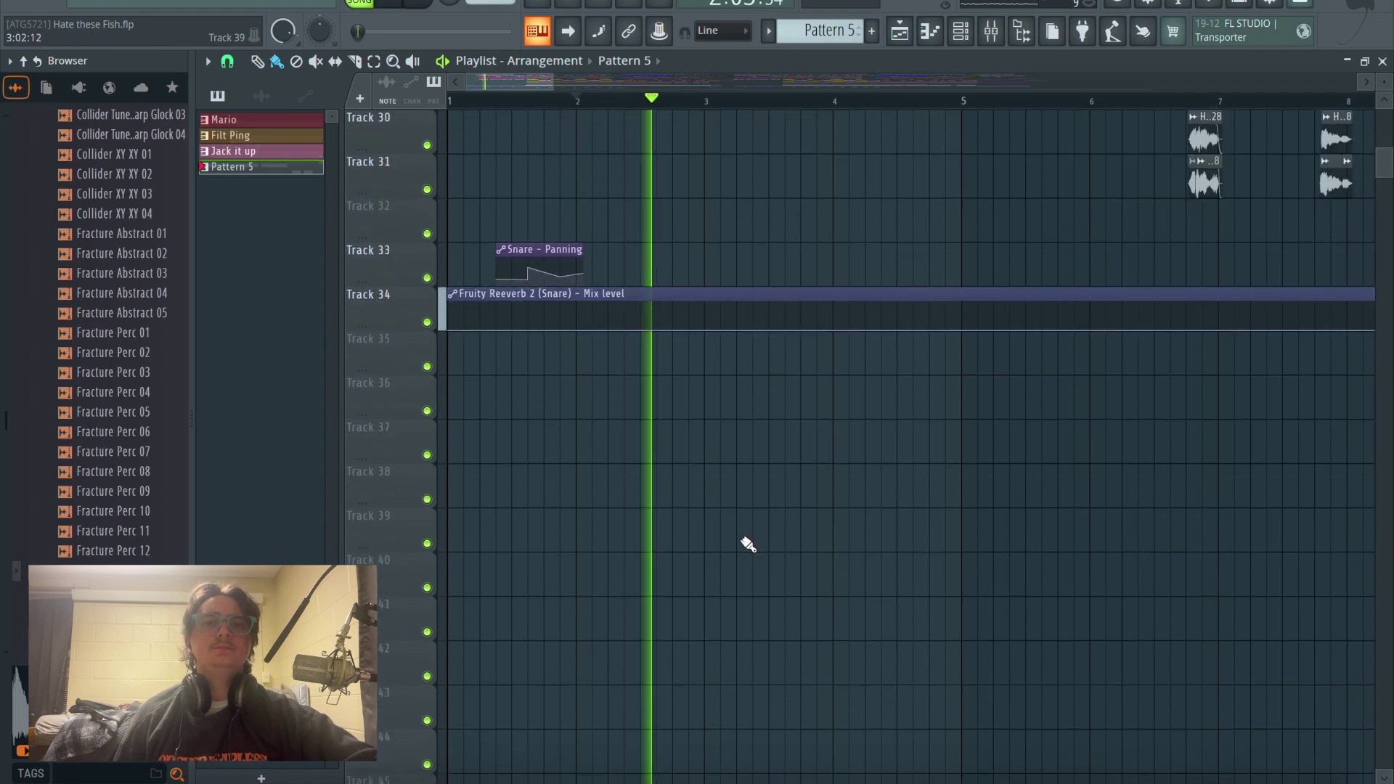
{"action": "scroll", "coordinate": [748, 565], "scroll_direction": "up", "scroll_amount": 12}
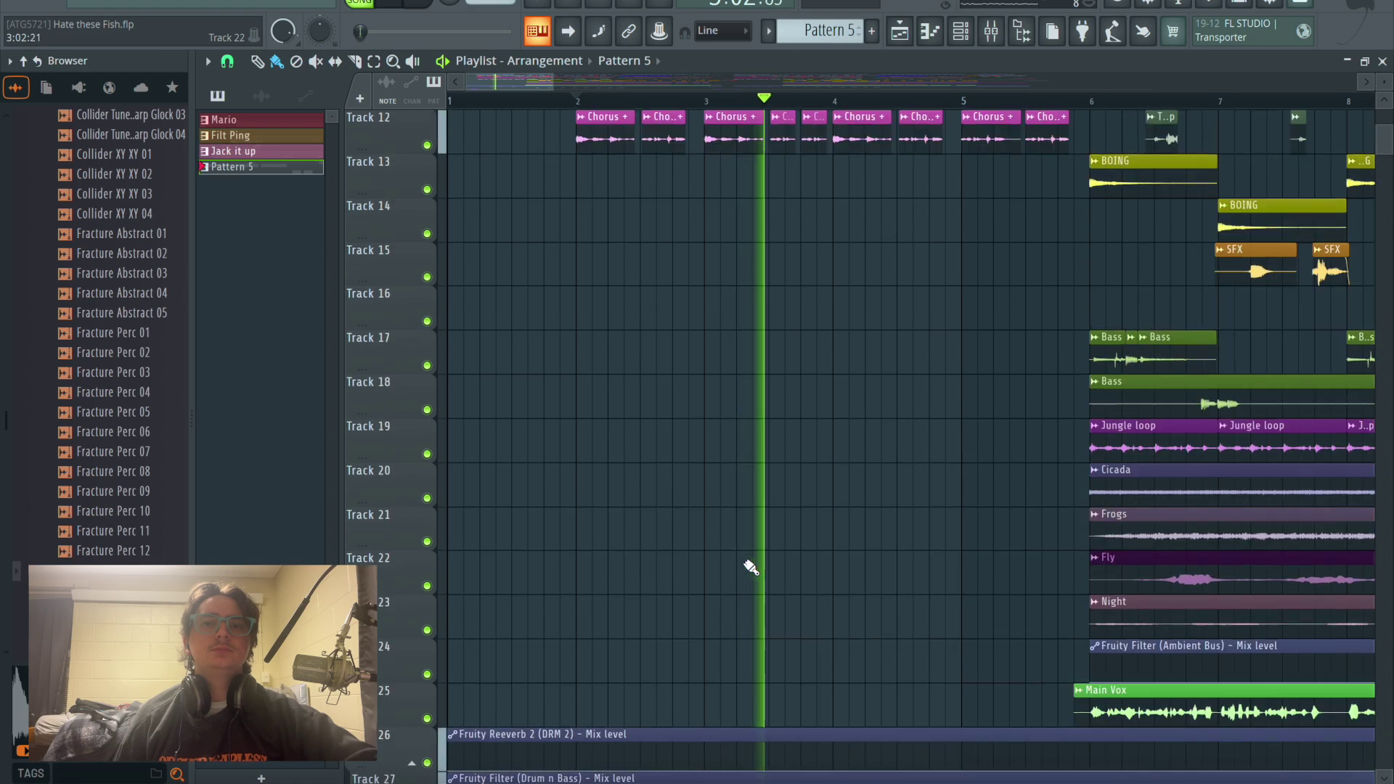
{"action": "scroll", "coordinate": [755, 563], "scroll_direction": "up", "scroll_amount": 3}
{"action": "key", "text": "space"}
{"action": "scroll", "coordinate": [762, 554], "scroll_direction": "down", "scroll_amount": 5}
{"action": "scroll", "coordinate": [762, 554], "scroll_direction": "up", "scroll_amount": 6}
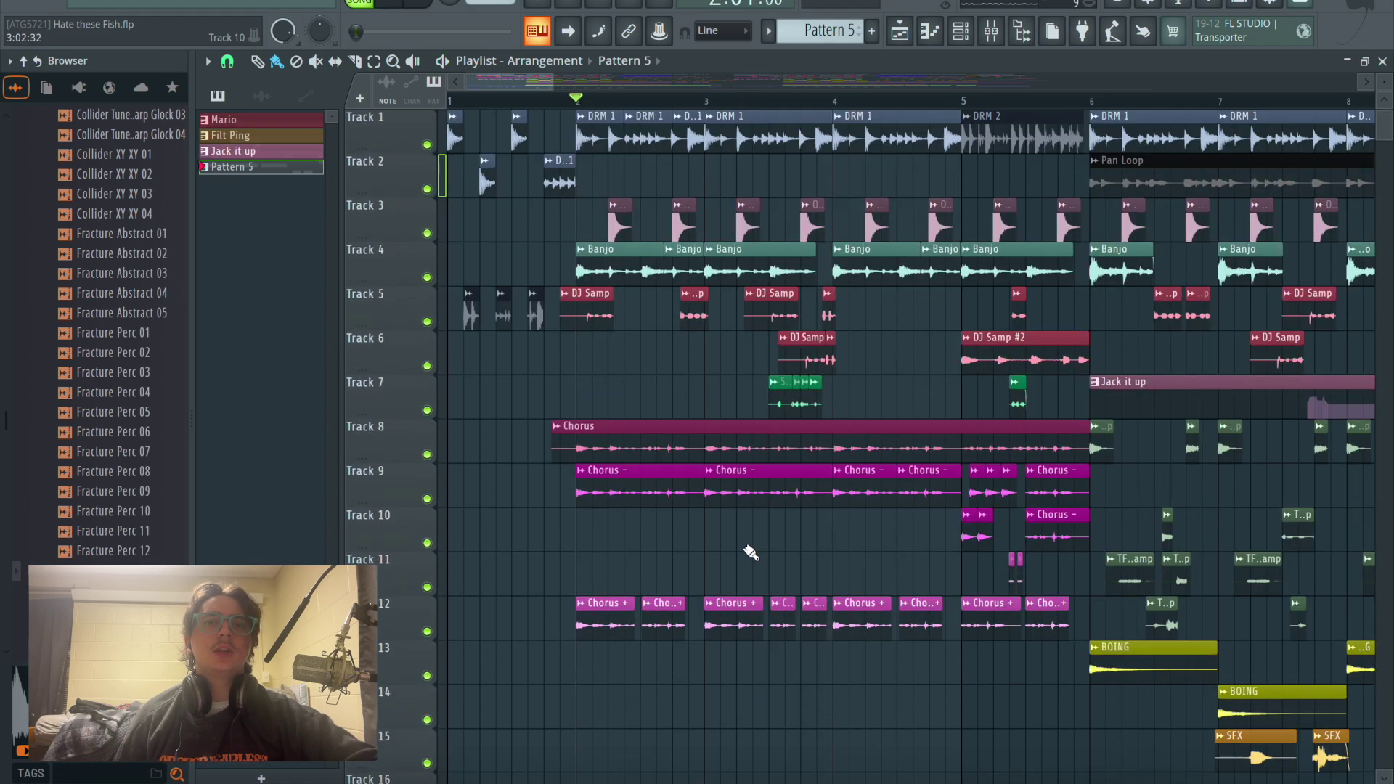
Step: Solo Track 8, play its Chorus clip from bar 2, and inspect the clip's pitch shift in its channel settings
{"action": "scroll", "coordinate": [462, 444], "scroll_direction": "down", "scroll_amount": 3}
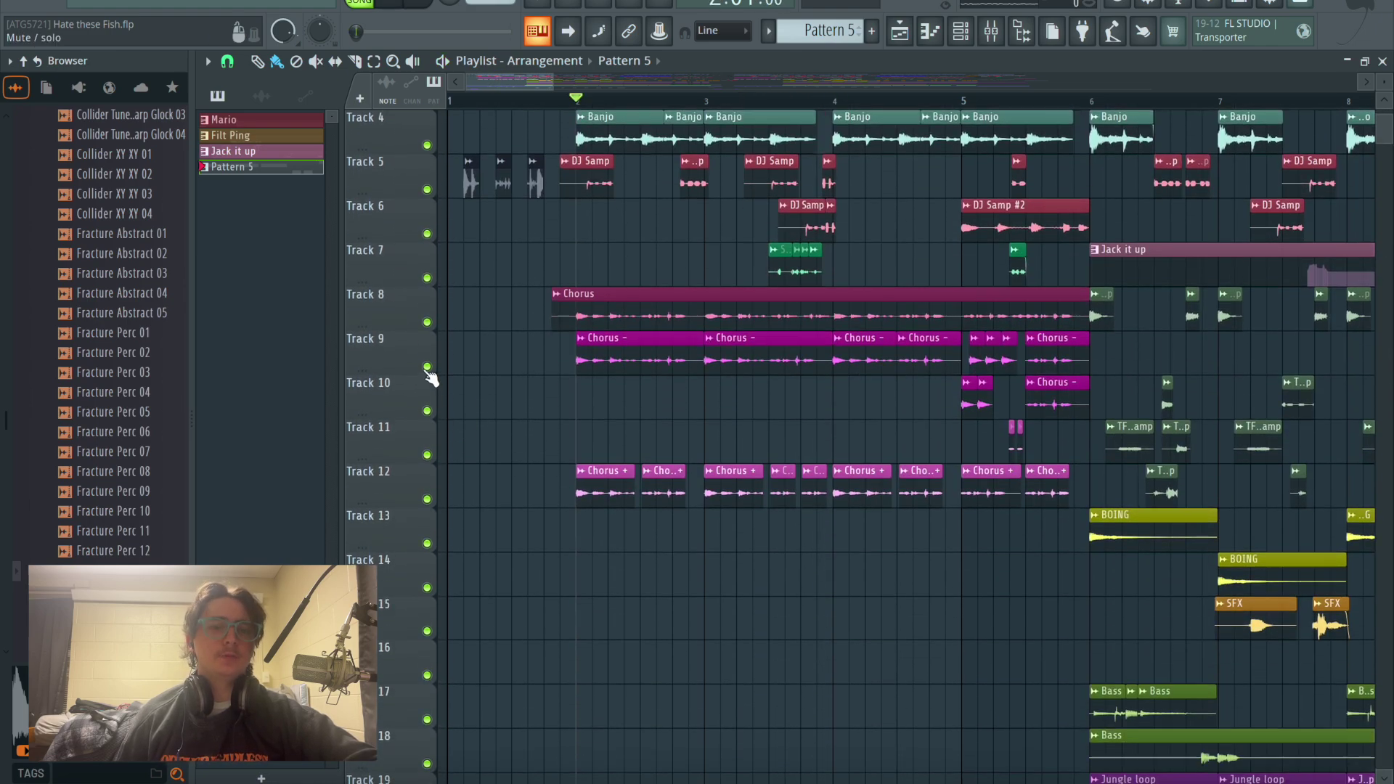
{"action": "right_click", "coordinate": [430, 323]}
{"action": "key", "text": "space"}
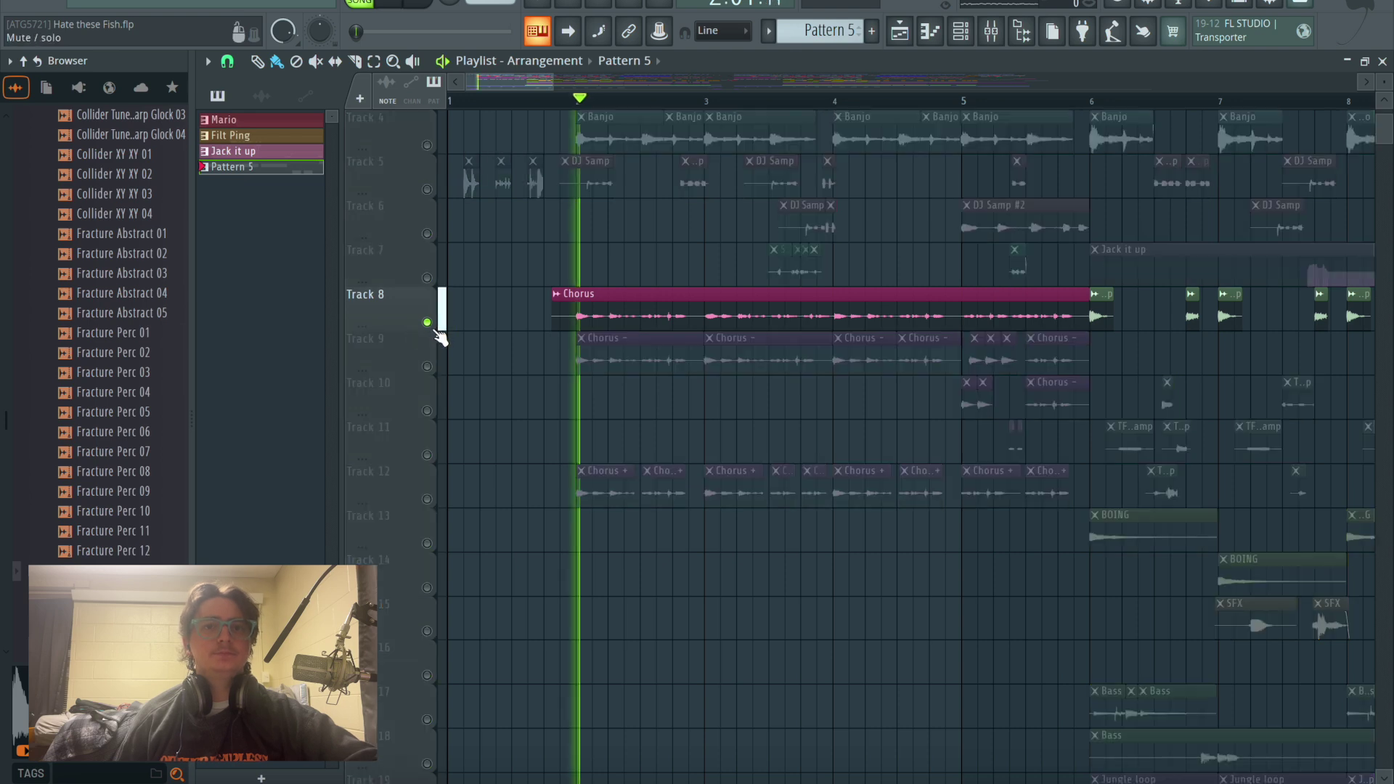
{"action": "double_click", "coordinate": [622, 302]}
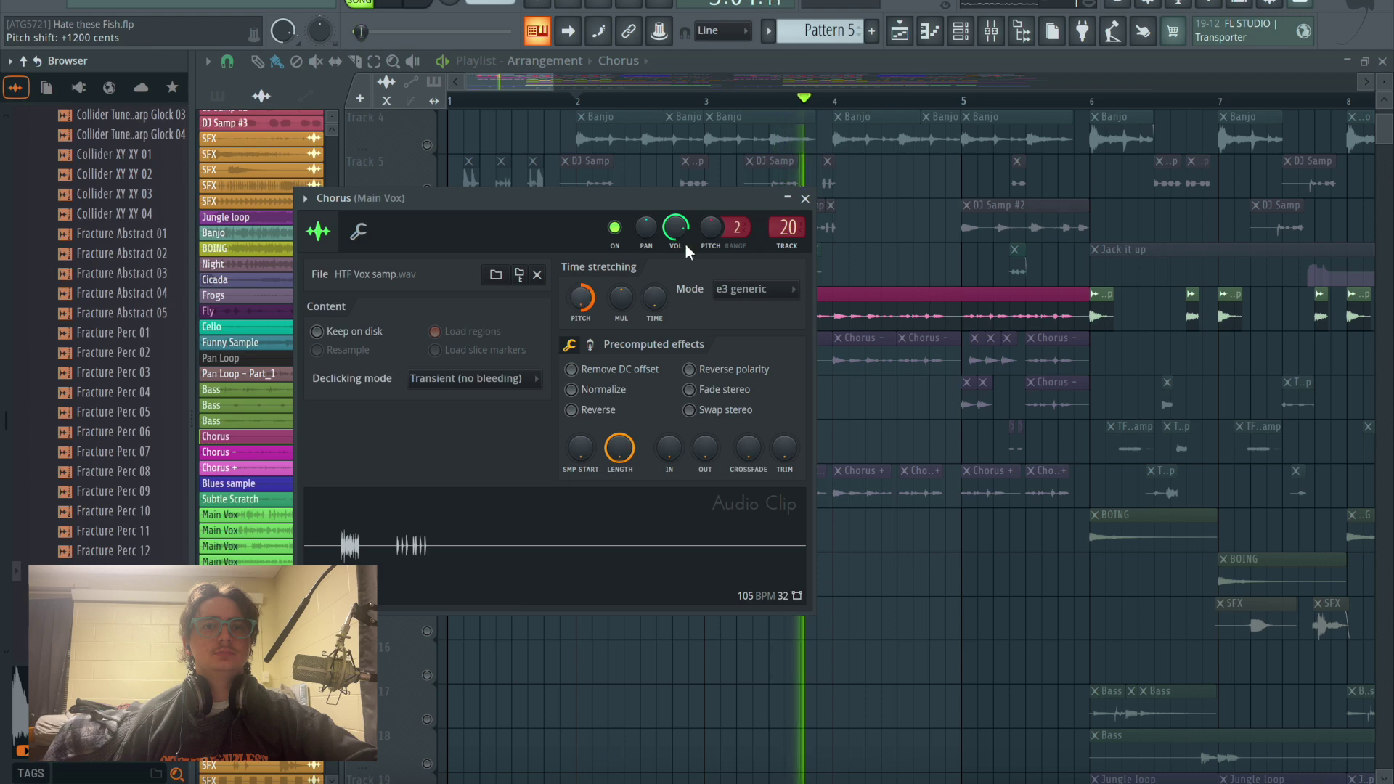
{"action": "key", "text": "Escape"}
{"action": "key", "text": "space"}
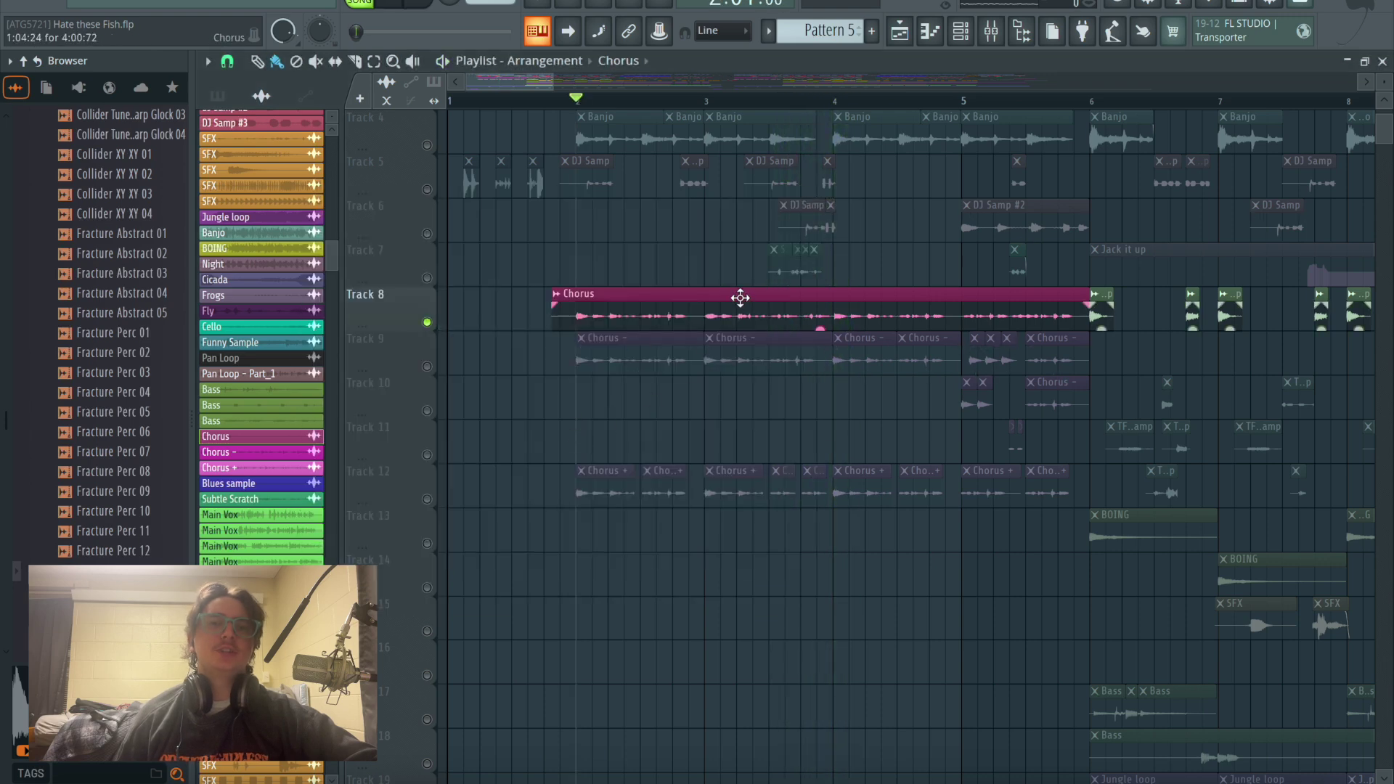
Step: Leave only Track 12 unmuted and play its Chorus + clips from bar 2
{"action": "scroll", "coordinate": [585, 383], "scroll_direction": "down", "scroll_amount": 2}
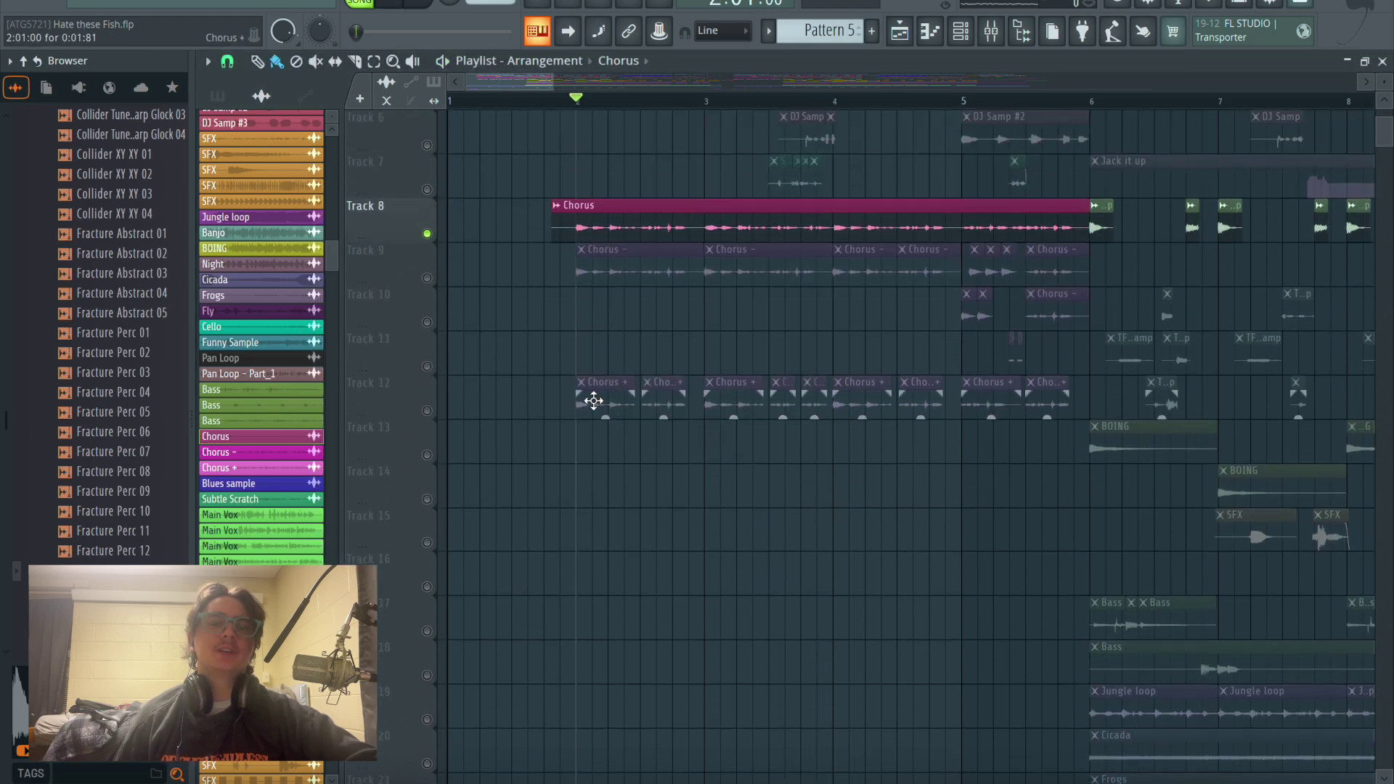
{"action": "left_click", "coordinate": [426, 411]}
{"action": "left_click", "coordinate": [427, 234]}
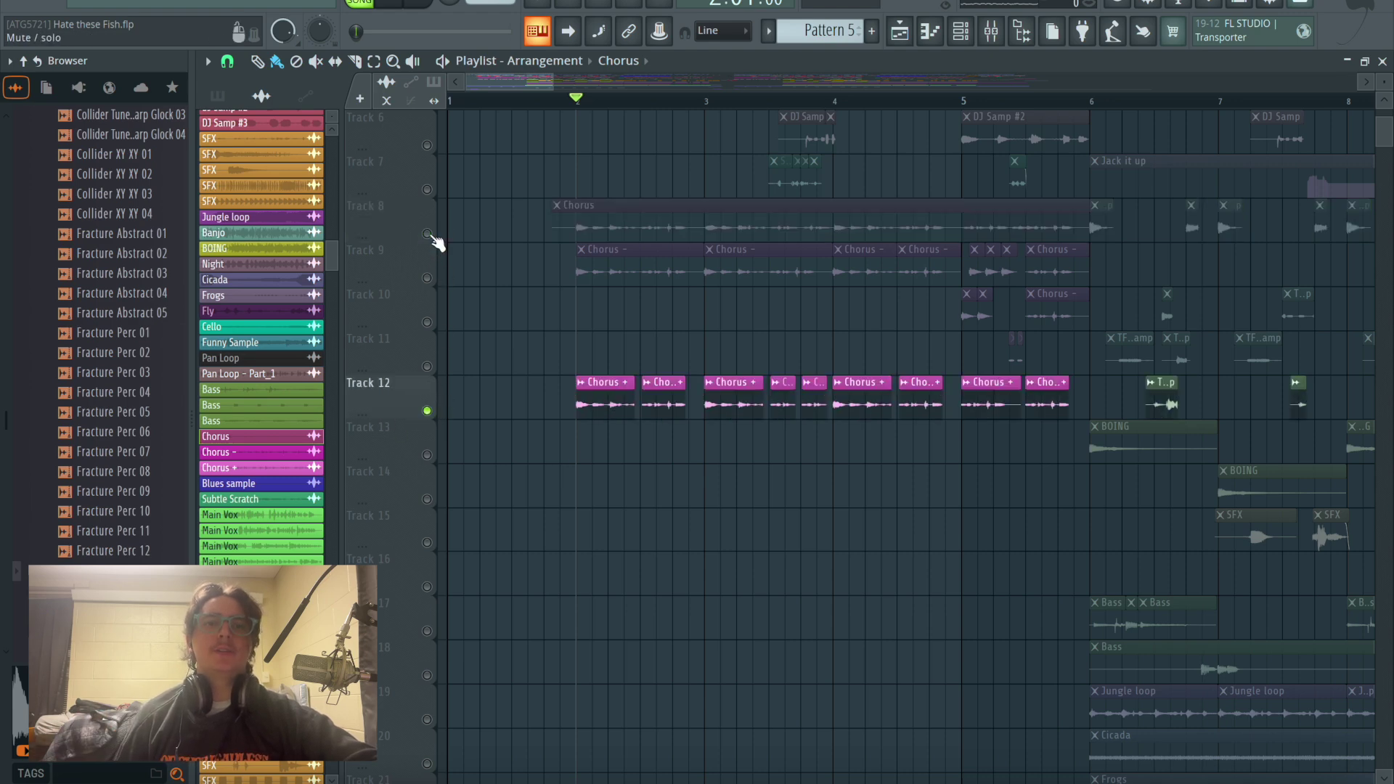
{"action": "key", "text": "space"}
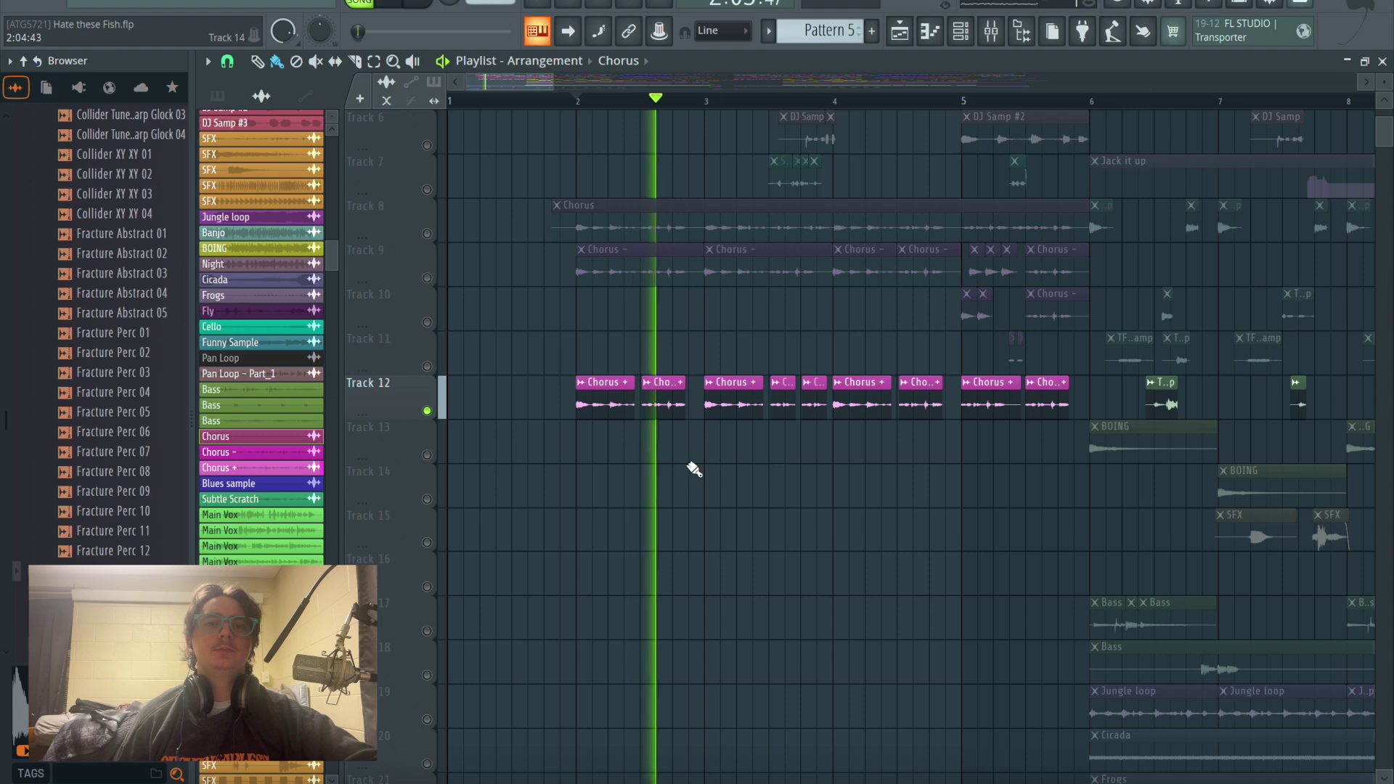
{"action": "key", "text": "space"}
Step: Restore all tracks by clearing the Track 8 solo and play the full chorus section from bar 2
{"action": "right_click", "coordinate": [428, 237]}
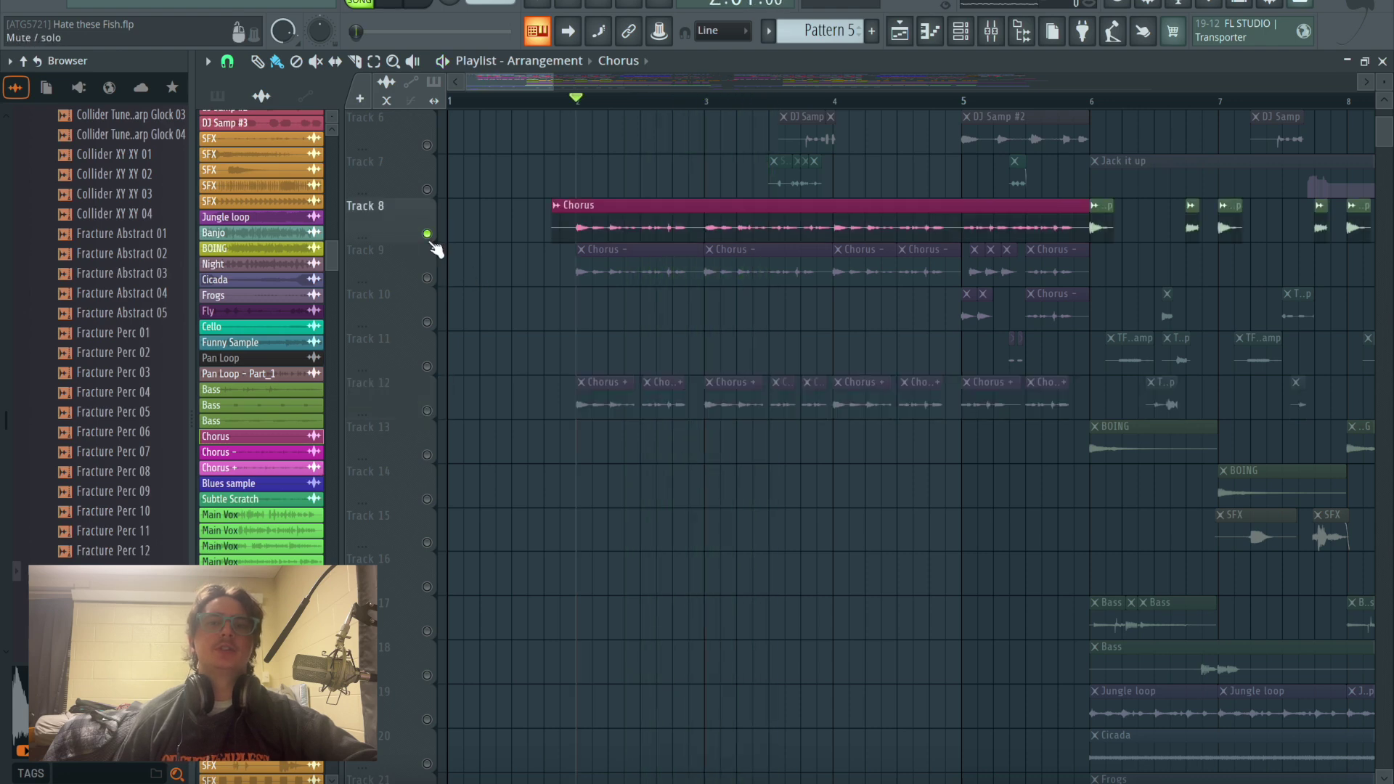
{"action": "right_click", "coordinate": [429, 235]}
{"action": "key", "text": "space"}
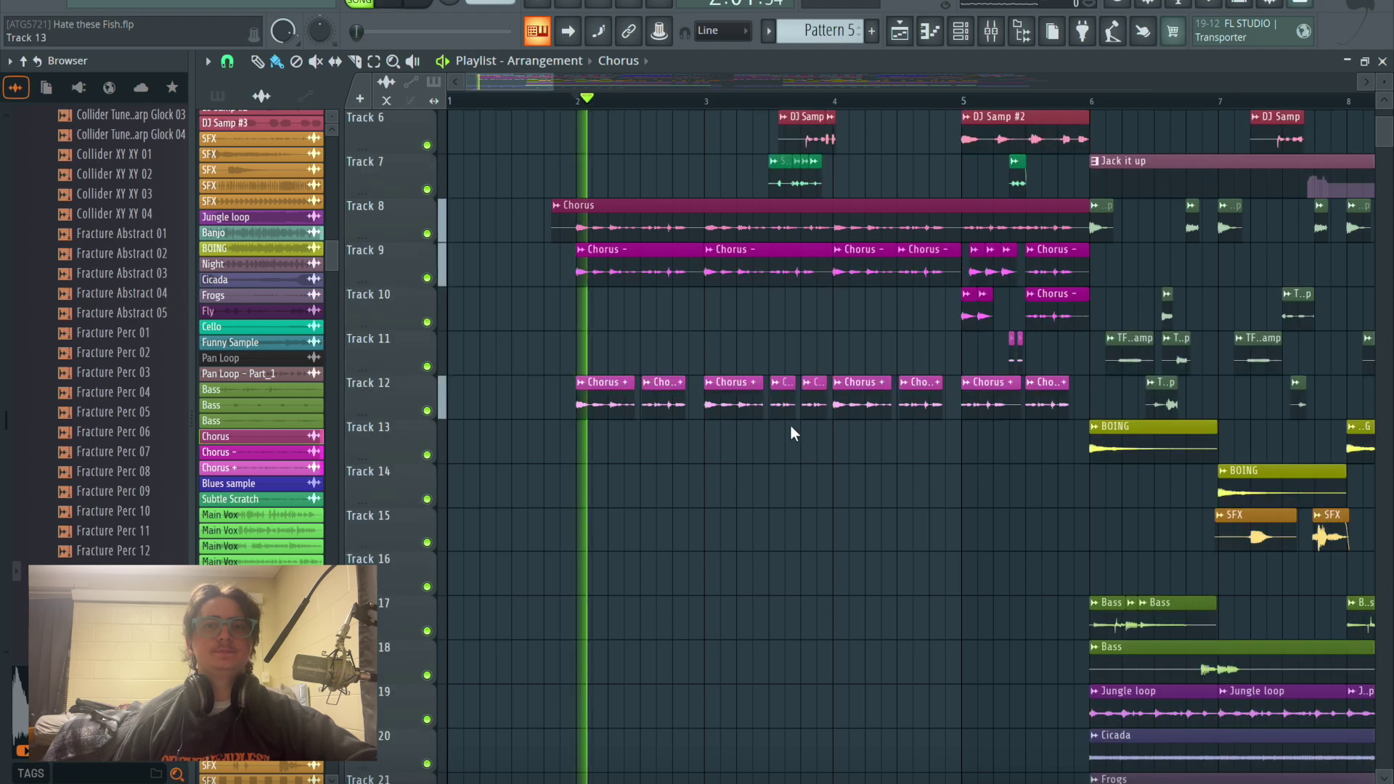
{"action": "scroll", "coordinate": [811, 476], "scroll_direction": "up", "scroll_amount": 2}
{"action": "scroll", "coordinate": [812, 476], "scroll_direction": "up", "scroll_amount": 1}
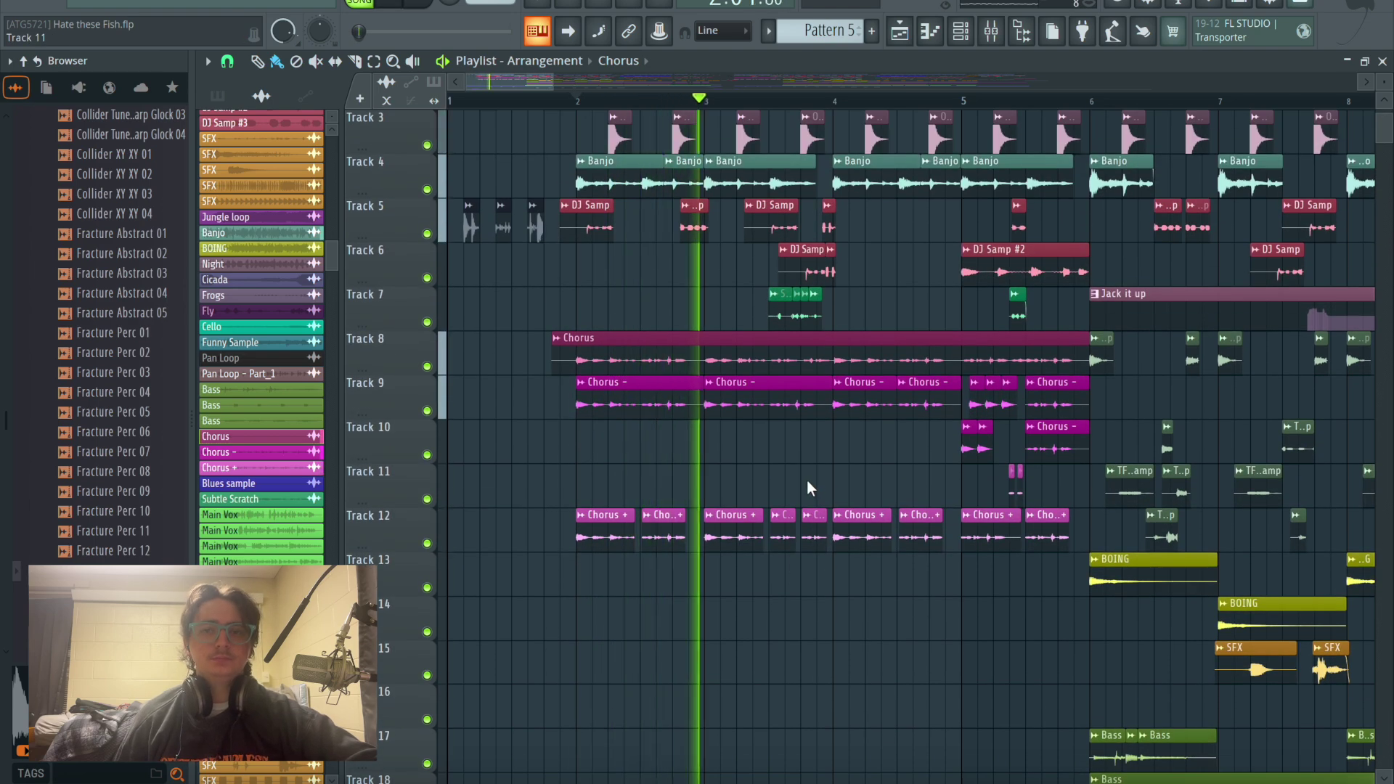
{"action": "scroll", "coordinate": [871, 378], "scroll_direction": "up", "scroll_amount": 2}
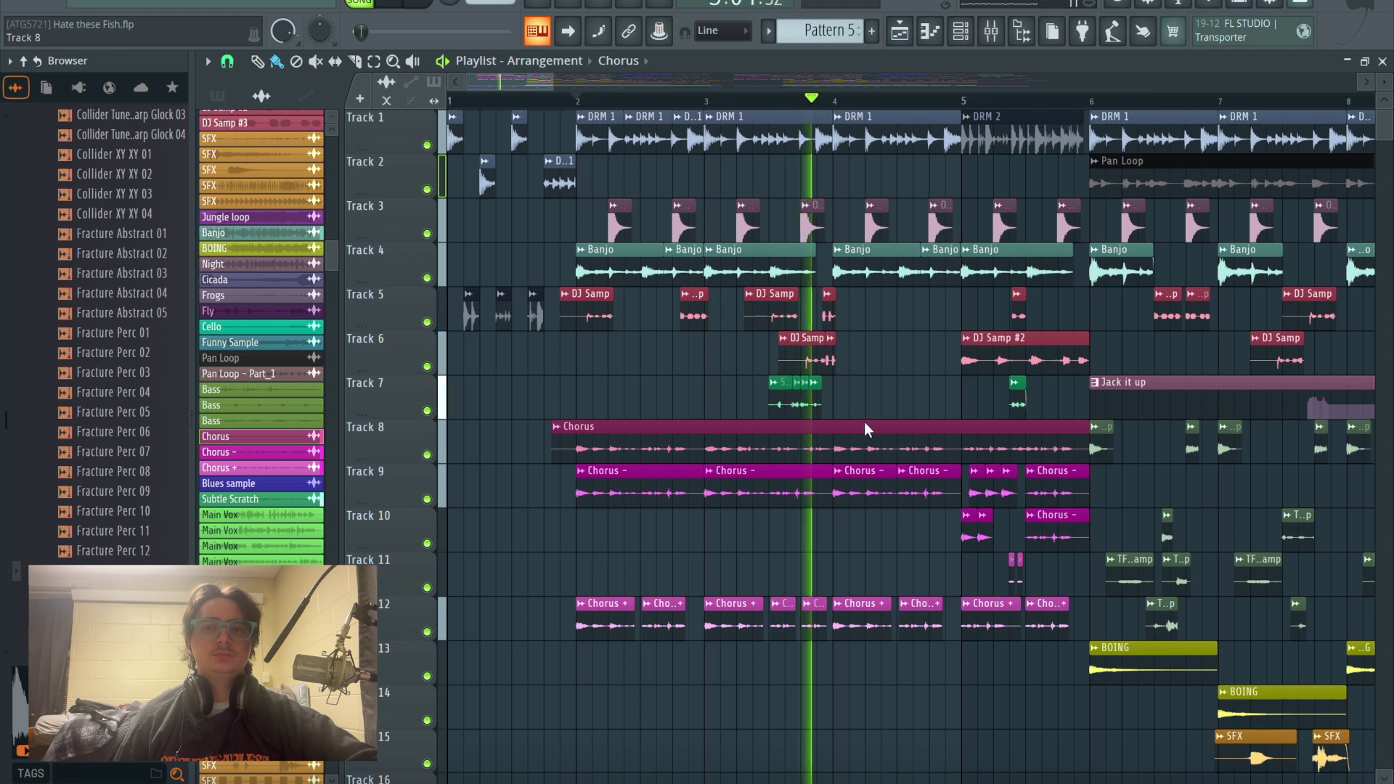
{"action": "key", "text": "space"}
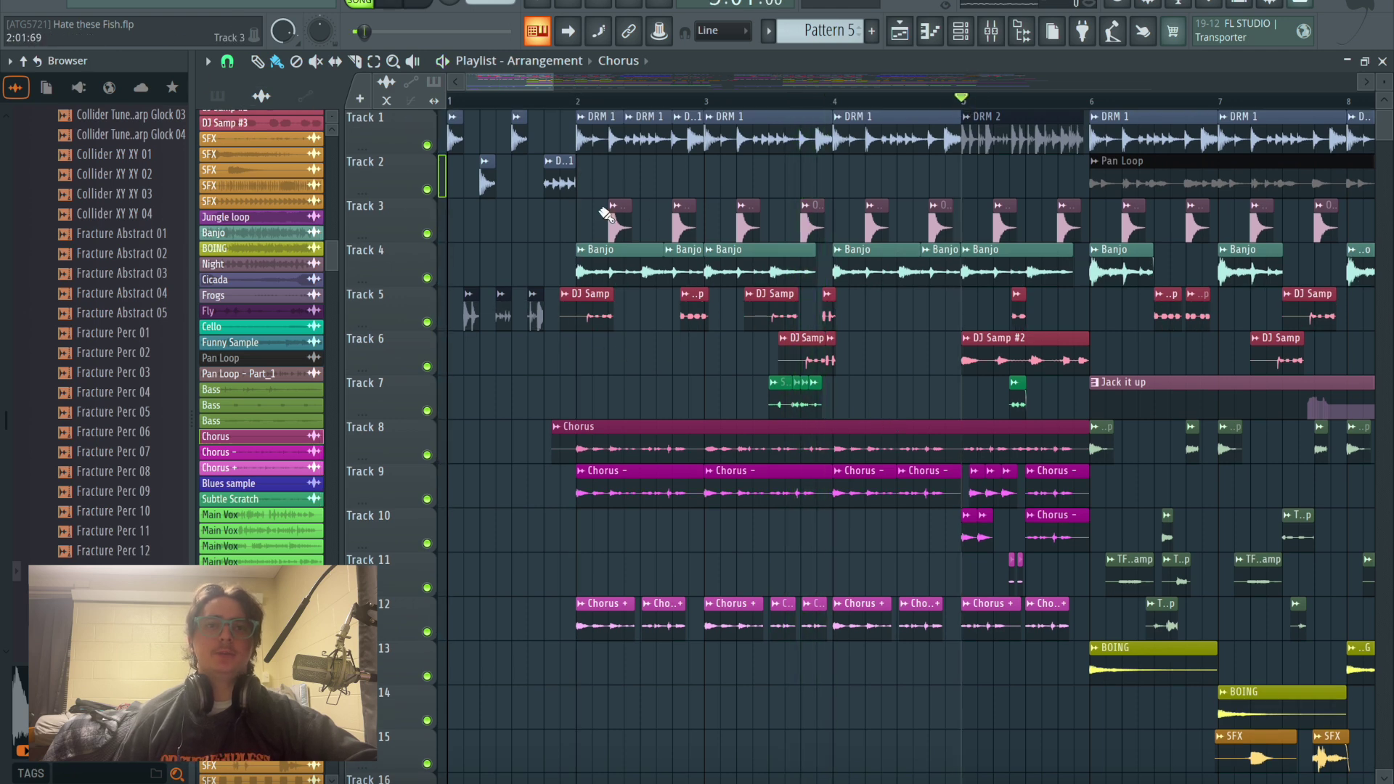
Step: Play the transition section with all tracks from the start of bar 5
{"action": "scroll", "coordinate": [949, 209], "scroll_direction": "right", "scroll_amount": 10}
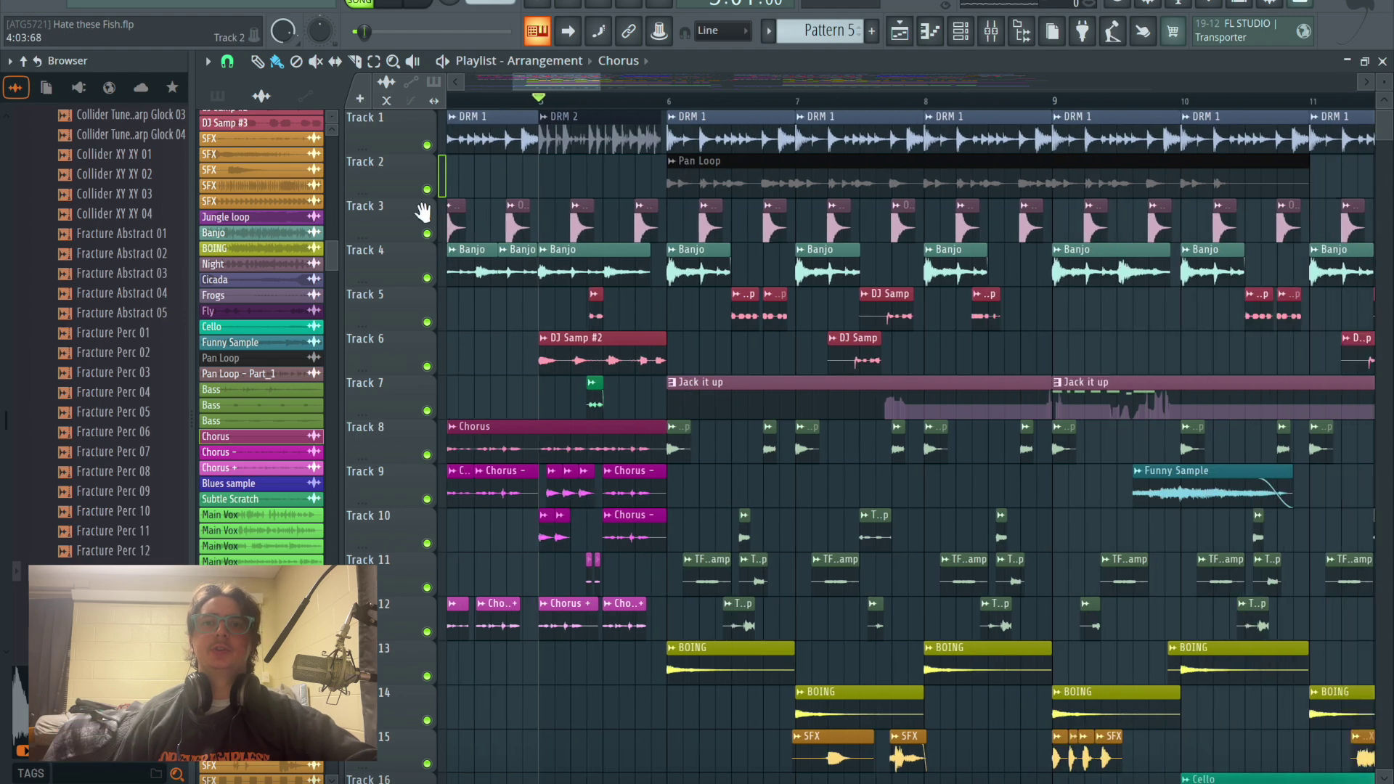
{"action": "scroll", "coordinate": [726, 363], "scroll_direction": "left", "scroll_amount": 10}
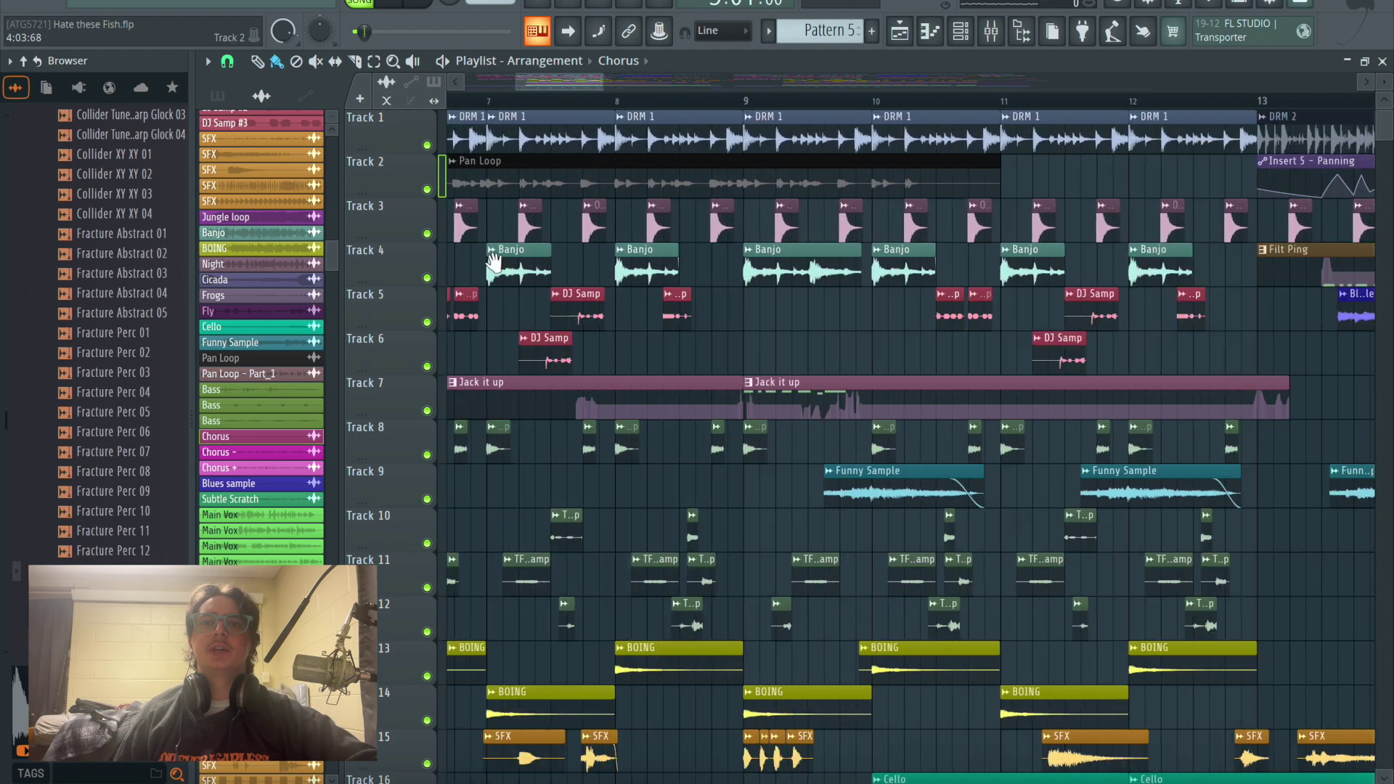
{"action": "left_click", "coordinate": [951, 100]}
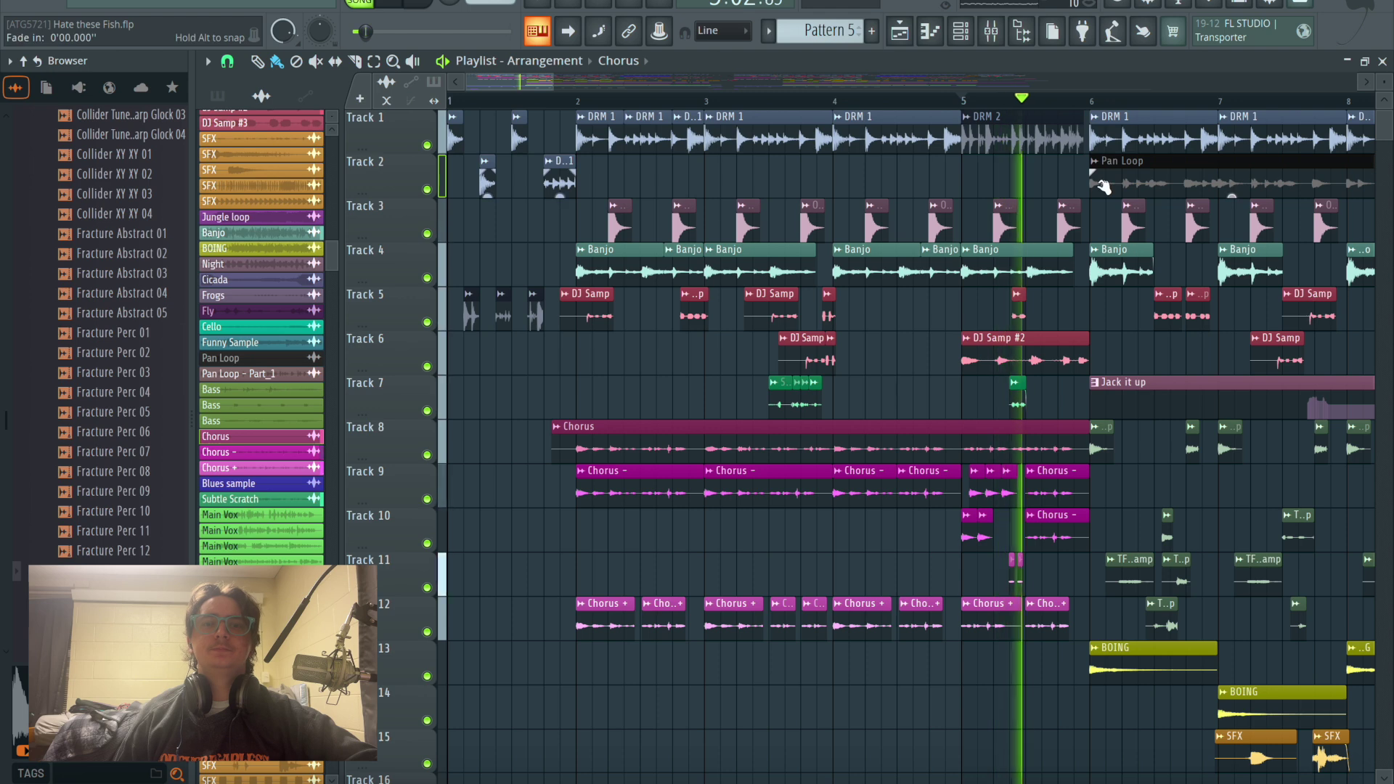
{"action": "key", "text": "space"}
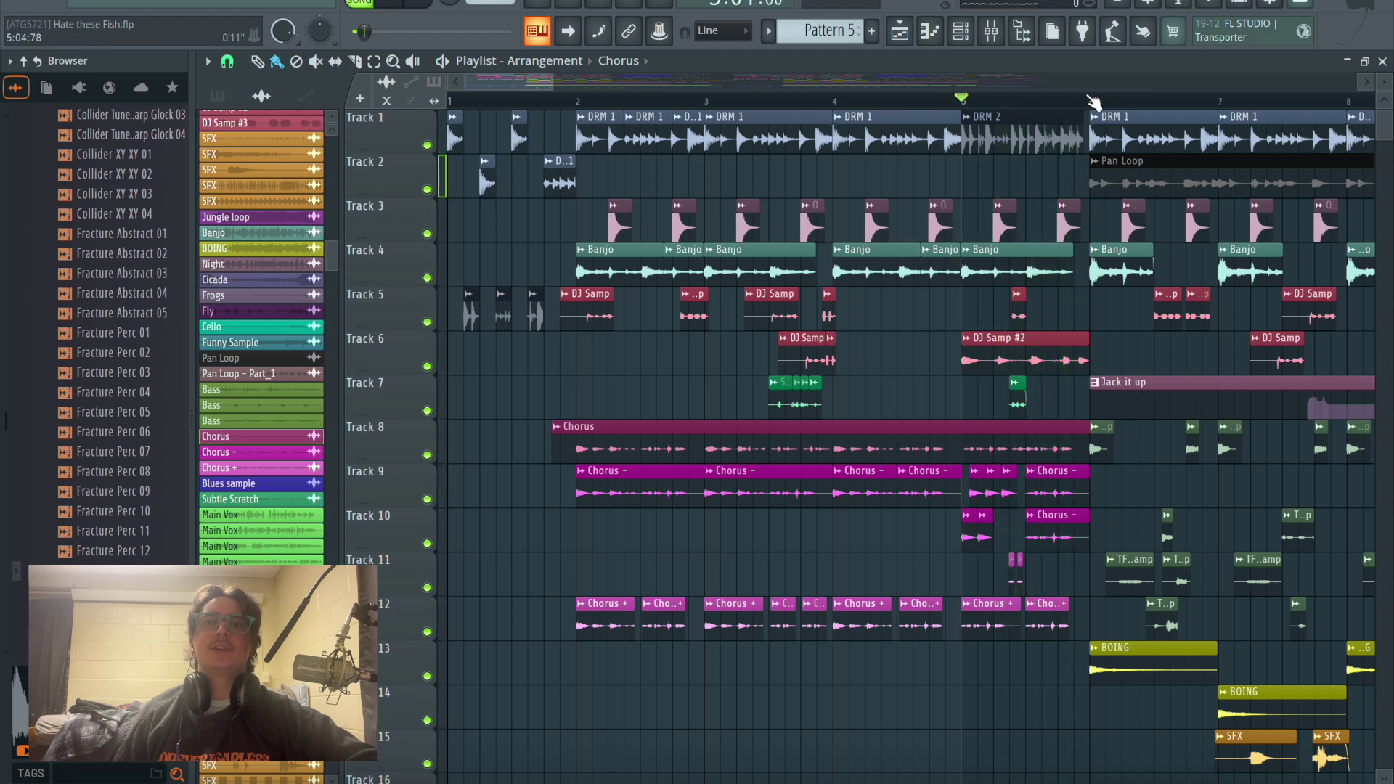
Step: Place the playhead at bar 6 and examine the layers of the section that starts there, down to the lowest tracks
{"action": "scroll", "coordinate": [1036, 196], "scroll_direction": "right", "scroll_amount": 5}
{"action": "scroll", "coordinate": [1023, 254], "scroll_direction": "down", "scroll_amount": 4}
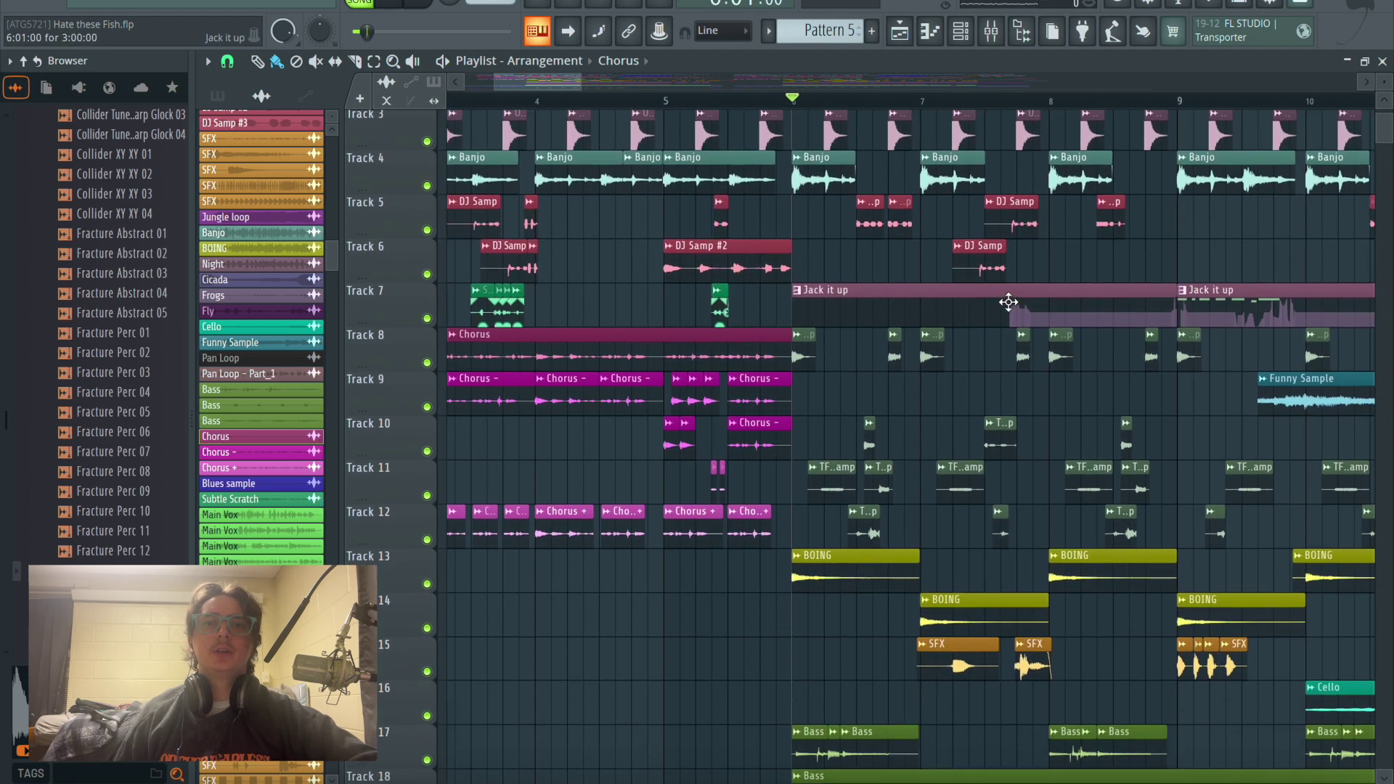
{"action": "scroll", "coordinate": [1014, 303], "scroll_direction": "down", "scroll_amount": 5}
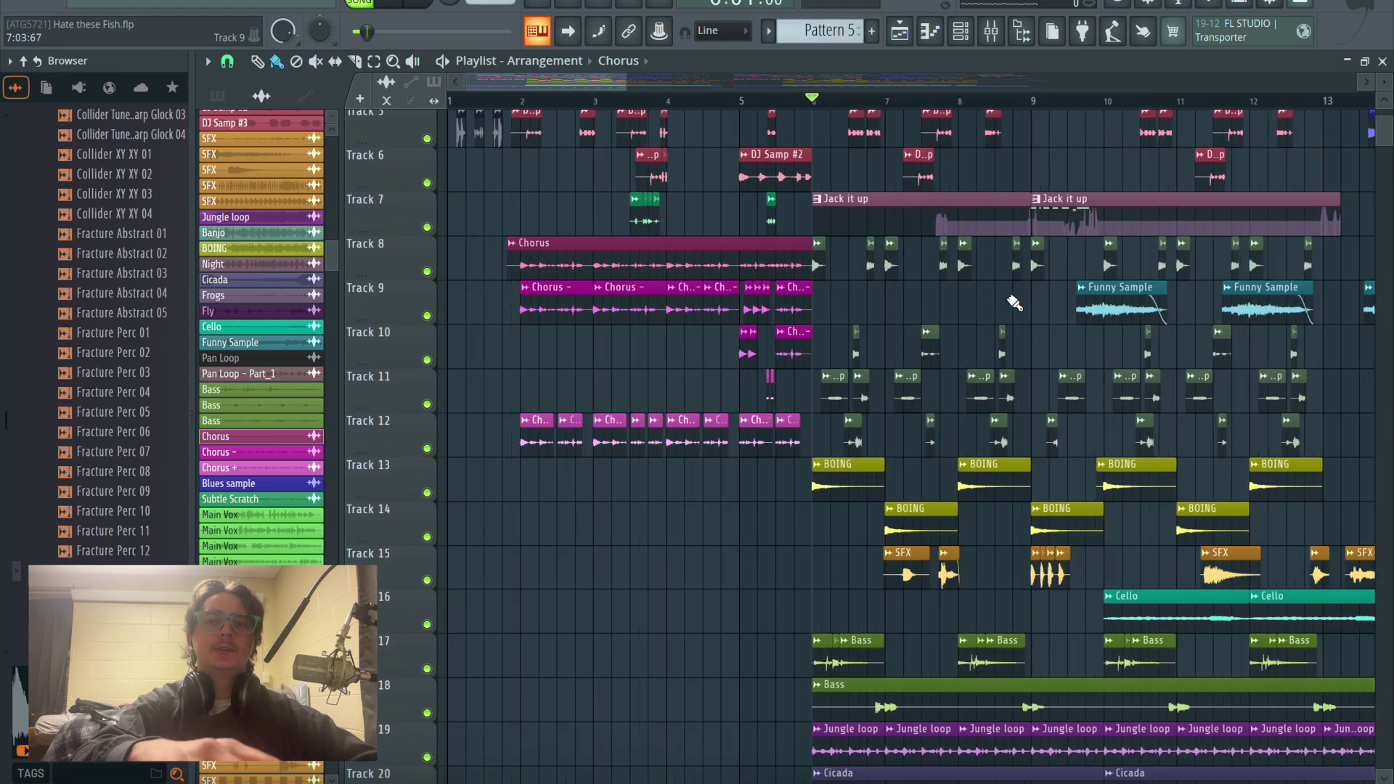
{"action": "scroll", "coordinate": [1014, 303], "scroll_direction": "down", "scroll_amount": 10}
{"action": "scroll", "coordinate": [1014, 303], "scroll_direction": "up", "scroll_amount": 13}
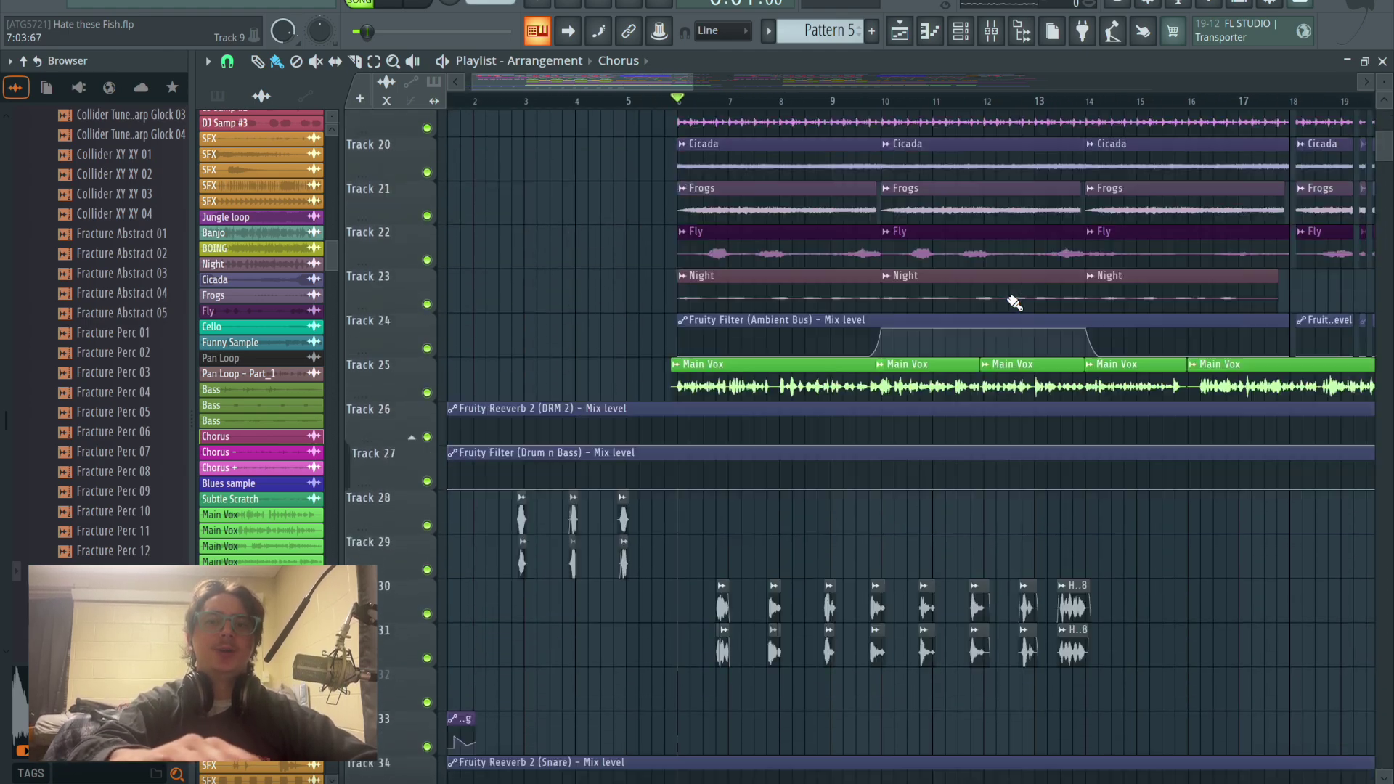
{"action": "scroll", "coordinate": [1014, 303], "scroll_direction": "down", "scroll_amount": 7}
{"action": "scroll", "coordinate": [1014, 303], "scroll_direction": "down", "scroll_amount": 4}
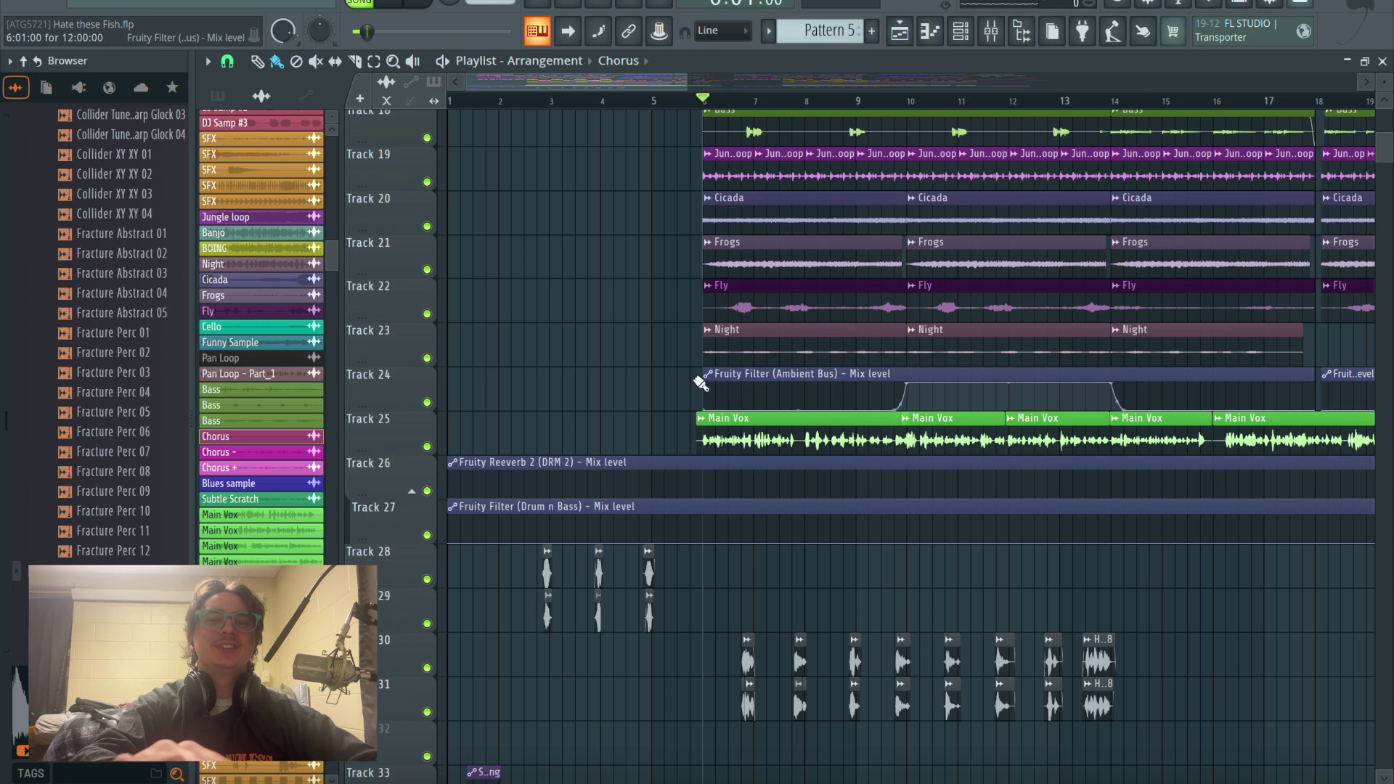
{"action": "scroll", "coordinate": [572, 378], "scroll_direction": "up", "scroll_amount": 2}
{"action": "scroll", "coordinate": [509, 489], "scroll_direction": "down", "scroll_amount": 1}
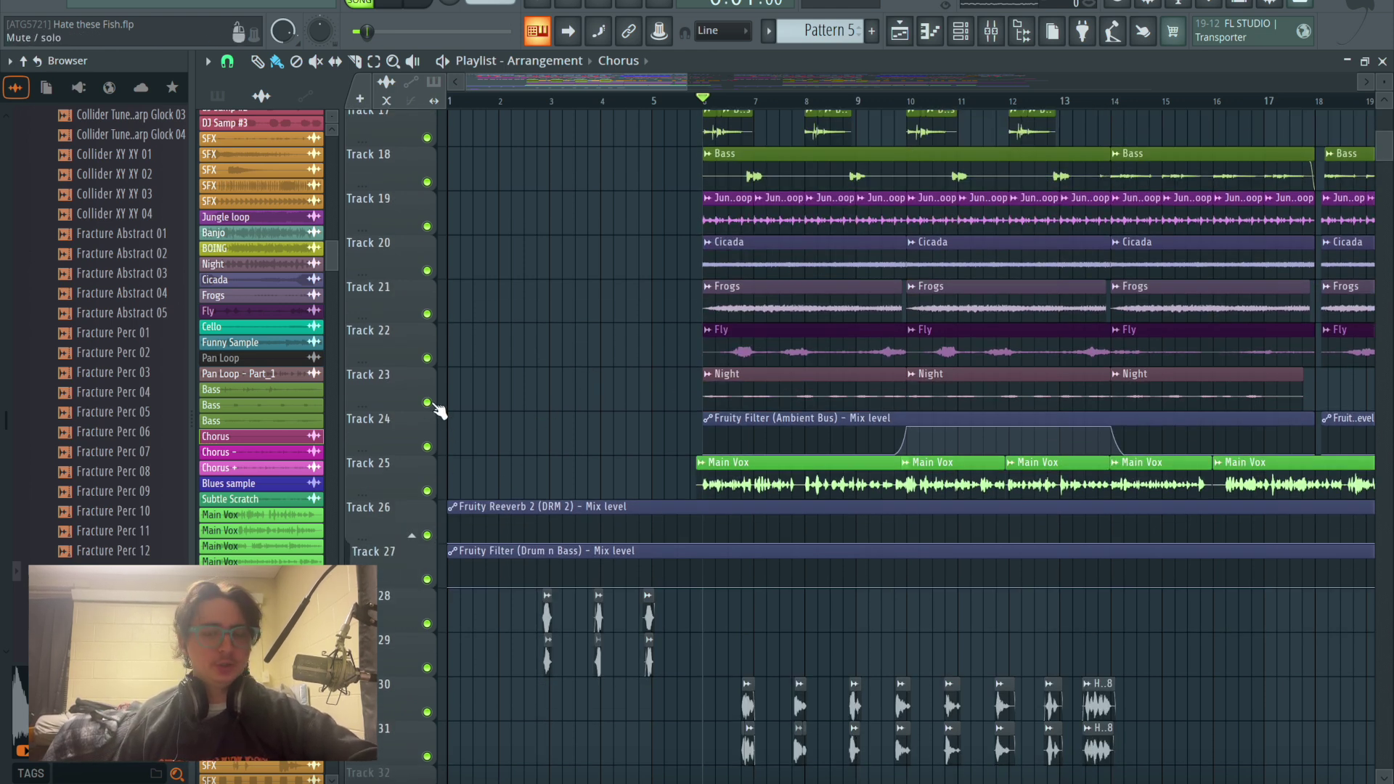
Step: Isolate the ambience Tracks 19 to 23, play them from bar 6, and add the Ambient Bus filter automation on Track 24
{"action": "right_click", "coordinate": [427, 403]}
{"action": "left_click_drag", "start_coordinate": [438, 341], "coordinate": [429, 186]}
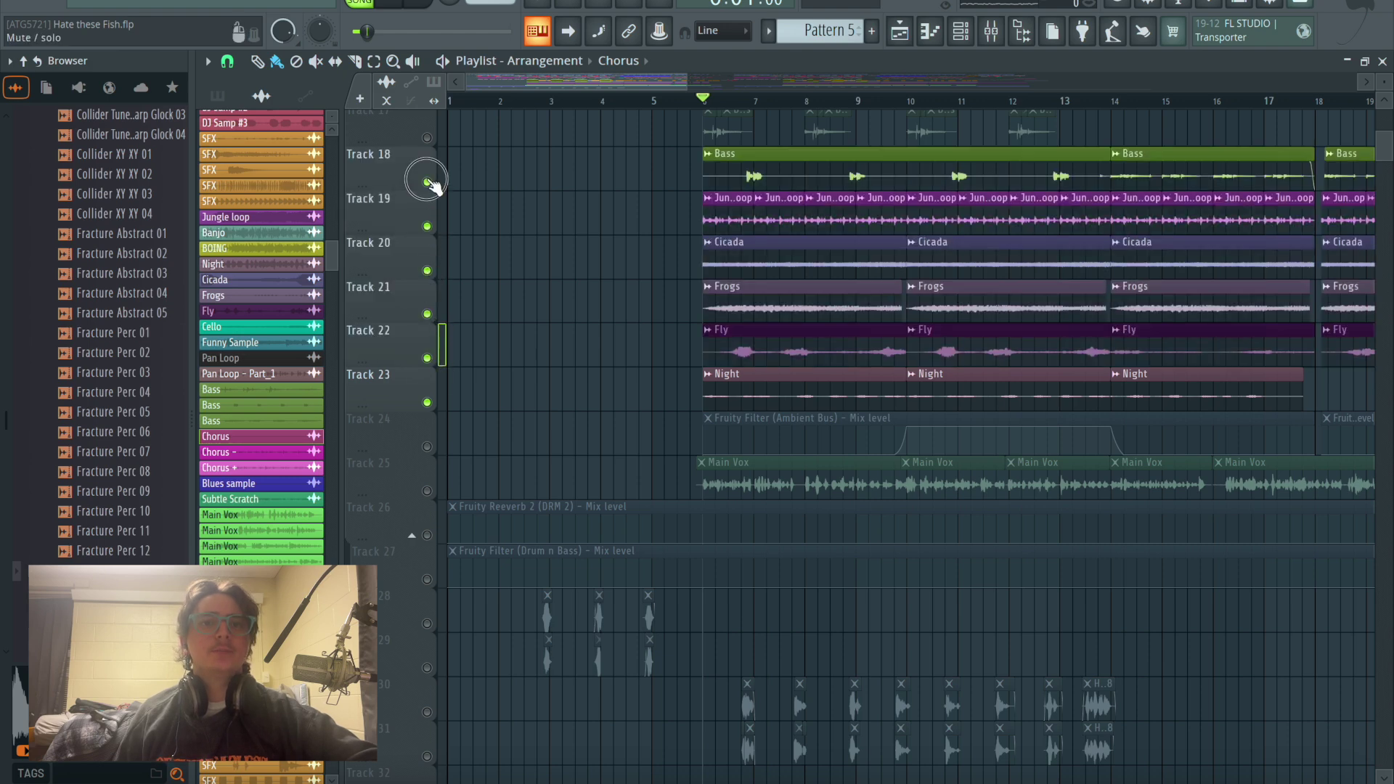
{"action": "scroll", "coordinate": [529, 264], "scroll_direction": "up", "scroll_amount": 2}
{"action": "left_click", "coordinate": [418, 272]}
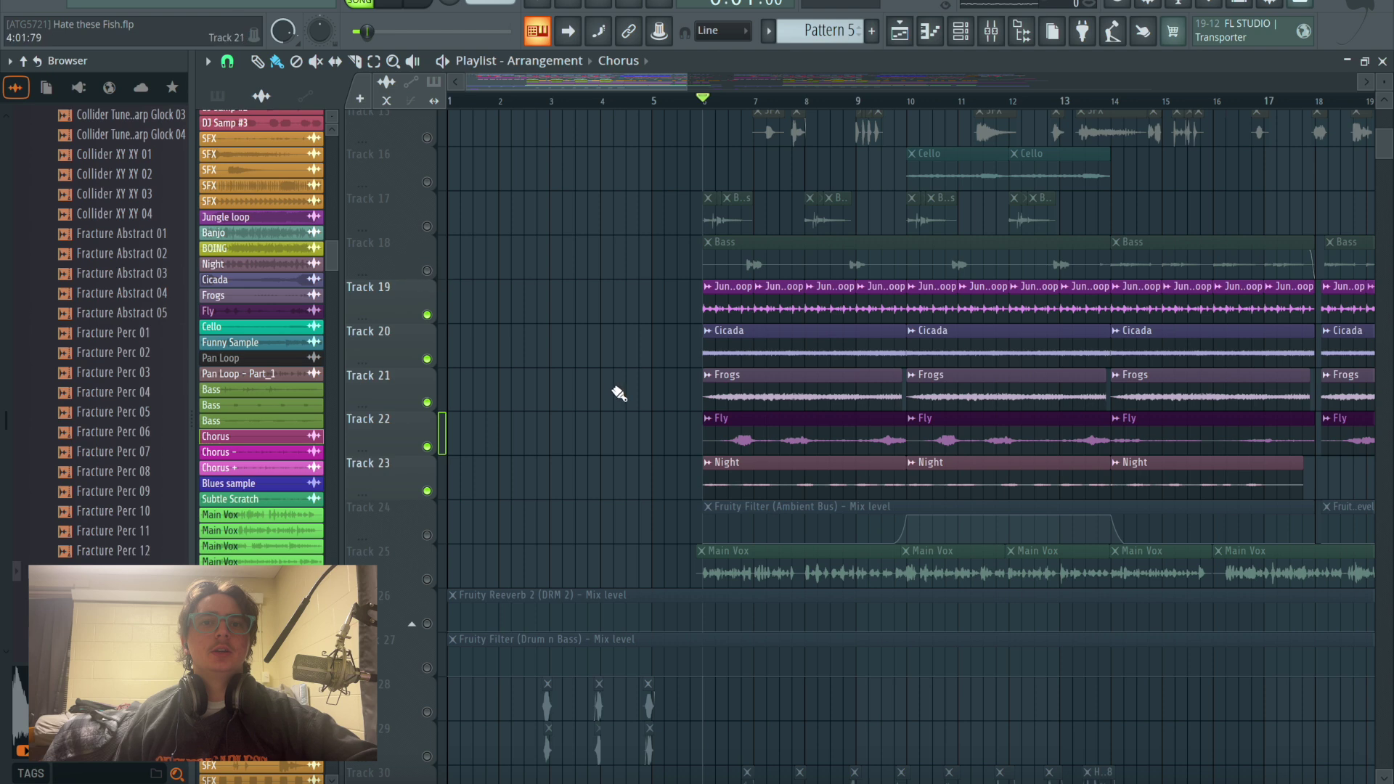
{"action": "scroll", "coordinate": [904, 285], "scroll_direction": "down", "scroll_amount": 2}
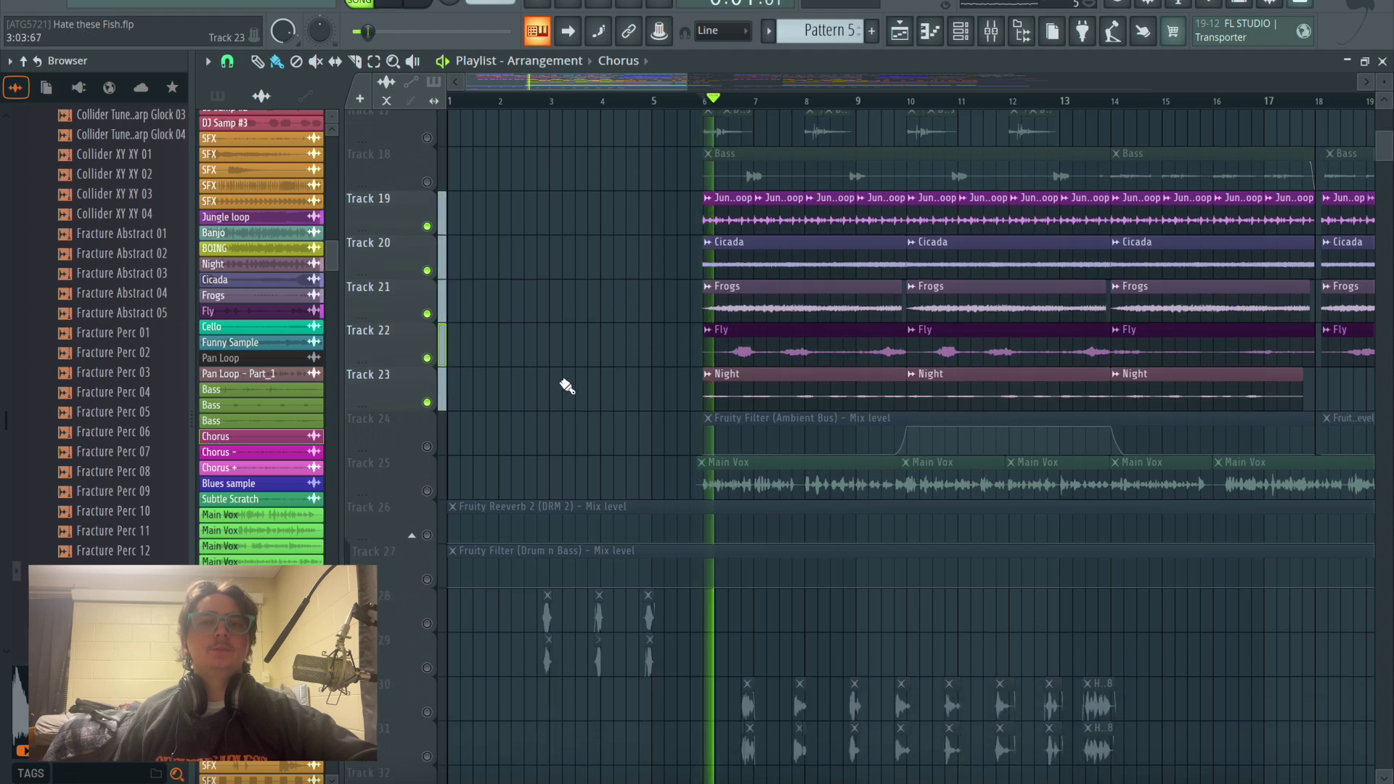
{"action": "left_click", "coordinate": [430, 446]}
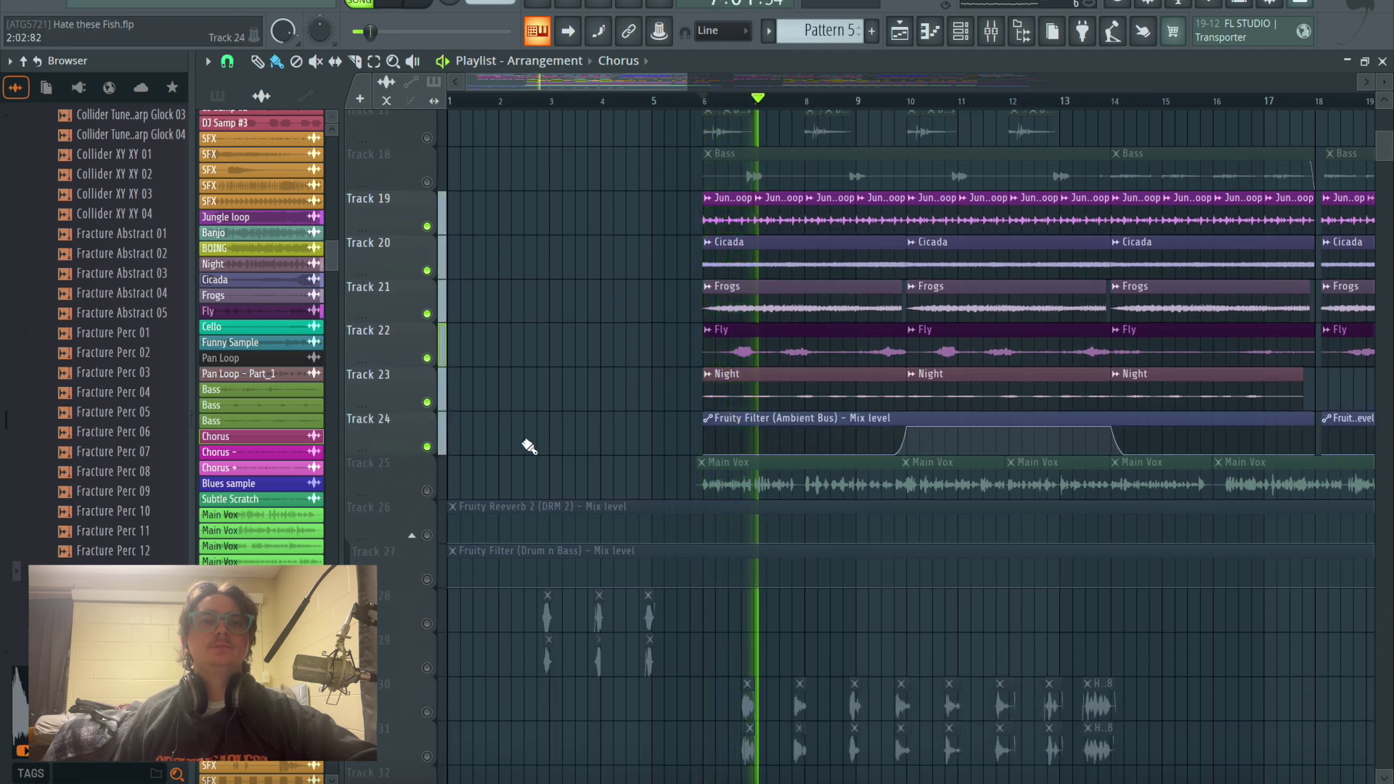
{"action": "key", "text": "space"}
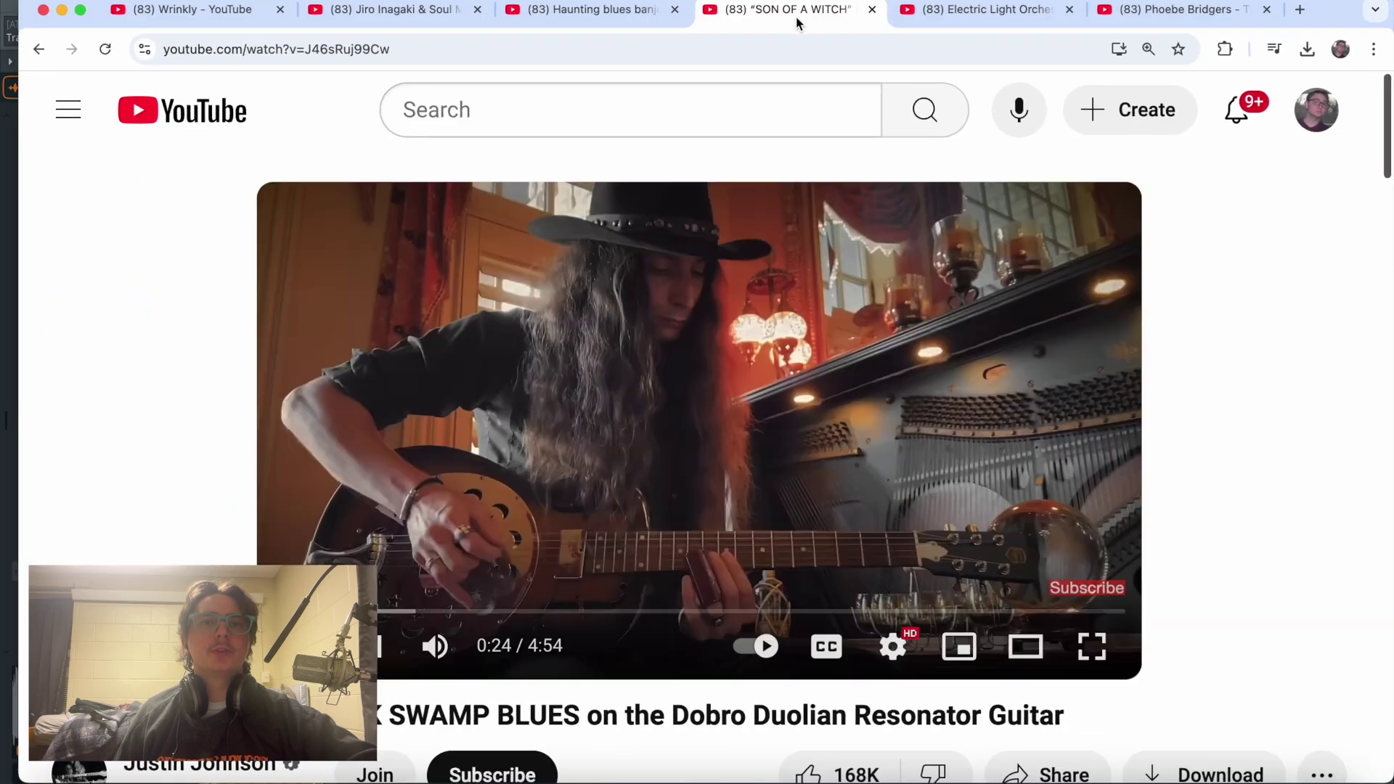
Step: Show the Electric Light Orchestra "Jungle (Audio)" video on YouTube as a sample source, and return to the FL Studio playlist
{"action": "left_click", "coordinate": [987, 11]}
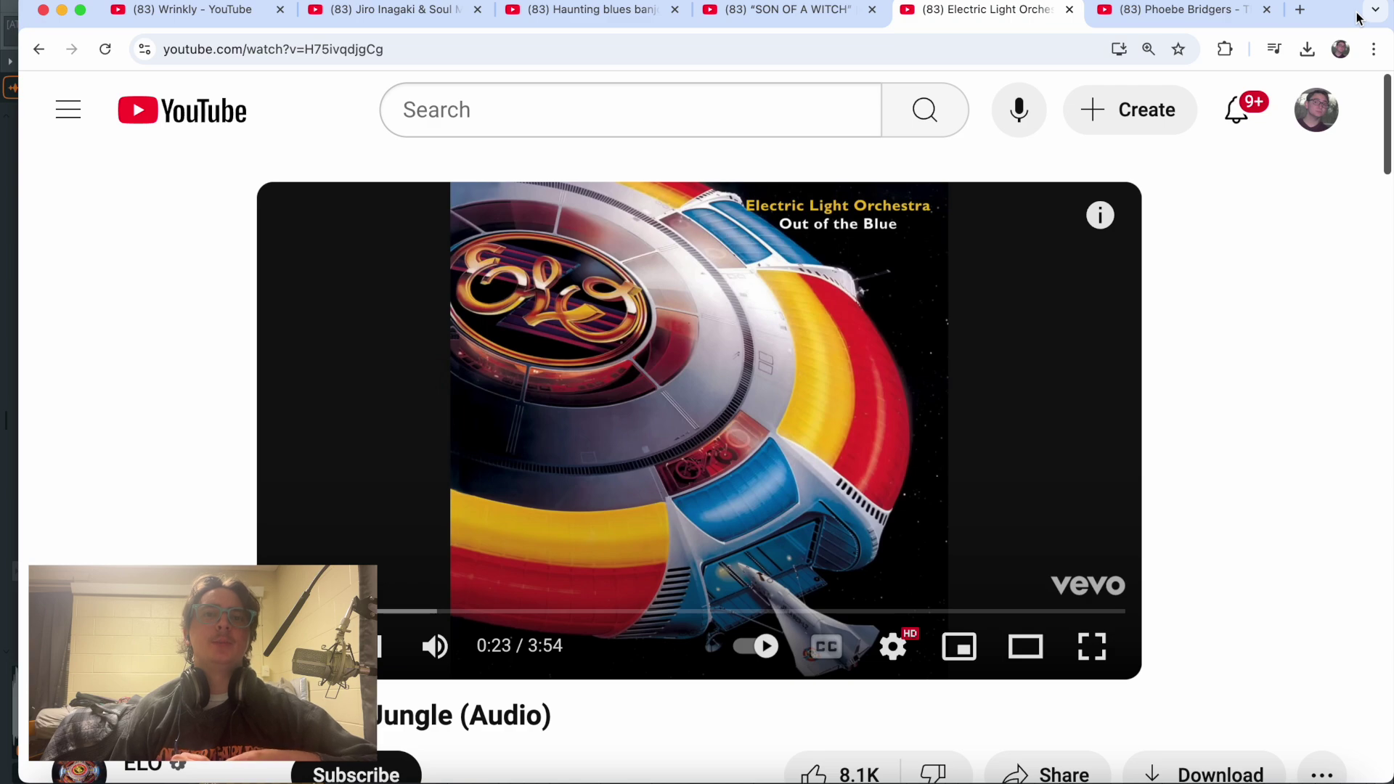
{"action": "left_click", "coordinate": [472, 7]}
{"action": "left_click", "coordinate": [551, 49]}
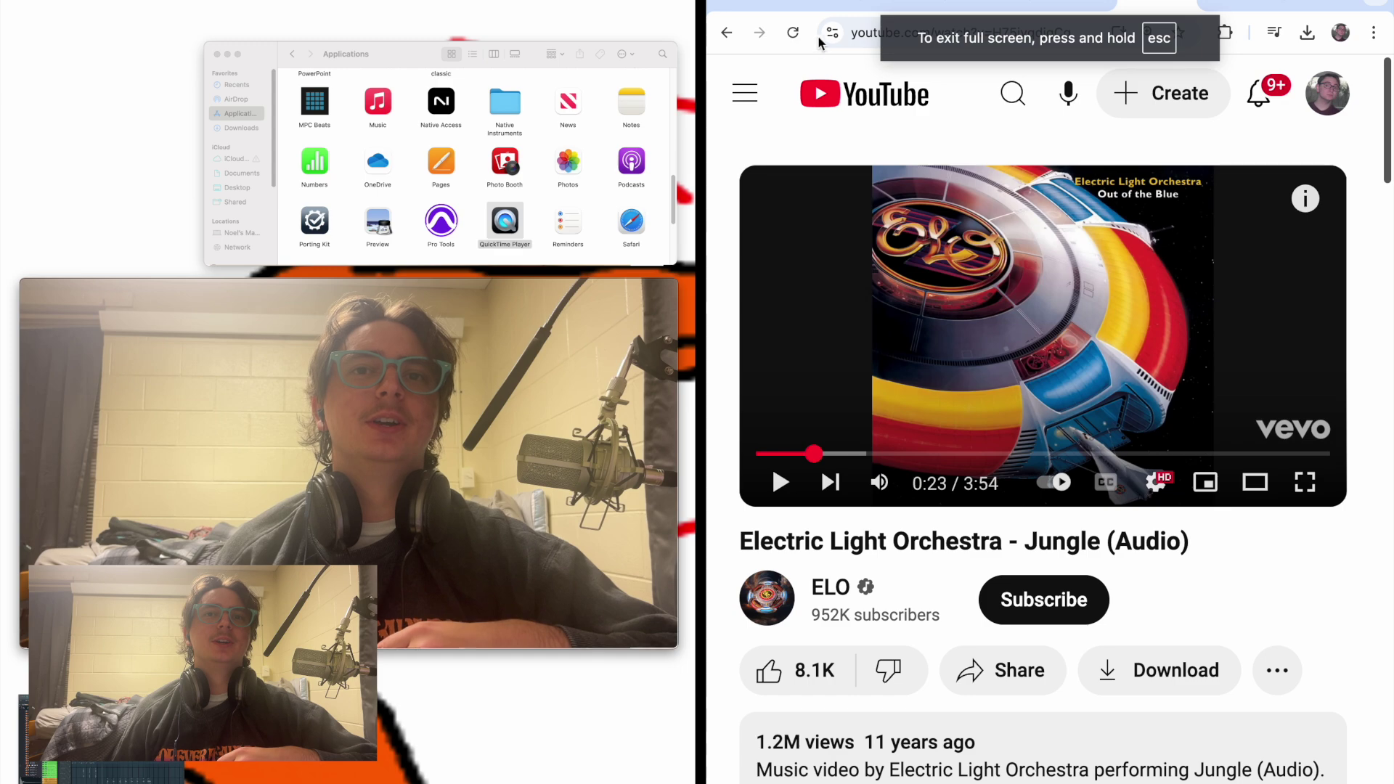
{"action": "left_click", "coordinate": [1197, 62]}
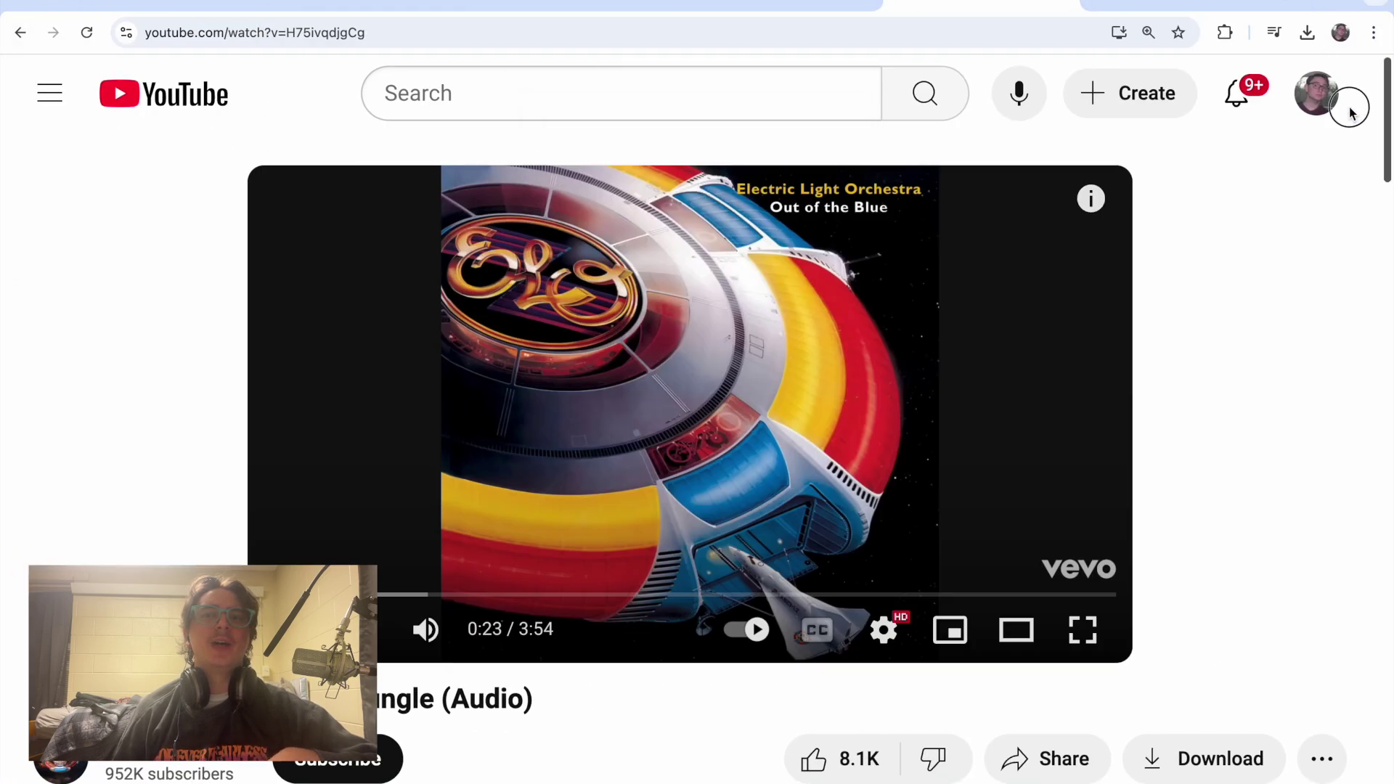
{"action": "left_click", "coordinate": [56, 3]}
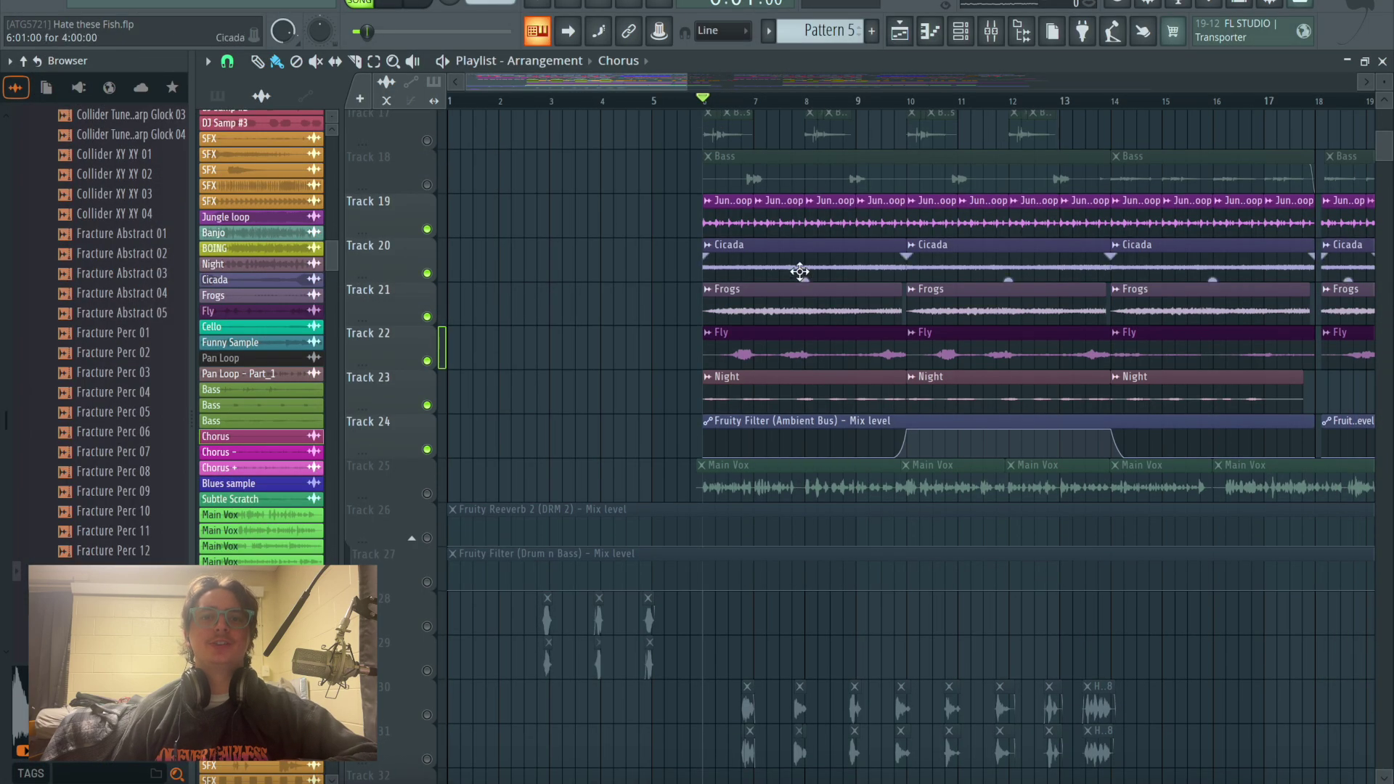
Step: Solo the Jungle loop clips on Track 19 and play them from bar 6
{"action": "key", "text": "space"}
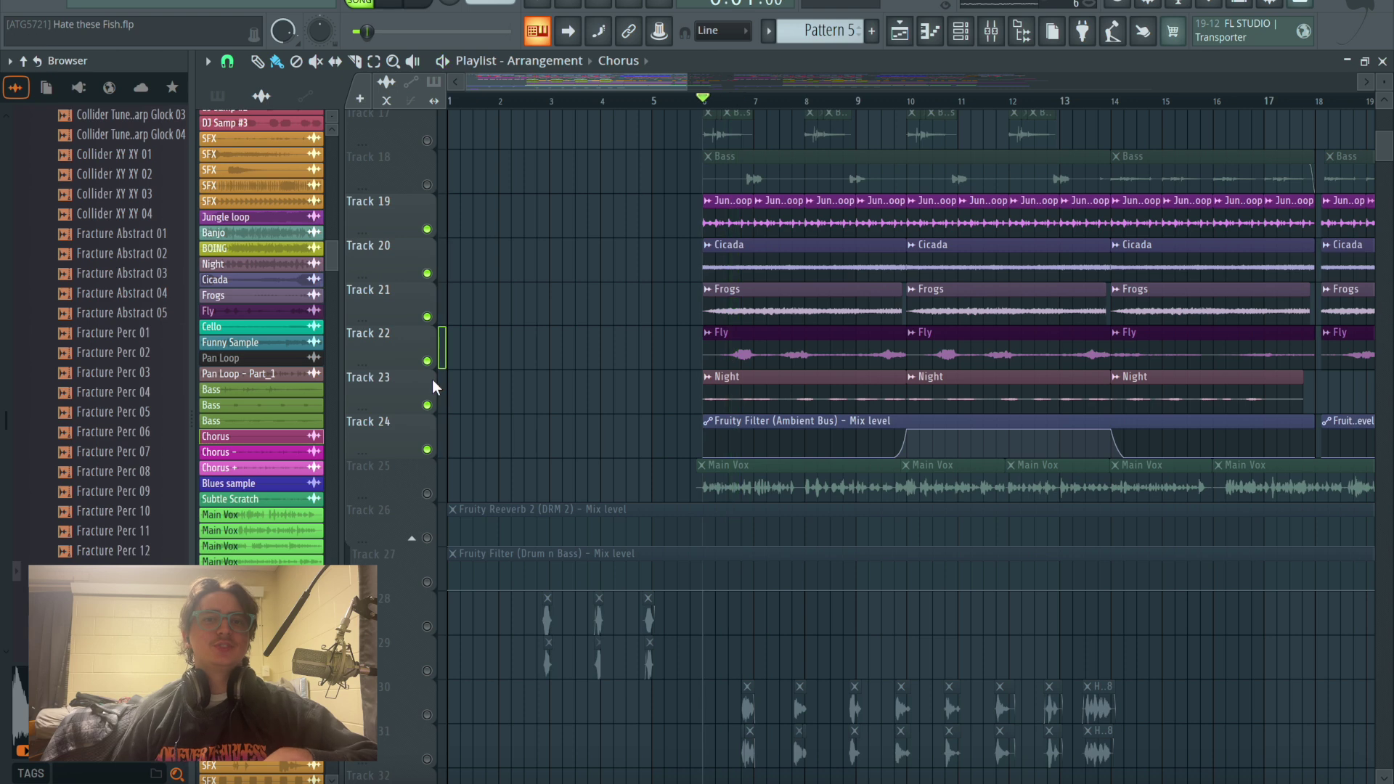
{"action": "left_click", "coordinate": [428, 231], "text": "ctrl"}
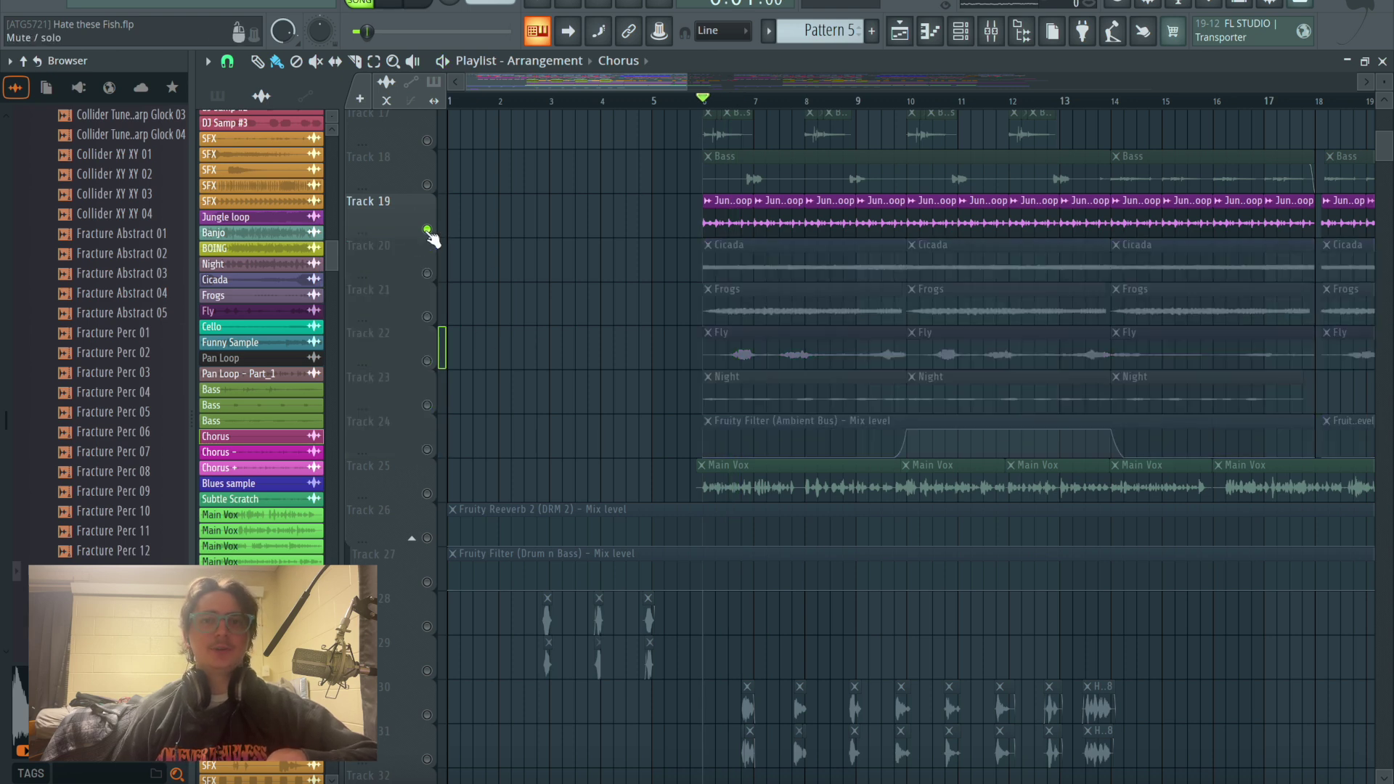
{"action": "key", "text": "space"}
Step: Play the Cicada clips on Track 20 alone from bar 6, followed by the Frogs clips on Track 21 alone
{"action": "left_click", "coordinate": [427, 273]}
{"action": "left_click", "coordinate": [428, 230]}
{"action": "key", "text": "space"}
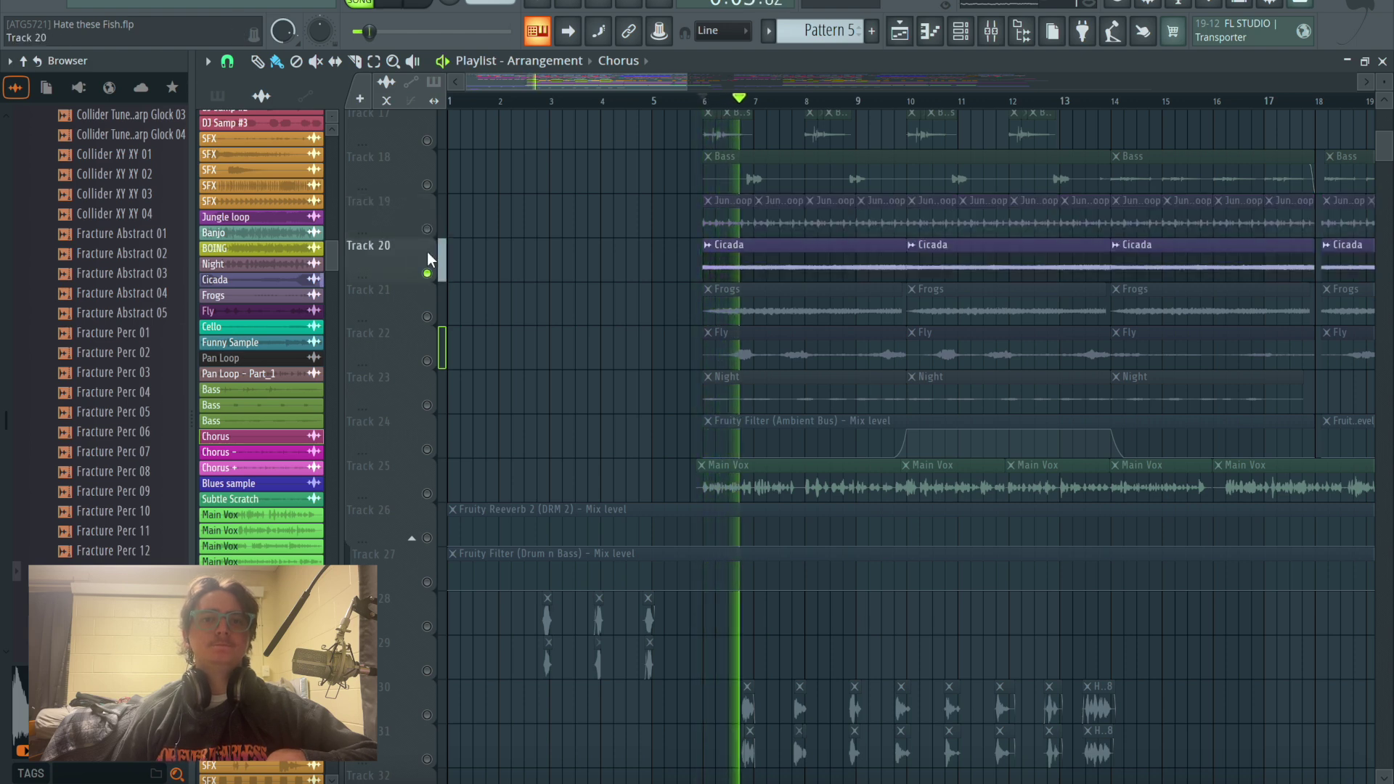
{"action": "key", "text": "space"}
{"action": "left_click", "coordinate": [427, 274]}
{"action": "left_click", "coordinate": [426, 317]}
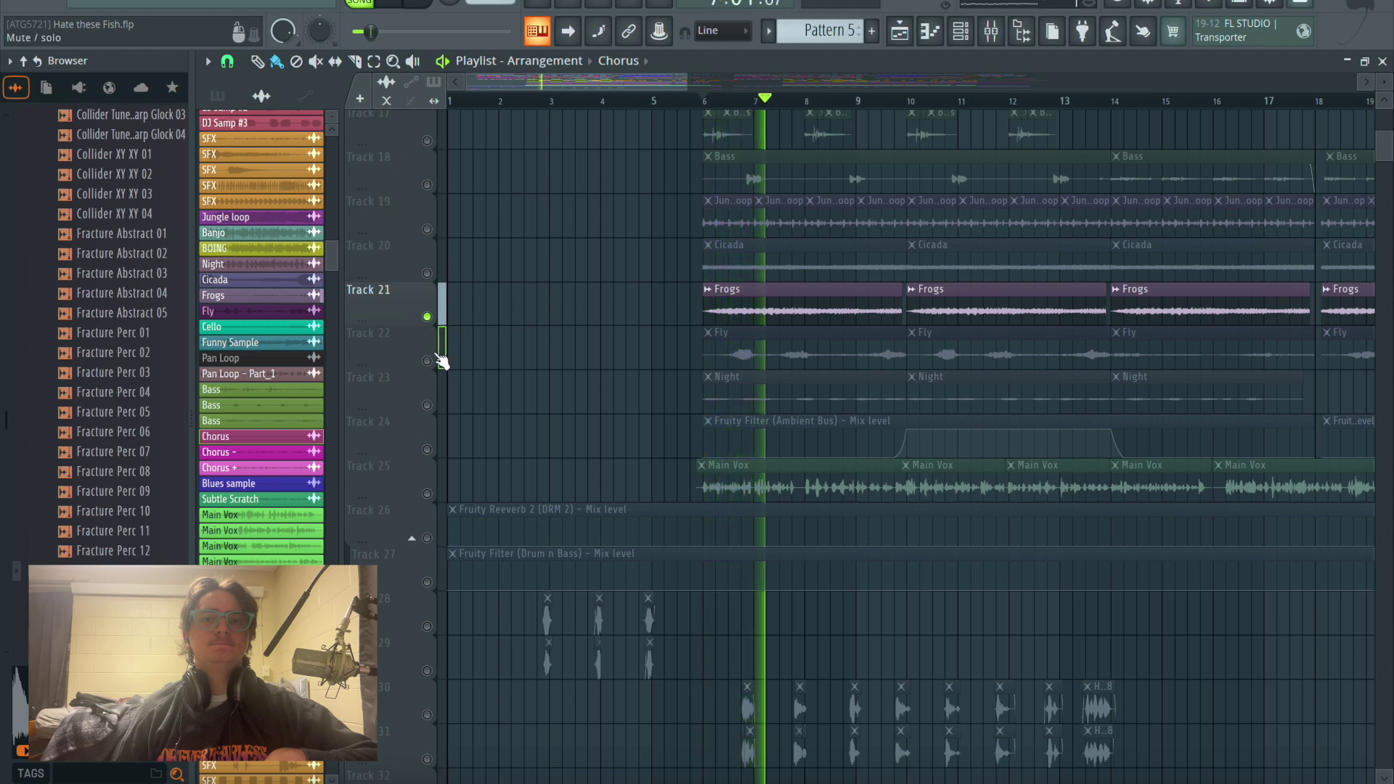
{"action": "key", "text": "space"}
Step: Play the Fly clips on Track 22 alone from bar 6, followed by the Night clips on Track 23 alone
{"action": "left_click", "coordinate": [440, 360]}
{"action": "left_click", "coordinate": [427, 317]}
{"action": "key", "text": "space"}
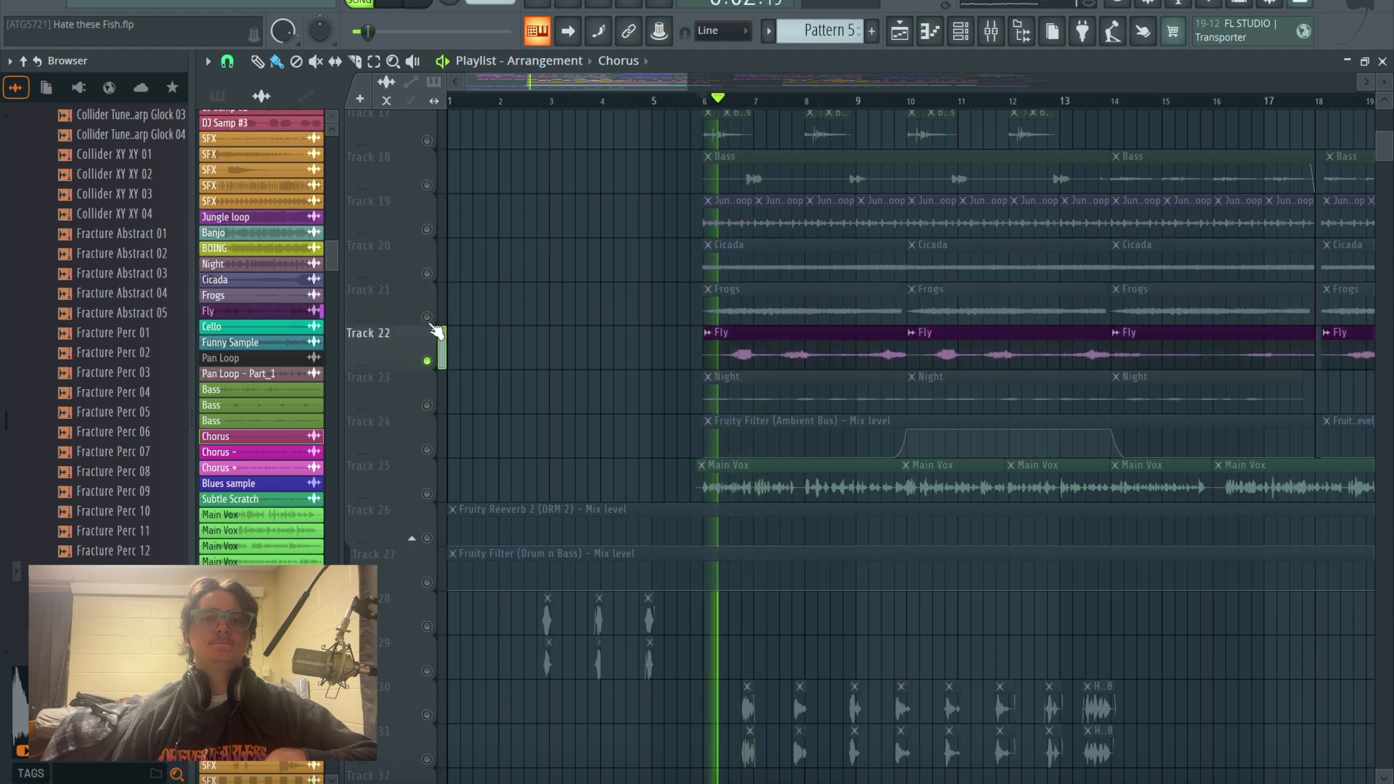
{"action": "key", "text": "space"}
{"action": "left_click", "coordinate": [427, 406]}
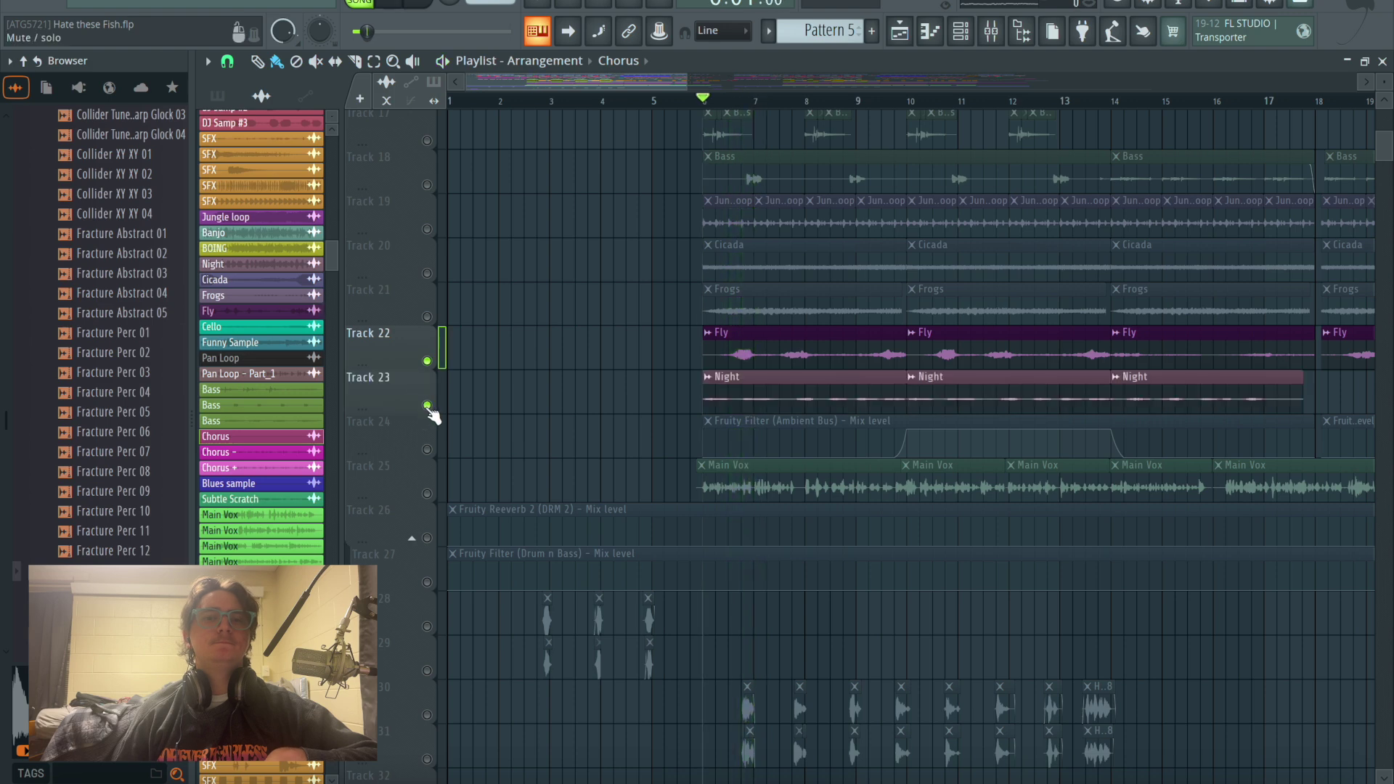
{"action": "left_click", "coordinate": [427, 361]}
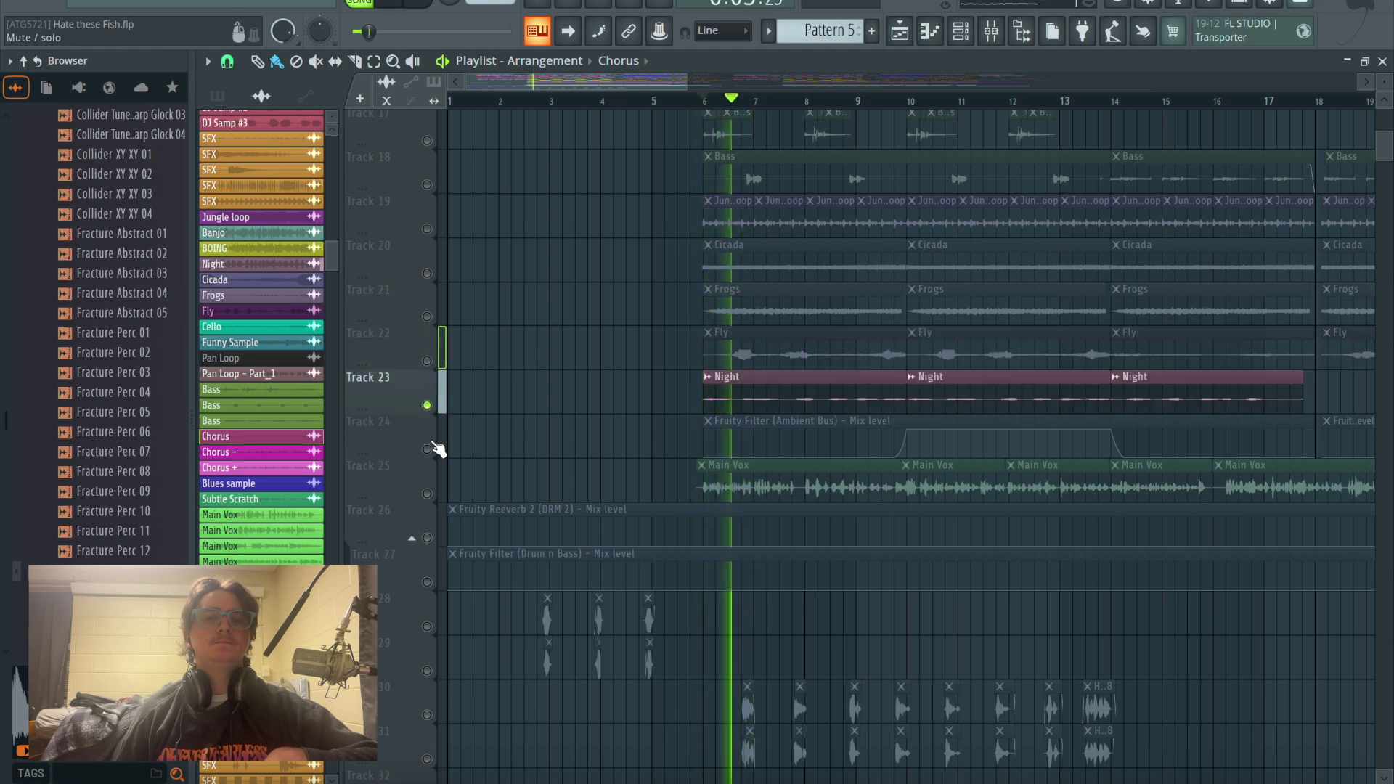
Step: Unmute Tracks 19 to 22 and 24 alongside Track 23 and play all the ambience layers together from bar 6
{"action": "left_click", "coordinate": [428, 448]}
{"action": "key", "text": "space"}
{"action": "left_click", "coordinate": [427, 360]}
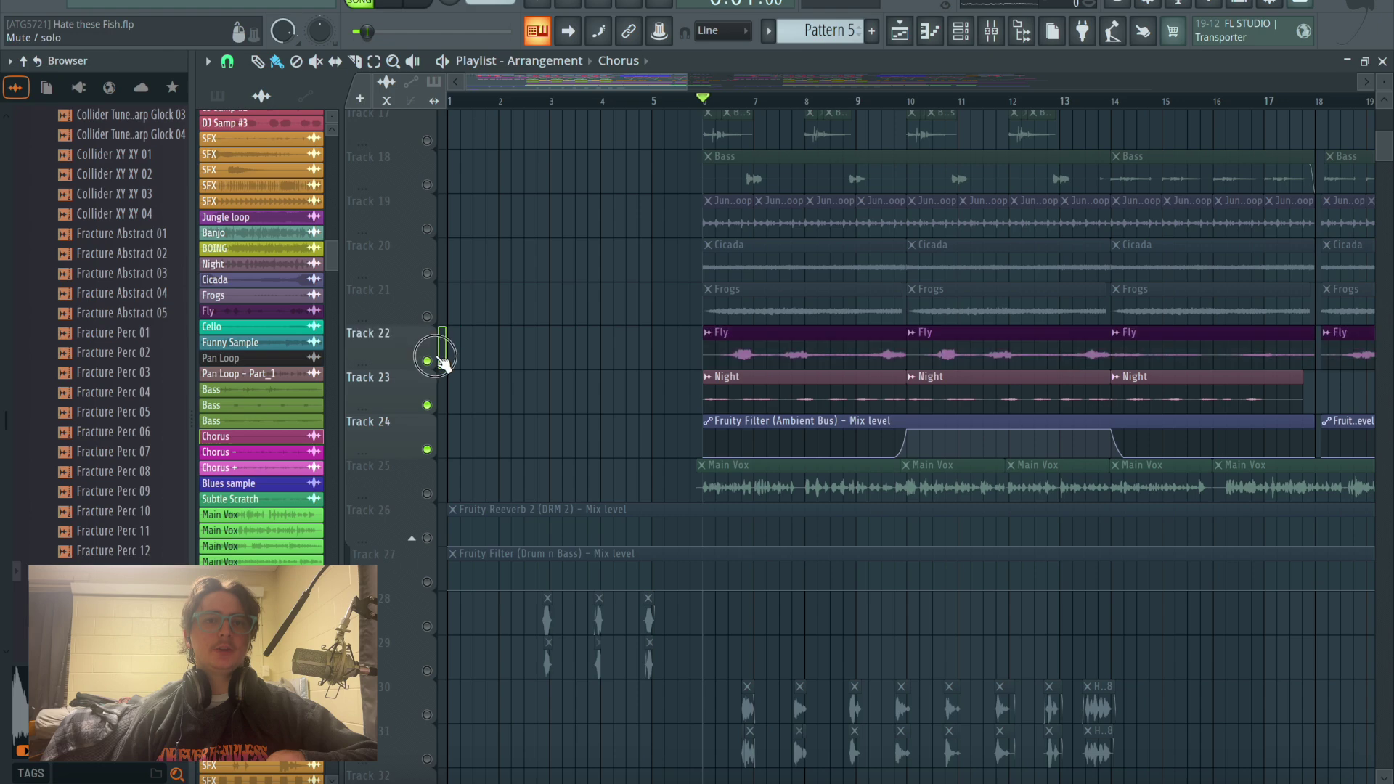
{"action": "left_click", "coordinate": [427, 317]}
{"action": "left_click", "coordinate": [426, 273]}
{"action": "left_click", "coordinate": [427, 228]}
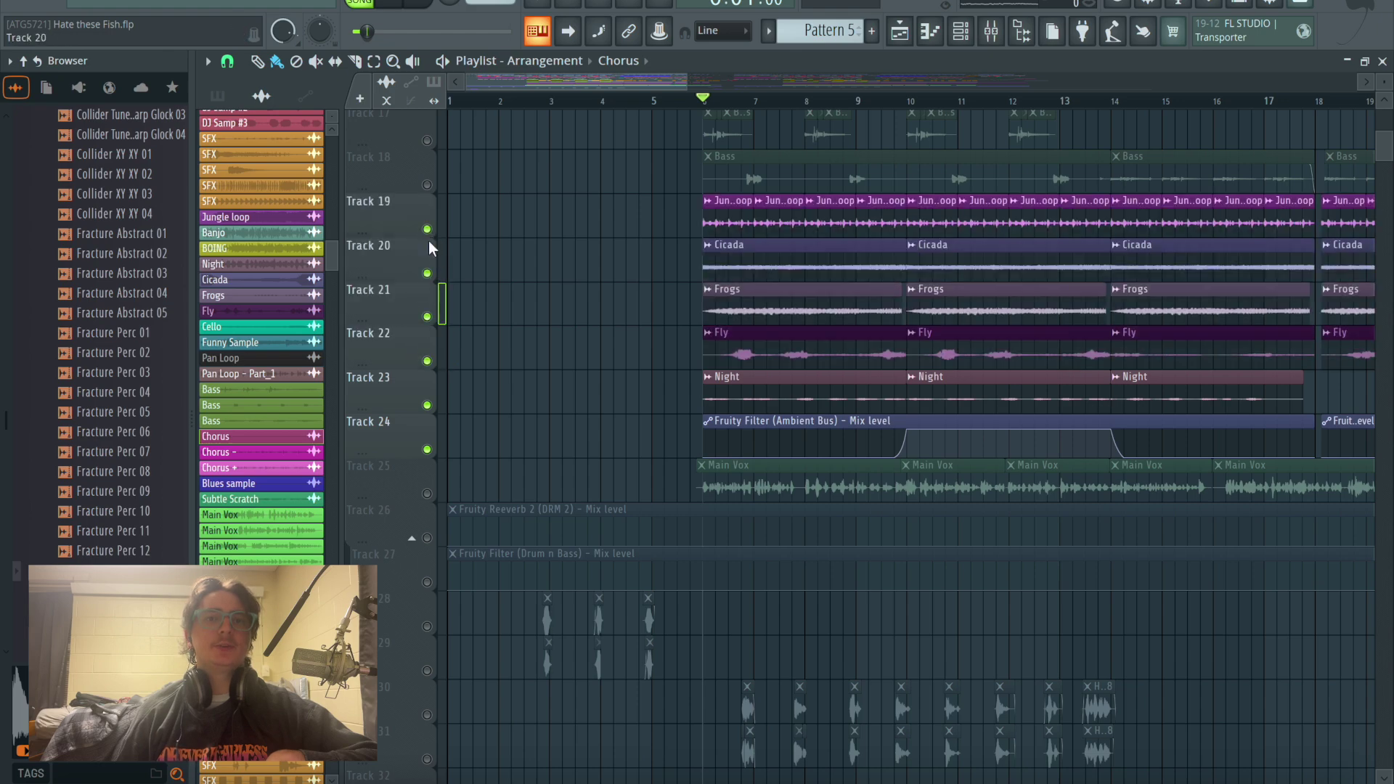
{"action": "key", "text": "space"}
Step: Unmute the DRM drum clips on Track 1 and play them with the ambience layers from bar 6
{"action": "scroll", "coordinate": [491, 274], "scroll_direction": "up", "scroll_amount": 5}
{"action": "scroll", "coordinate": [538, 304], "scroll_direction": "up", "scroll_amount": 10}
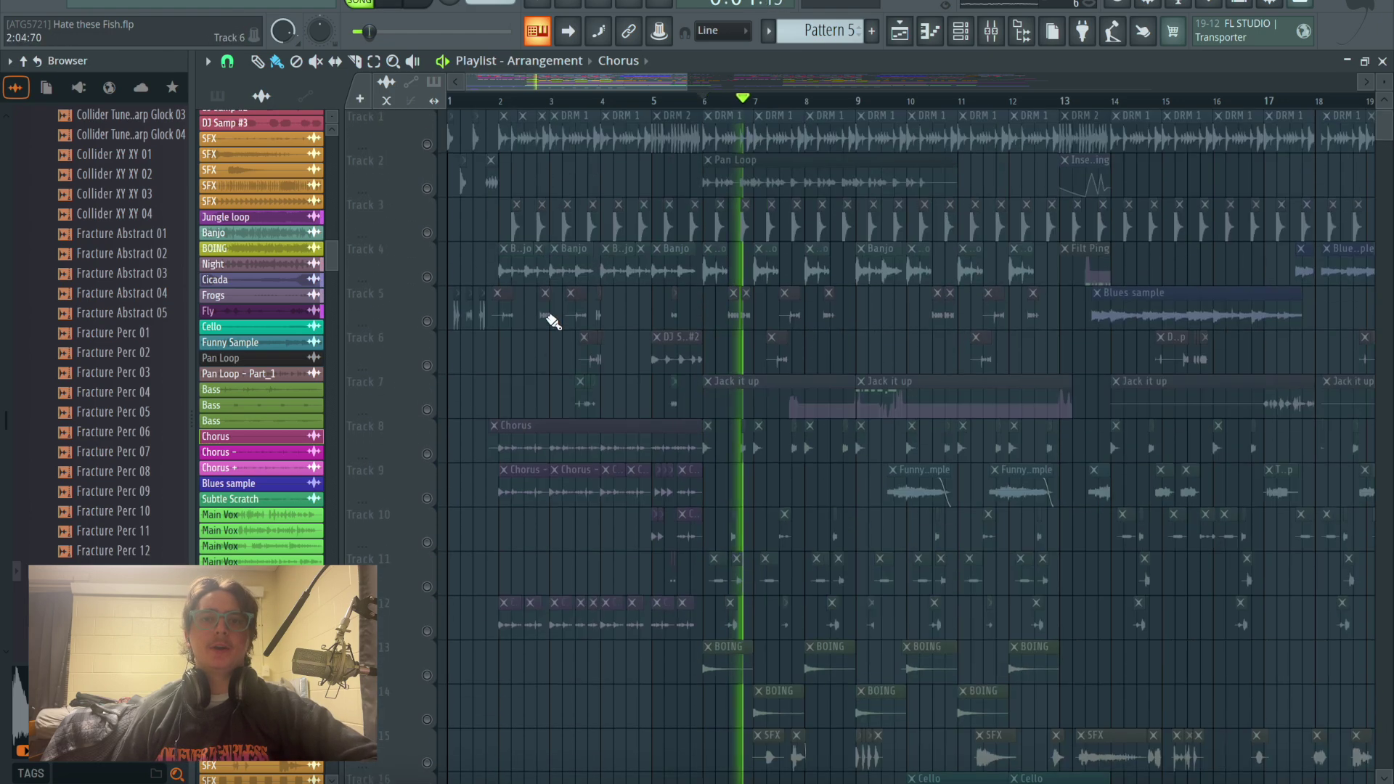
{"action": "scroll", "coordinate": [554, 319], "scroll_direction": "up", "scroll_amount": 1}
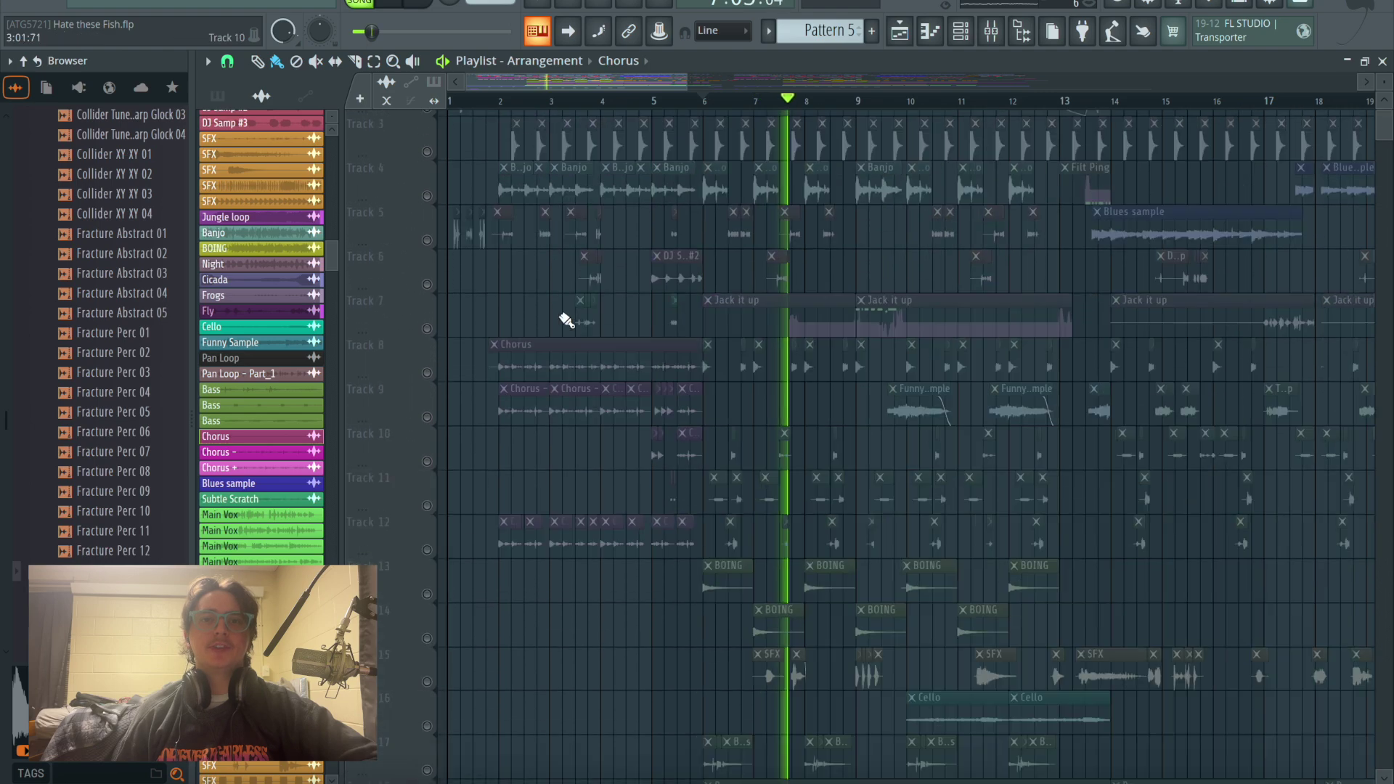
{"action": "key", "text": "space"}
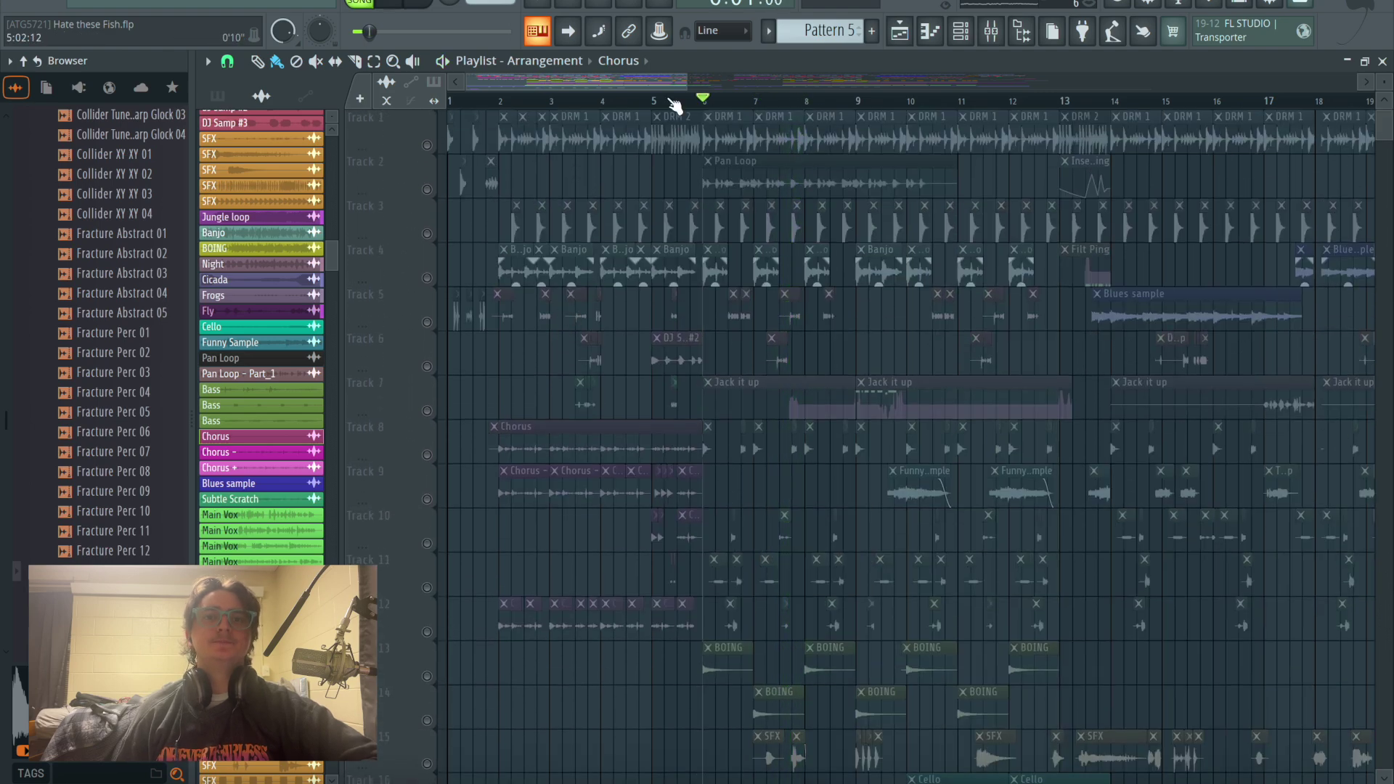
{"action": "left_click", "coordinate": [426, 144]}
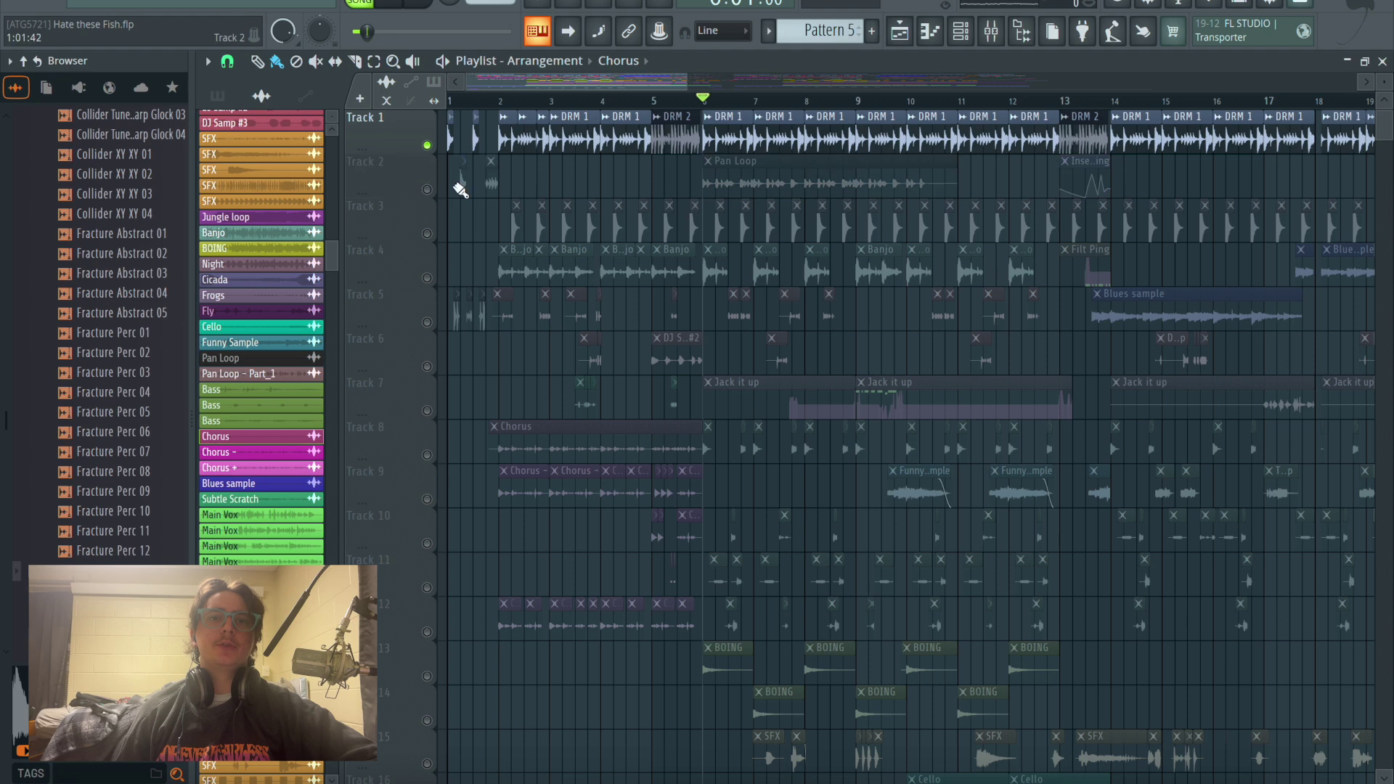
{"action": "key", "text": "space"}
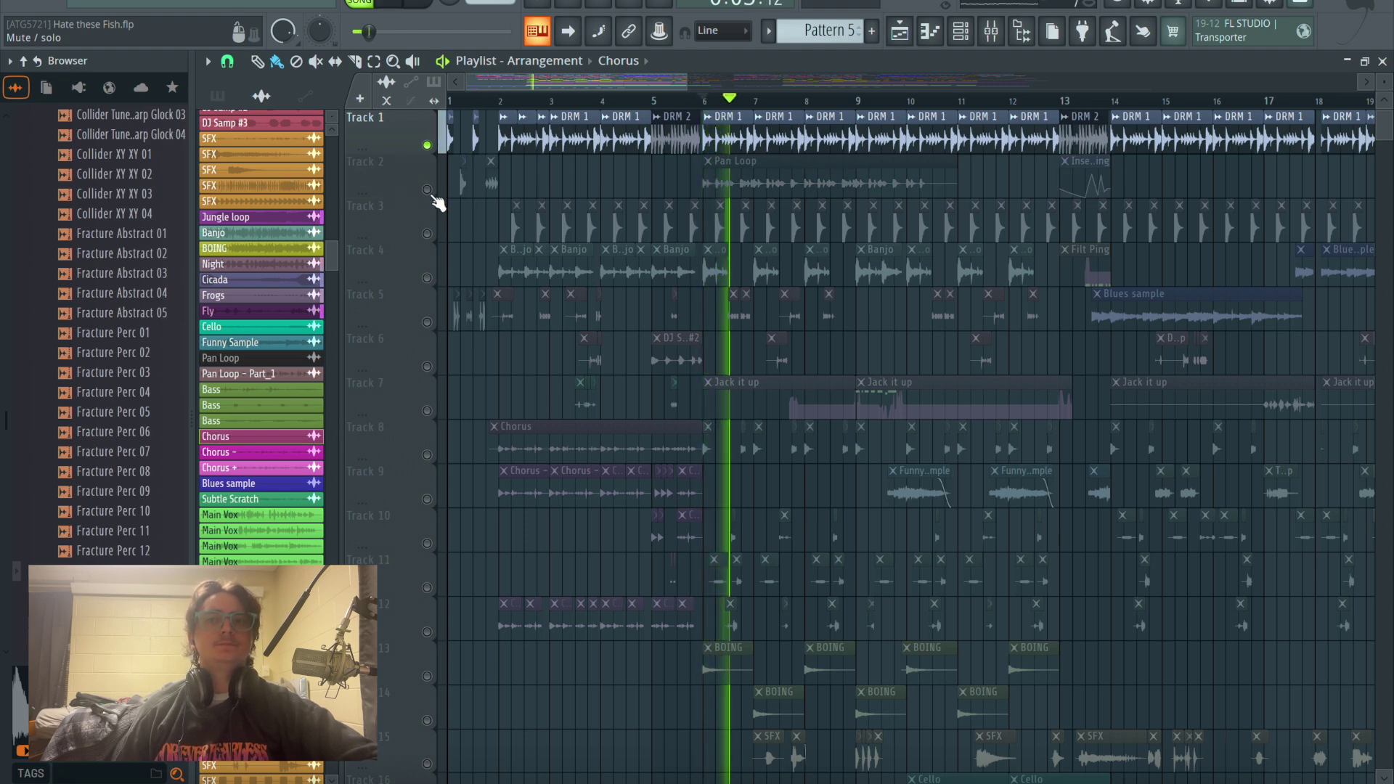
{"action": "key", "text": "space"}
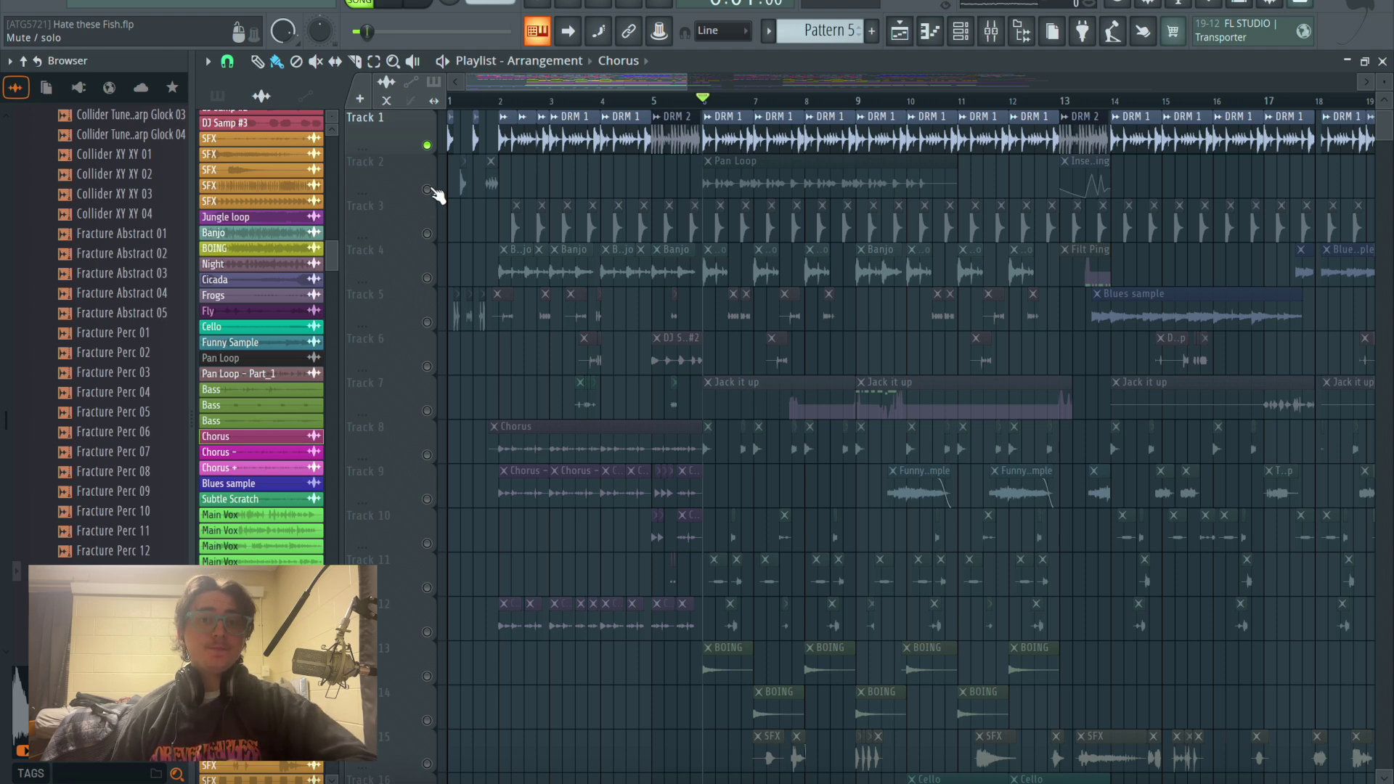
Step: Unmute Track 2 with the Pan Loop clip and mute the ambience Tracks 19 to 24
{"action": "left_click", "coordinate": [429, 189]}
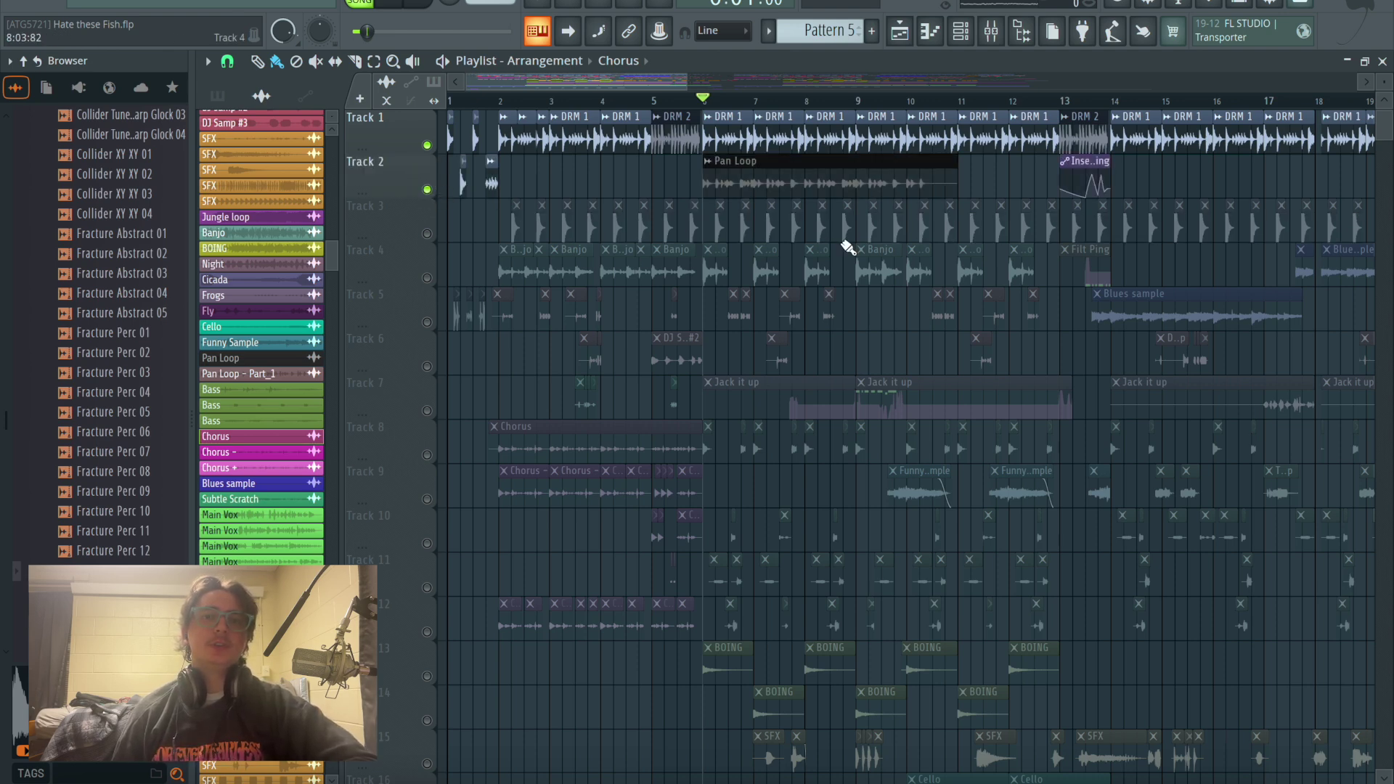
{"action": "scroll", "coordinate": [544, 271], "scroll_direction": "down", "scroll_amount": 6}
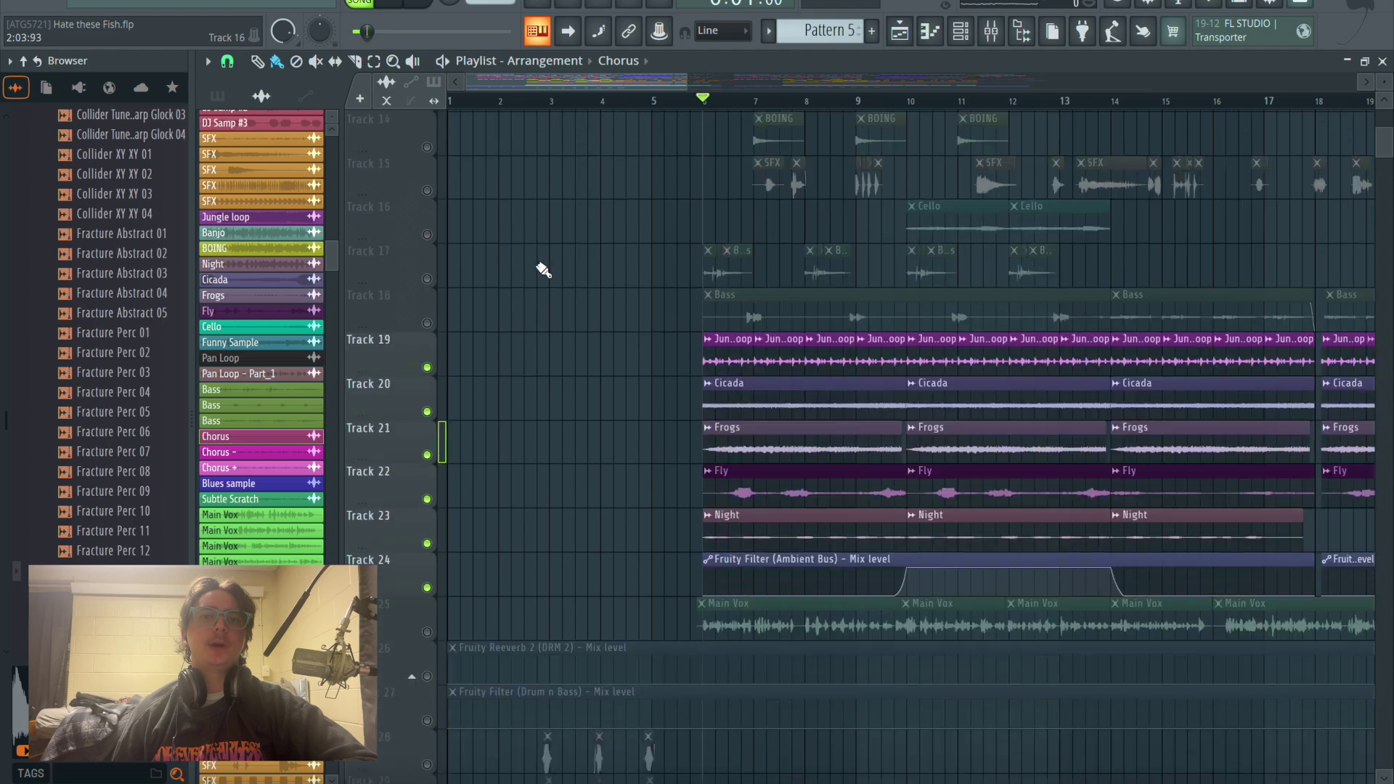
{"action": "scroll", "coordinate": [438, 225], "scroll_direction": "up", "scroll_amount": 3}
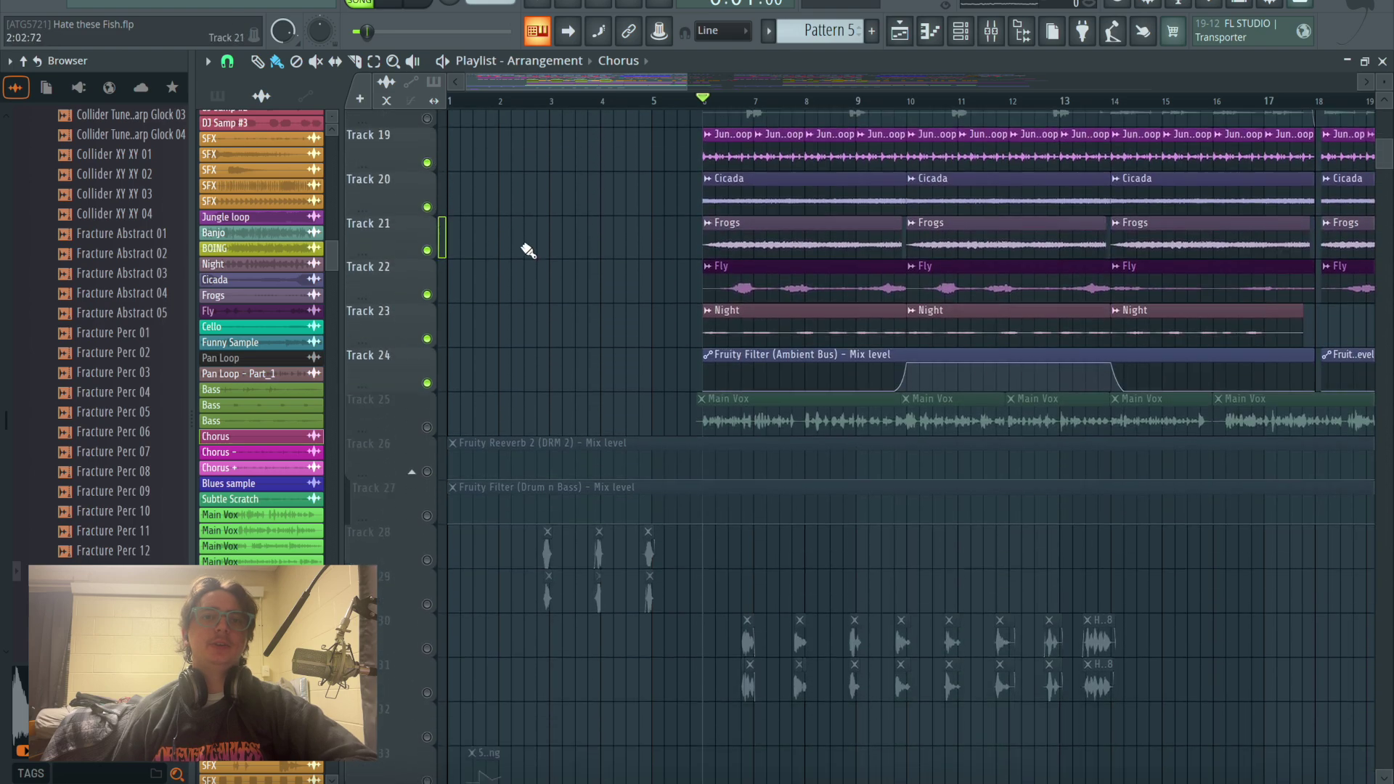
{"action": "left_click", "coordinate": [427, 276]}
{"action": "scroll", "coordinate": [429, 280], "scroll_direction": "down", "scroll_amount": 2}
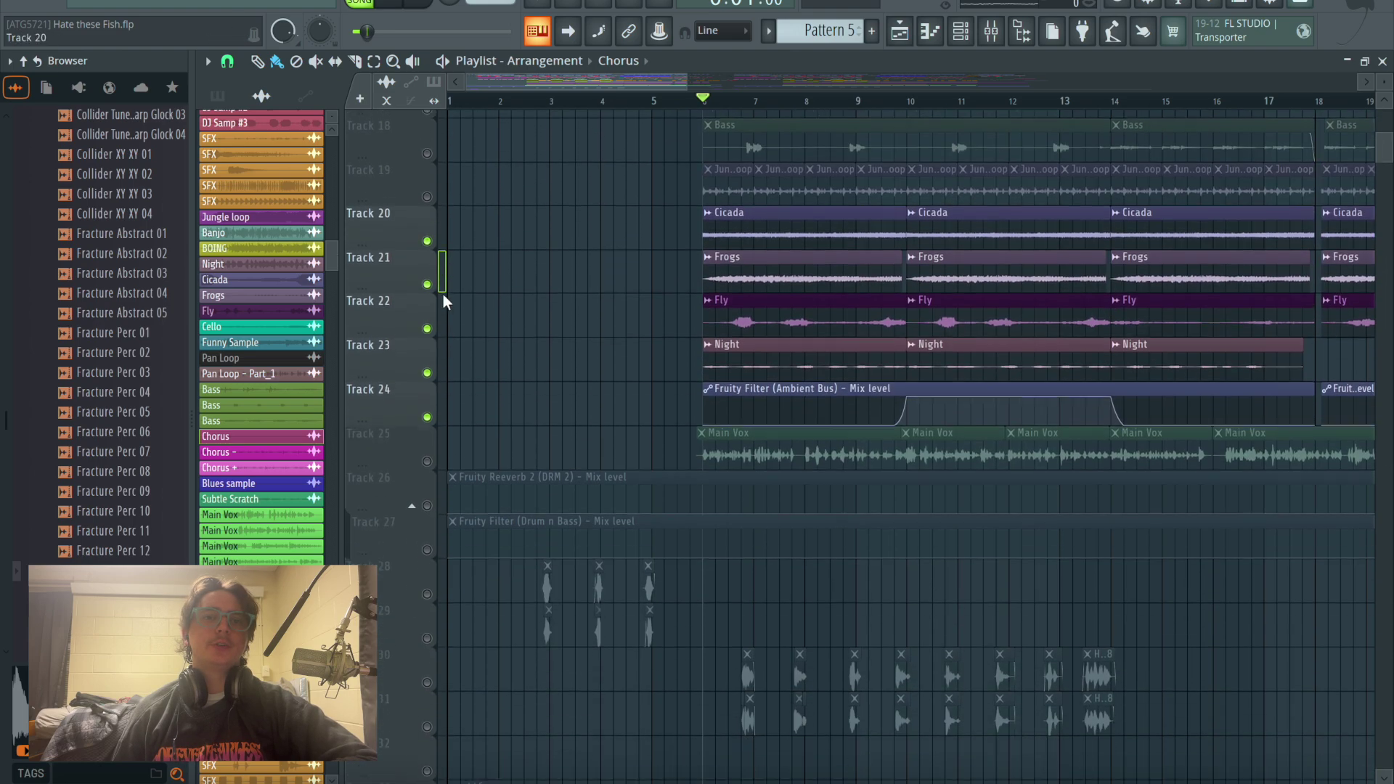
{"action": "left_click", "coordinate": [427, 233]}
{"action": "left_click", "coordinate": [426, 275]}
{"action": "left_click", "coordinate": [427, 319]}
{"action": "left_click", "coordinate": [426, 362]}
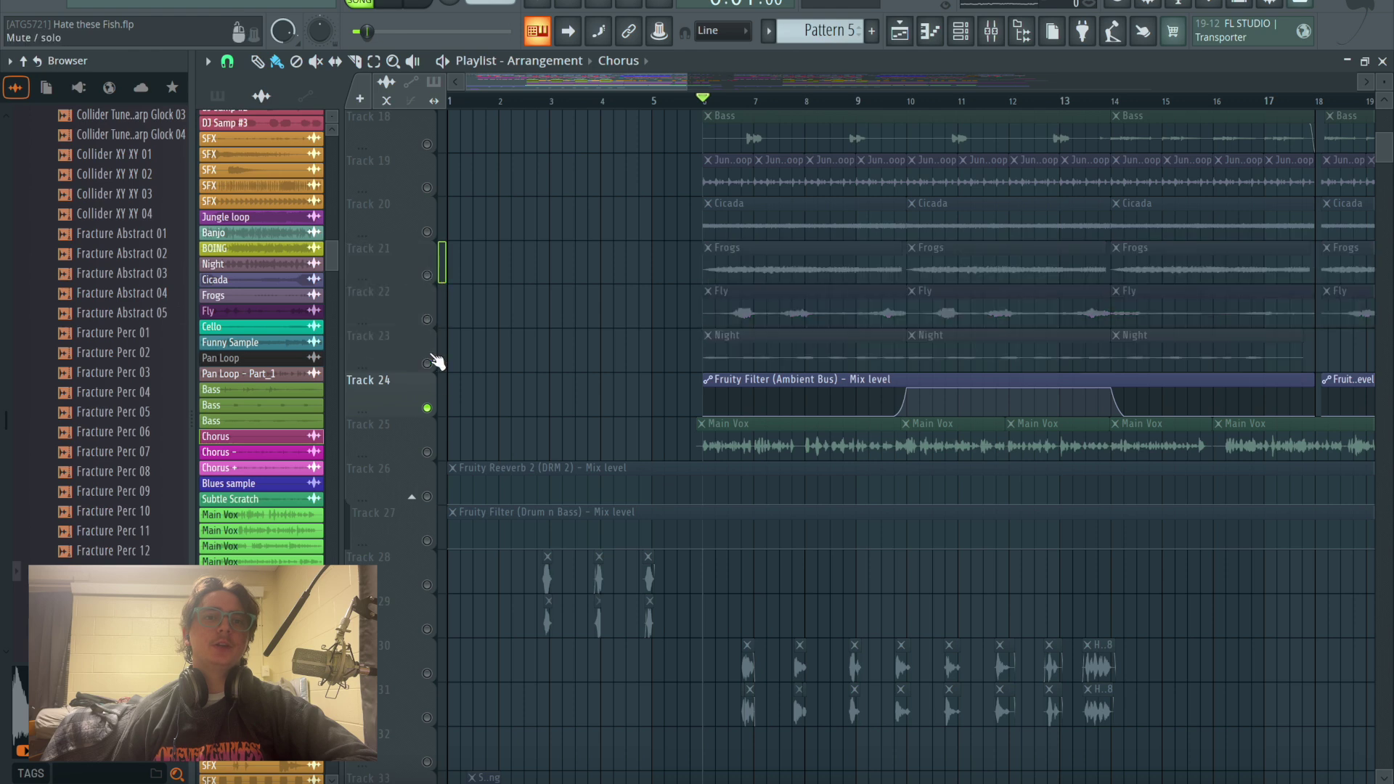
{"action": "left_click", "coordinate": [427, 407]}
Step: Play the Pan Loop clip on Track 2 alone from bar 6, with the Track 1 drums muted
{"action": "scroll", "coordinate": [509, 359], "scroll_direction": "up", "scroll_amount": 5}
{"action": "scroll", "coordinate": [510, 359], "scroll_direction": "up", "scroll_amount": 7}
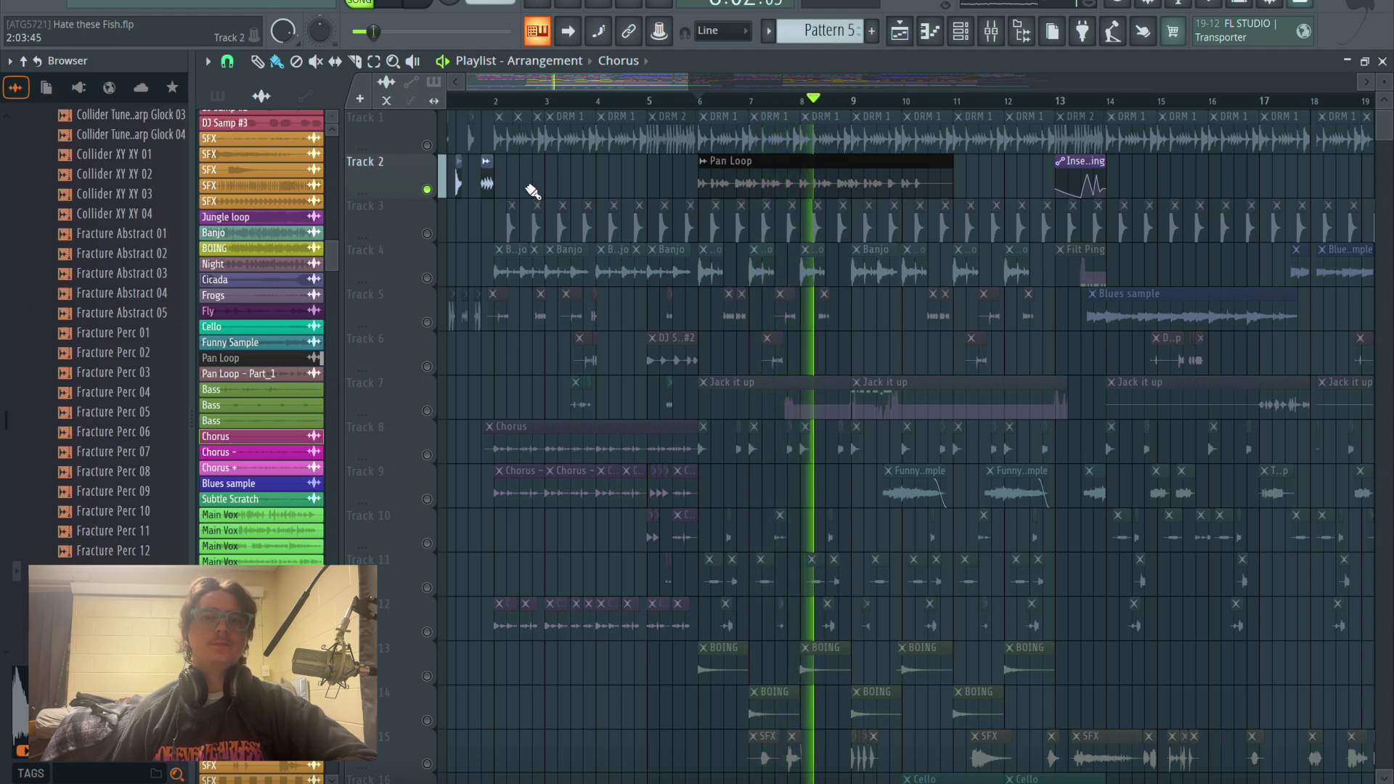
{"action": "key", "text": "space"}
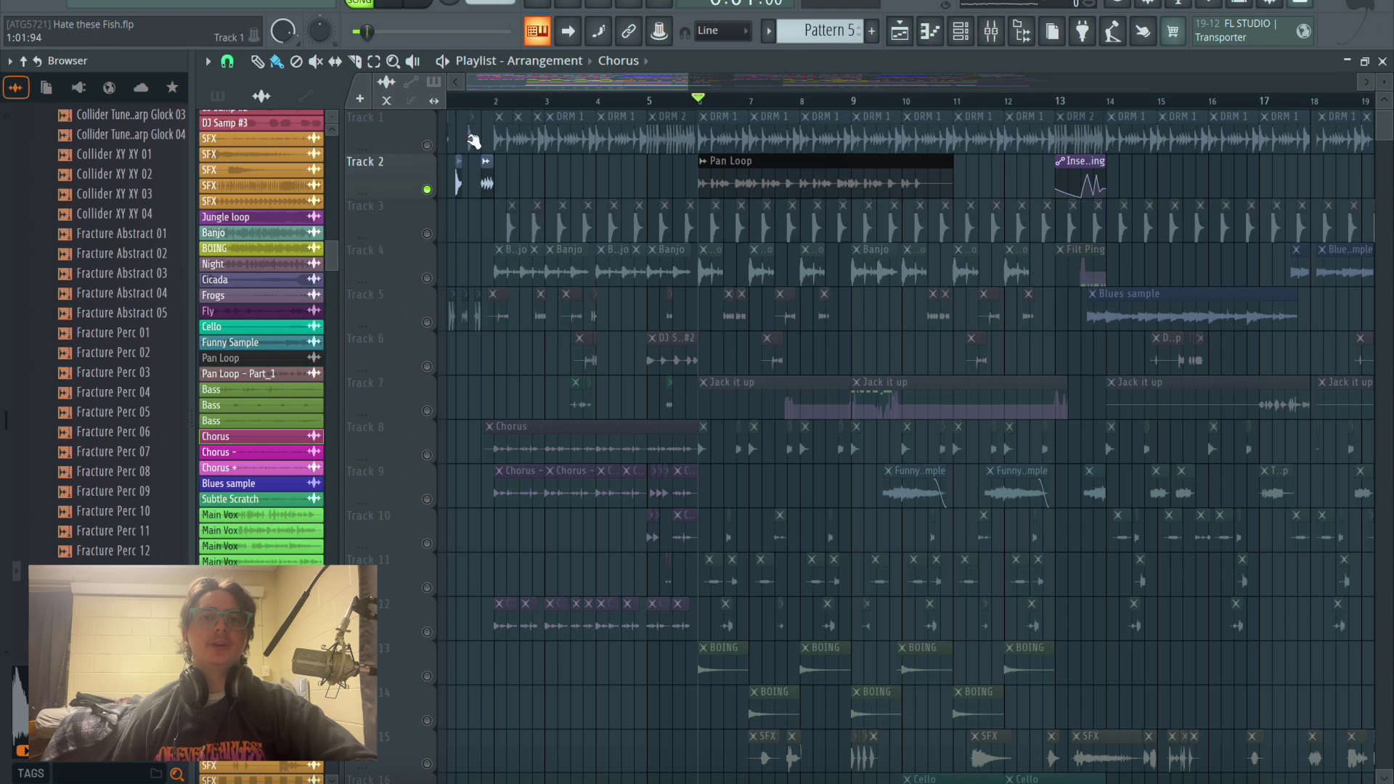
Step: Unmute Tracks 1 and 3, play them with the Pan Loop from bar 6, and add the Banjo clips on Track 4
{"action": "scroll", "coordinate": [596, 191], "scroll_direction": "down", "scroll_amount": 10}
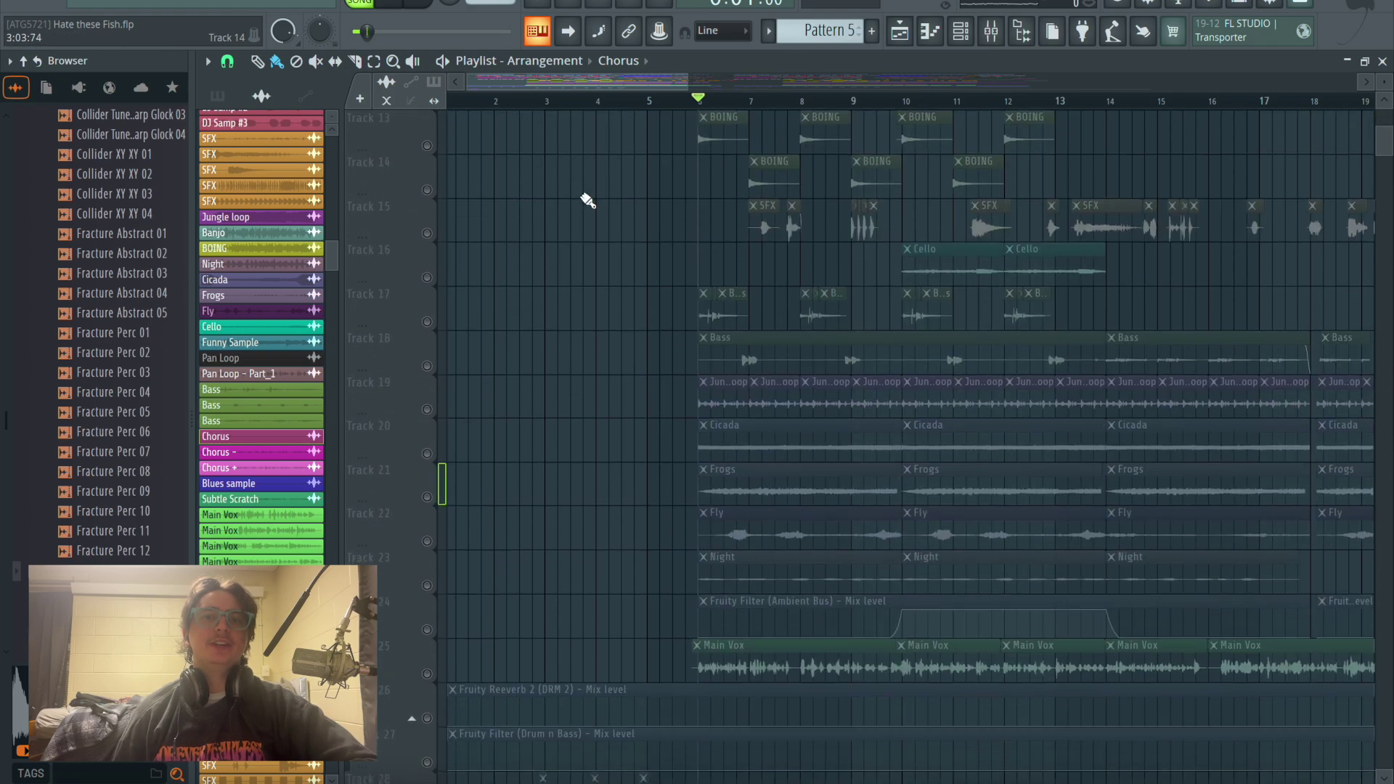
{"action": "scroll", "coordinate": [592, 181], "scroll_direction": "up", "scroll_amount": 10}
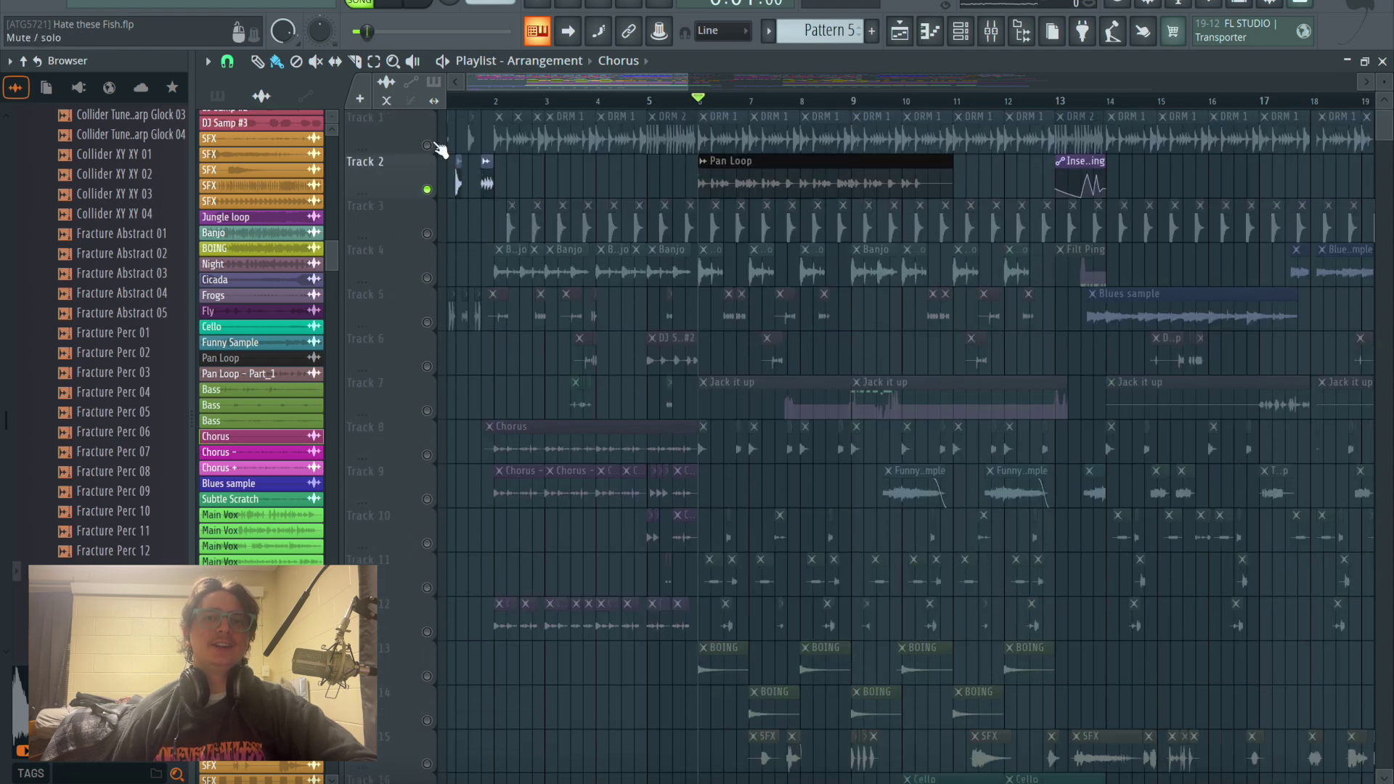
{"action": "left_click", "coordinate": [428, 145]}
{"action": "left_click", "coordinate": [427, 233]}
{"action": "key", "text": "space"}
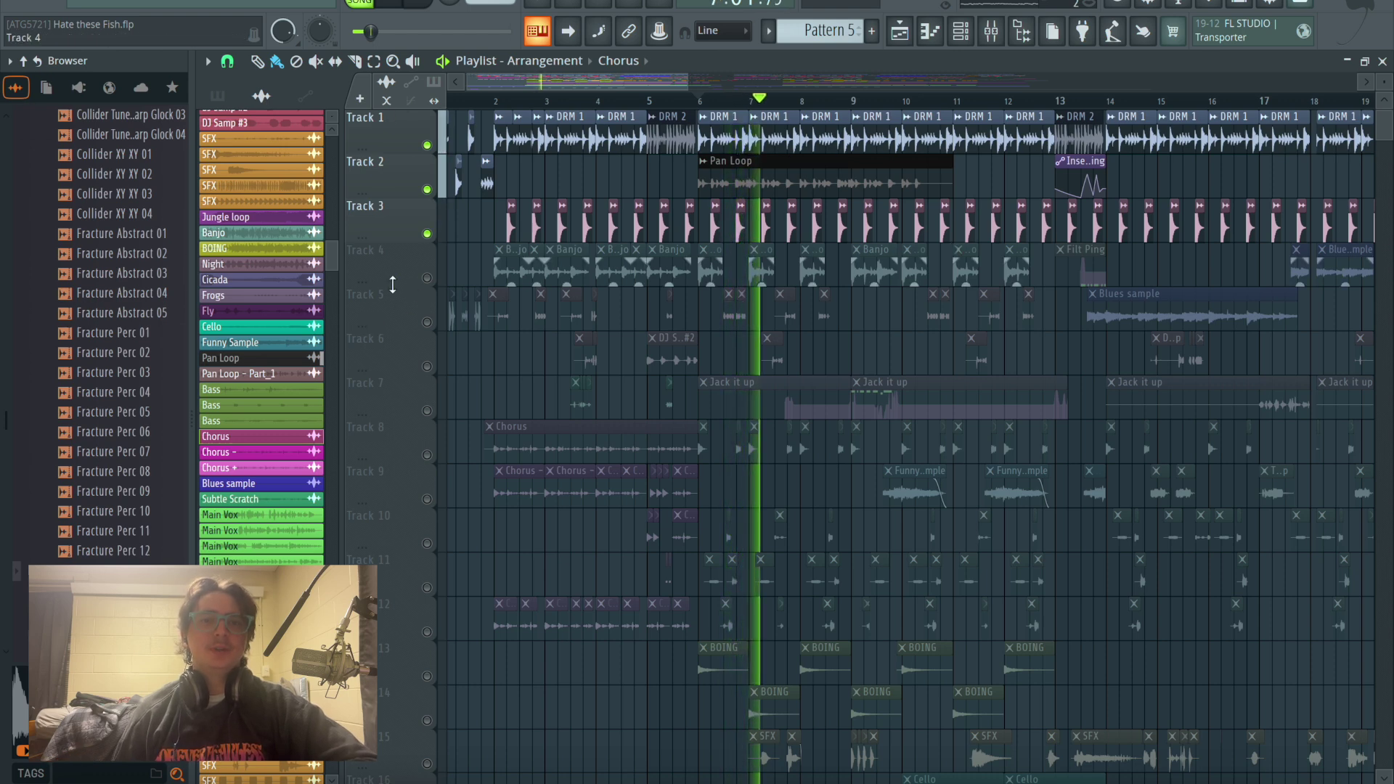
{"action": "left_click", "coordinate": [427, 278]}
{"action": "key", "text": "space"}
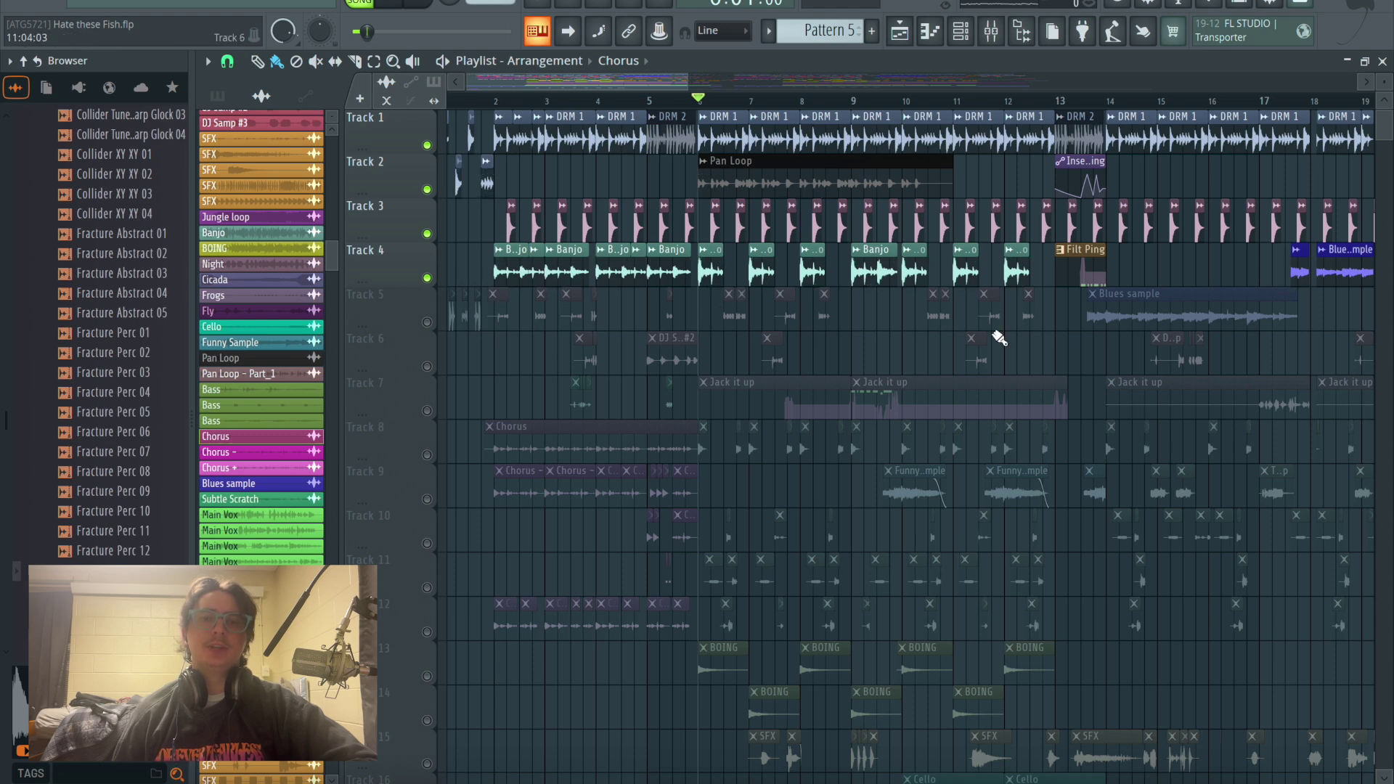
Step: Play Tracks 1 to 4 from bar 6, and again with the DJ sample clips on Tracks 5 and 6 unmuted
{"action": "key", "text": "space"}
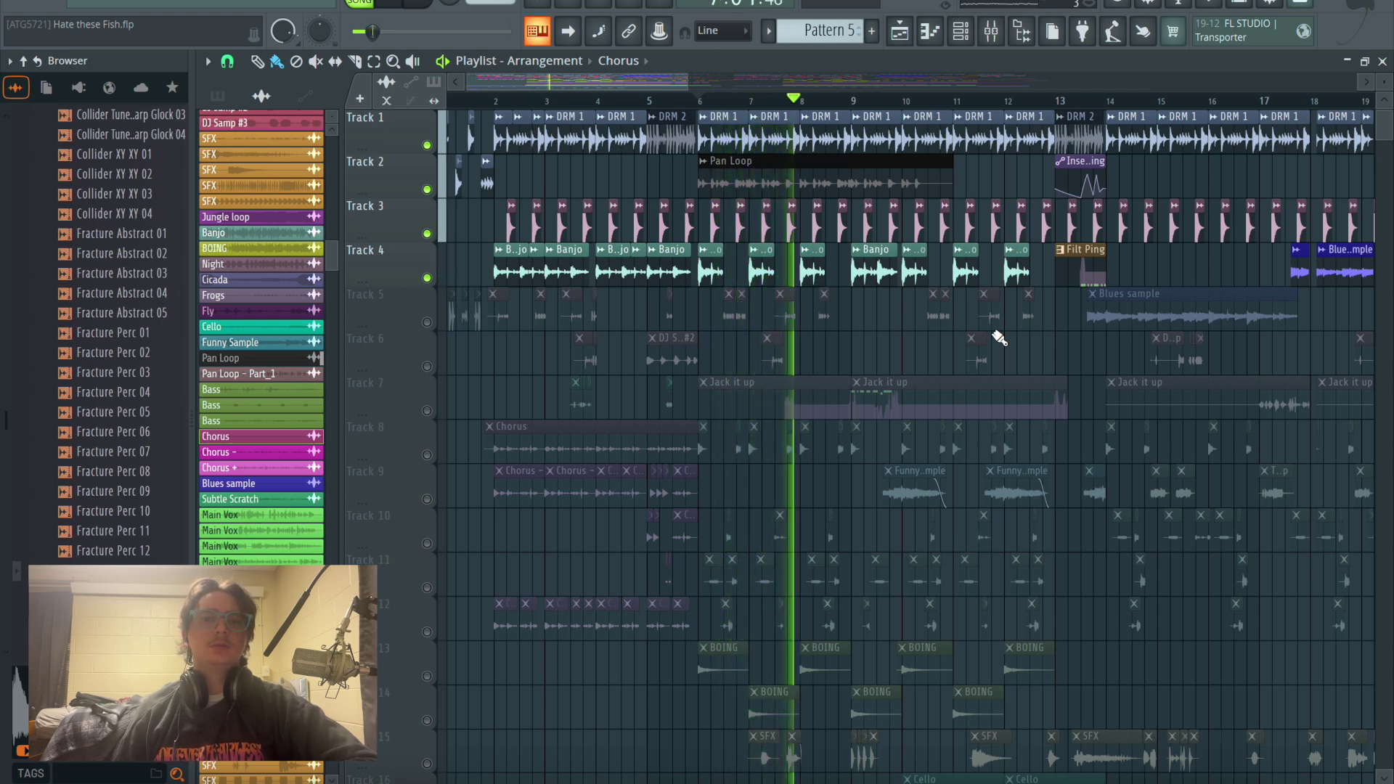
{"action": "key", "text": "space"}
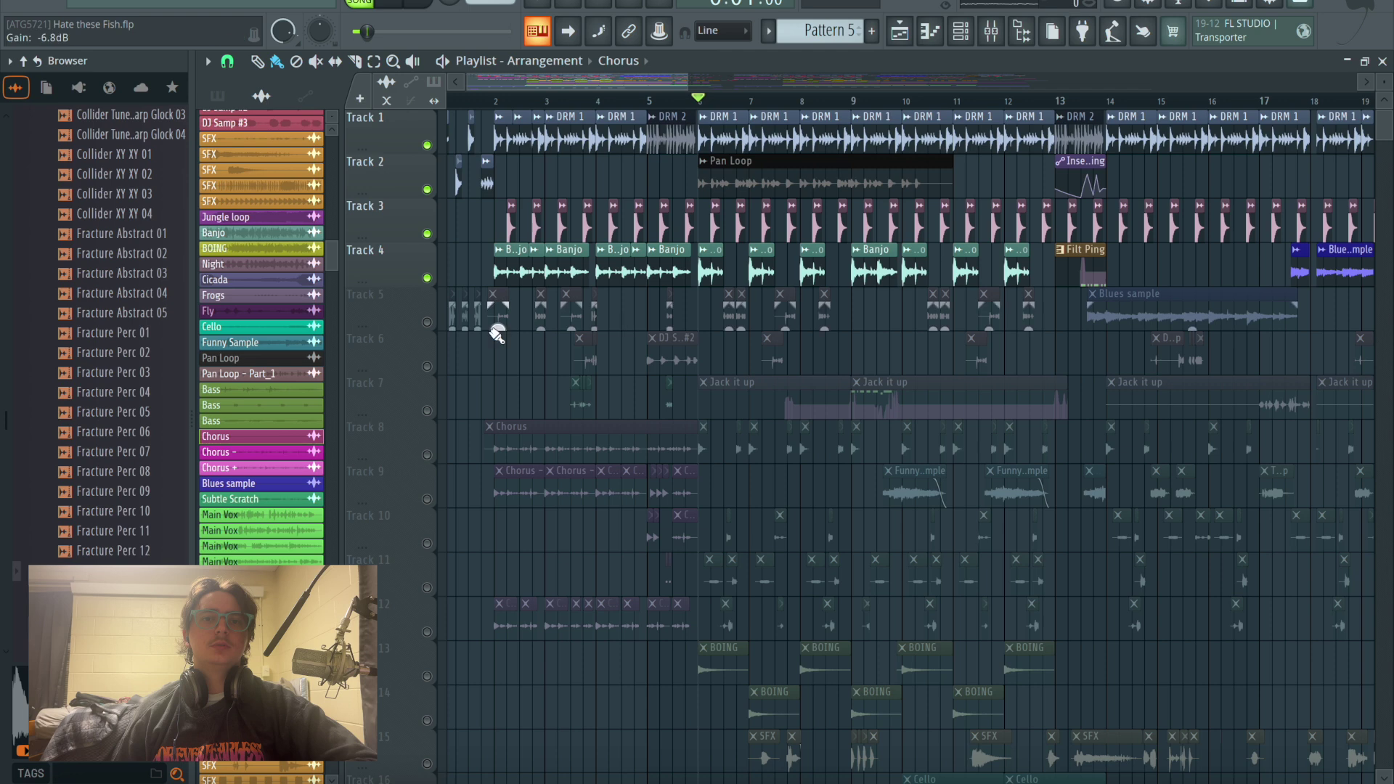
{"action": "left_click", "coordinate": [426, 323]}
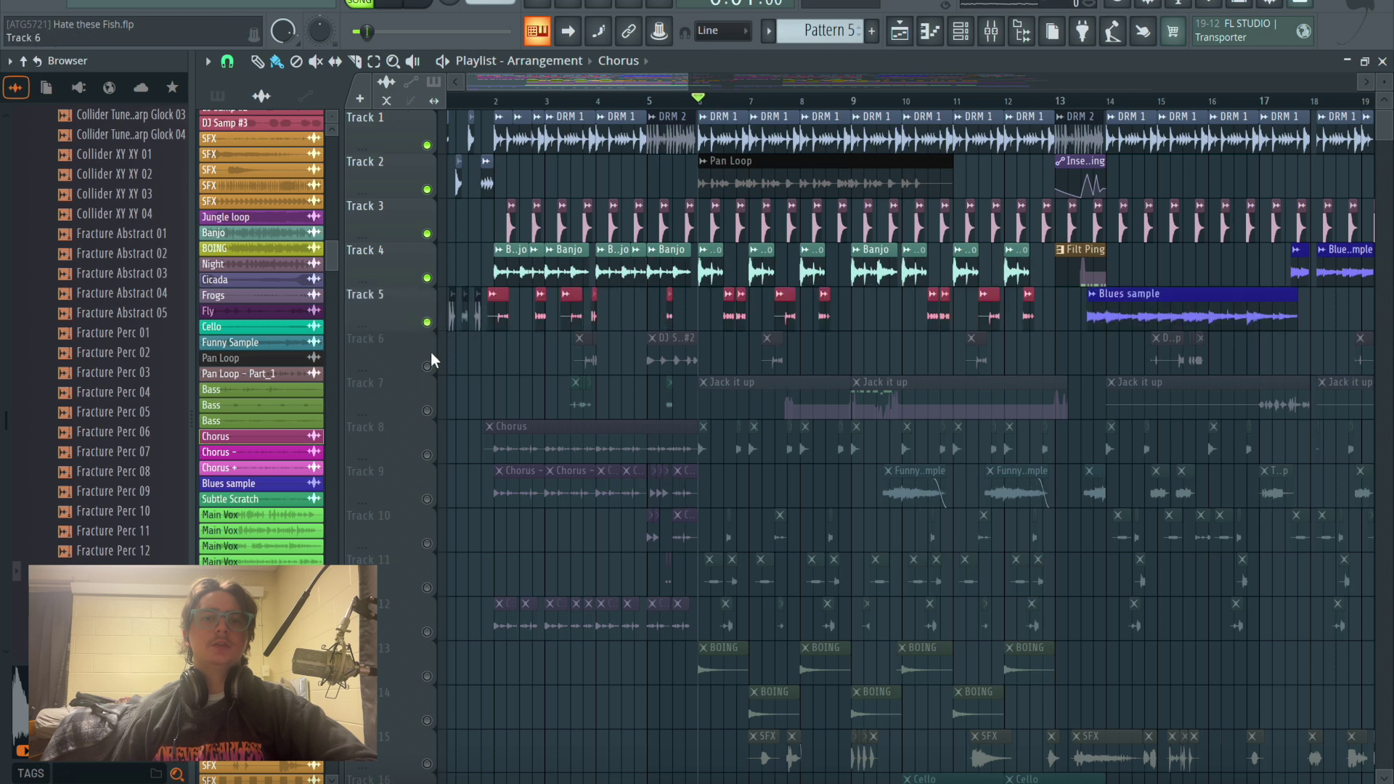
{"action": "left_click", "coordinate": [427, 366]}
{"action": "key", "text": "space"}
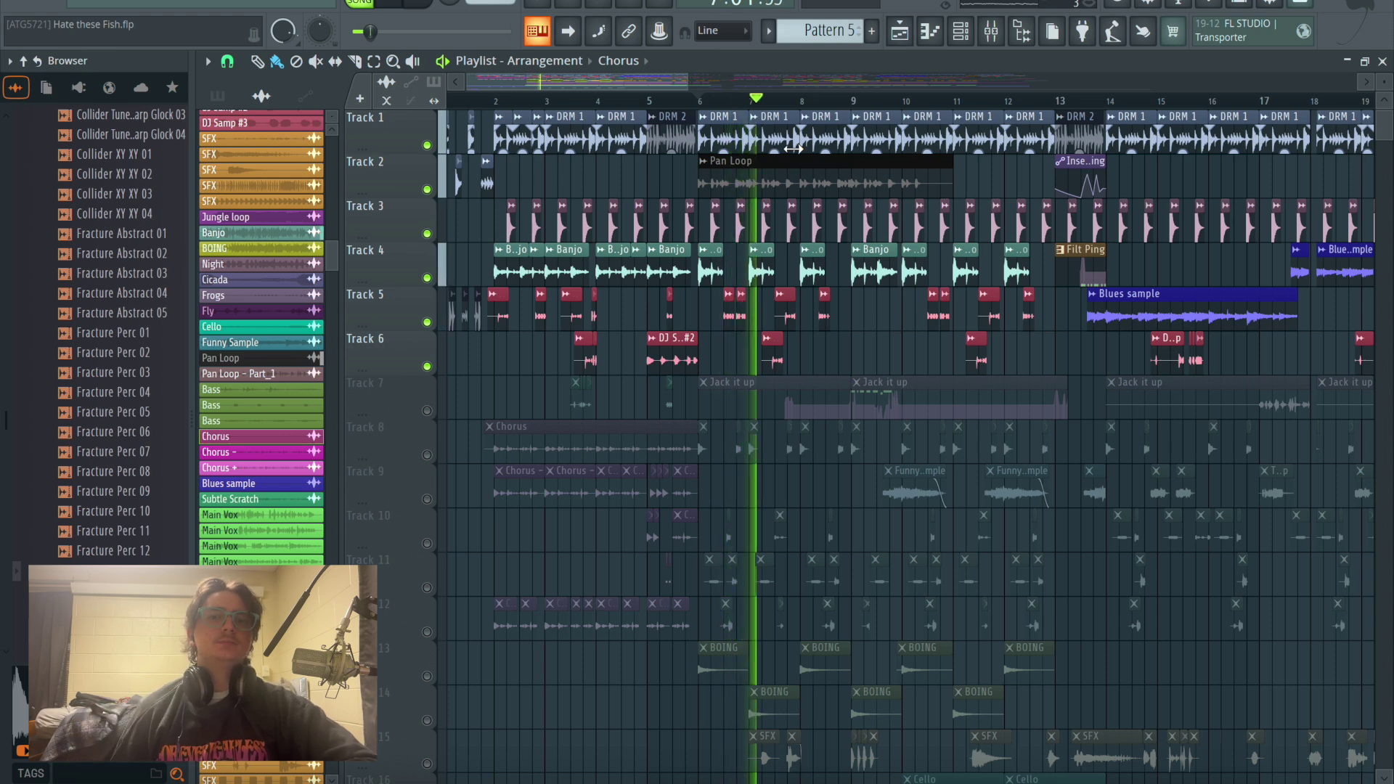
{"action": "key", "text": "space"}
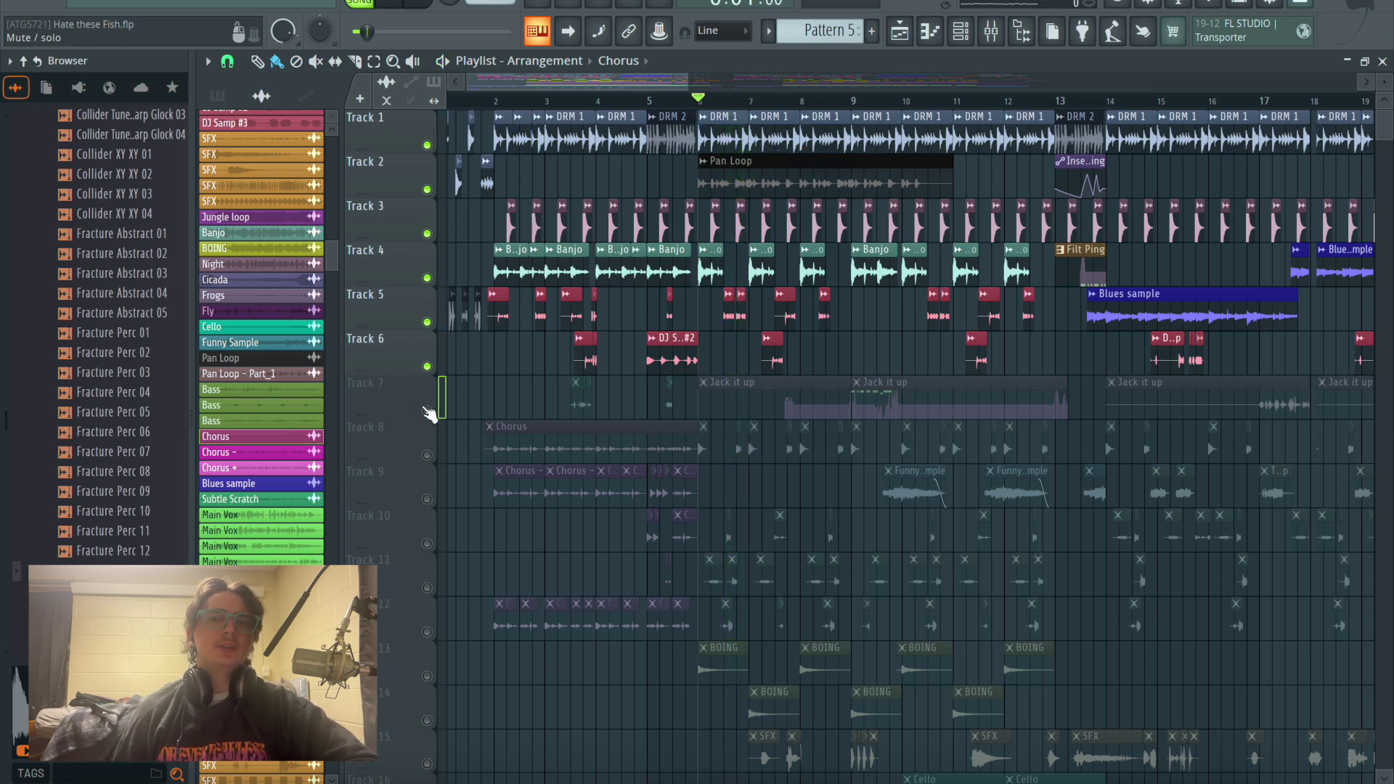
Step: Unmute Track 7 with the Jack it up clips and play it with Tracks 1 to 6 from bar 9
{"action": "left_click", "coordinate": [427, 411]}
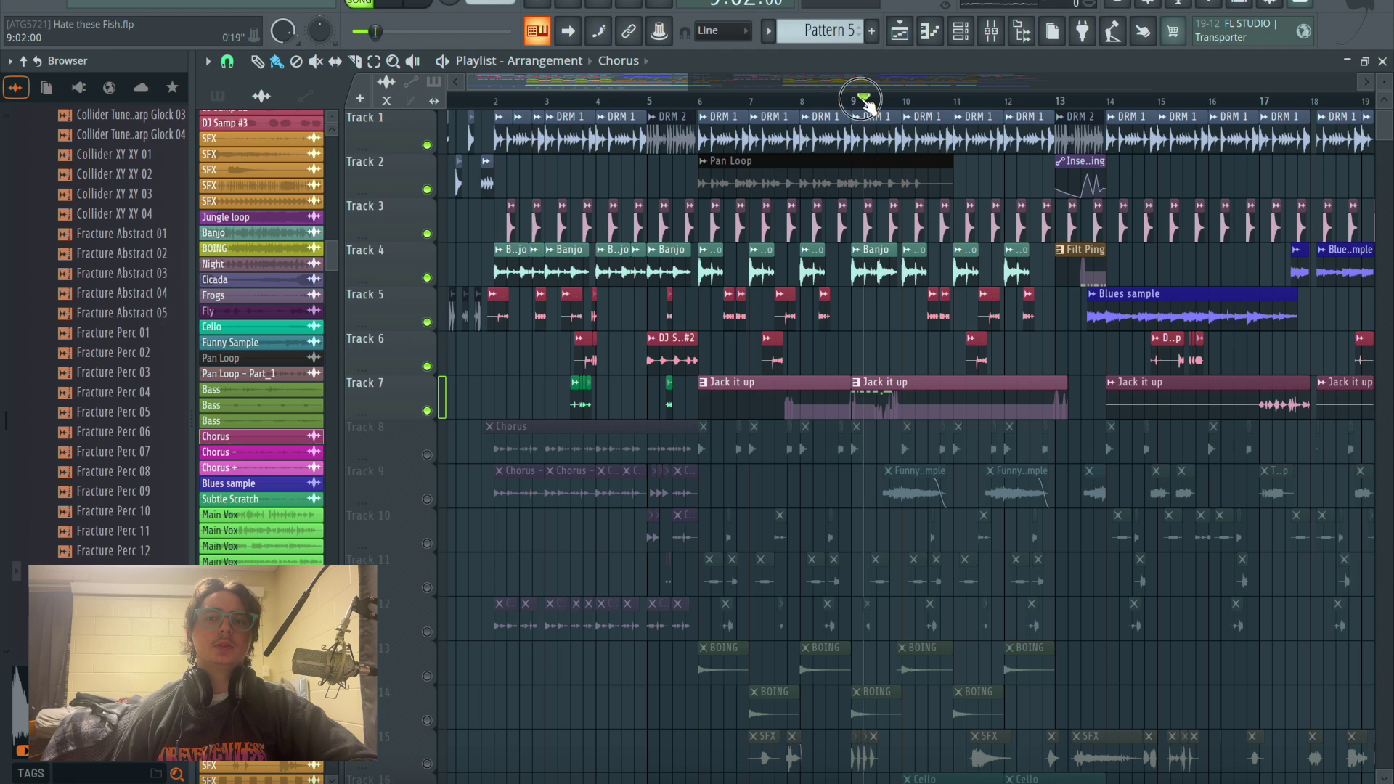
{"action": "key", "text": "space"}
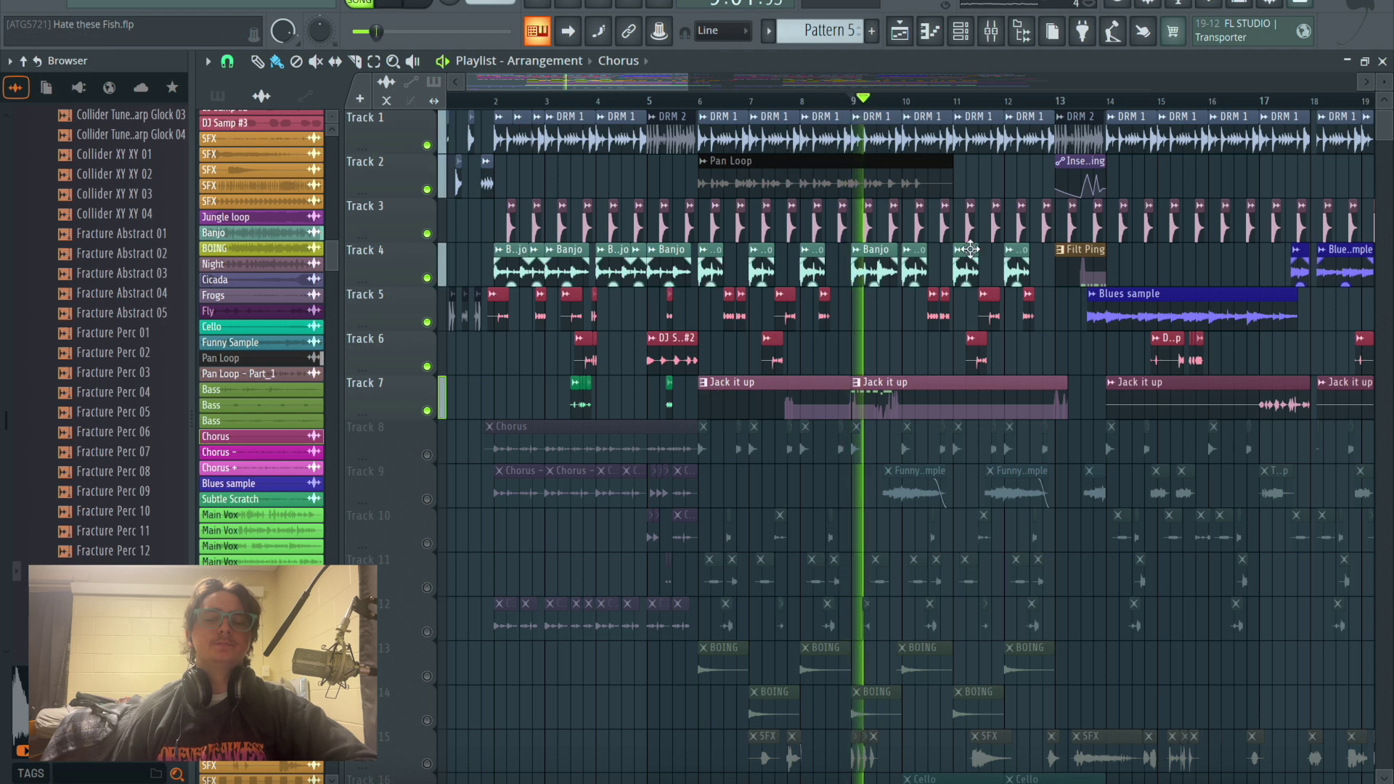
{"action": "key", "text": "space"}
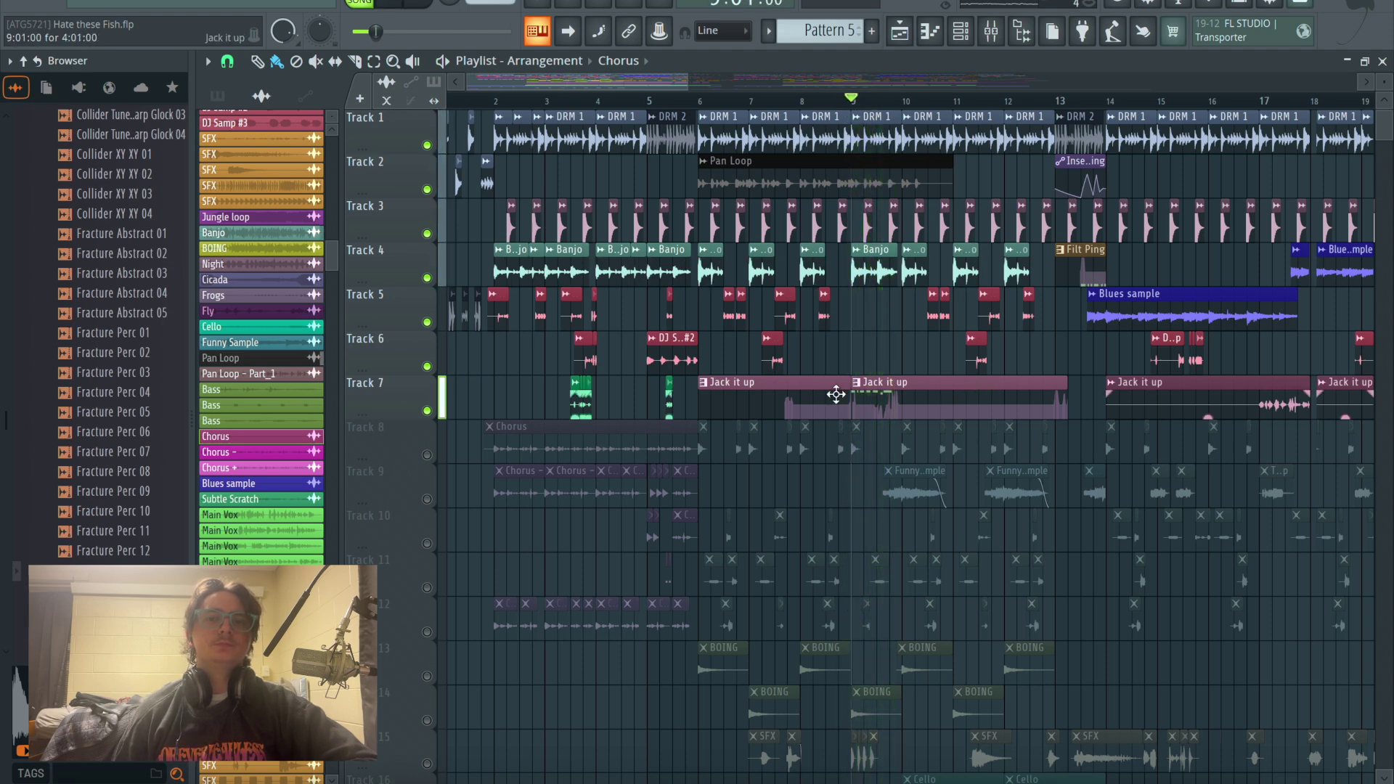
Step: Solo Track 7, play its Jack it up clip alone from bar 9, and look through the browser's sample packs
{"action": "left_click", "coordinate": [427, 410]}
{"action": "left_click", "coordinate": [427, 411]}
{"action": "right_click", "coordinate": [427, 411]}
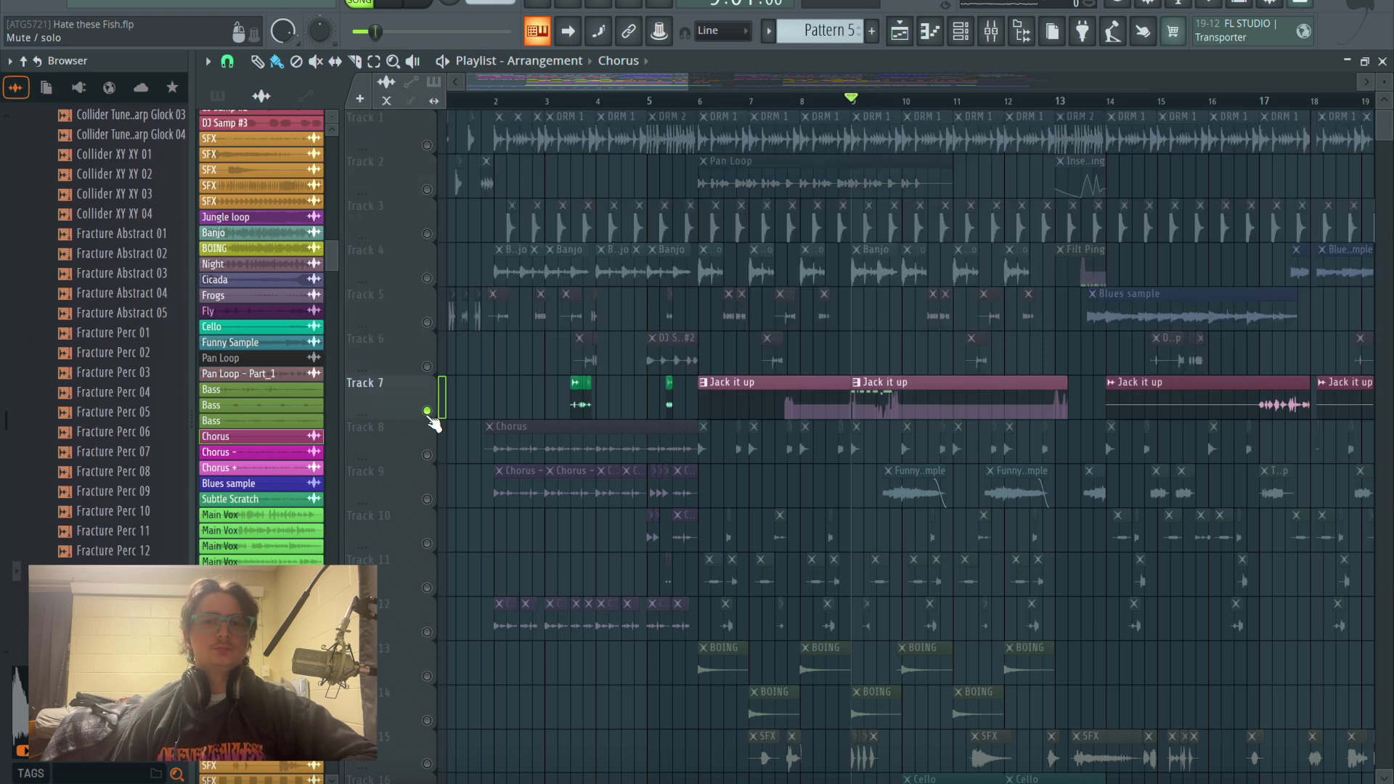
{"action": "key", "text": "space"}
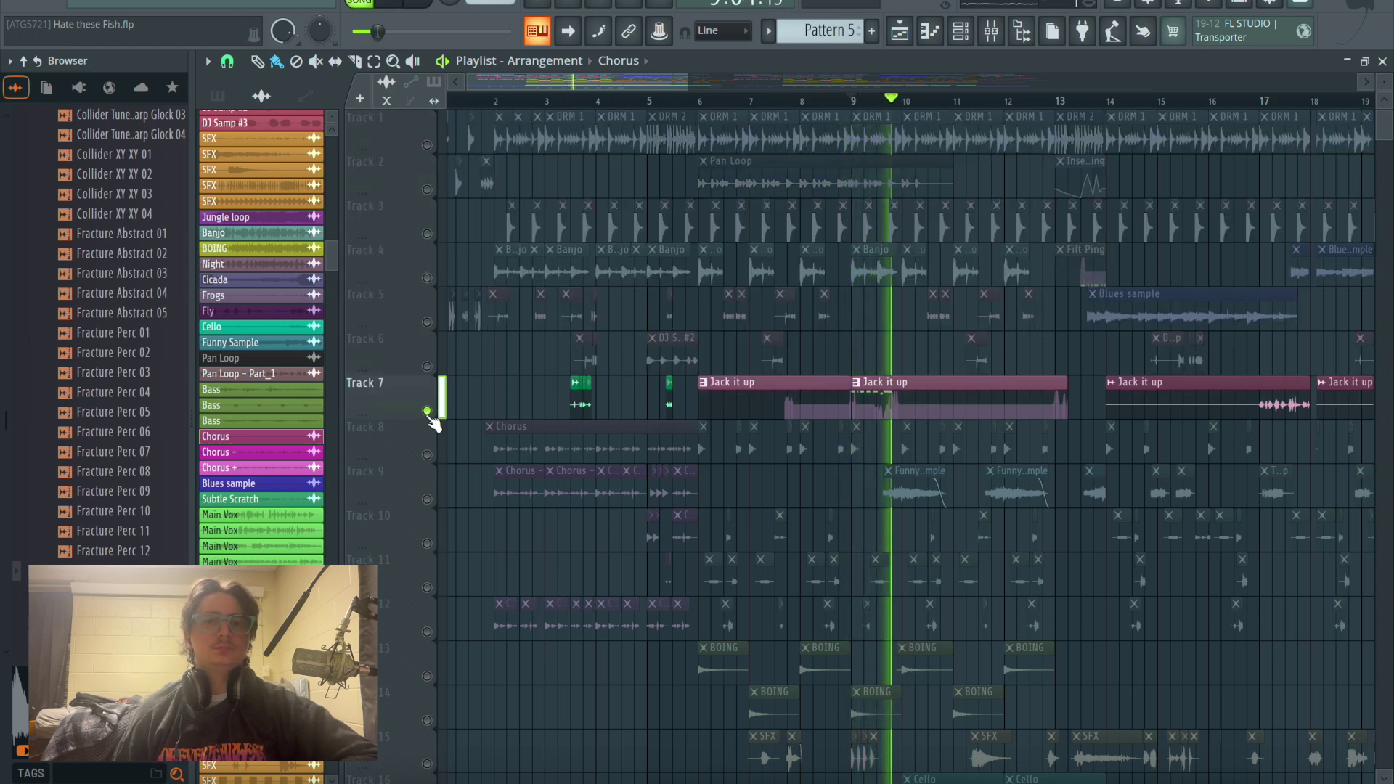
{"action": "key", "text": "space"}
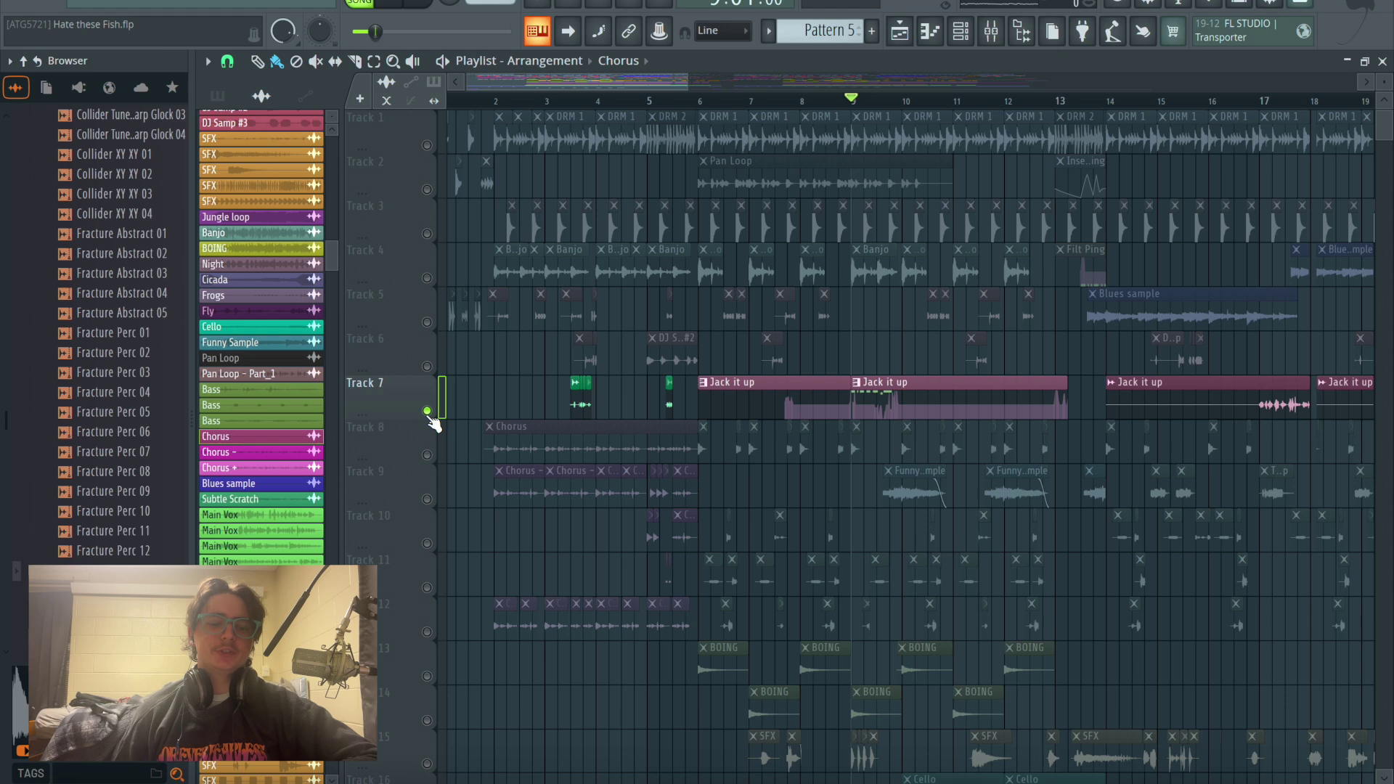
{"action": "scroll", "coordinate": [98, 327], "scroll_direction": "up", "scroll_amount": 20}
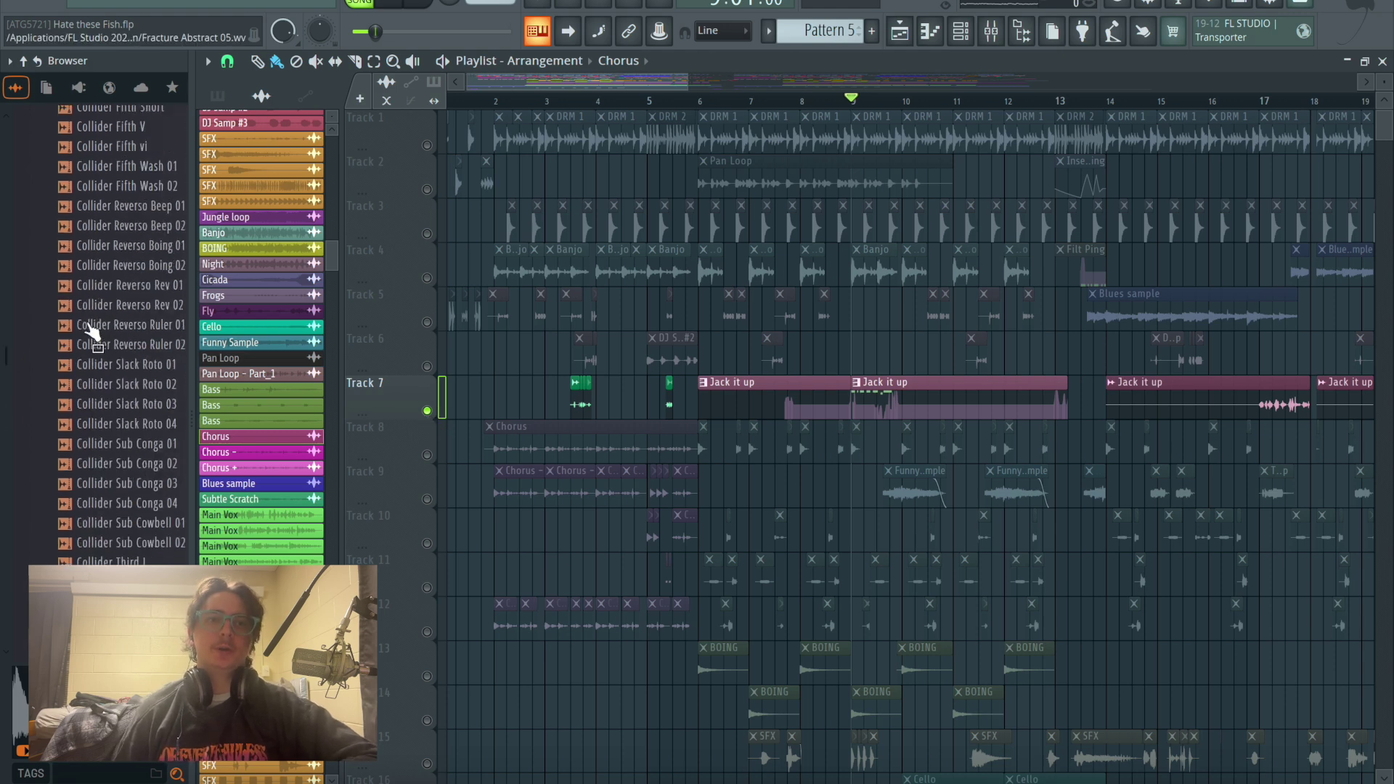
{"action": "scroll", "coordinate": [94, 316], "scroll_direction": "down", "scroll_amount": 15}
{"action": "scroll", "coordinate": [103, 333], "scroll_direction": "up", "scroll_amount": 8}
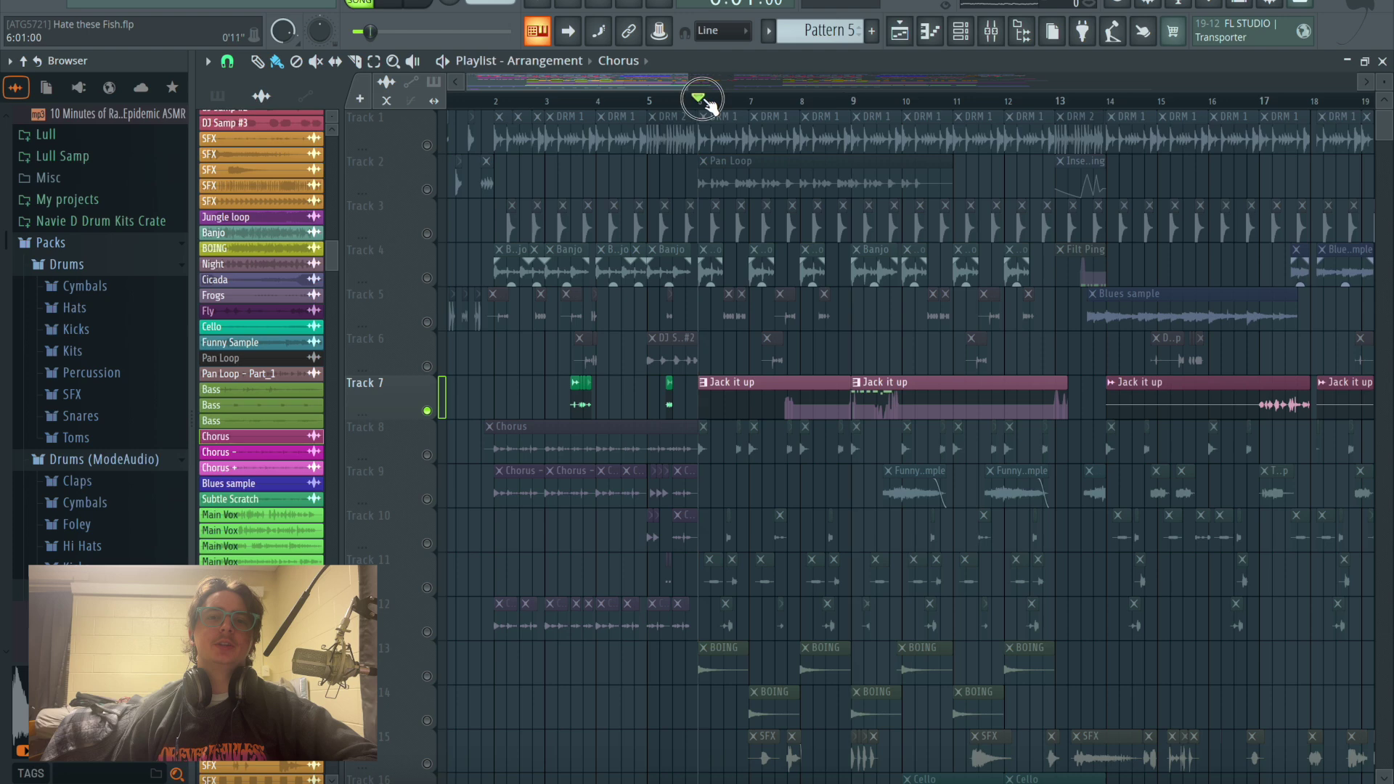
Step: Set the playback position to bar 6, mute Track 7, and unmute Tracks 8, 10, 11 and 12 with the TFTN Samp clips
{"action": "left_click", "coordinate": [703, 100]}
{"action": "scroll", "coordinate": [751, 239], "scroll_direction": "down", "scroll_amount": 6}
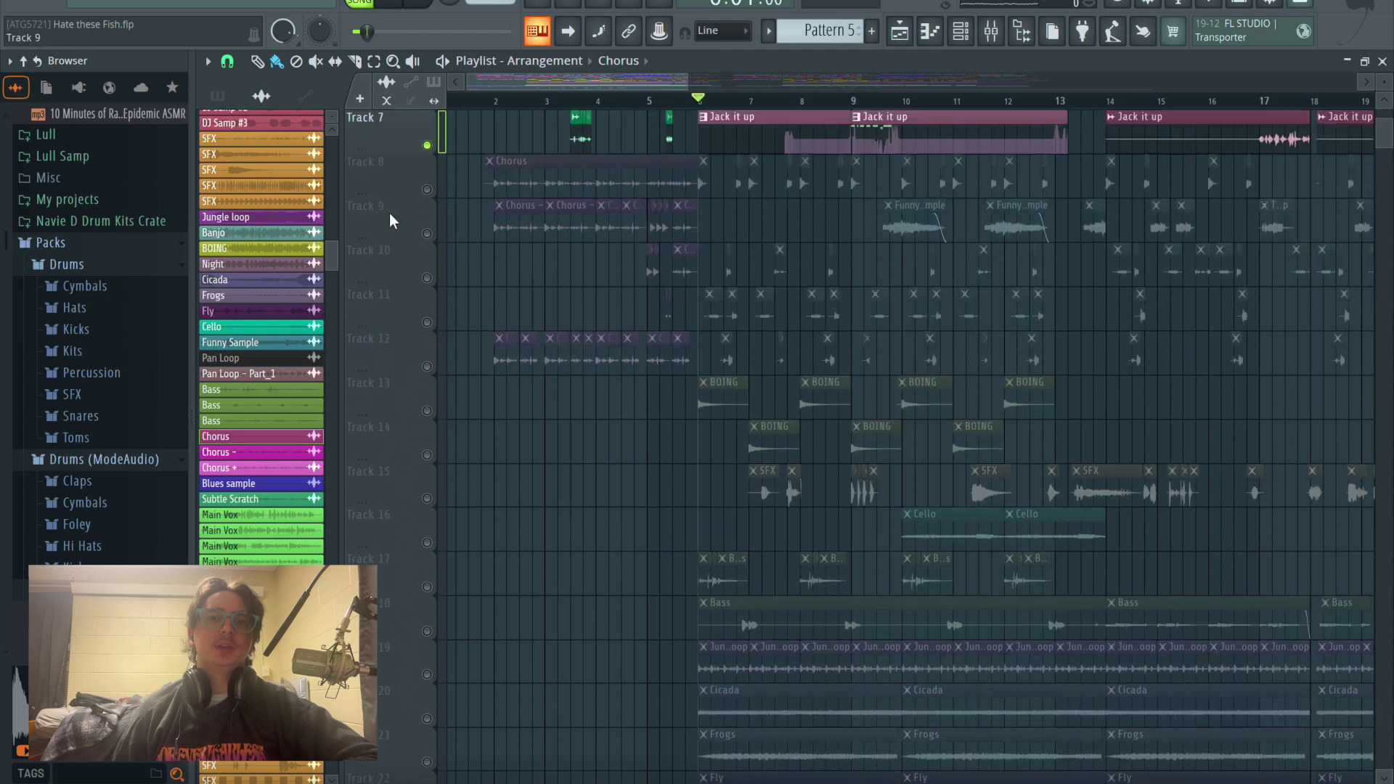
{"action": "left_click", "coordinate": [427, 190]}
{"action": "scroll", "coordinate": [440, 262], "scroll_direction": "up", "scroll_amount": 6}
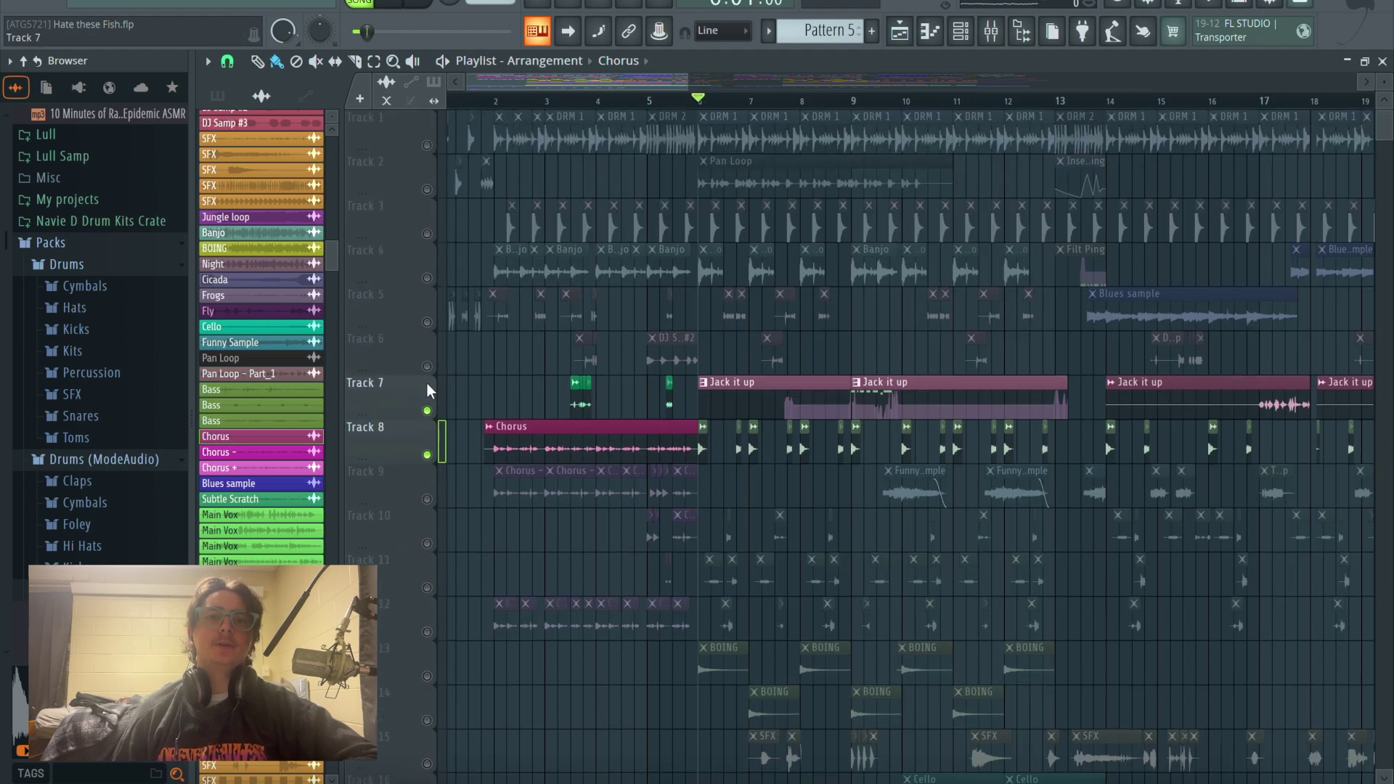
{"action": "left_click", "coordinate": [427, 409]}
{"action": "scroll", "coordinate": [538, 436], "scroll_direction": "down", "scroll_amount": 8}
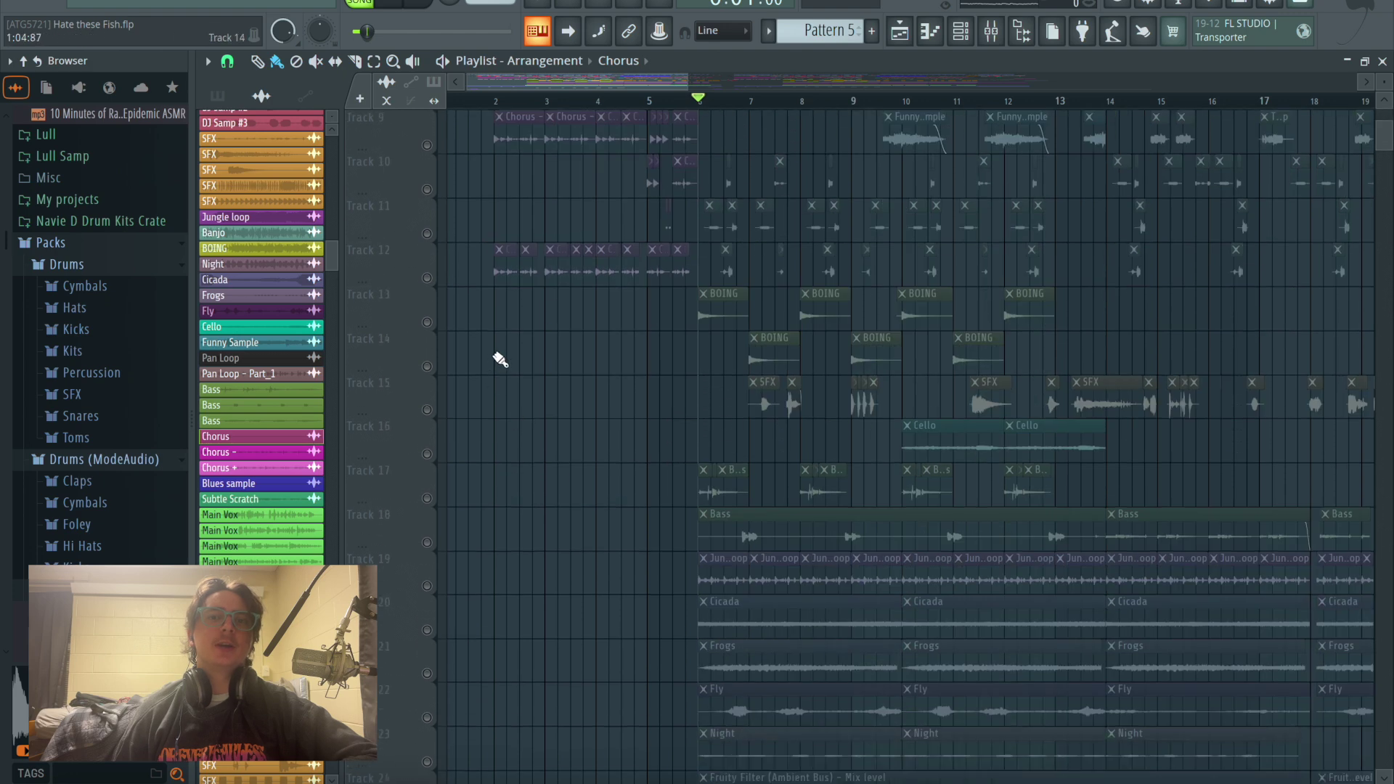
{"action": "scroll", "coordinate": [437, 297], "scroll_direction": "up", "scroll_amount": 1}
{"action": "left_click", "coordinate": [427, 234]}
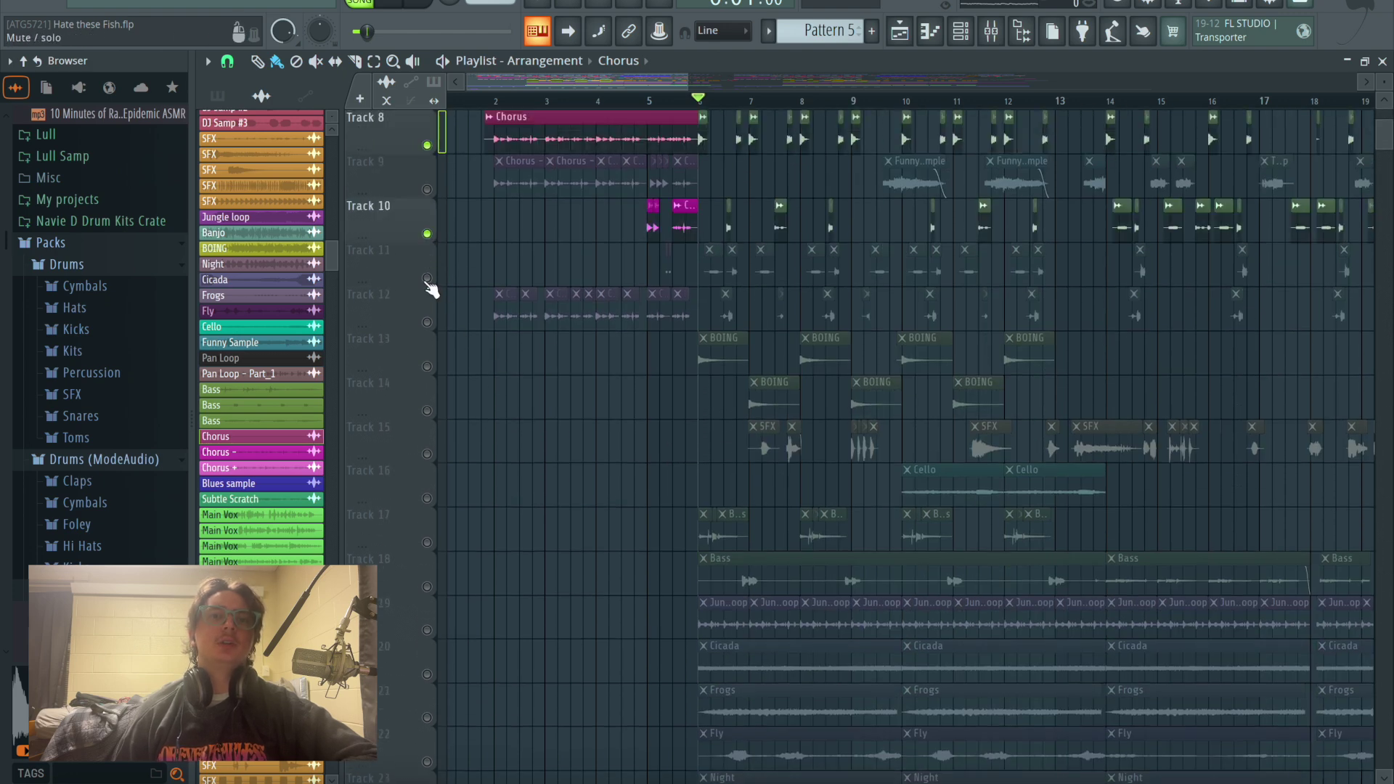
{"action": "left_click", "coordinate": [427, 279]}
{"action": "left_click", "coordinate": [427, 322]}
Step: Look through the playlist tracks and the clip list to locate the TFTN Samp clips
{"action": "scroll", "coordinate": [622, 429], "scroll_direction": "up", "scroll_amount": 2}
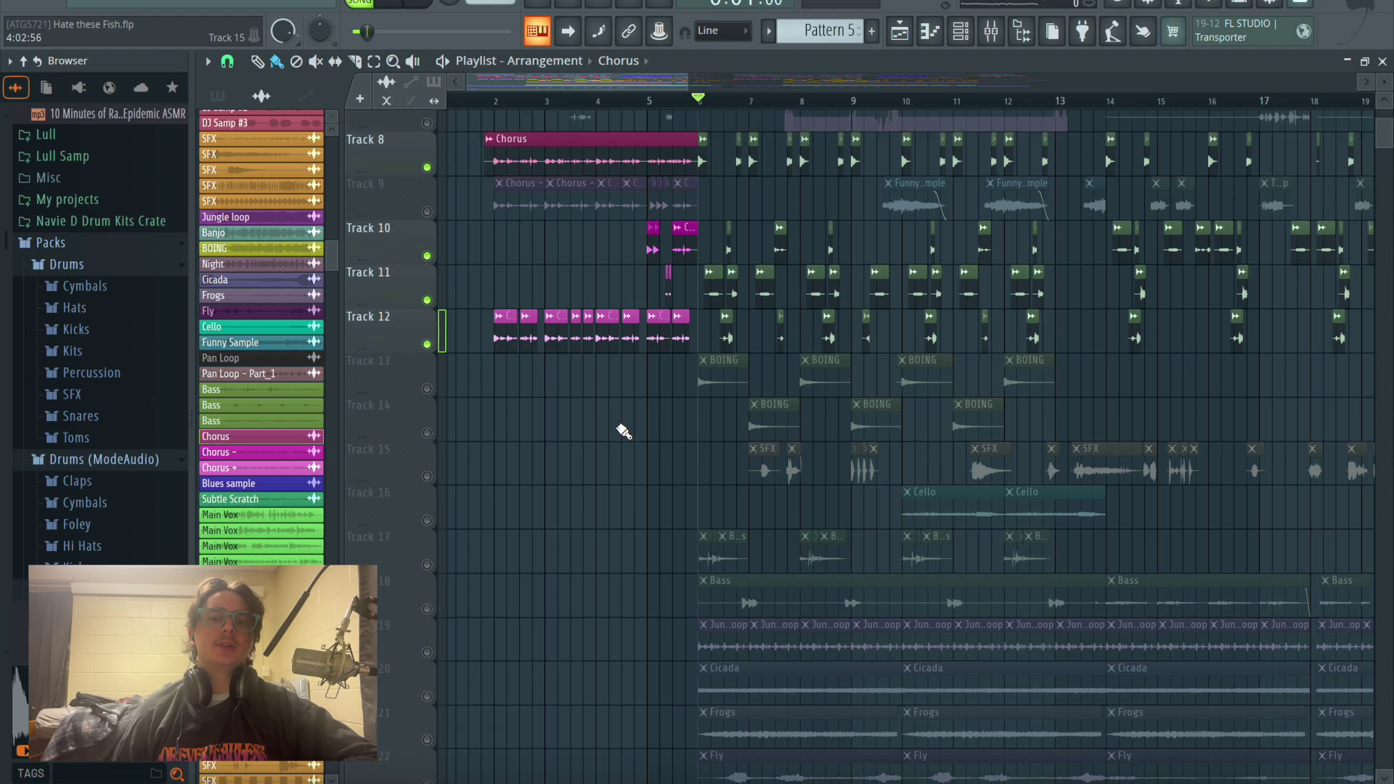
{"action": "scroll", "coordinate": [261, 327], "scroll_direction": "down", "scroll_amount": 1}
{"action": "scroll", "coordinate": [489, 320], "scroll_direction": "up", "scroll_amount": 2}
{"action": "scroll", "coordinate": [305, 317], "scroll_direction": "up", "scroll_amount": 10}
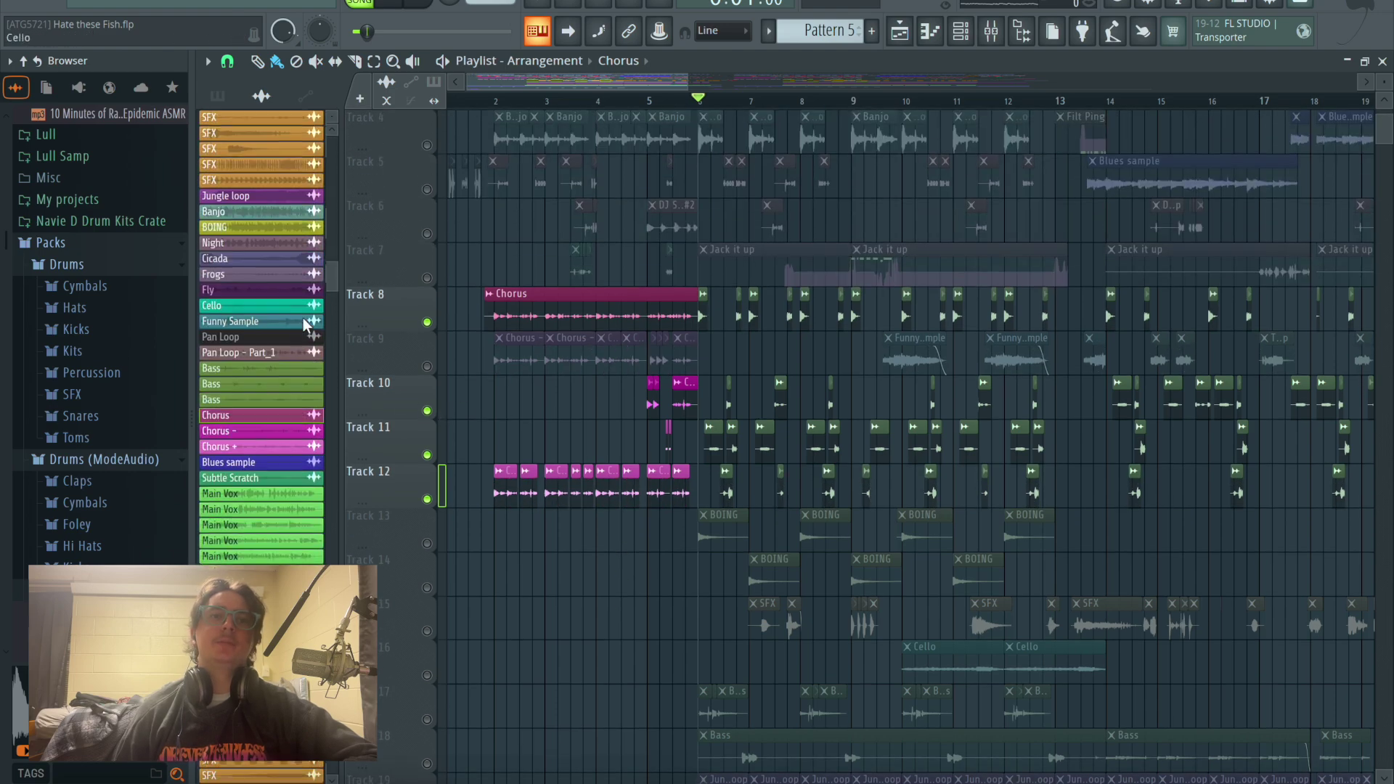
{"action": "scroll", "coordinate": [282, 316], "scroll_direction": "up", "scroll_amount": 2}
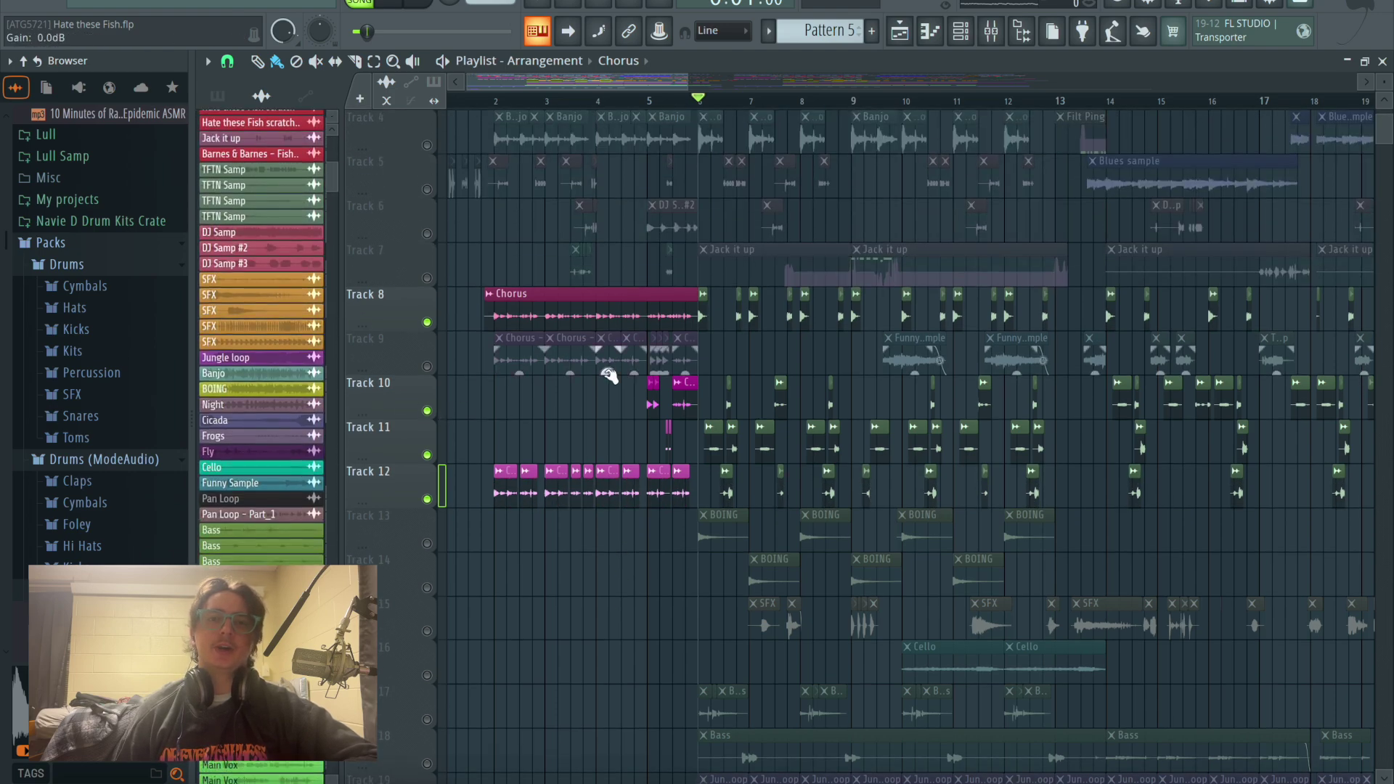
{"action": "scroll", "coordinate": [513, 382], "scroll_direction": "up", "scroll_amount": 1}
{"action": "scroll", "coordinate": [338, 365], "scroll_direction": "down", "scroll_amount": 1}
{"action": "scroll", "coordinate": [312, 376], "scroll_direction": "up", "scroll_amount": 3}
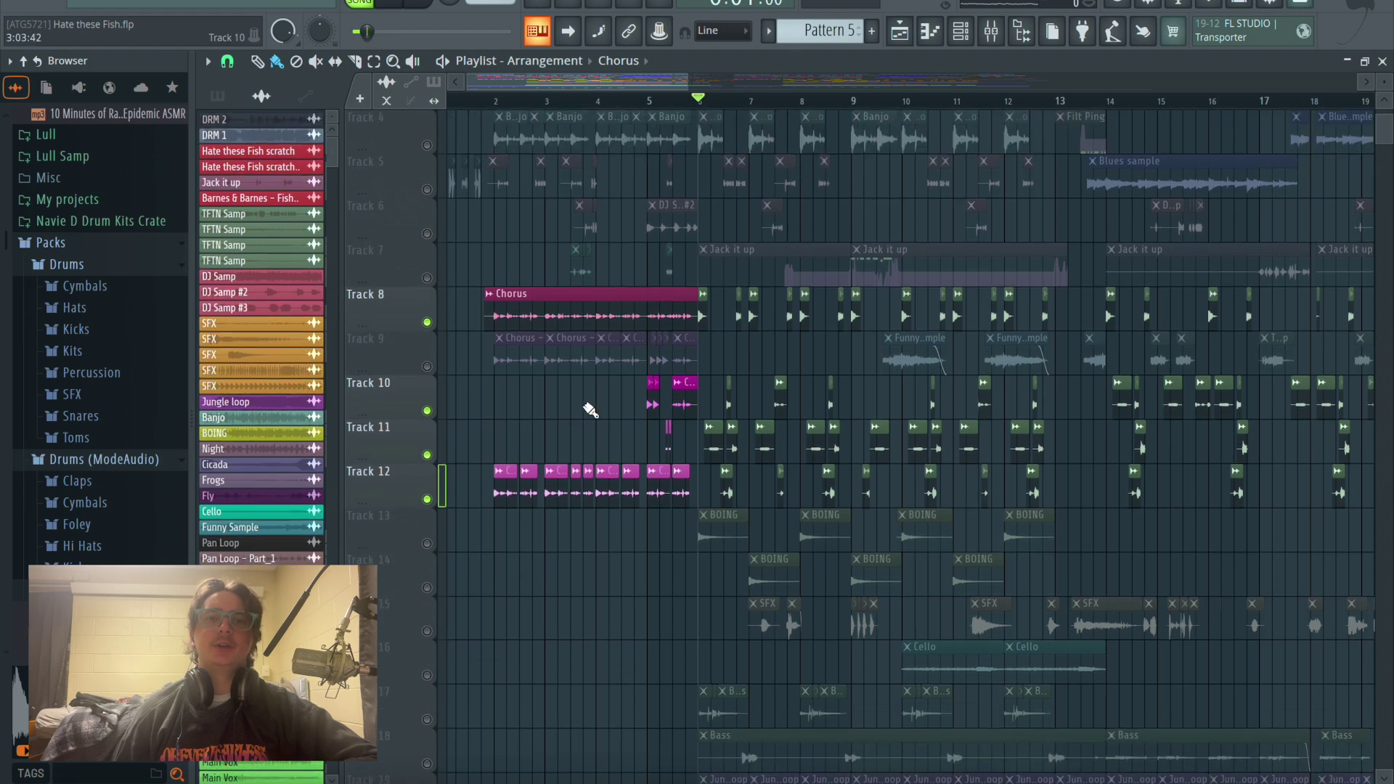
{"action": "scroll", "coordinate": [828, 358], "scroll_direction": "down", "scroll_amount": 1}
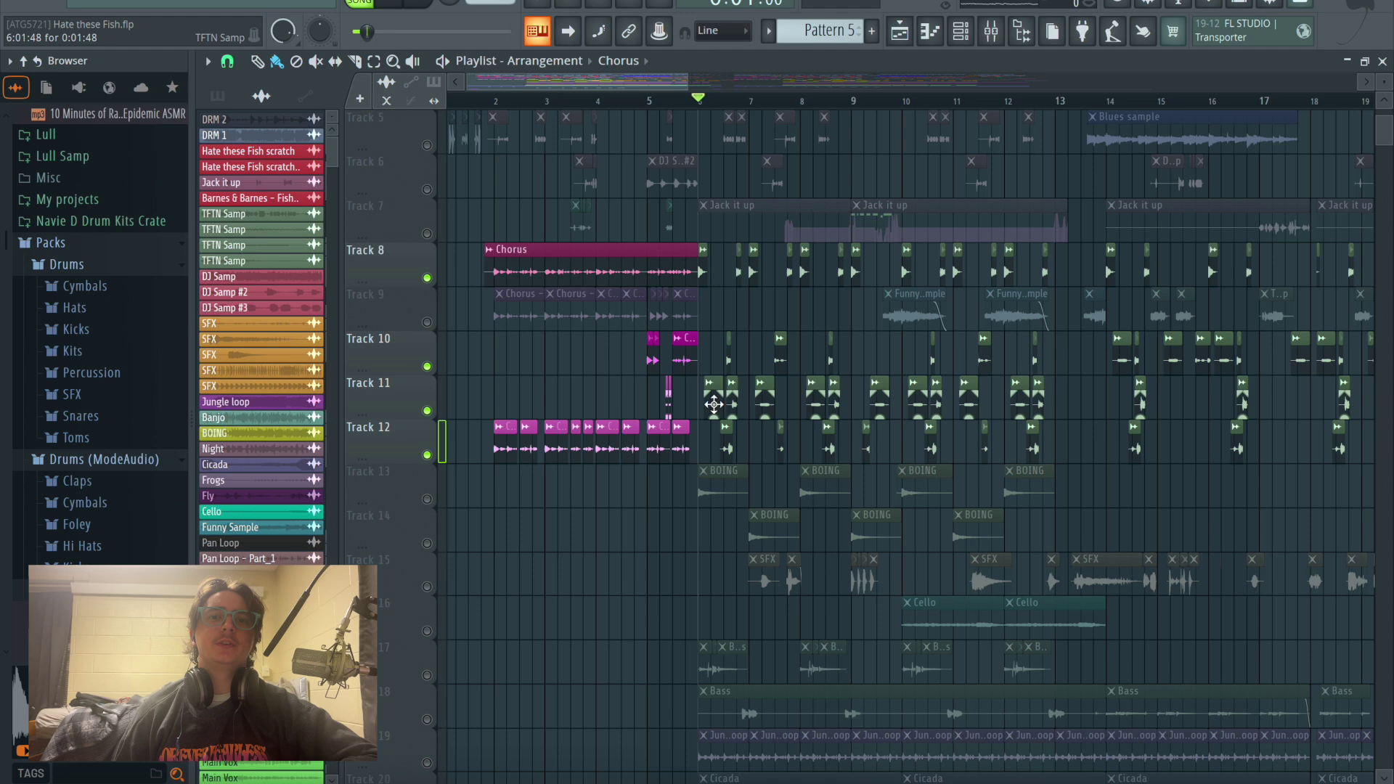
Step: Open the TFTN Samp clip at bar 6 on Track 11 to view its sample settings and waveform, and close it
{"action": "double_click", "coordinate": [714, 404]}
{"action": "left_click_drag", "start_coordinate": [600, 254], "coordinate": [599, 62]}
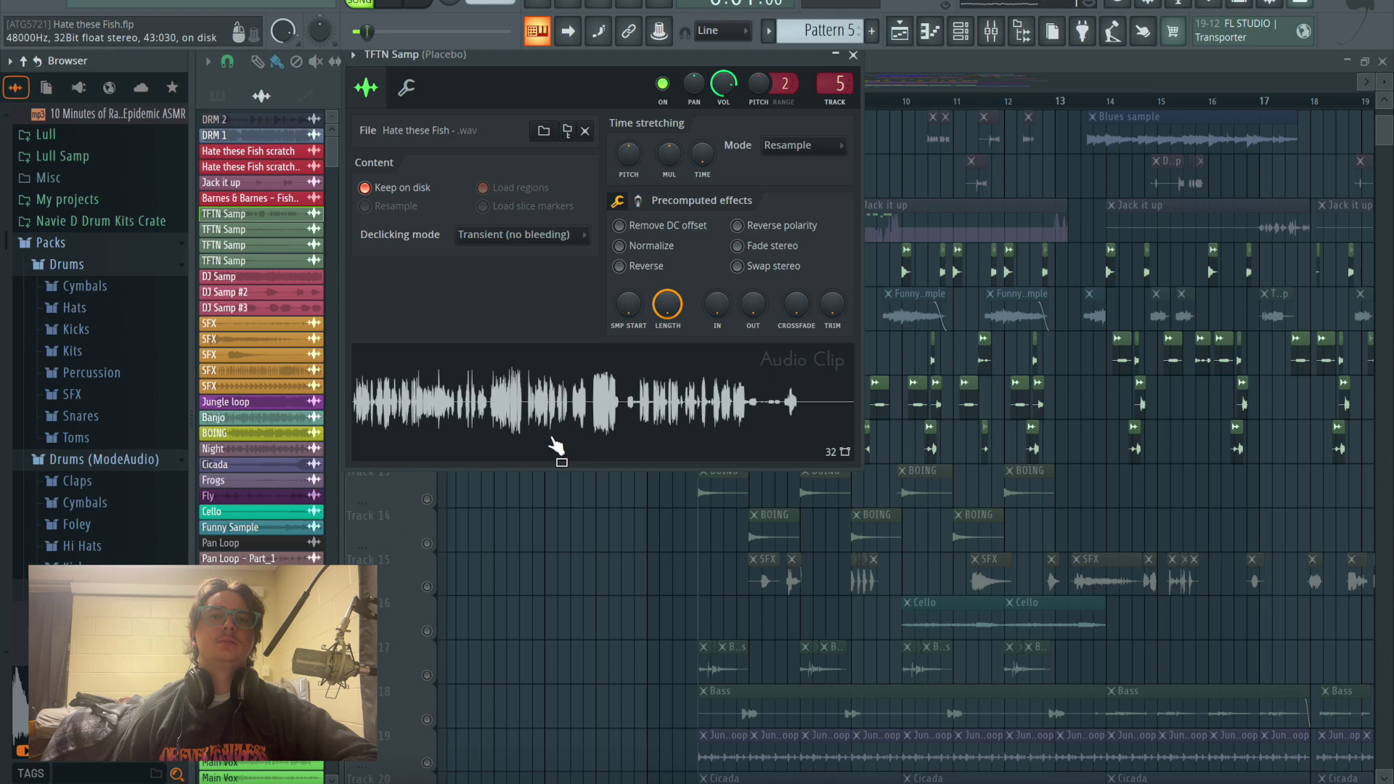
{"action": "left_click", "coordinate": [852, 55]}
Step: Demonstrate Fruity Scratcher on the Master mixer track by scratching Fracture Perc 13.wv, and return to the playlist
{"action": "left_click", "coordinate": [993, 33]}
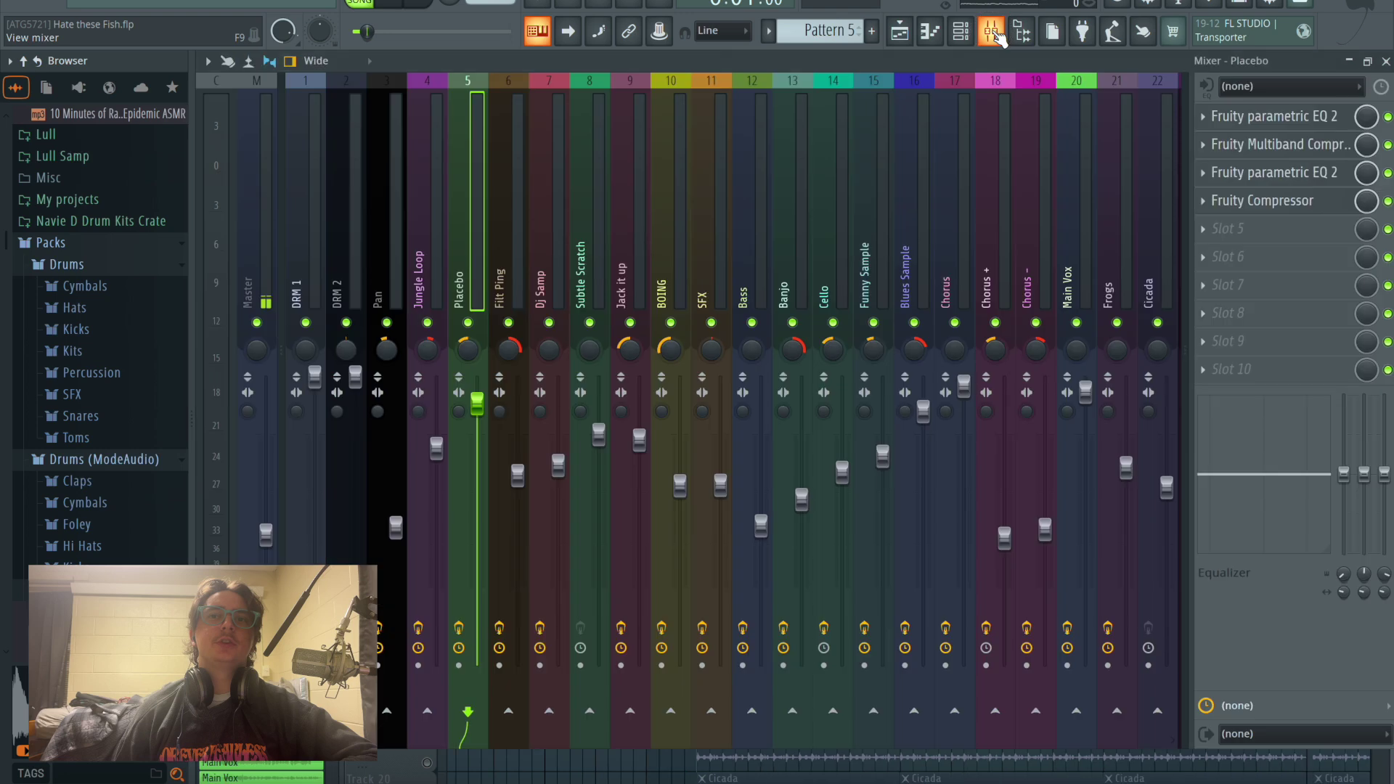
{"action": "left_click", "coordinate": [266, 221]}
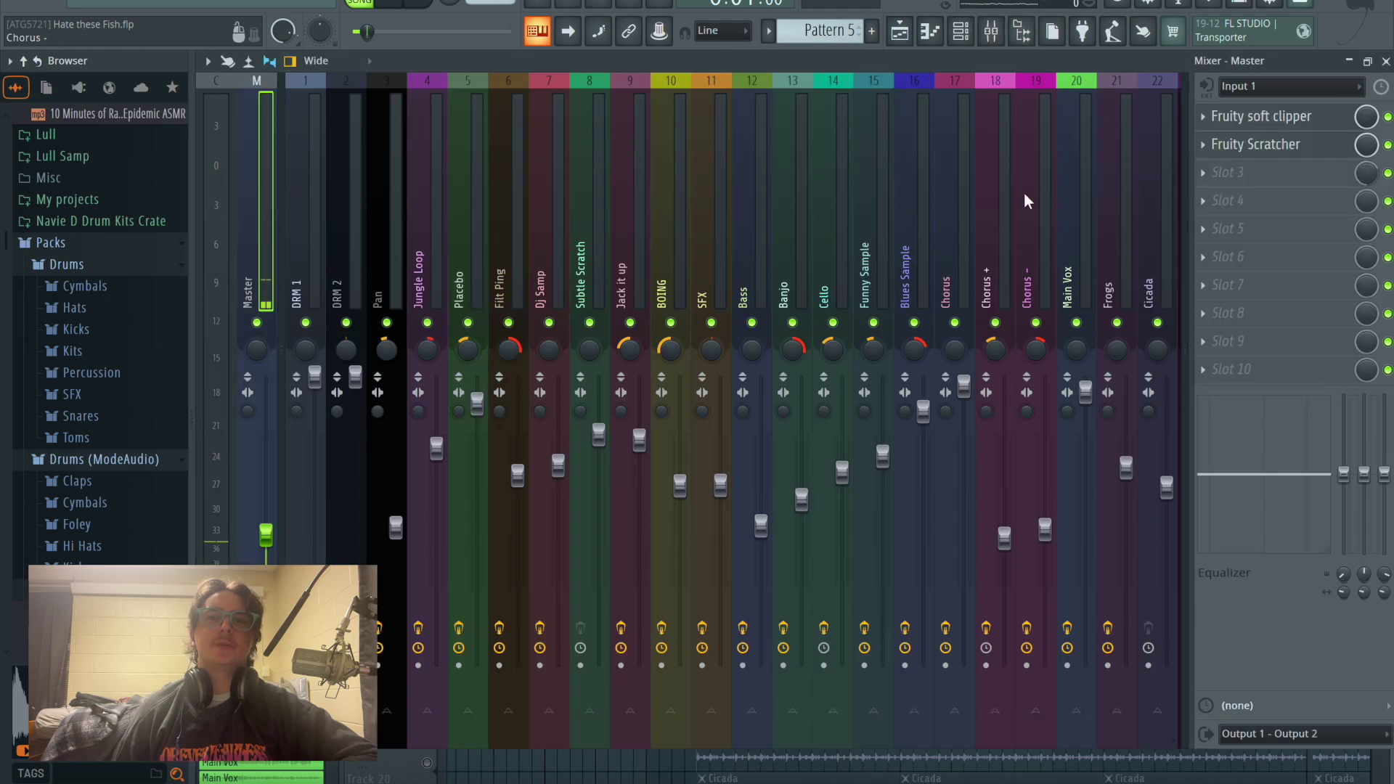
{"action": "left_click", "coordinate": [1266, 145]}
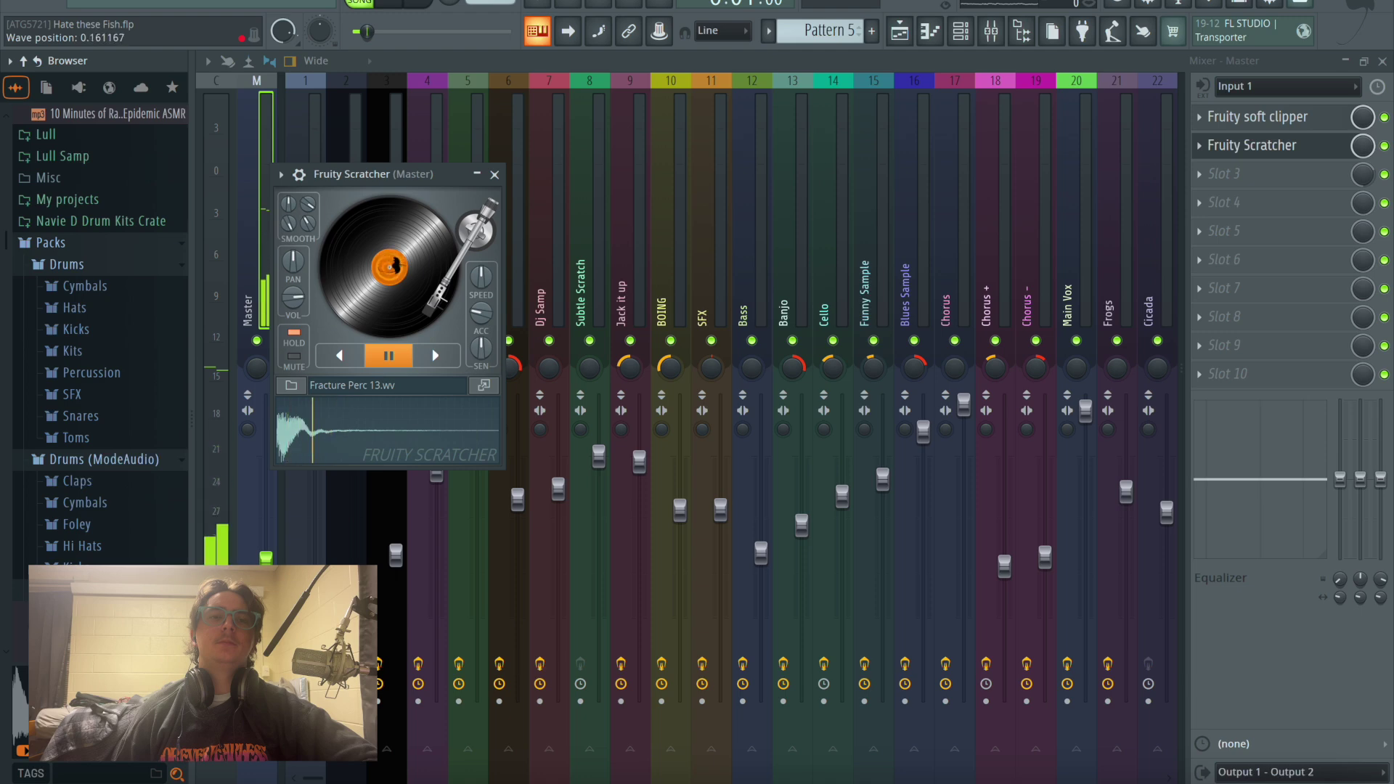
{"action": "key", "text": "Escape"}
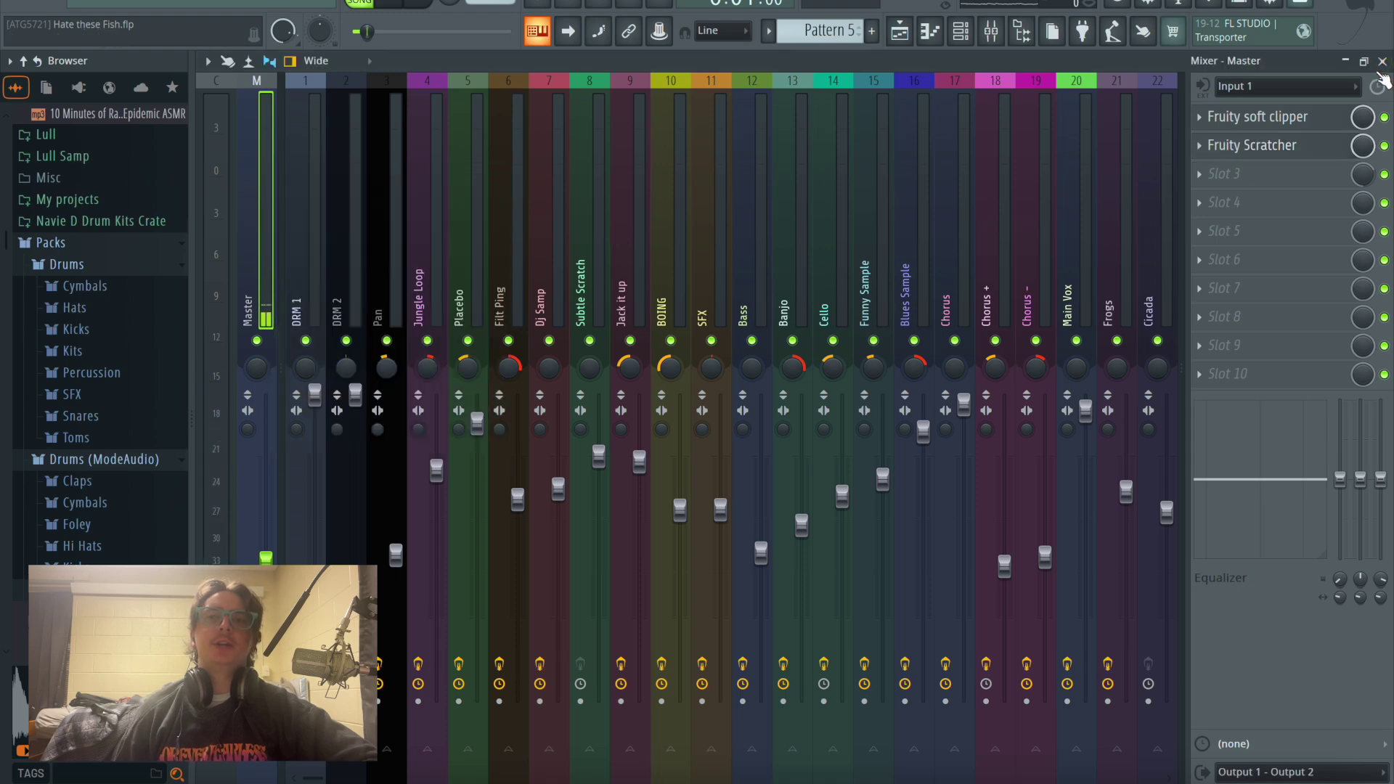
{"action": "left_click", "coordinate": [1382, 61]}
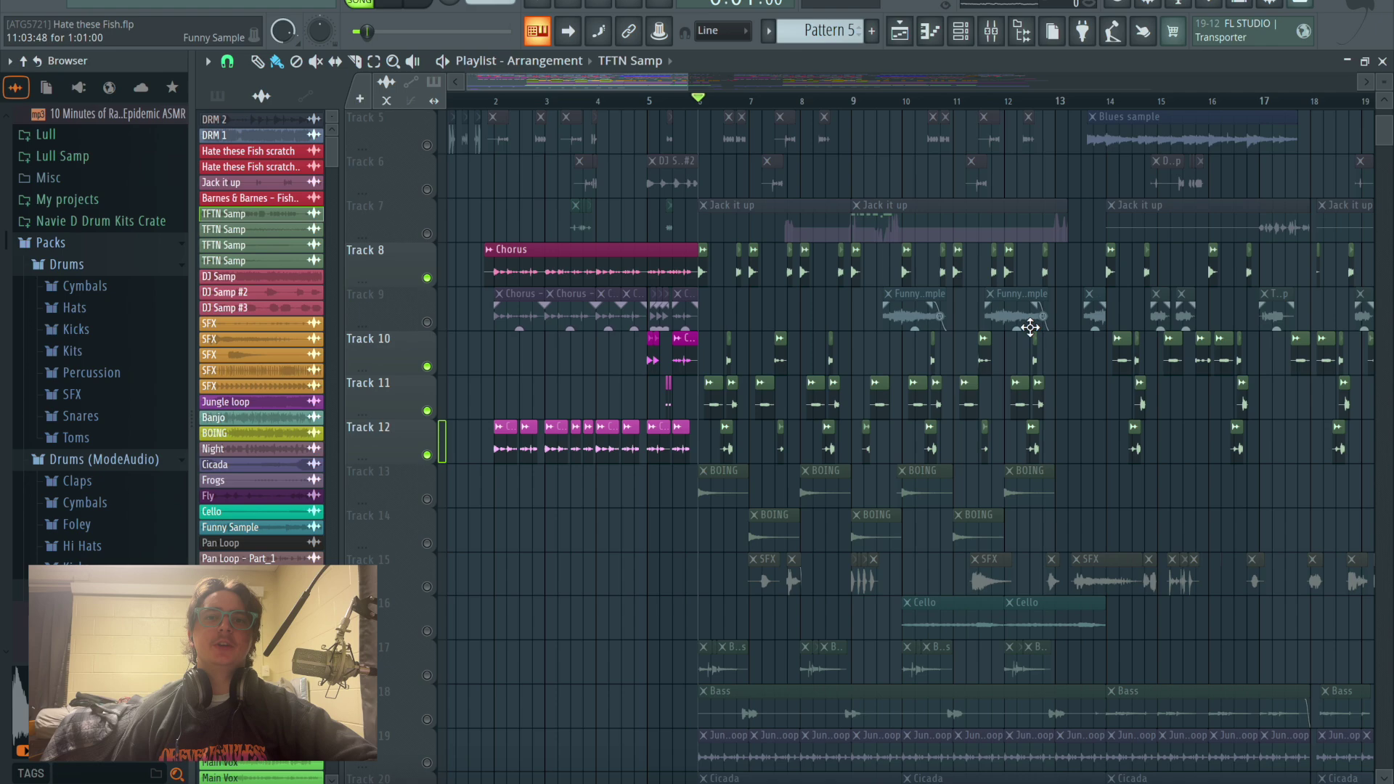
Step: Unmute Tracks 5 and 6 with the DJ sample clips
{"action": "scroll", "coordinate": [1030, 327], "scroll_direction": "up", "scroll_amount": 1}
{"action": "left_click", "coordinate": [426, 233]}
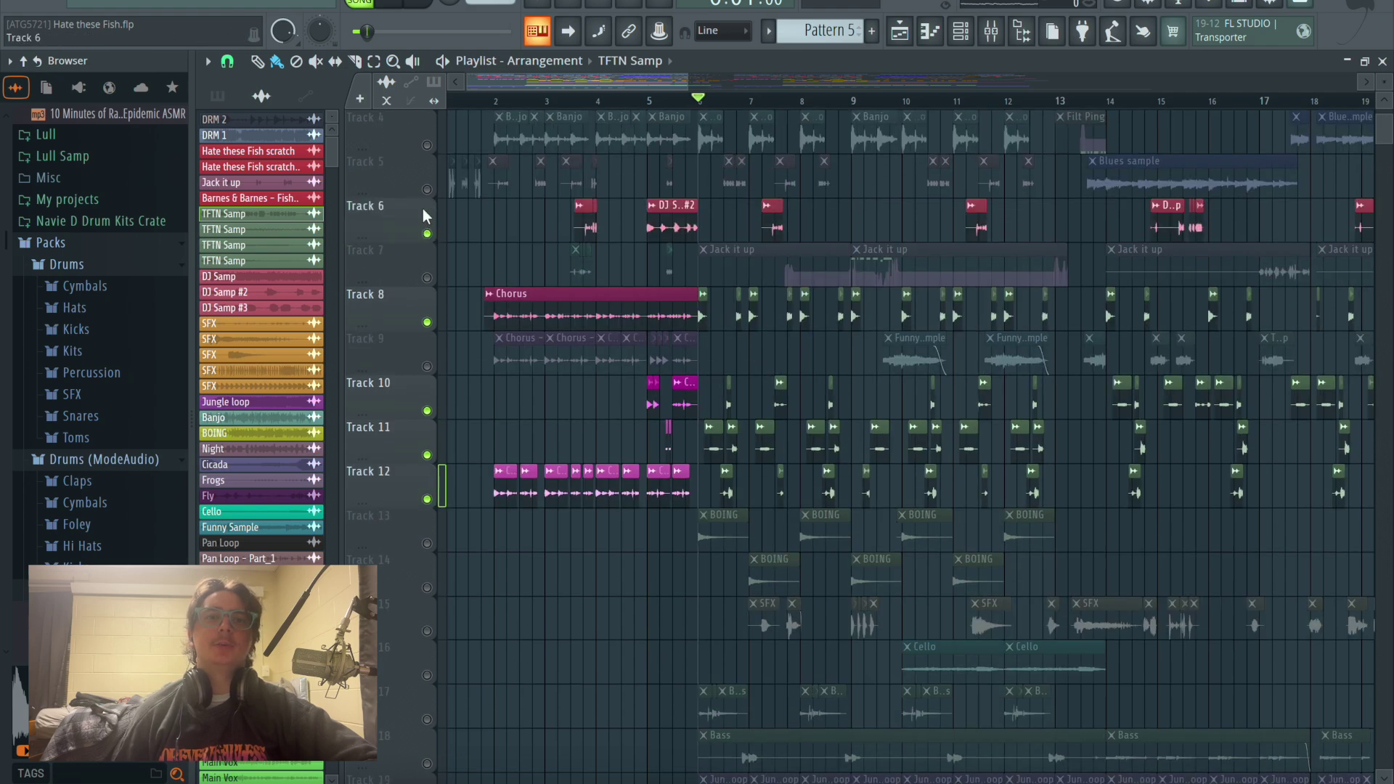
{"action": "left_click", "coordinate": [426, 189]}
Step: Play the TFTN Samp clips on Tracks 8 and 10 to 12 together with the DJ samples on Tracks 5 and 6 from bar 6
{"action": "scroll", "coordinate": [737, 373], "scroll_direction": "up", "scroll_amount": 2}
{"action": "scroll", "coordinate": [735, 372], "scroll_direction": "down", "scroll_amount": 9}
{"action": "scroll", "coordinate": [736, 371], "scroll_direction": "up", "scroll_amount": 10}
{"action": "scroll", "coordinate": [703, 379], "scroll_direction": "down", "scroll_amount": 6}
{"action": "scroll", "coordinate": [683, 374], "scroll_direction": "up", "scroll_amount": 1}
{"action": "scroll", "coordinate": [685, 372], "scroll_direction": "up", "scroll_amount": 6}
{"action": "scroll", "coordinate": [828, 368], "scroll_direction": "down", "scroll_amount": 1}
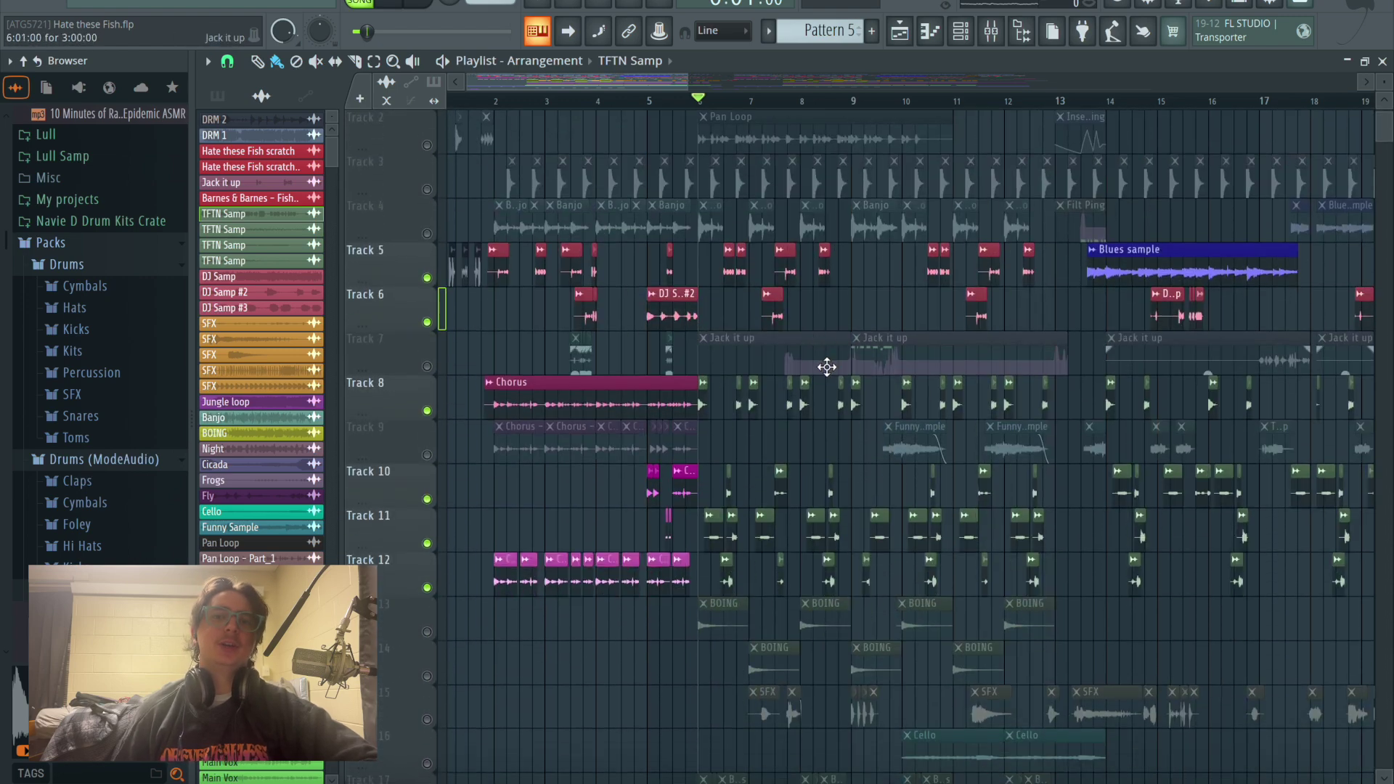
{"action": "scroll", "coordinate": [827, 367], "scroll_direction": "down", "scroll_amount": 2}
{"action": "key", "text": "space"}
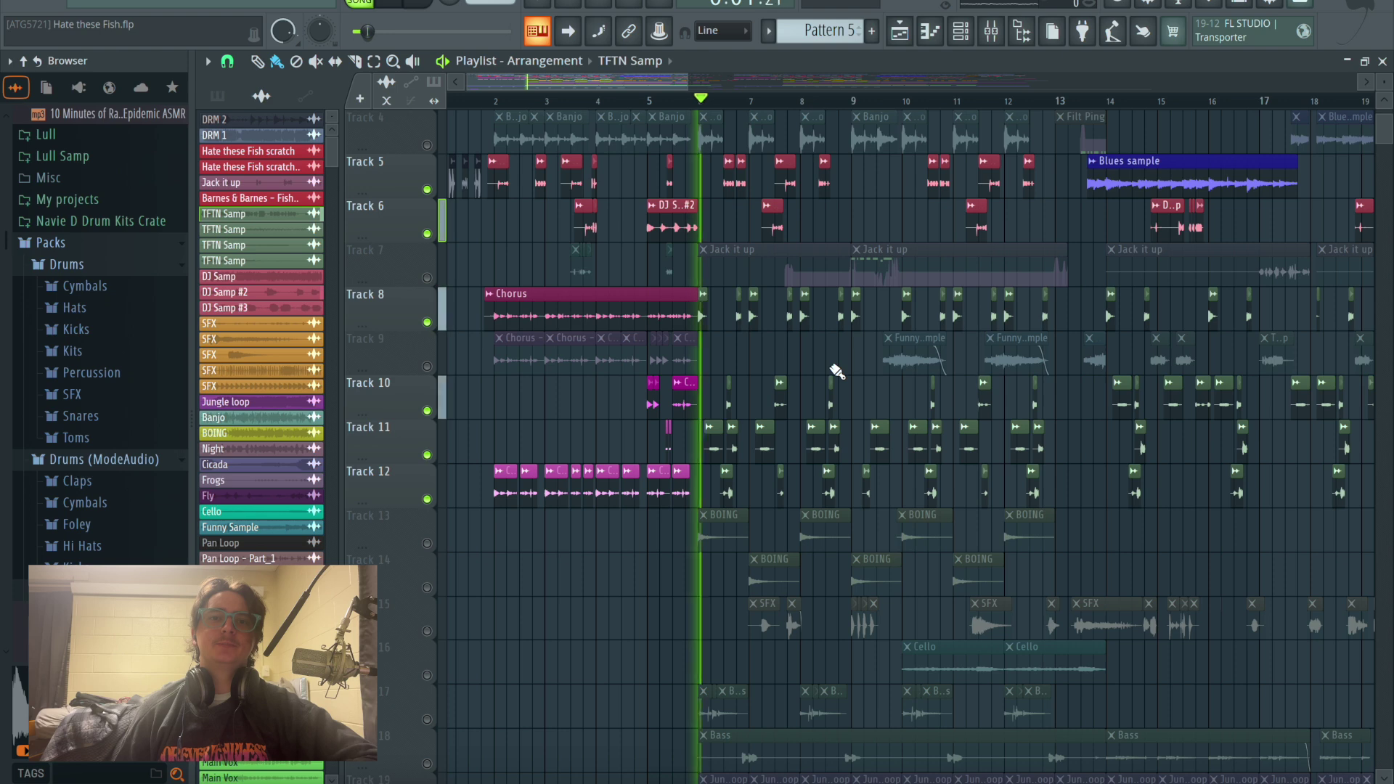
{"action": "scroll", "coordinate": [837, 372], "scroll_direction": "down", "scroll_amount": 2}
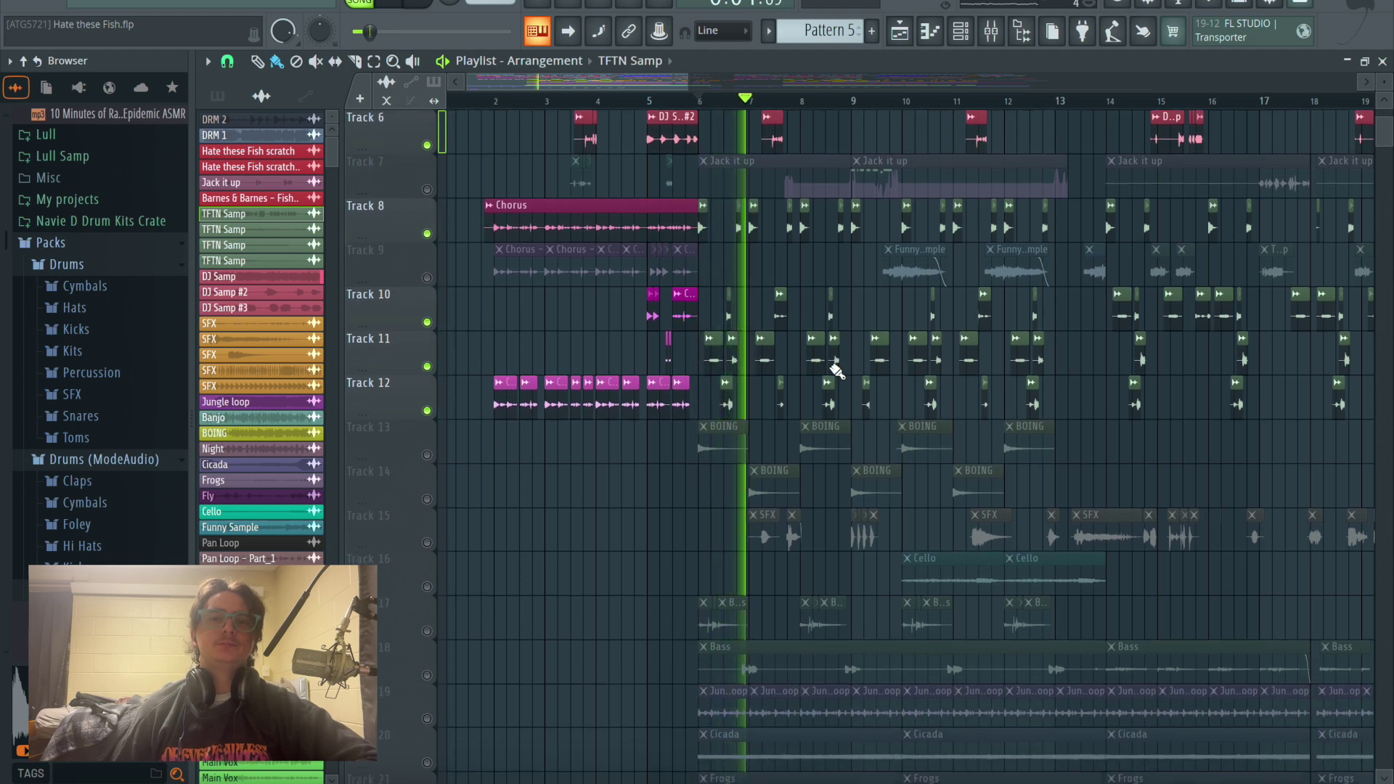
{"action": "scroll", "coordinate": [837, 371], "scroll_direction": "down", "scroll_amount": 2}
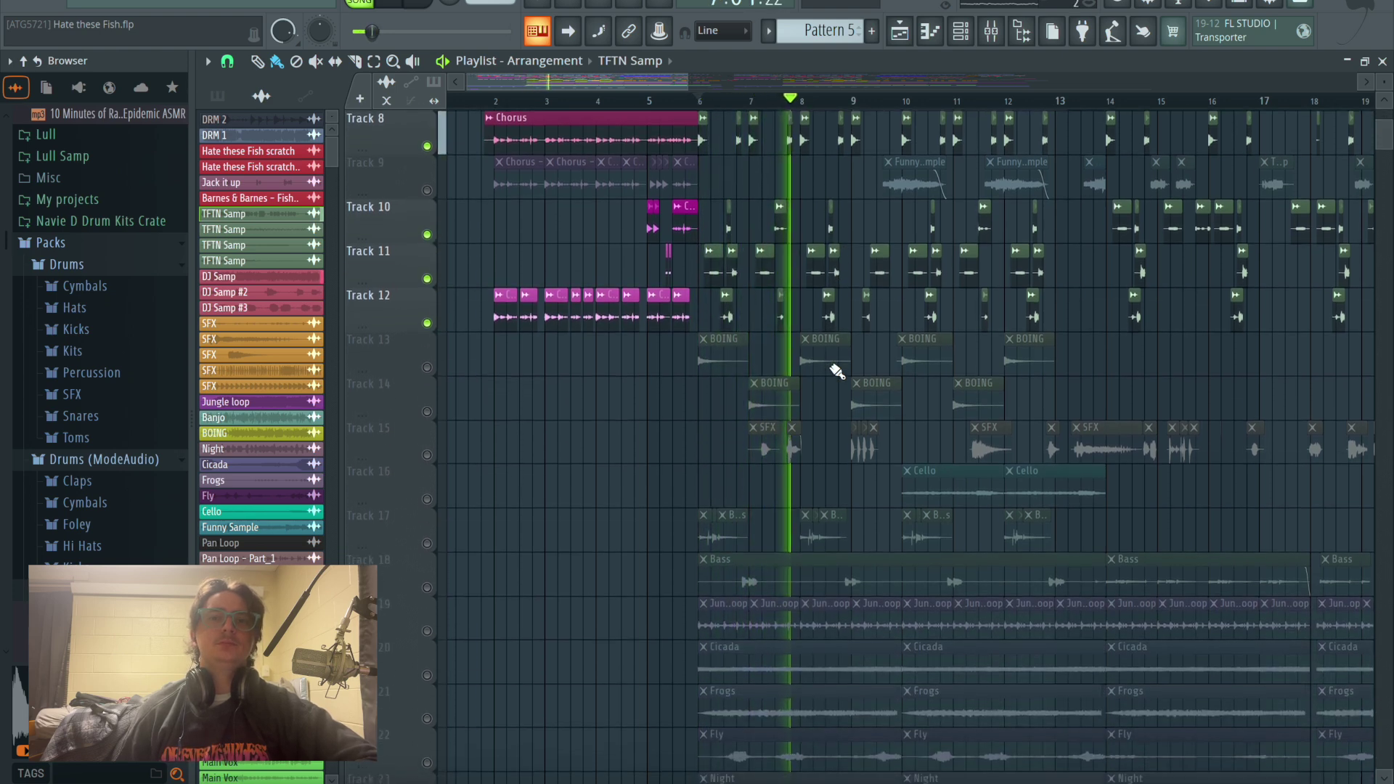
{"action": "scroll", "coordinate": [837, 371], "scroll_direction": "up", "scroll_amount": 3}
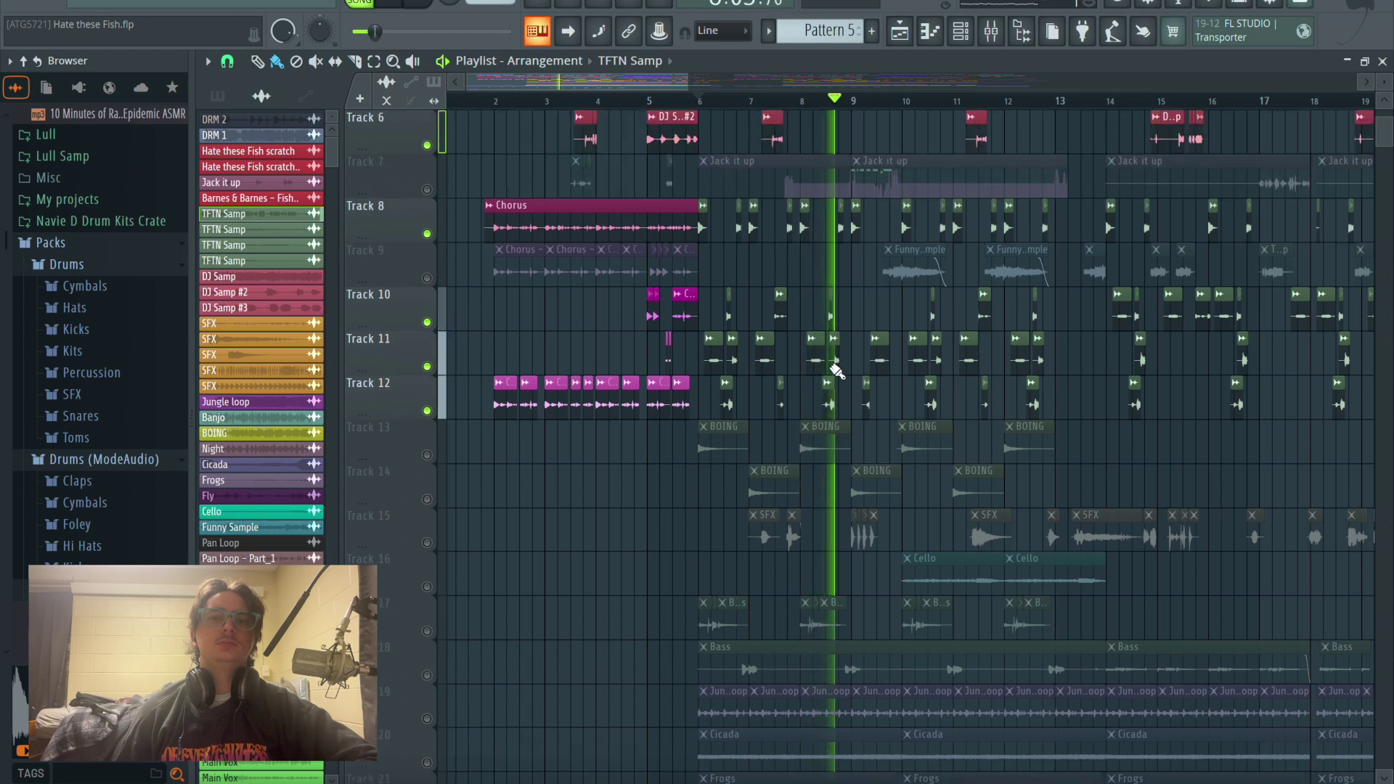
{"action": "key", "text": "space"}
{"action": "scroll", "coordinate": [837, 372], "scroll_direction": "up", "scroll_amount": 4}
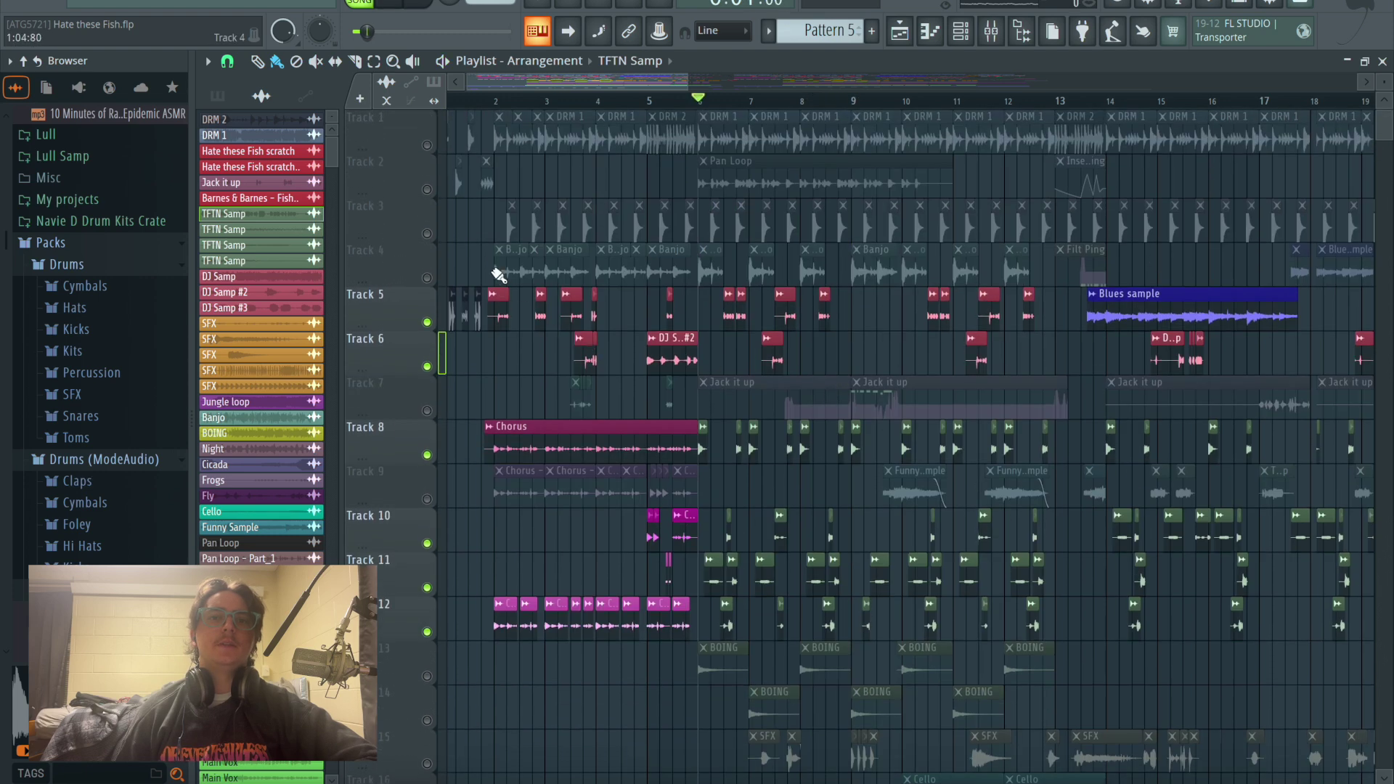
Step: Unmute Tracks 1 to 4 with the drum, Pan Loop and Banjo clips
{"action": "left_click", "coordinate": [433, 277]}
{"action": "left_click", "coordinate": [434, 233]}
{"action": "left_click", "coordinate": [426, 145]}
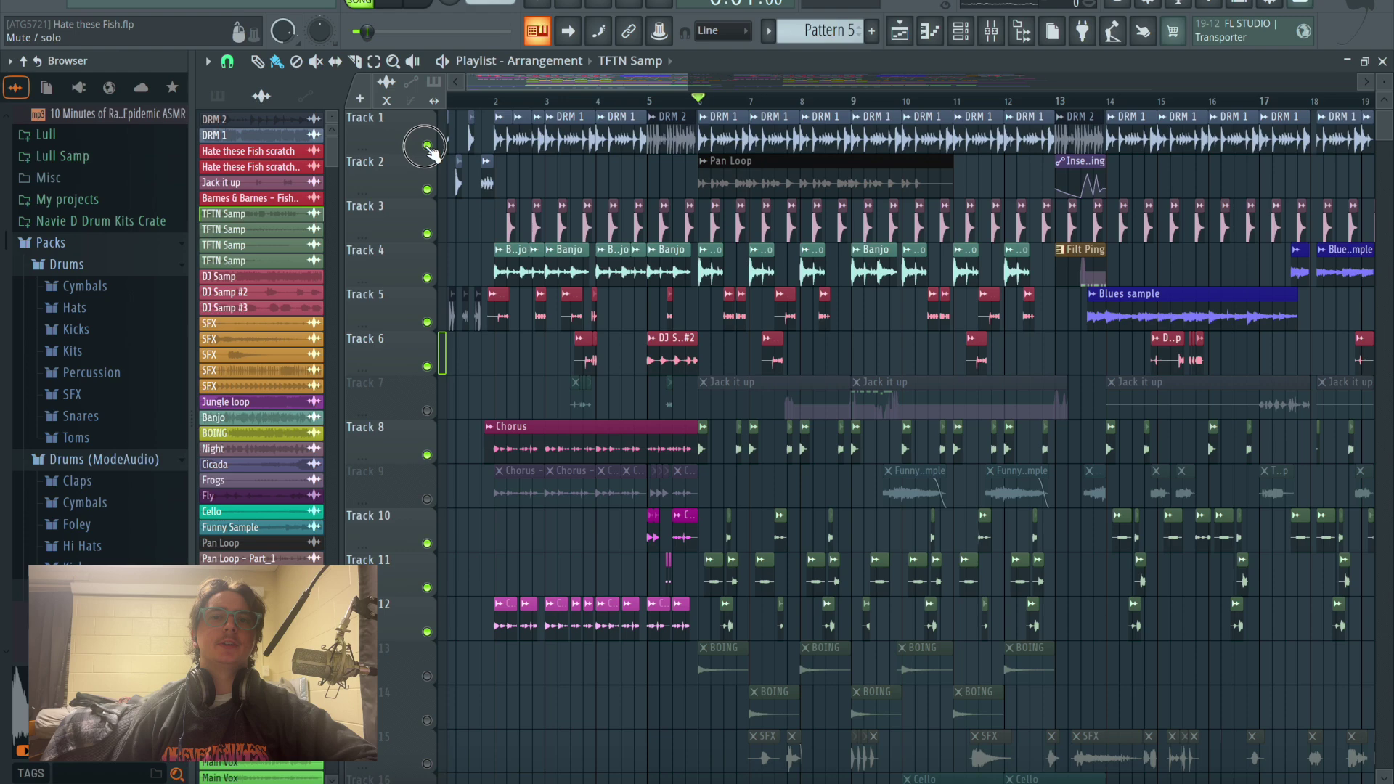
Step: Unmute Tracks 19 to 24 with the jungle loop, Cicada, Frogs, Fly and Night clips and the Ambient Bus filter automation
{"action": "scroll", "coordinate": [508, 290], "scroll_direction": "down", "scroll_amount": 14}
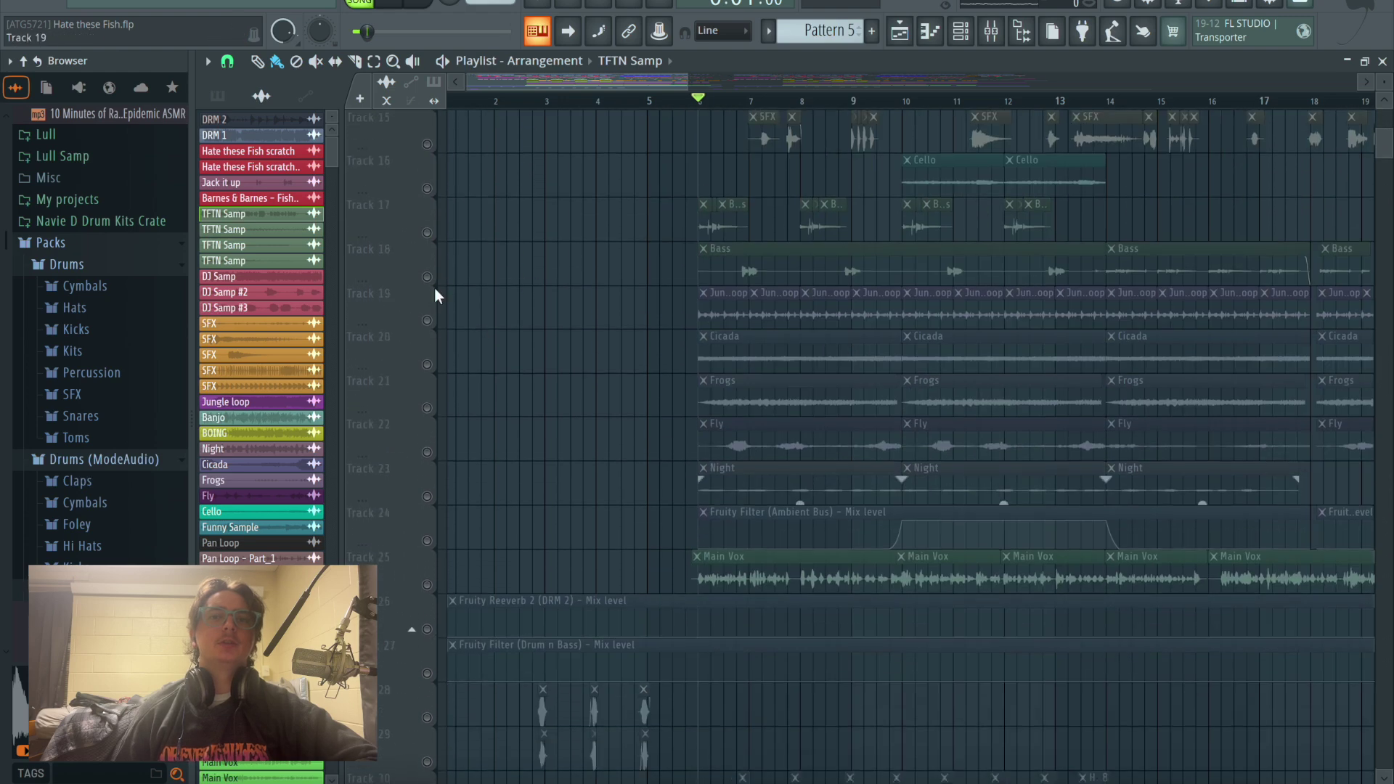
{"action": "scroll", "coordinate": [439, 290], "scroll_direction": "down", "scroll_amount": 1}
{"action": "left_click", "coordinate": [427, 276]}
{"action": "left_click", "coordinate": [427, 320]}
{"action": "scroll", "coordinate": [450, 337], "scroll_direction": "down", "scroll_amount": 1}
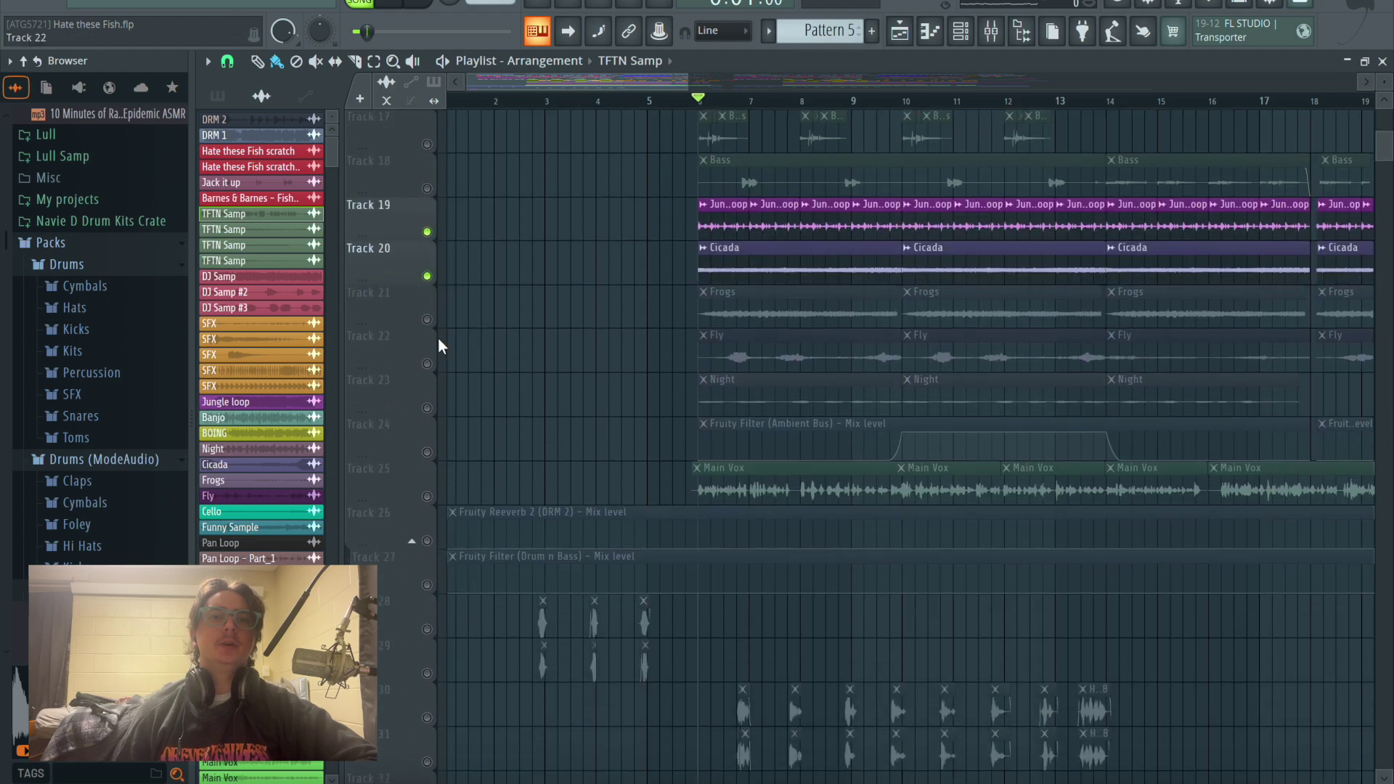
{"action": "left_click", "coordinate": [427, 321]}
{"action": "left_click", "coordinate": [427, 363]}
{"action": "left_click", "coordinate": [427, 407]}
{"action": "left_click", "coordinate": [427, 451]}
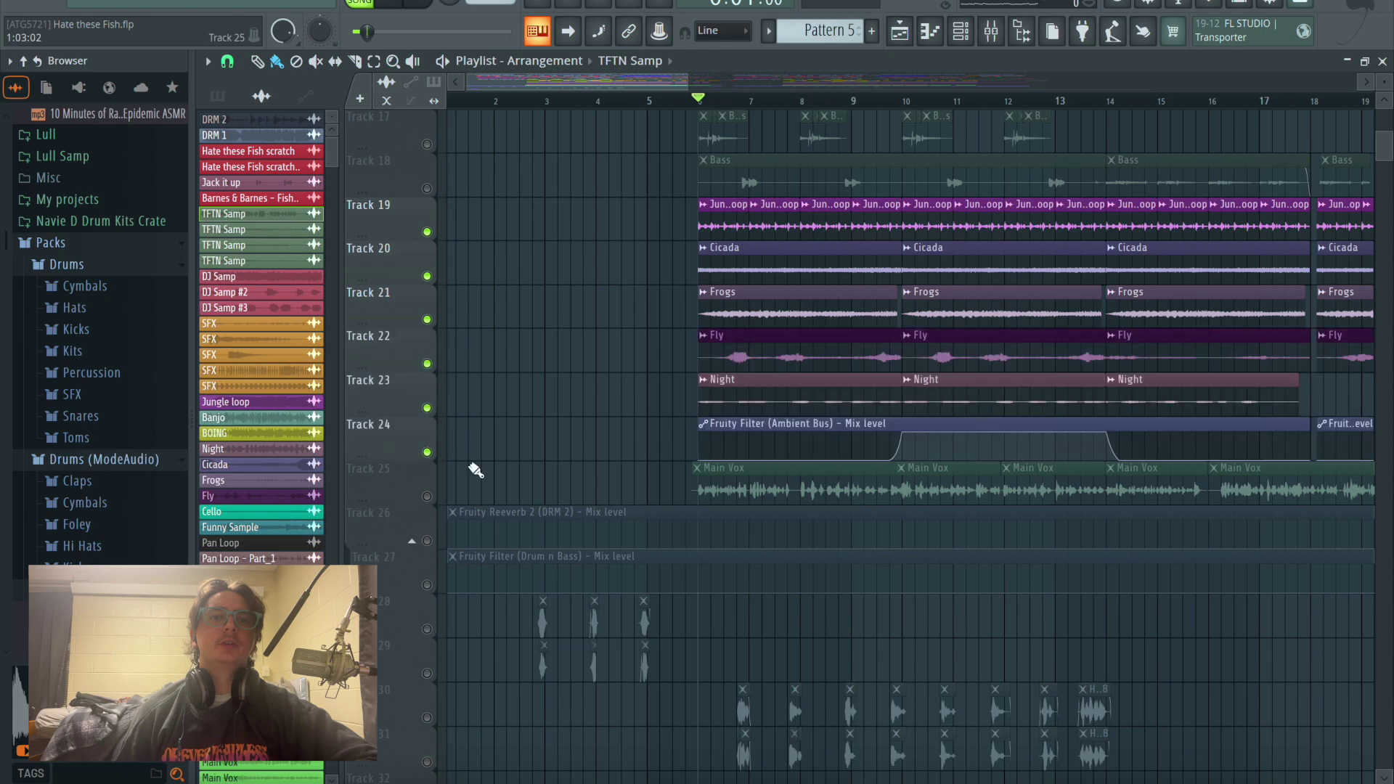
Step: Unmute the Main Vox on Track 25 and start a short playback from bar 6
{"action": "scroll", "coordinate": [450, 471], "scroll_direction": "down", "scroll_amount": 1}
{"action": "left_click", "coordinate": [426, 451]}
{"action": "key", "text": "space"}
{"action": "scroll", "coordinate": [540, 377], "scroll_direction": "up", "scroll_amount": 10}
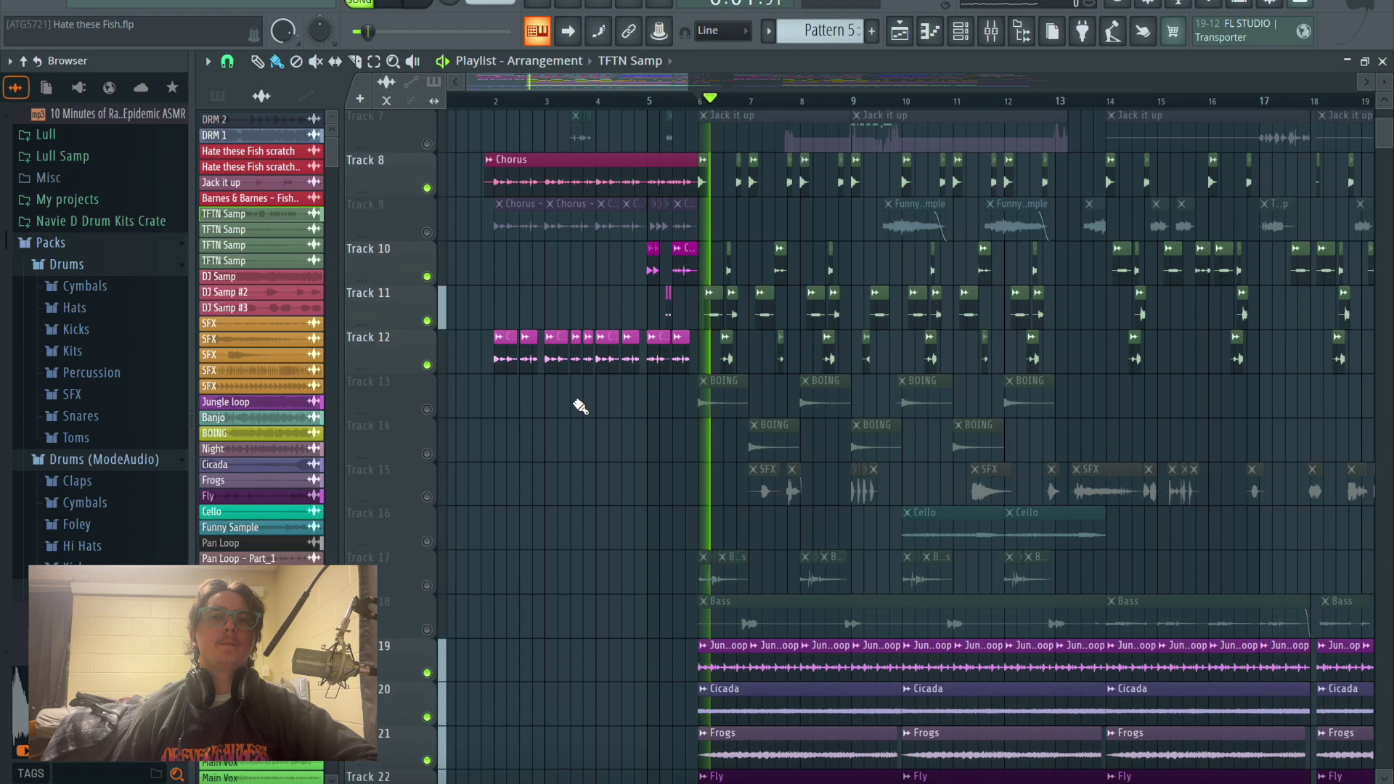
{"action": "scroll", "coordinate": [552, 435], "scroll_direction": "down", "scroll_amount": 11}
{"action": "scroll", "coordinate": [553, 440], "scroll_direction": "down", "scroll_amount": 2}
{"action": "key", "text": "space"}
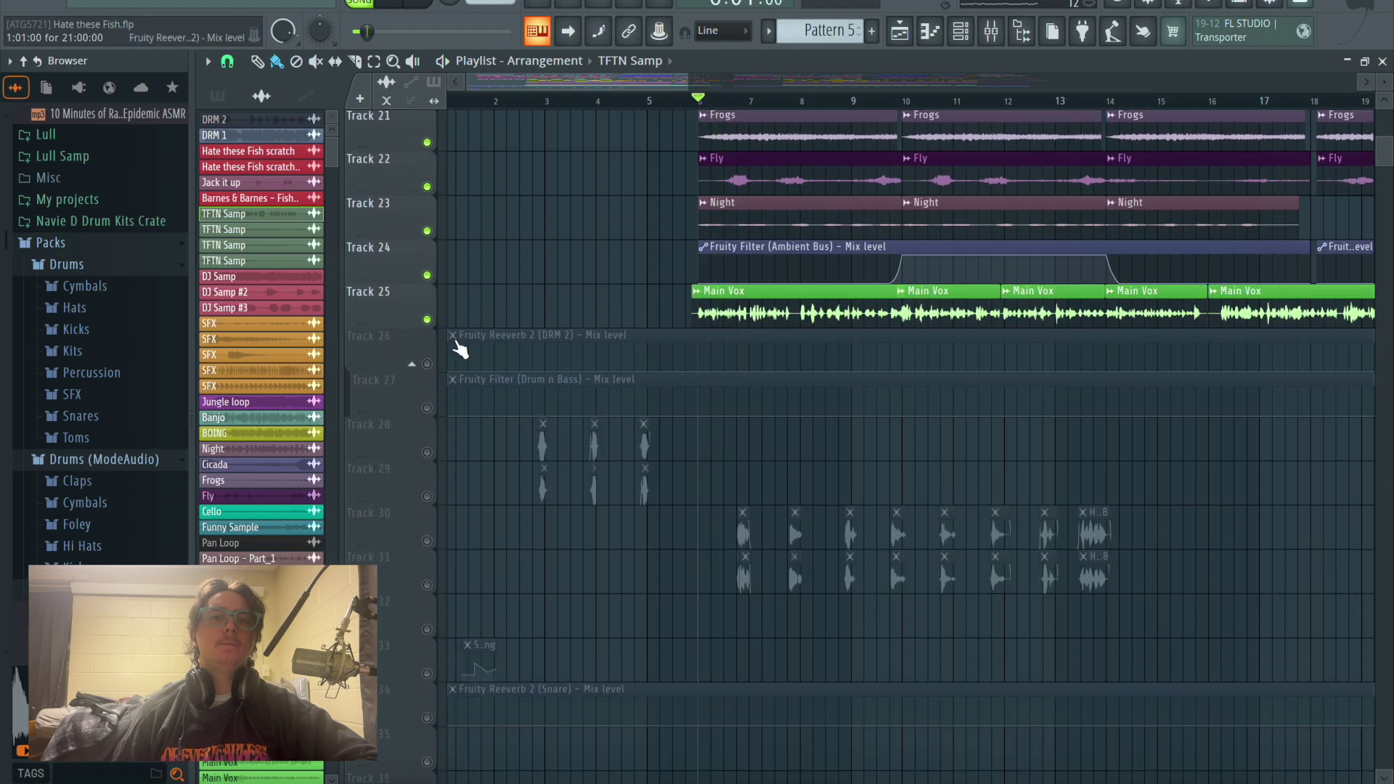
Step: Mute the Main Vox on Track 25 and play the section from bar 6
{"action": "left_click", "coordinate": [427, 319]}
{"action": "scroll", "coordinate": [535, 315], "scroll_direction": "up", "scroll_amount": 20}
{"action": "key", "text": "space"}
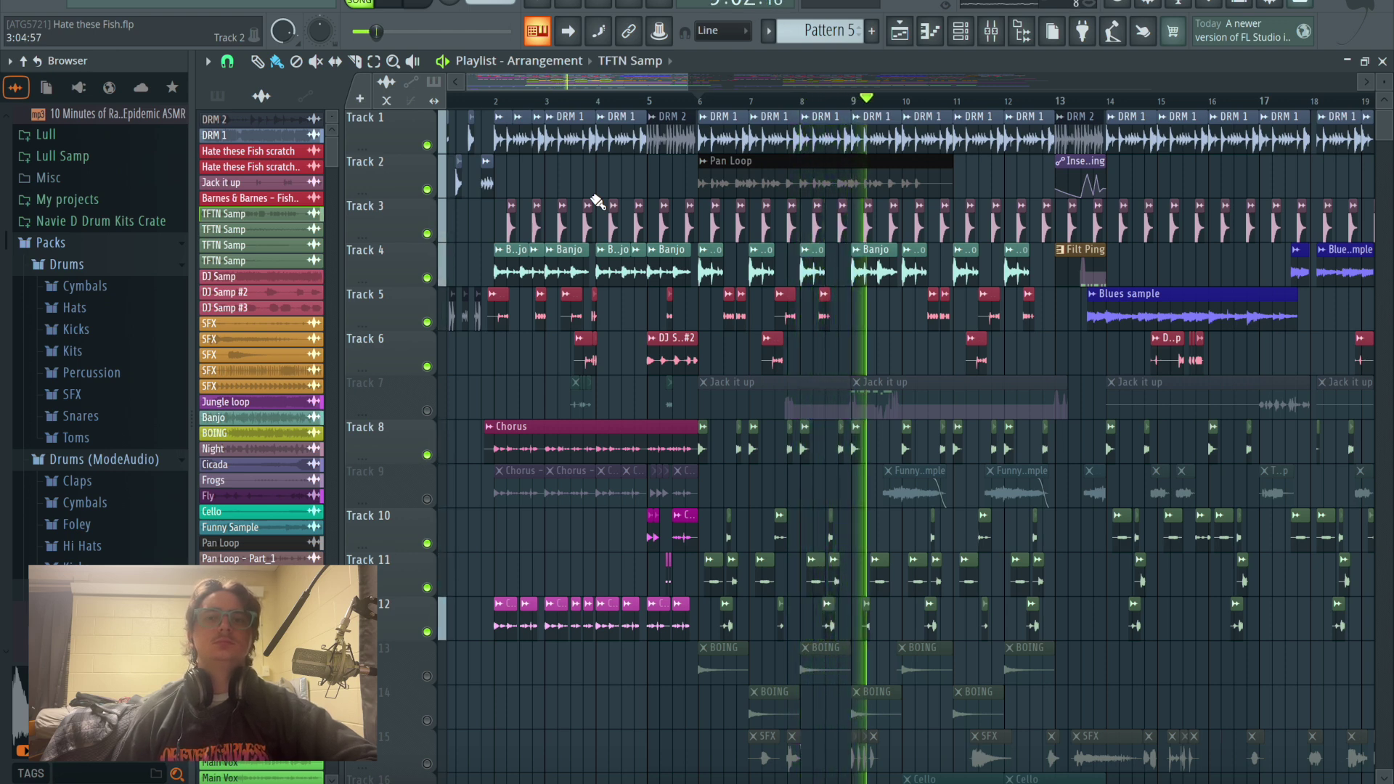
Step: Unmute the Jack it up clips on Track 7 and replay the layers from bar 6
{"action": "scroll", "coordinate": [597, 201], "scroll_direction": "down", "scroll_amount": 1}
{"action": "left_click", "coordinate": [427, 366]}
{"action": "key", "text": "space"}
{"action": "key", "text": "space"}
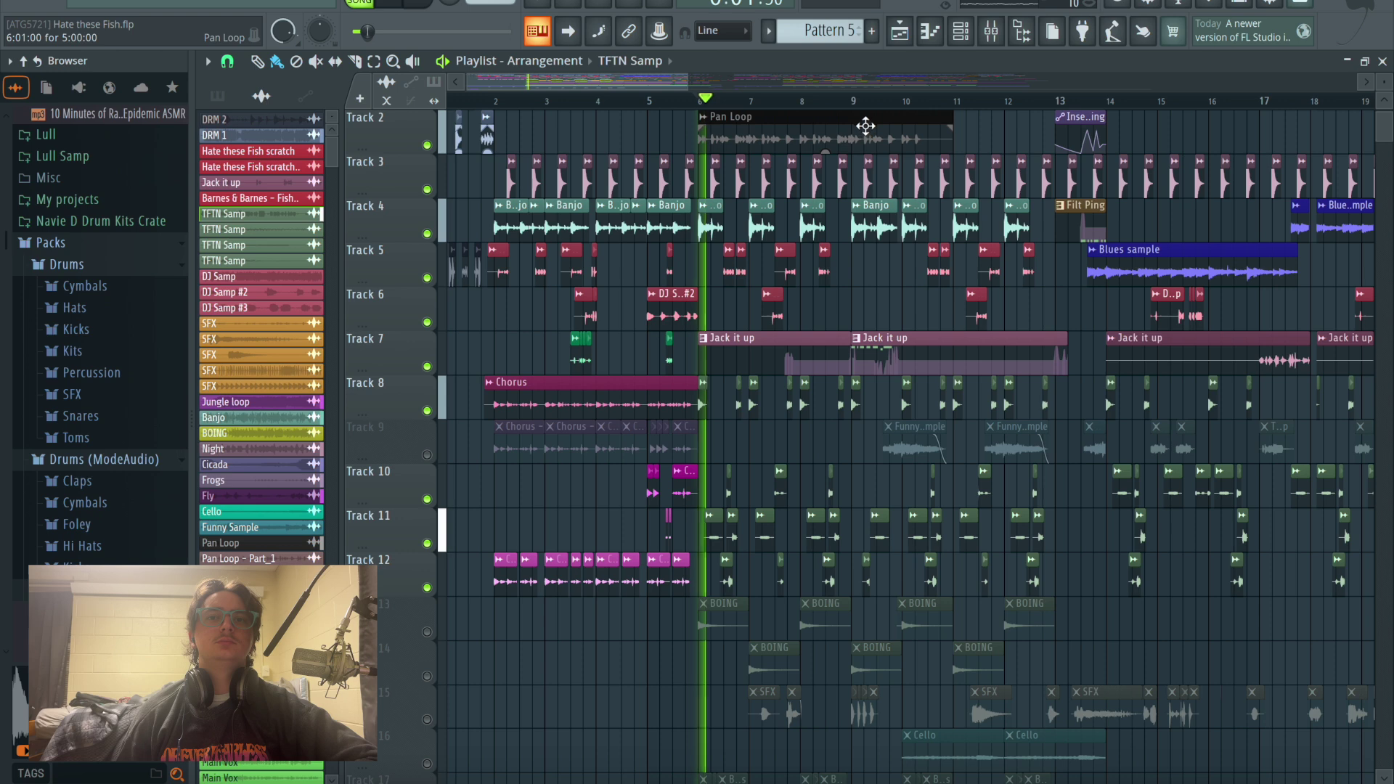
{"action": "scroll", "coordinate": [668, 178], "scroll_direction": "down", "scroll_amount": 1}
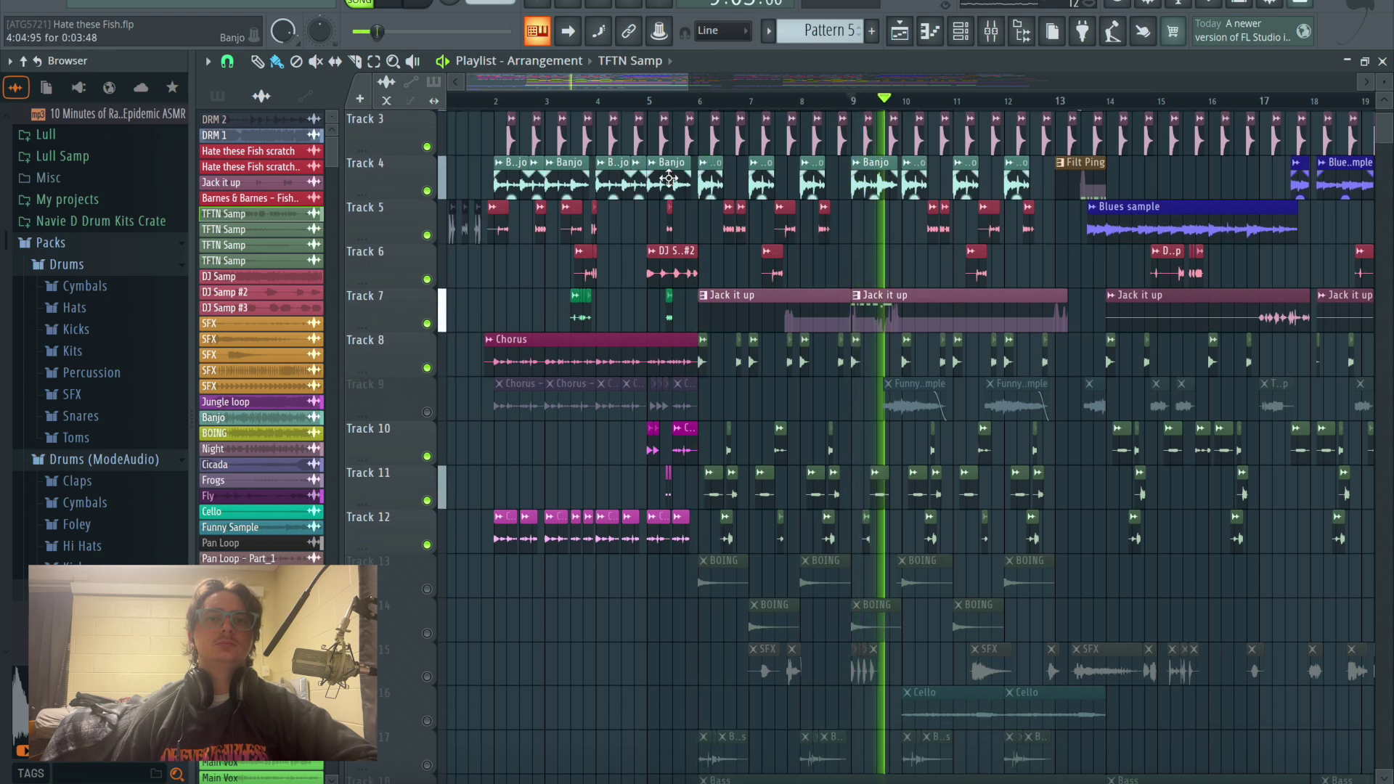
{"action": "left_click", "coordinate": [700, 98]}
Step: Unmute the BOING clips on Tracks 13 and 14 and play them briefly with the other layers
{"action": "scroll", "coordinate": [747, 264], "scroll_direction": "down", "scroll_amount": 2}
{"action": "scroll", "coordinate": [930, 399], "scroll_direction": "down", "scroll_amount": 4}
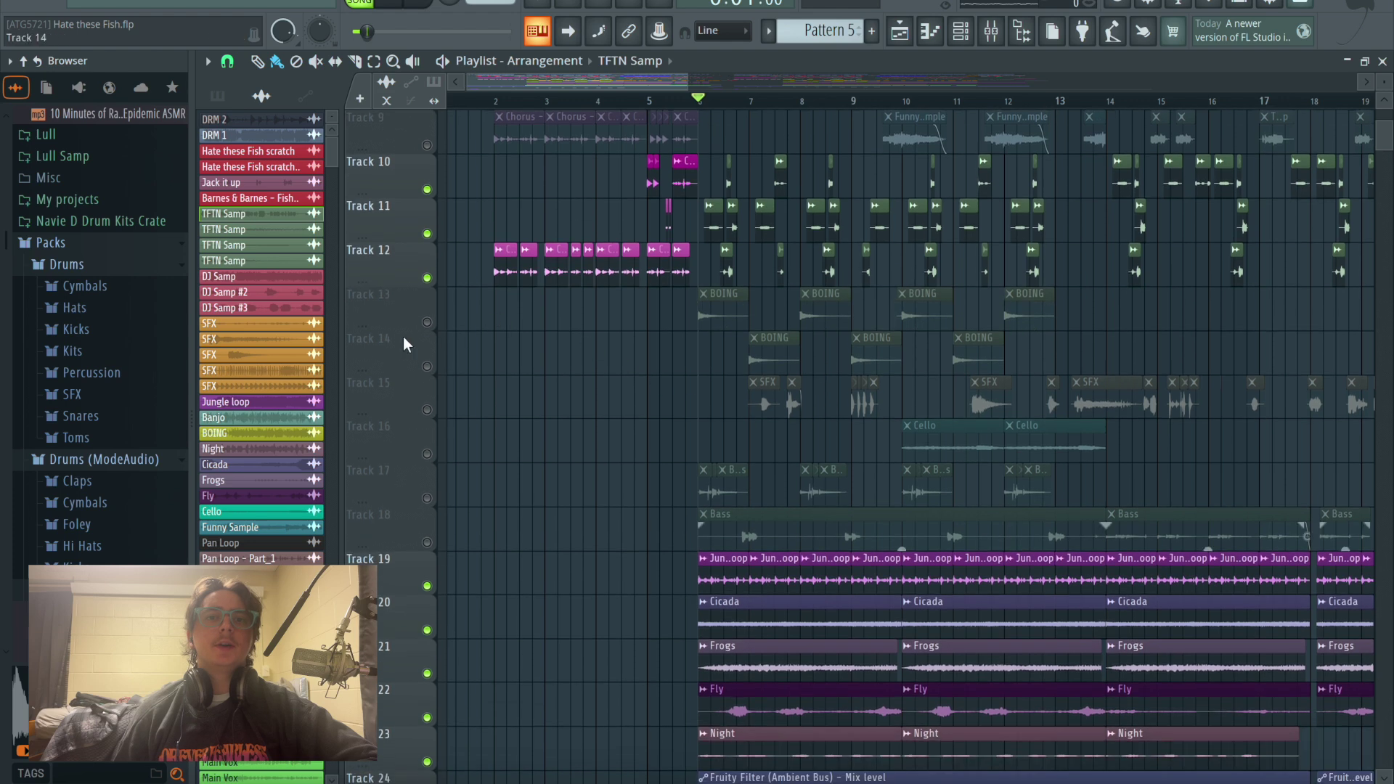
{"action": "left_click", "coordinate": [427, 322]}
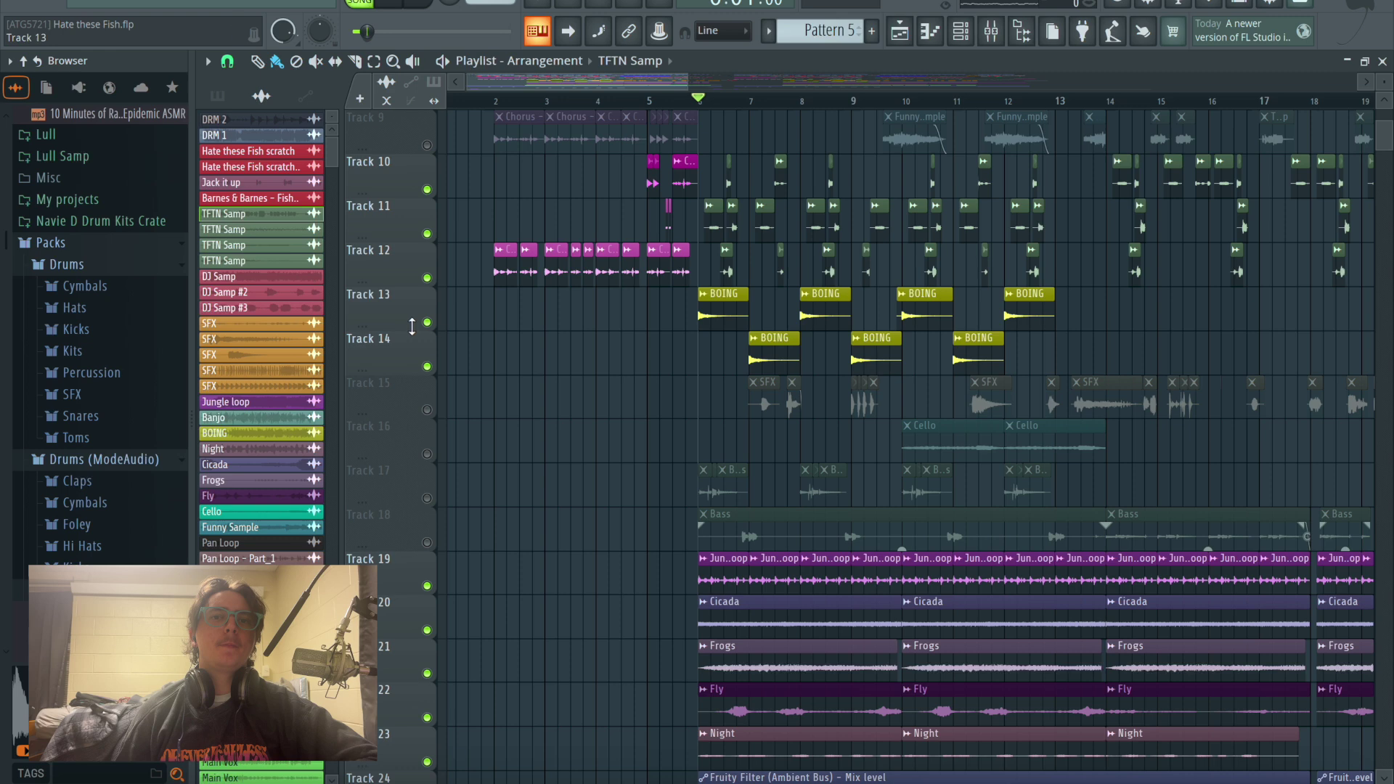
{"action": "key", "text": "space"}
{"action": "key", "text": "space"}
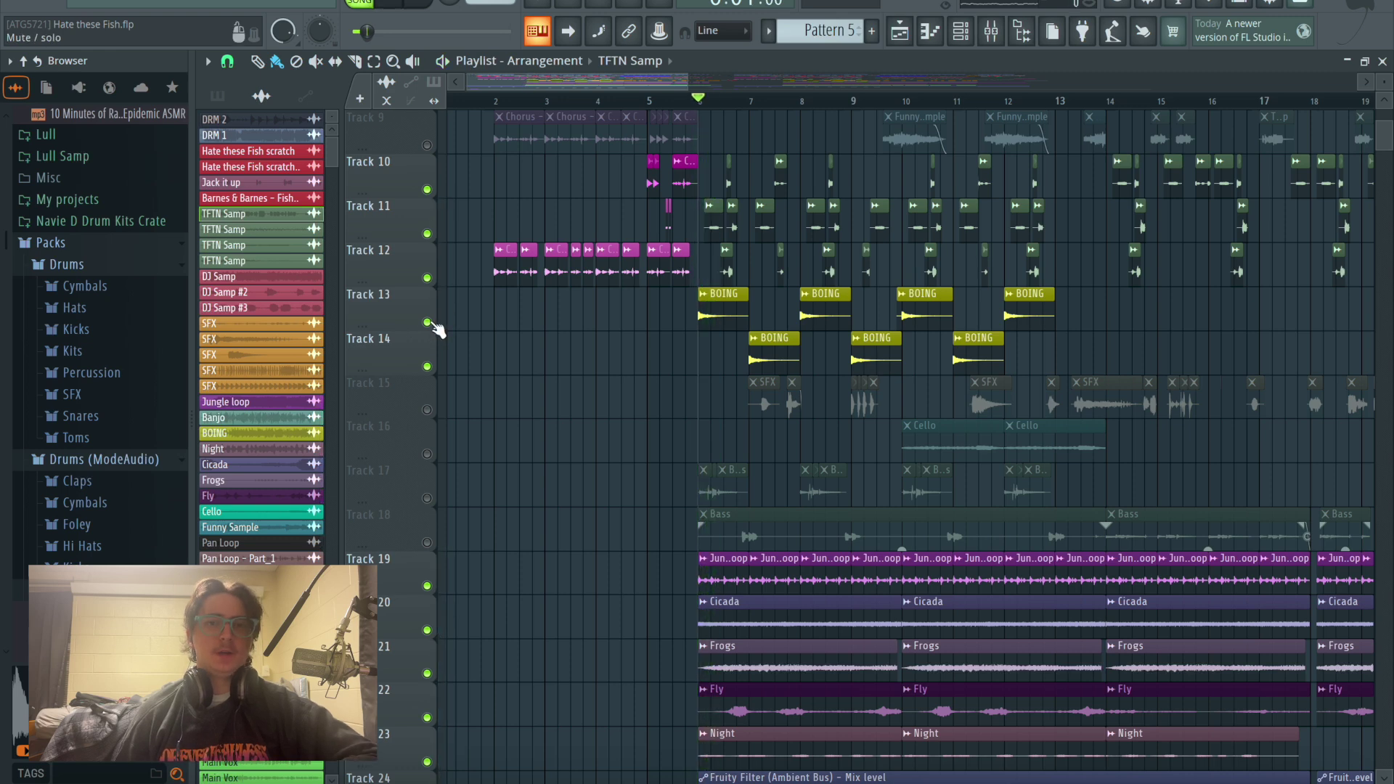
Step: Isolate the BOING clips on Tracks 13 and 14 and play them alone from bar 6
{"action": "right_click", "coordinate": [427, 322]}
{"action": "left_click", "coordinate": [427, 366]}
{"action": "key", "text": "space"}
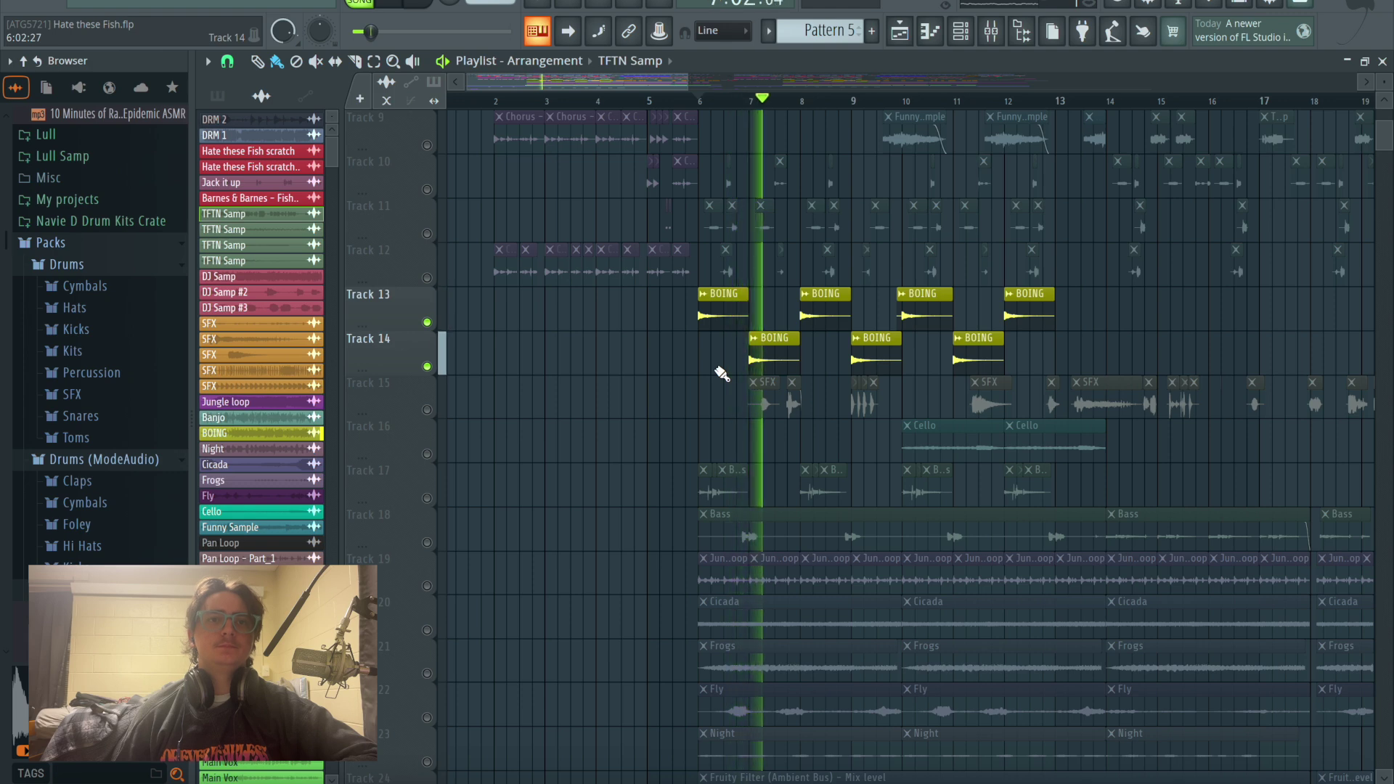
{"action": "key", "text": "space"}
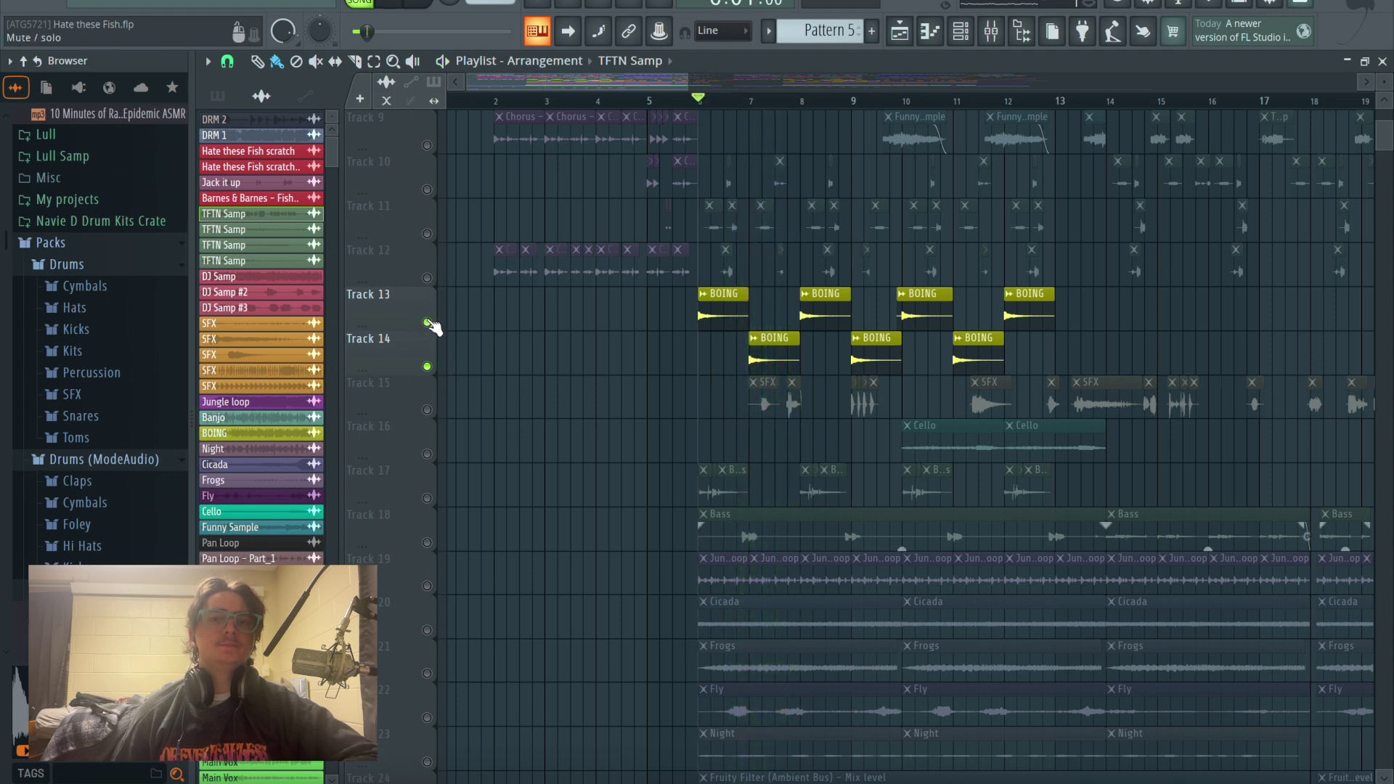
Step: End the isolation of the BOING tracks by reactivating all playlist tracks
{"action": "scroll", "coordinate": [675, 353], "scroll_direction": "up", "scroll_amount": 2}
{"action": "scroll", "coordinate": [460, 336], "scroll_direction": "down", "scroll_amount": 4}
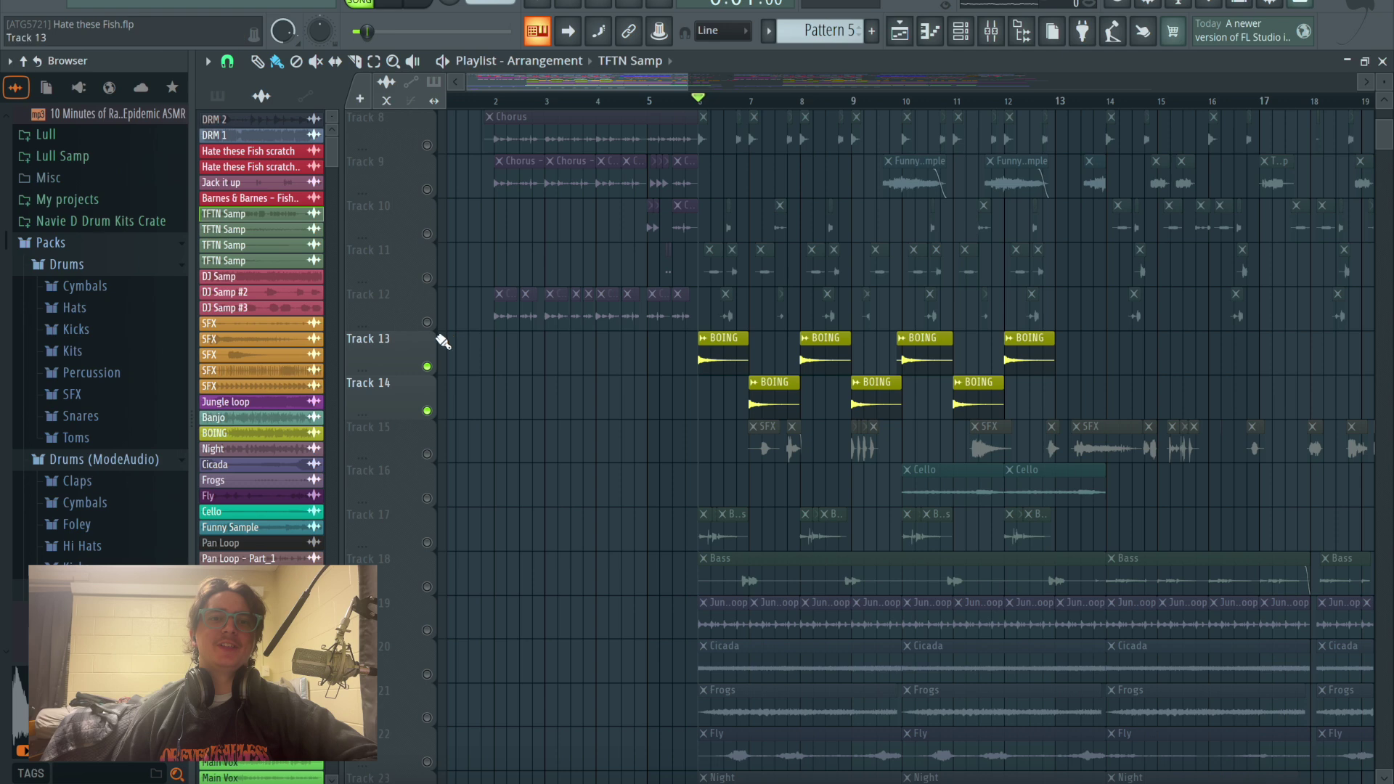
{"action": "scroll", "coordinate": [545, 403], "scroll_direction": "down", "scroll_amount": 3}
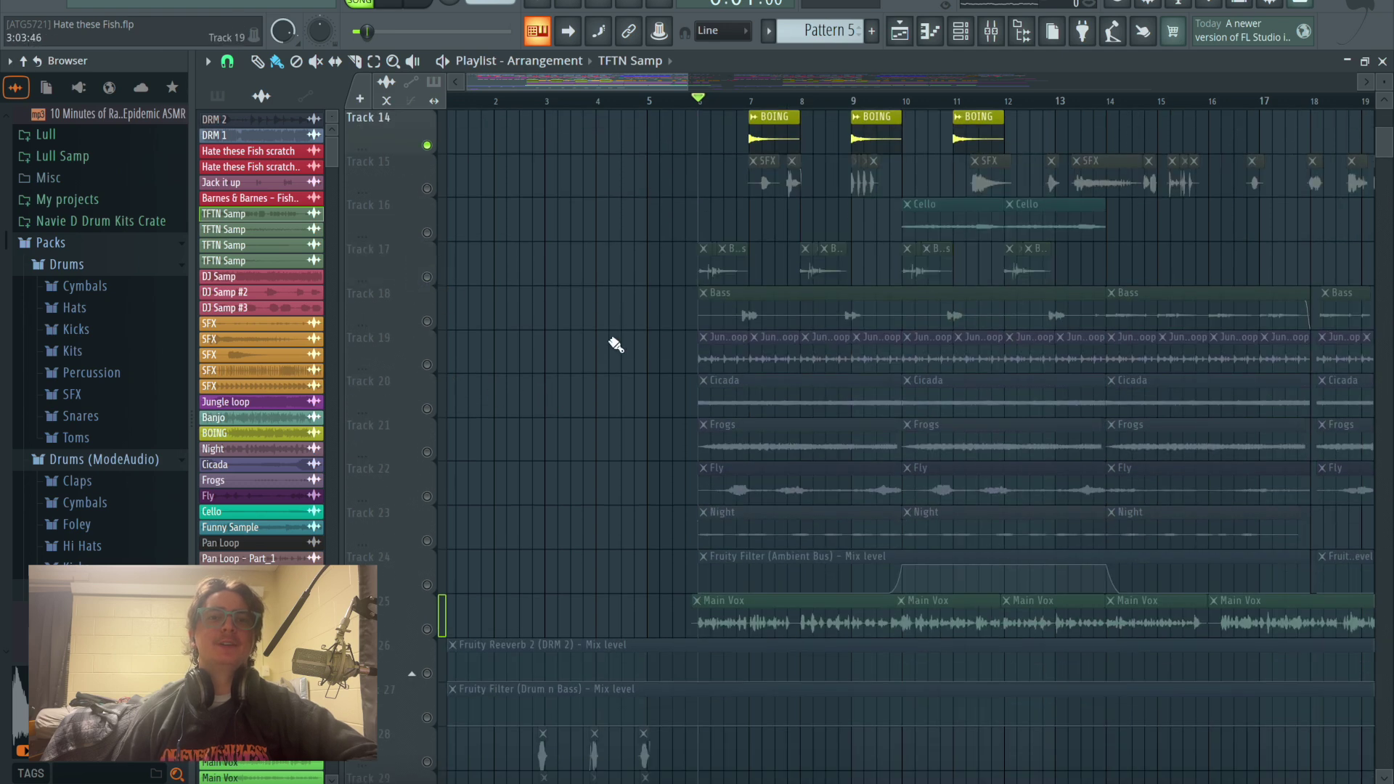
{"action": "right_click", "coordinate": [426, 278]}
{"action": "right_click", "coordinate": [426, 278]}
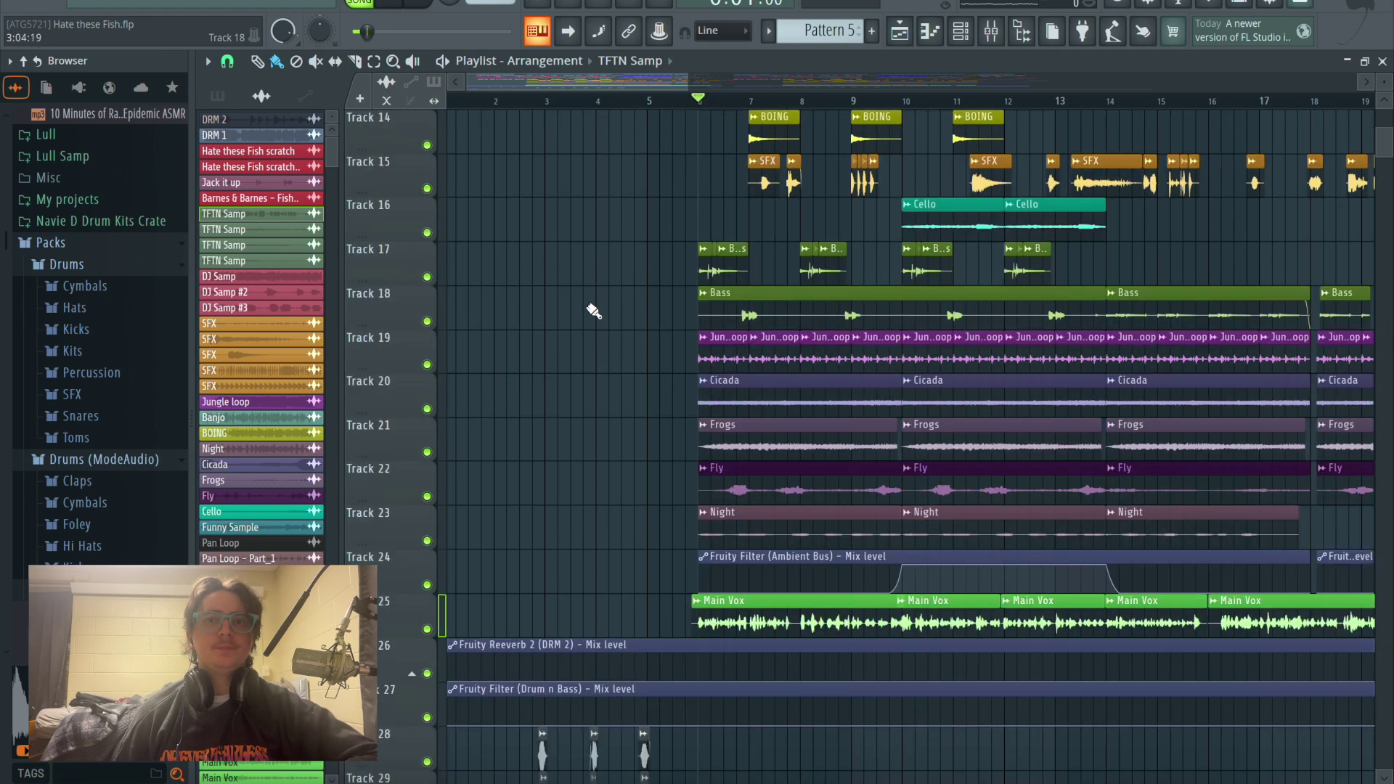
Step: Solo the SFX clips on Track 15 and play them at bars 7, 9 and 11, returning to bar 6
{"action": "right_click", "coordinate": [429, 188]}
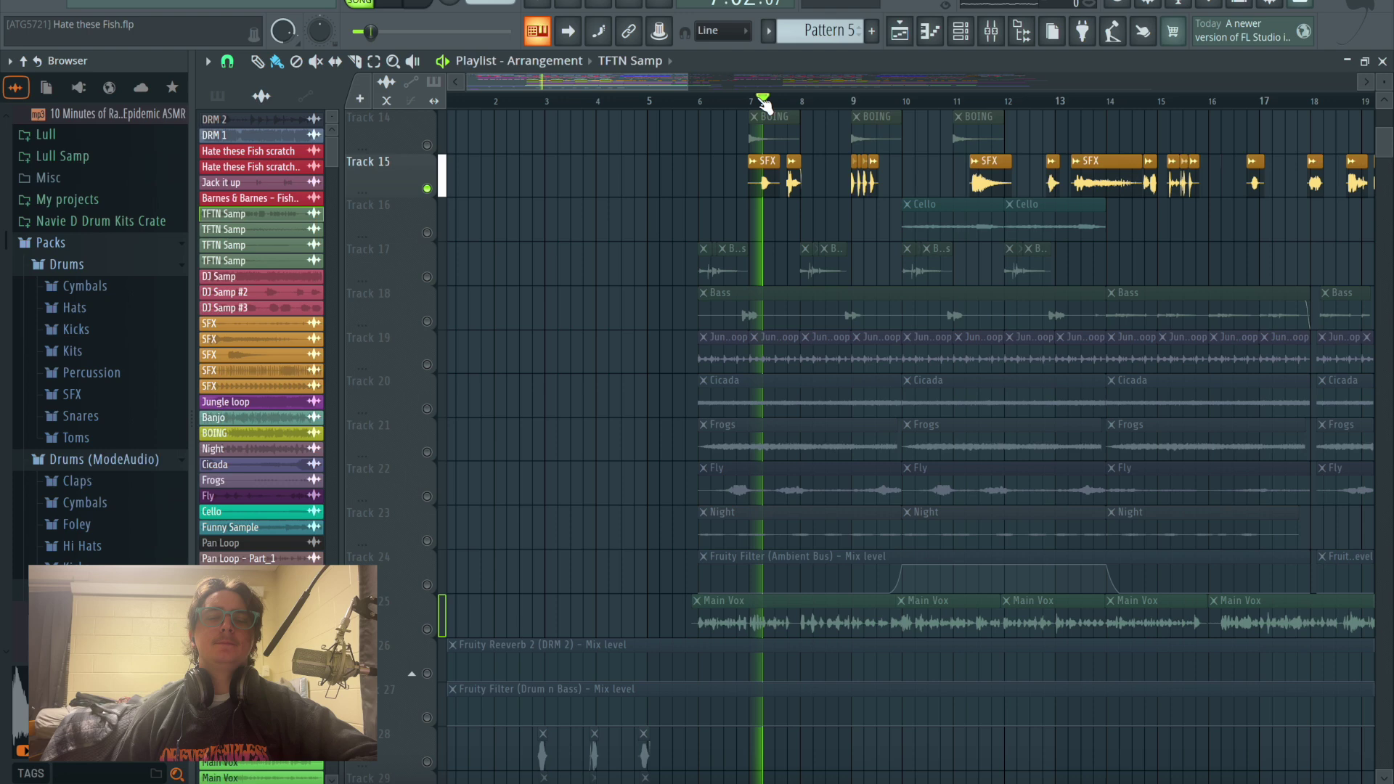
{"action": "left_click", "coordinate": [851, 102]}
{"action": "left_click", "coordinate": [963, 100]}
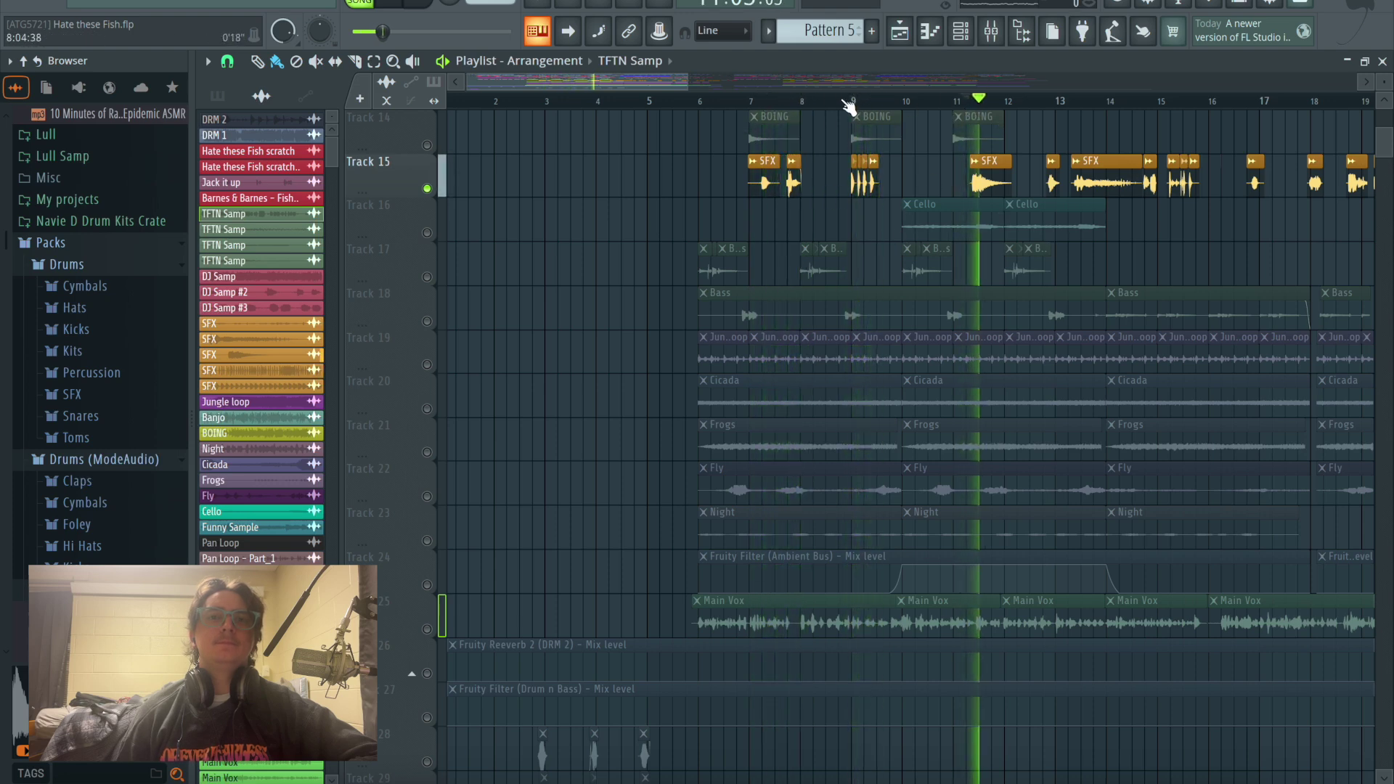
{"action": "left_click", "coordinate": [703, 102]}
Step: Take Track 15 out of solo so all playlist tracks are active
{"action": "right_click", "coordinate": [432, 195]}
{"action": "key", "text": "Escape"}
{"action": "right_click", "coordinate": [363, 171]}
{"action": "key", "text": "Escape"}
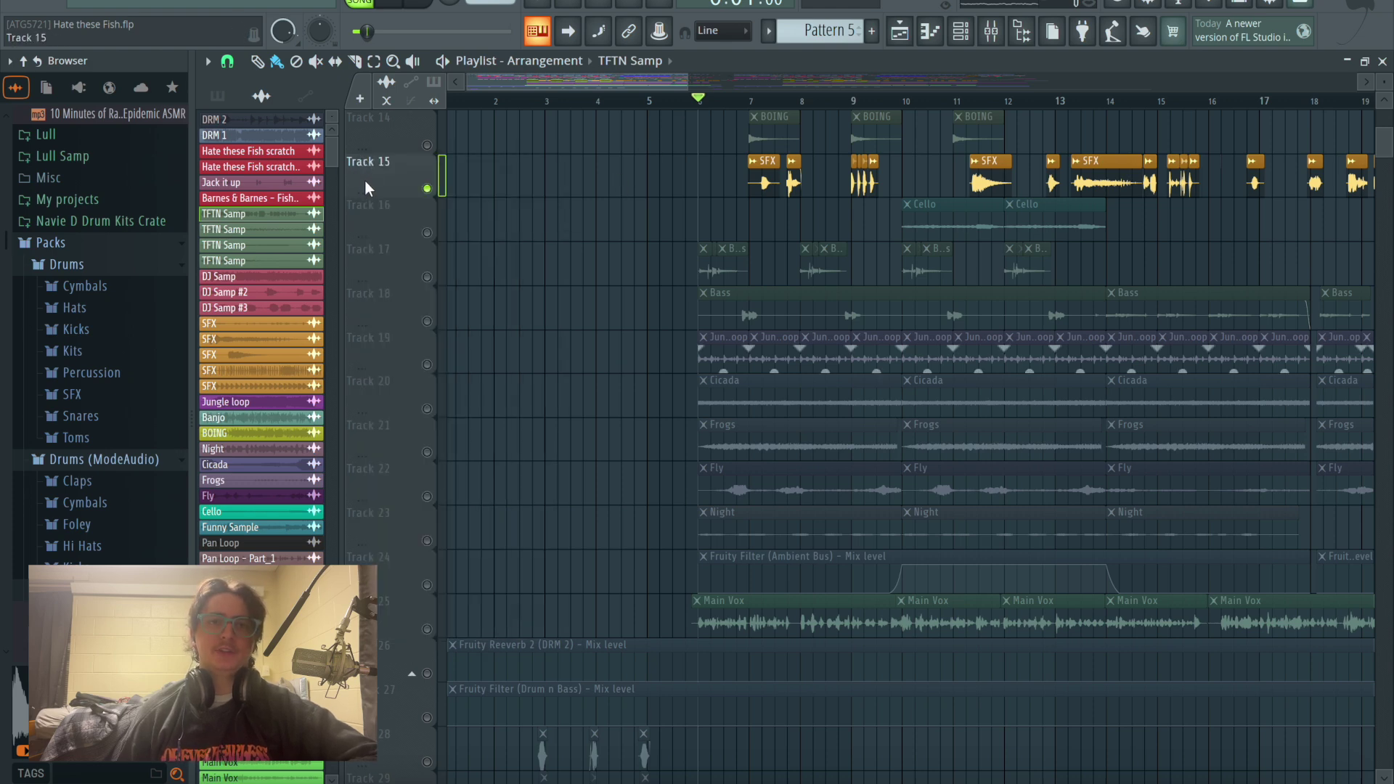
{"action": "right_click", "coordinate": [427, 189]}
Step: Examine the complete arrangement of layers in the section starting at bar 6
{"action": "scroll", "coordinate": [710, 271], "scroll_direction": "up", "scroll_amount": 1}
{"action": "scroll", "coordinate": [777, 283], "scroll_direction": "down", "scroll_amount": 5}
{"action": "scroll", "coordinate": [716, 293], "scroll_direction": "up", "scroll_amount": 5}
{"action": "scroll", "coordinate": [718, 297], "scroll_direction": "down", "scroll_amount": 8}
{"action": "scroll", "coordinate": [725, 302], "scroll_direction": "up", "scroll_amount": 10}
{"action": "scroll", "coordinate": [720, 296], "scroll_direction": "down", "scroll_amount": 5}
{"action": "scroll", "coordinate": [721, 295], "scroll_direction": "up", "scroll_amount": 5}
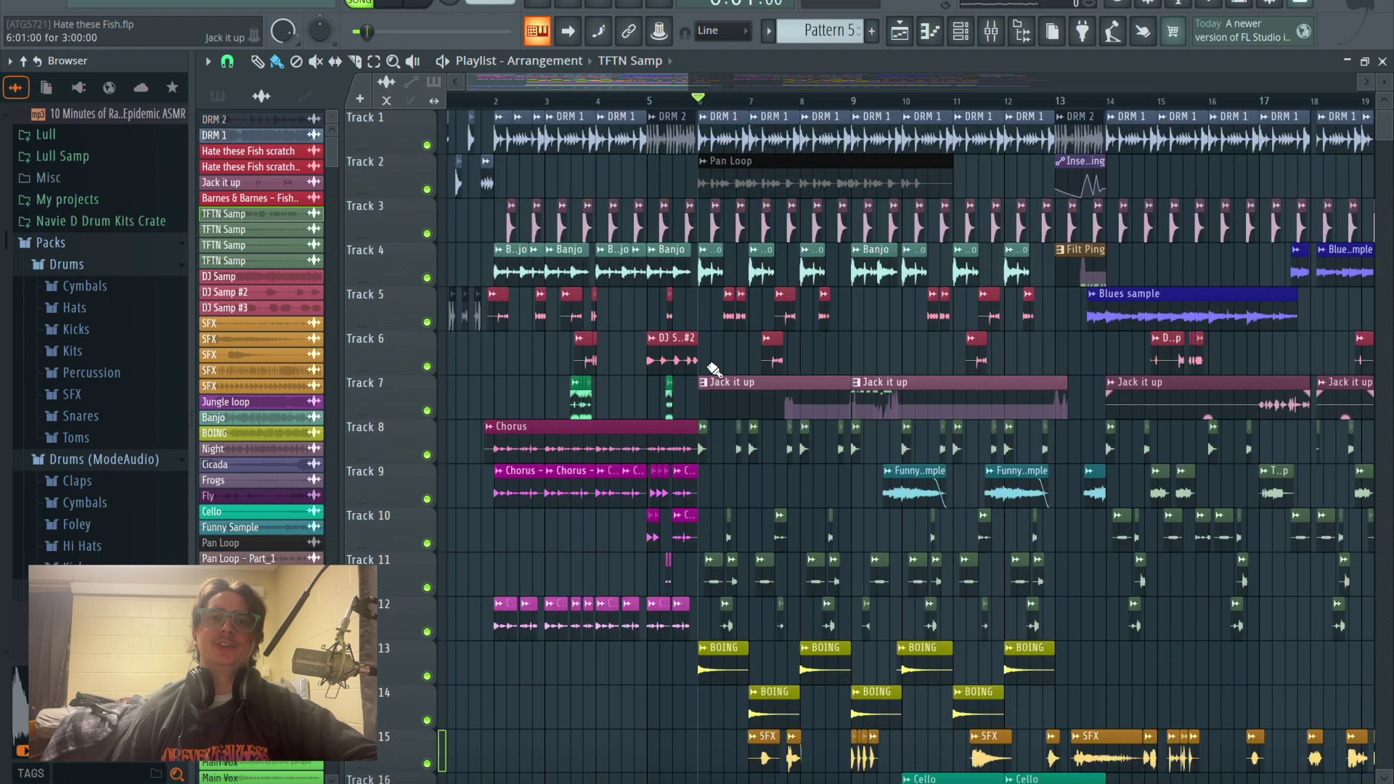
{"action": "scroll", "coordinate": [798, 211], "scroll_direction": "down", "scroll_amount": 7}
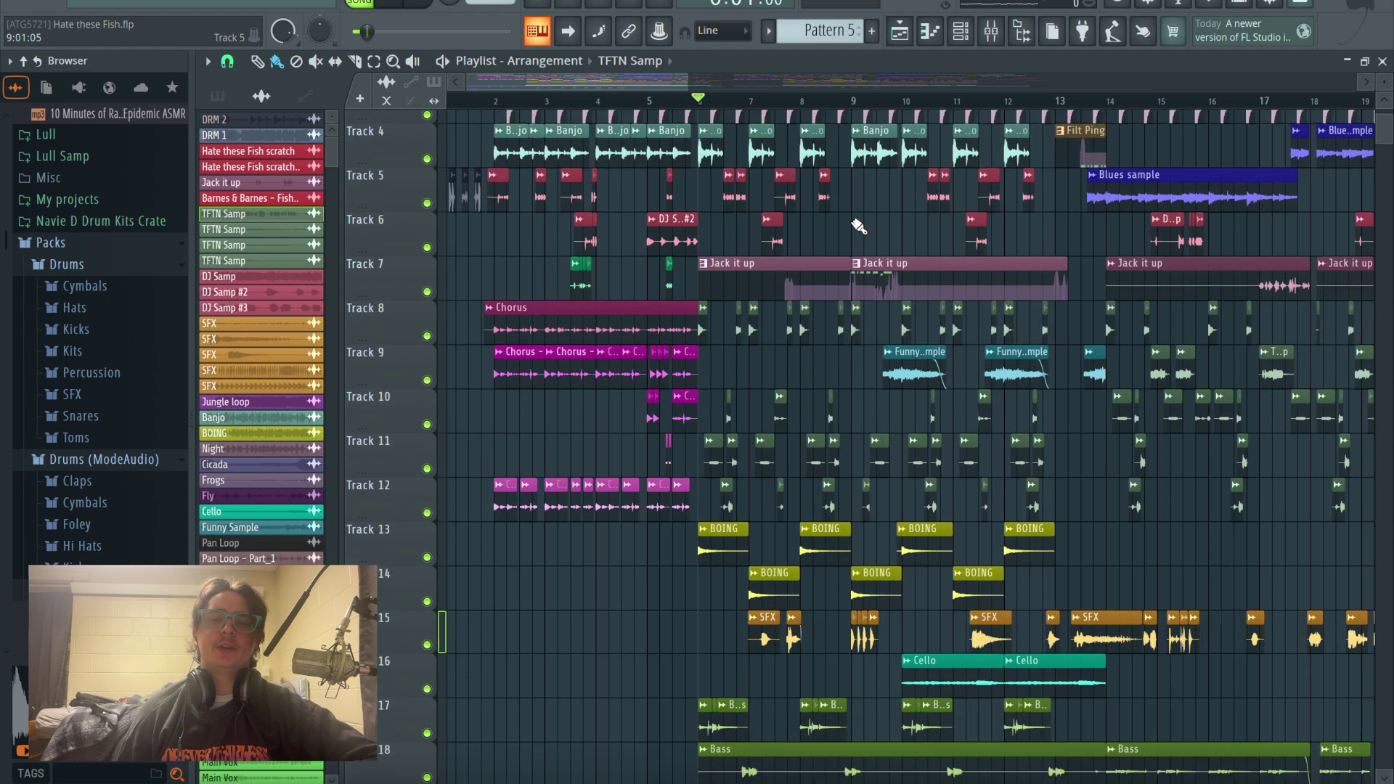
{"action": "scroll", "coordinate": [860, 243], "scroll_direction": "up", "scroll_amount": 4}
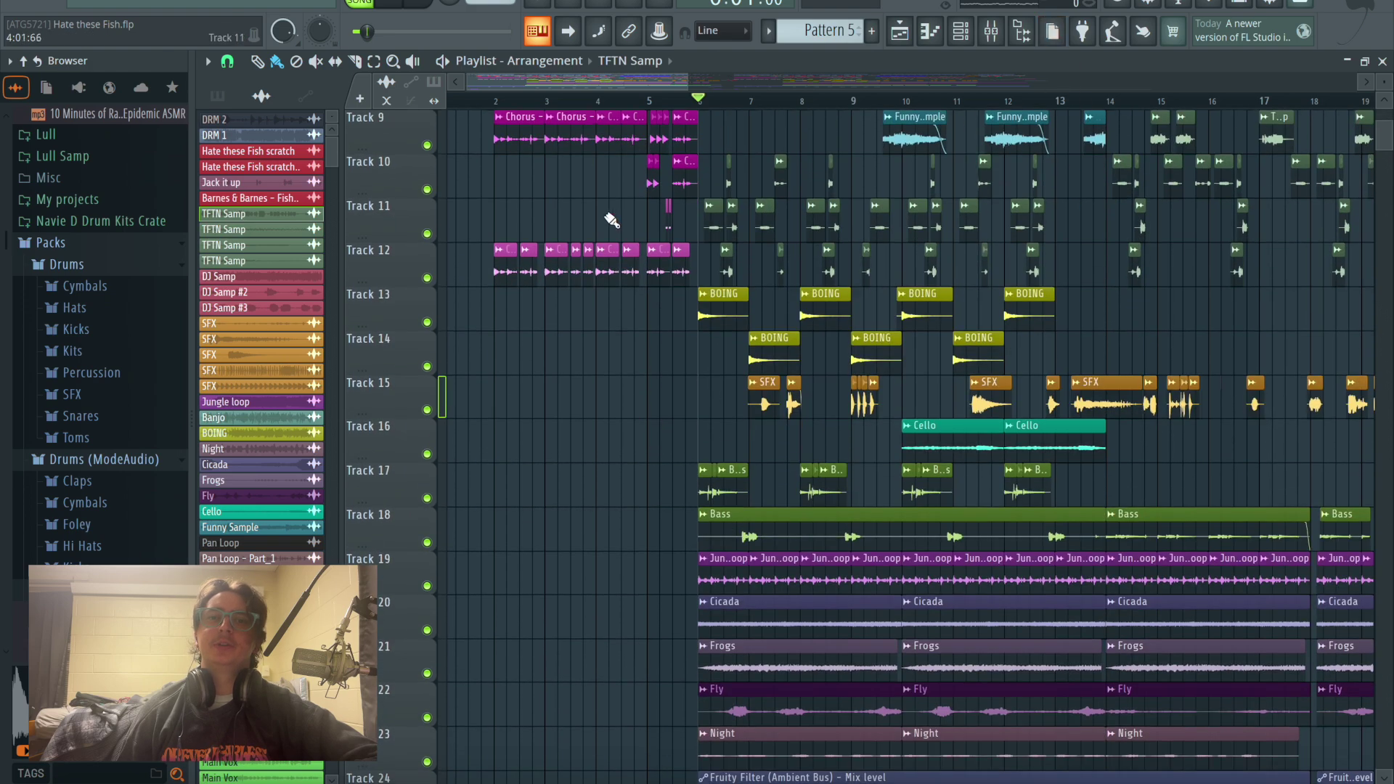
Step: Play all layers from bar 6, muting the Main Vox on Track 25 during playback
{"action": "key", "text": "space"}
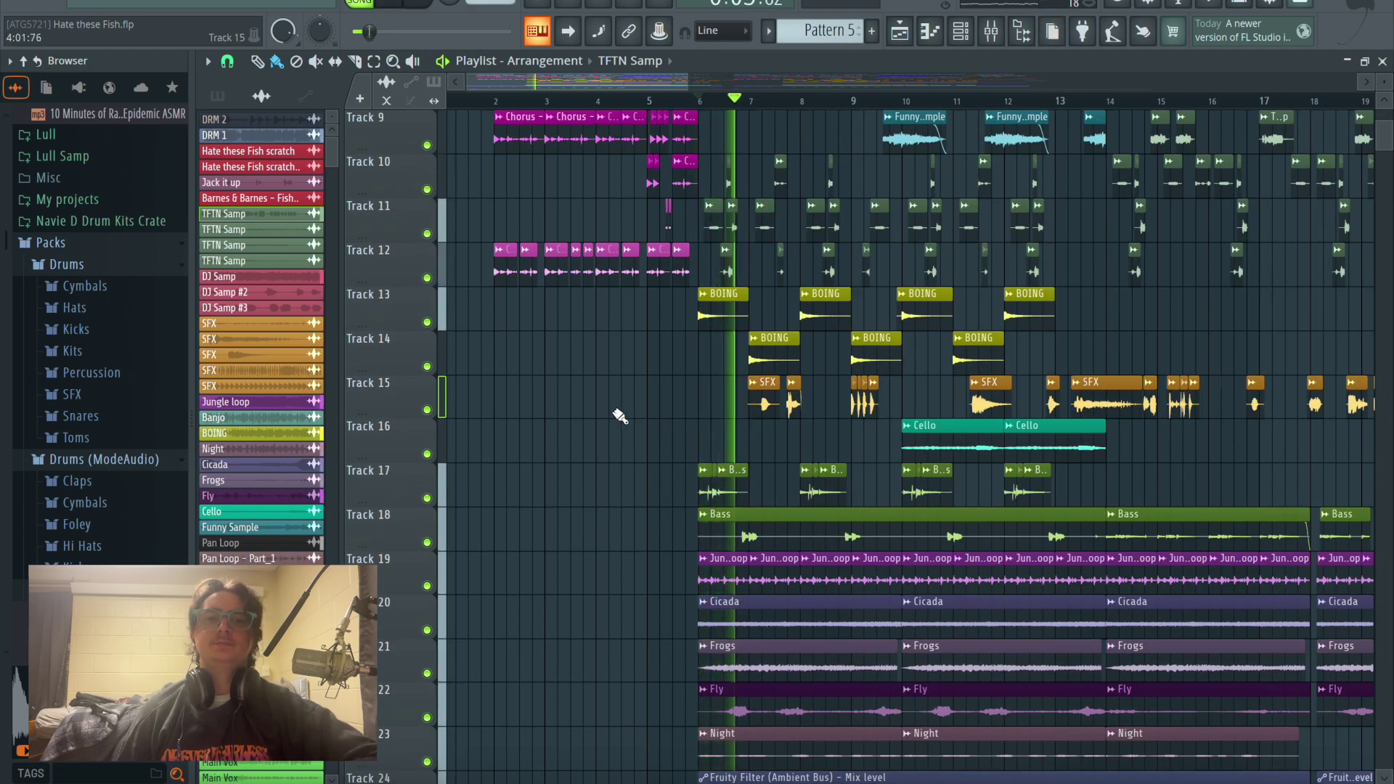
{"action": "scroll", "coordinate": [400, 436], "scroll_direction": "down", "scroll_amount": 5}
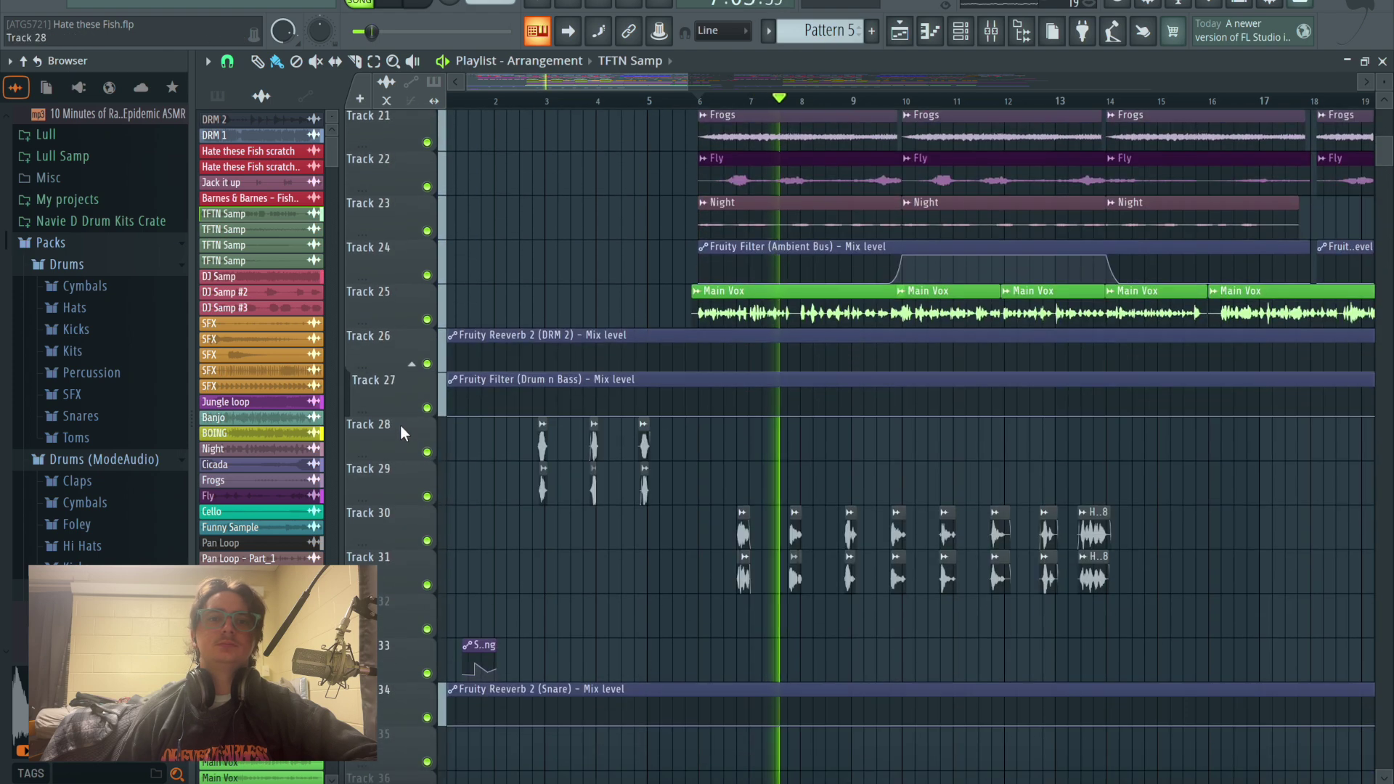
{"action": "left_click", "coordinate": [427, 319]}
{"action": "scroll", "coordinate": [758, 331], "scroll_direction": "up", "scroll_amount": 3}
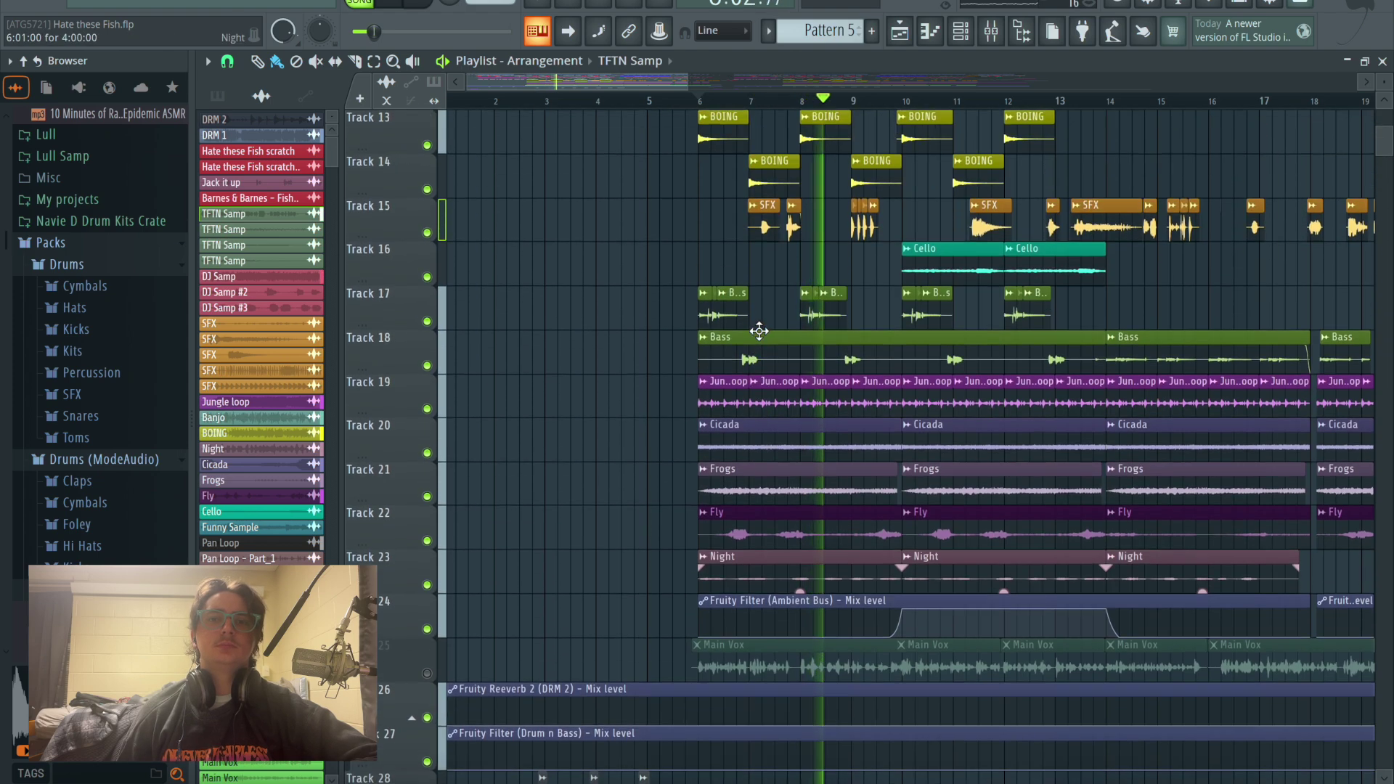
{"action": "scroll", "coordinate": [758, 331], "scroll_direction": "up", "scroll_amount": 1}
{"action": "scroll", "coordinate": [581, 330], "scroll_direction": "down", "scroll_amount": 1}
{"action": "key", "text": "space"}
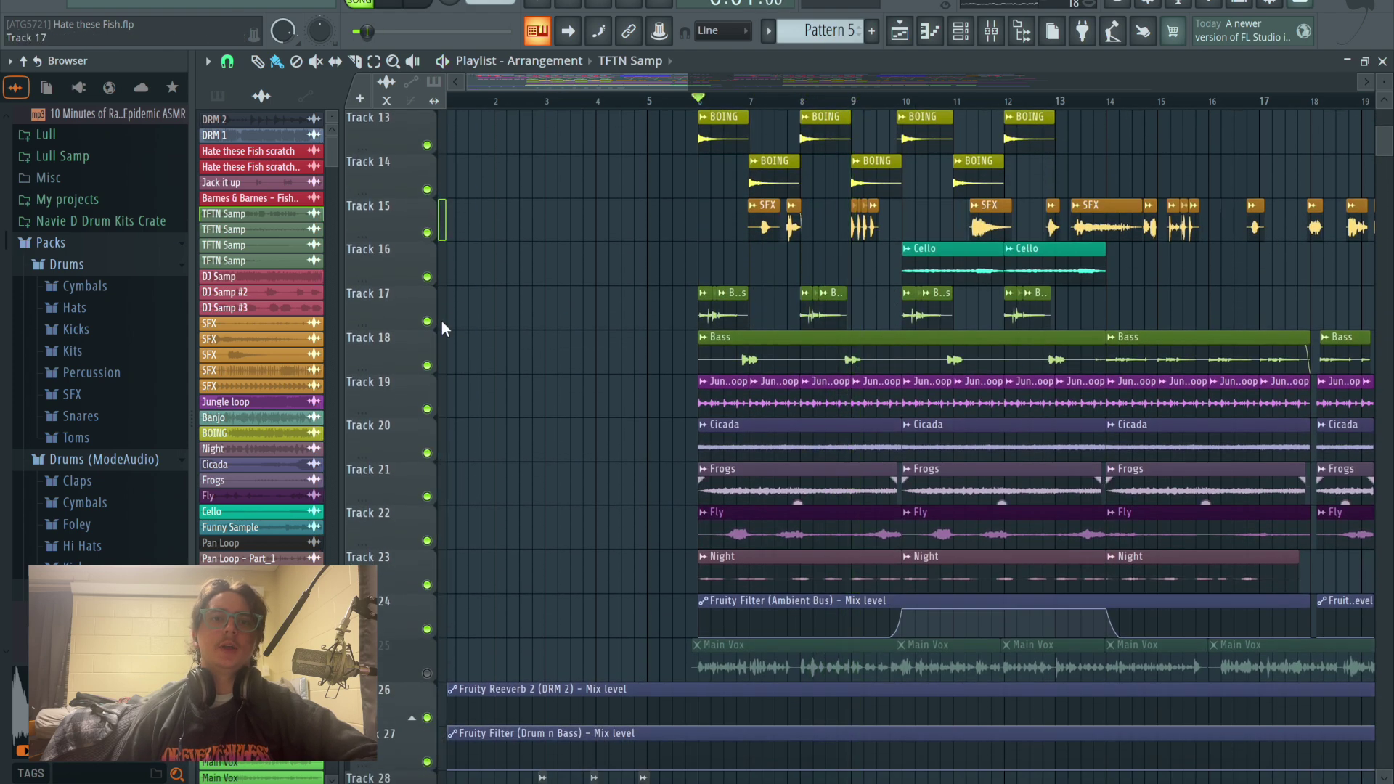
Step: Isolate the bass clips on Tracks 17 and 18, play them from bar 6, and reactivate all tracks
{"action": "right_click", "coordinate": [427, 321]}
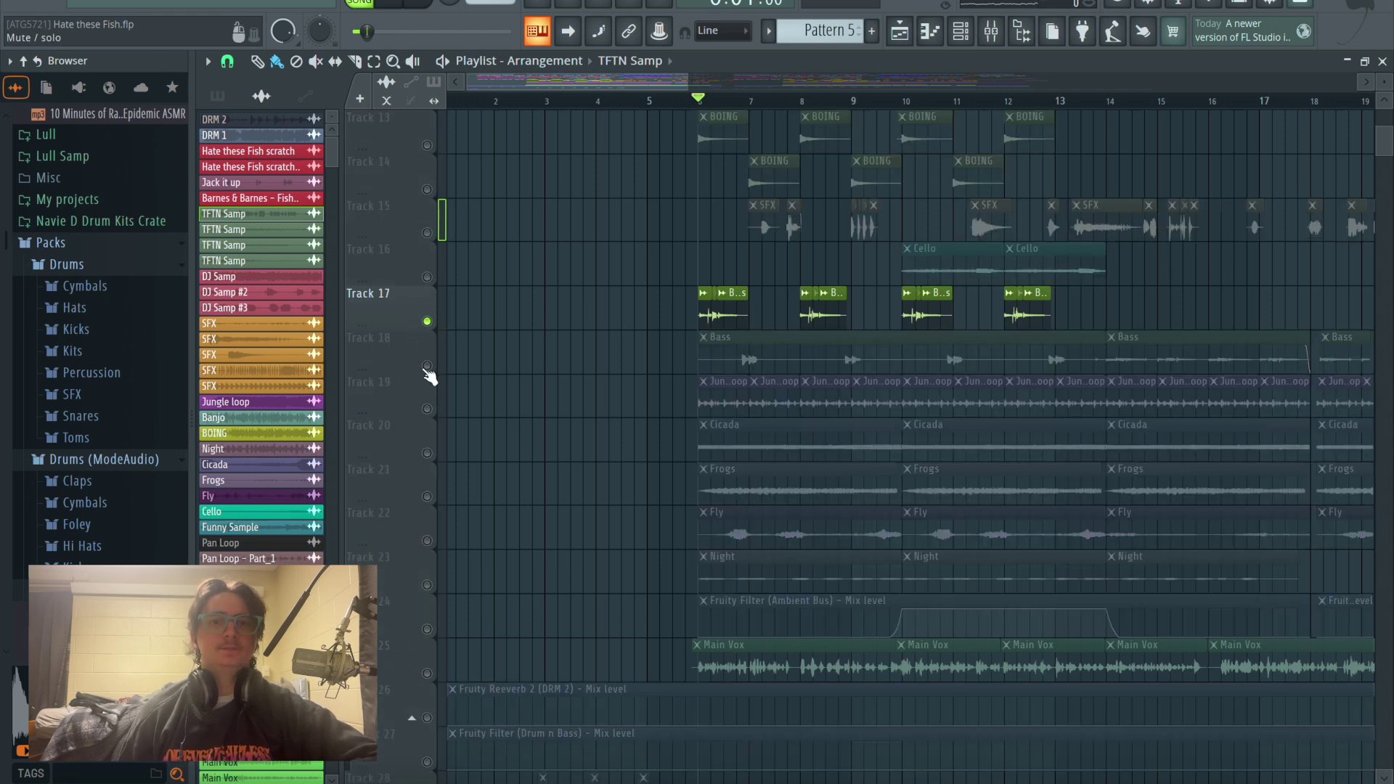
{"action": "left_click", "coordinate": [427, 365]}
{"action": "key", "text": "space"}
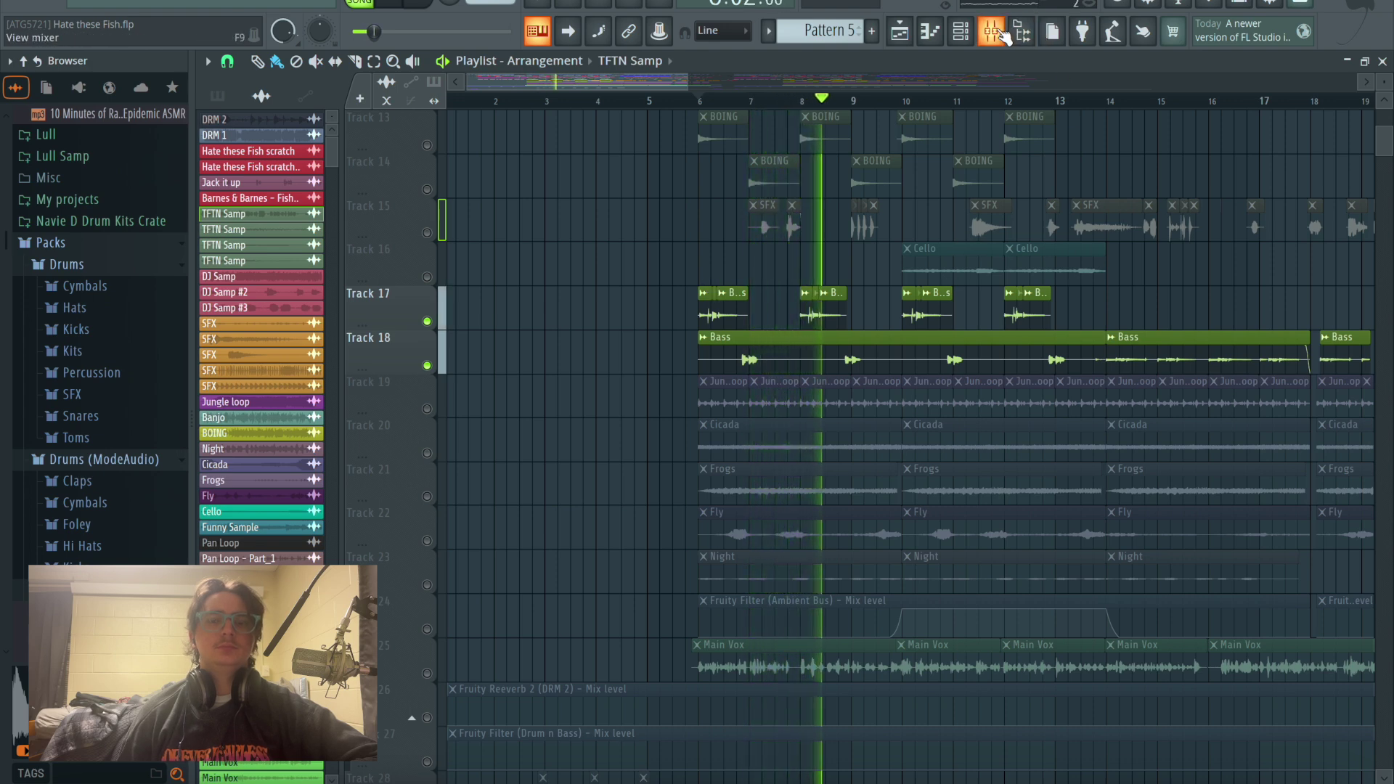
{"action": "key", "text": "space"}
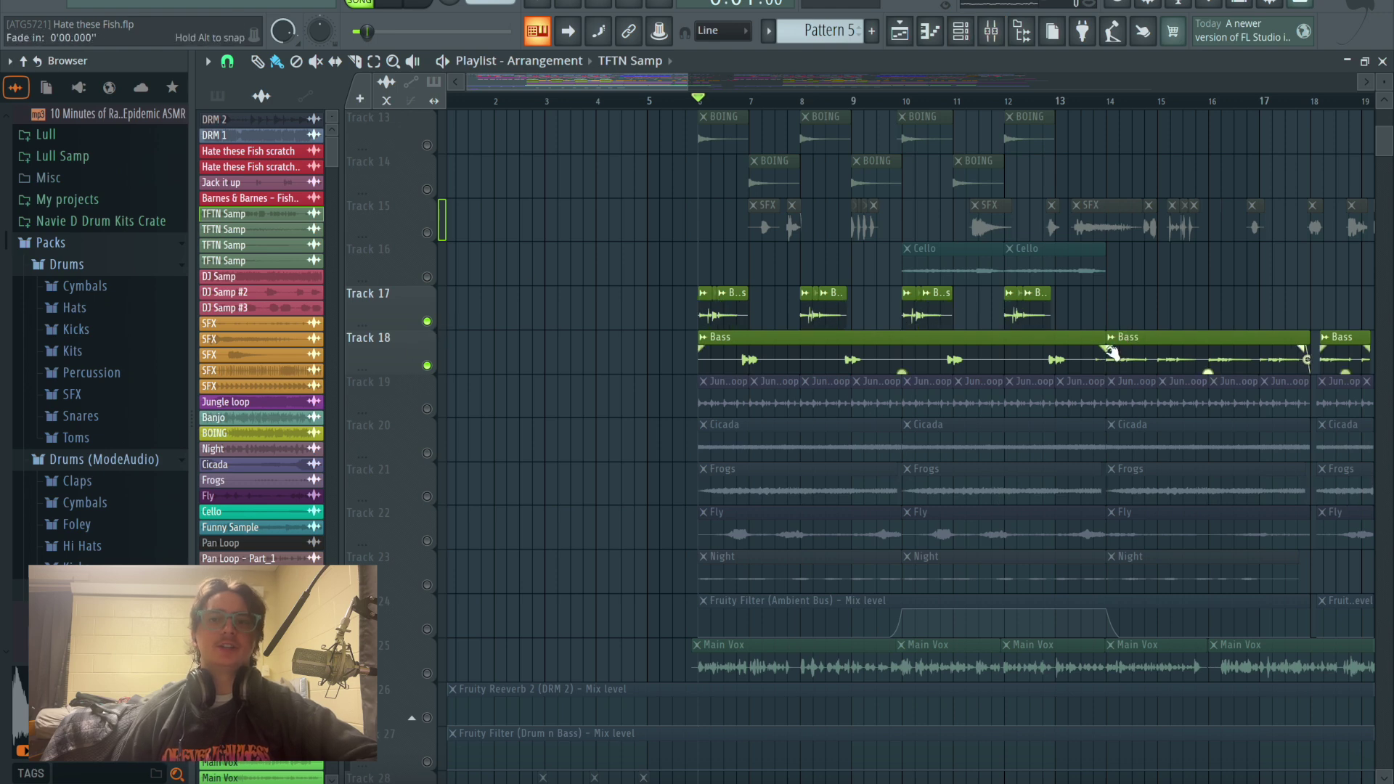
{"action": "left_click", "coordinate": [434, 237]}
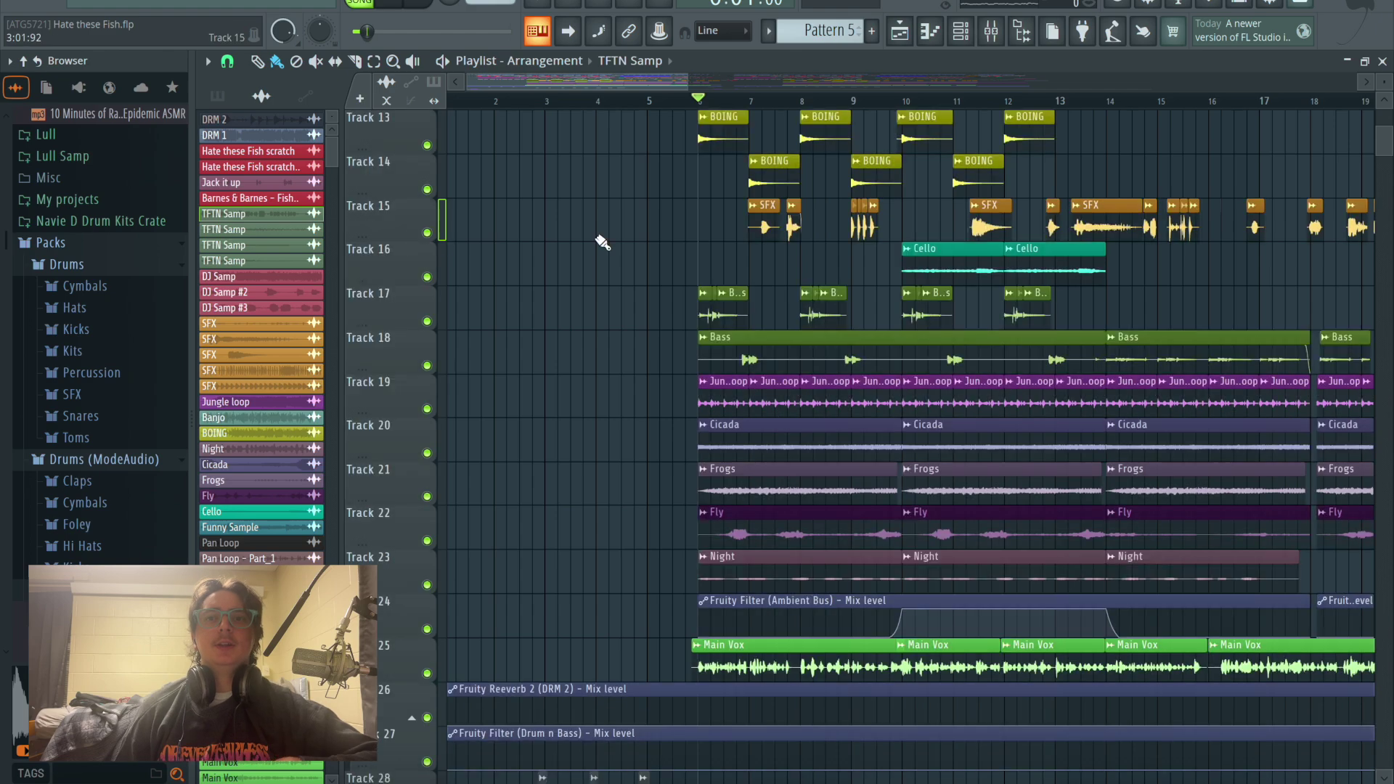
Step: Mute the first Main Vox clip on Track 25 and play the section from bar 6
{"action": "scroll", "coordinate": [1161, 240], "scroll_direction": "down", "scroll_amount": 6}
{"action": "scroll", "coordinate": [778, 192], "scroll_direction": "up", "scroll_amount": 3}
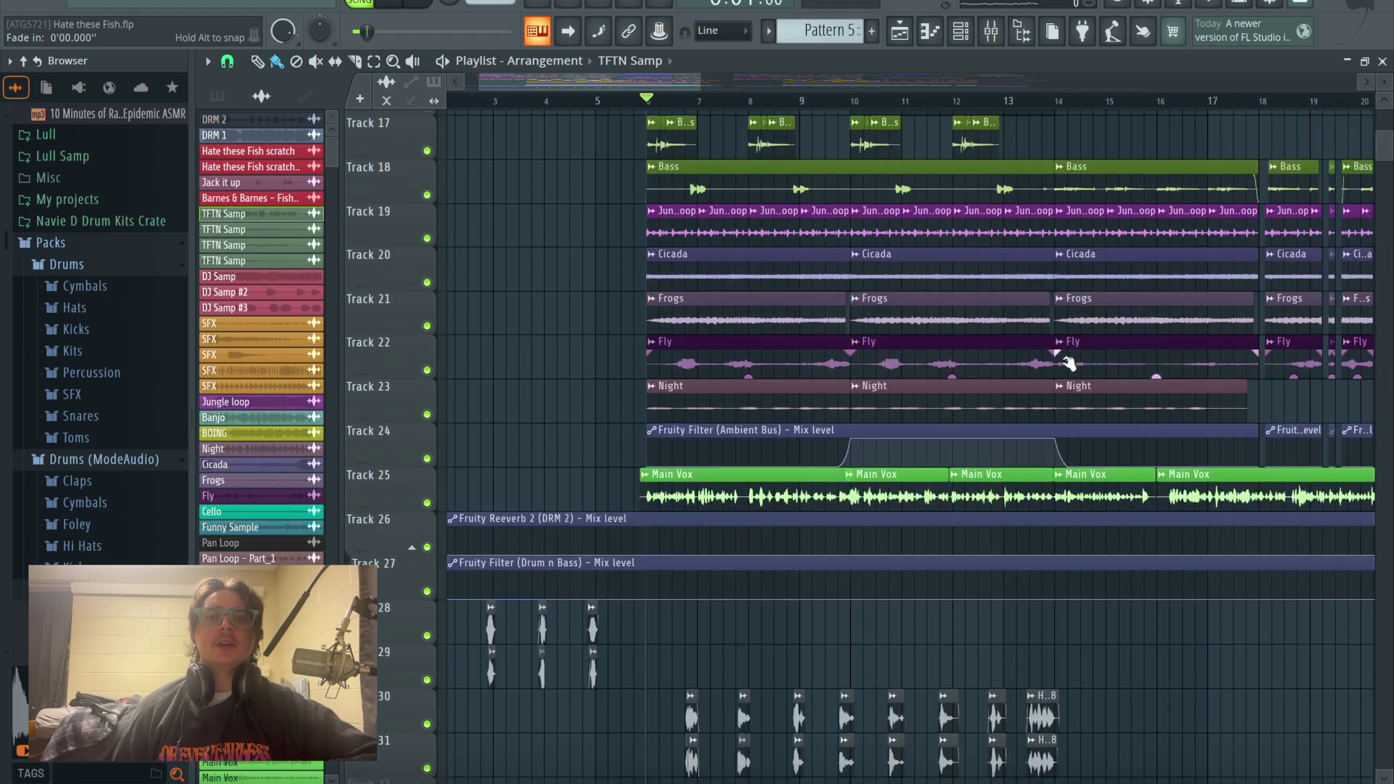
{"action": "scroll", "coordinate": [777, 191], "scroll_direction": "up", "scroll_amount": 3}
{"action": "scroll", "coordinate": [569, 398], "scroll_direction": "down", "scroll_amount": 8}
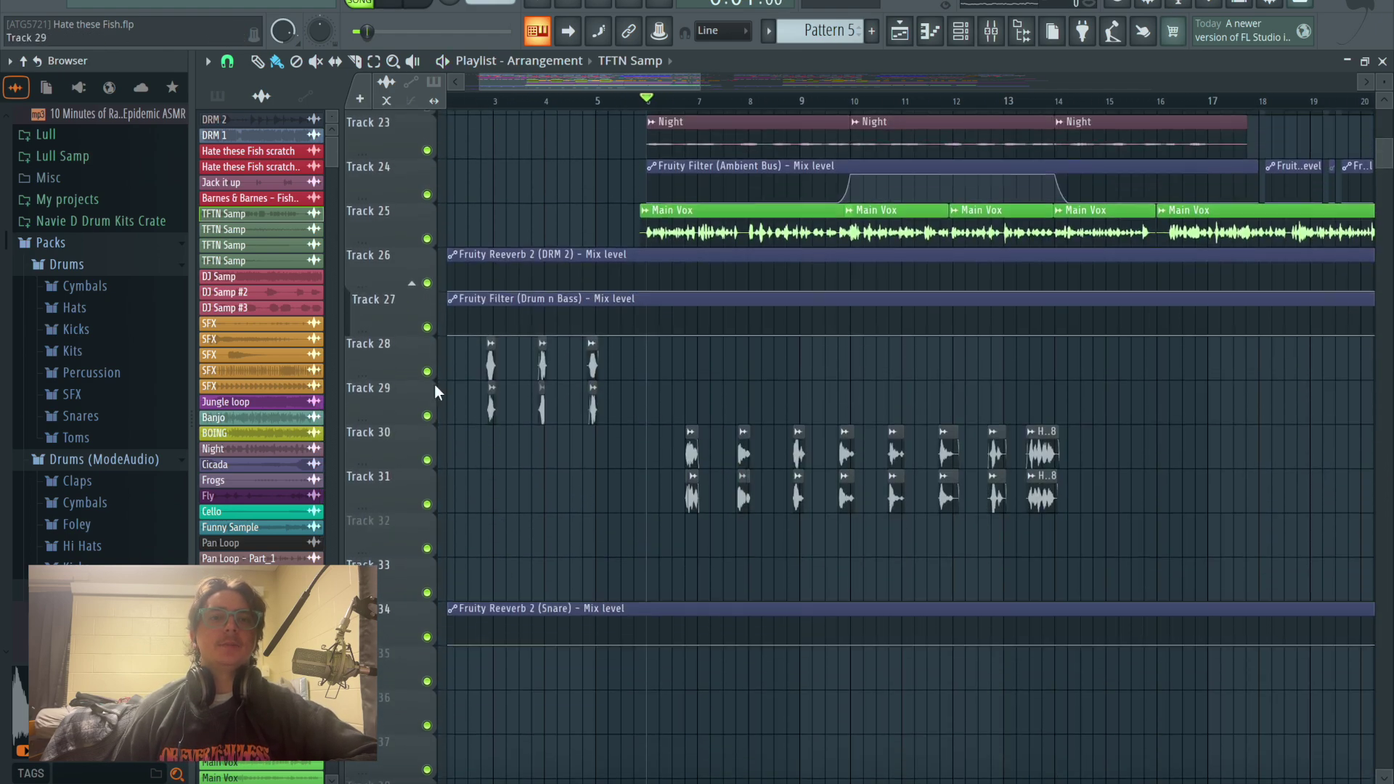
{"action": "right_click", "coordinate": [388, 215]}
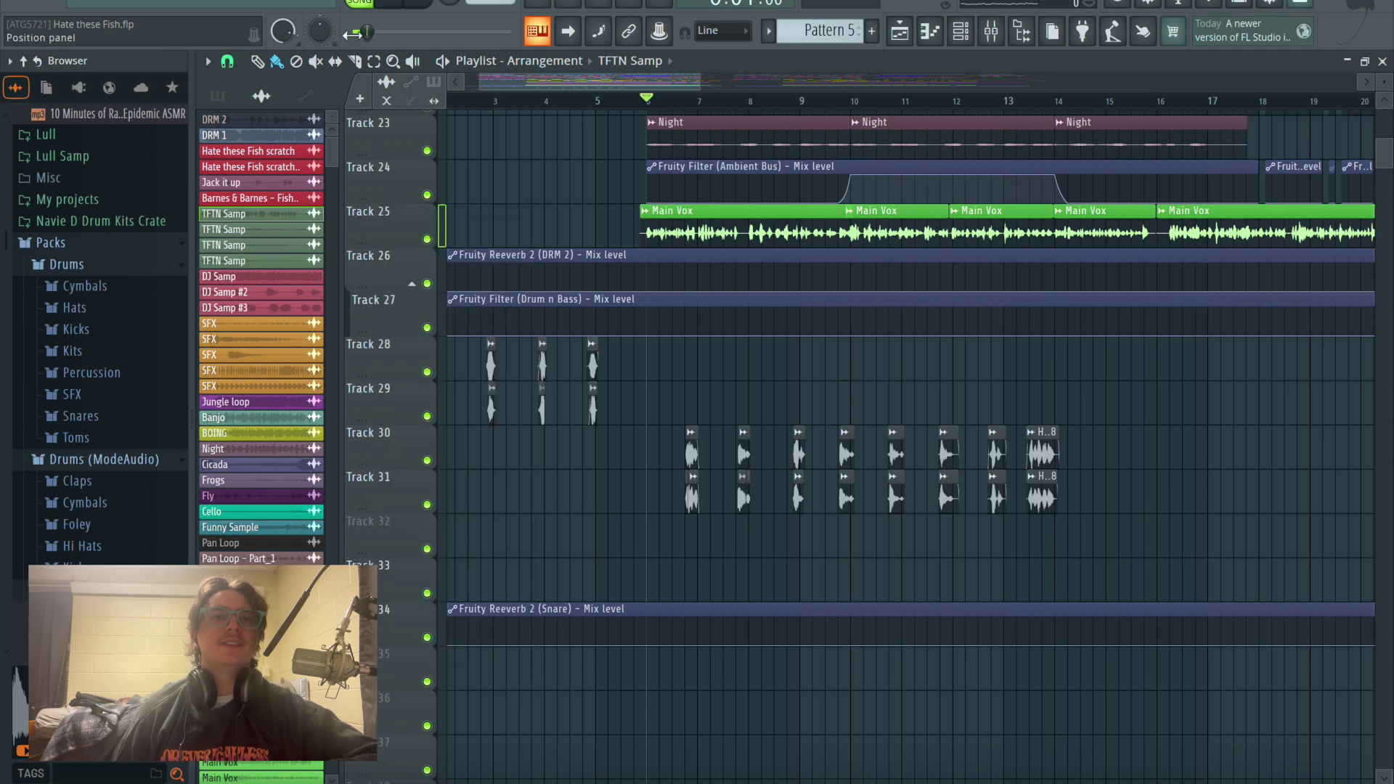
{"action": "left_click", "coordinate": [680, 216]}
{"action": "scroll", "coordinate": [944, 239], "scroll_direction": "up", "scroll_amount": 2}
{"action": "key", "text": "space"}
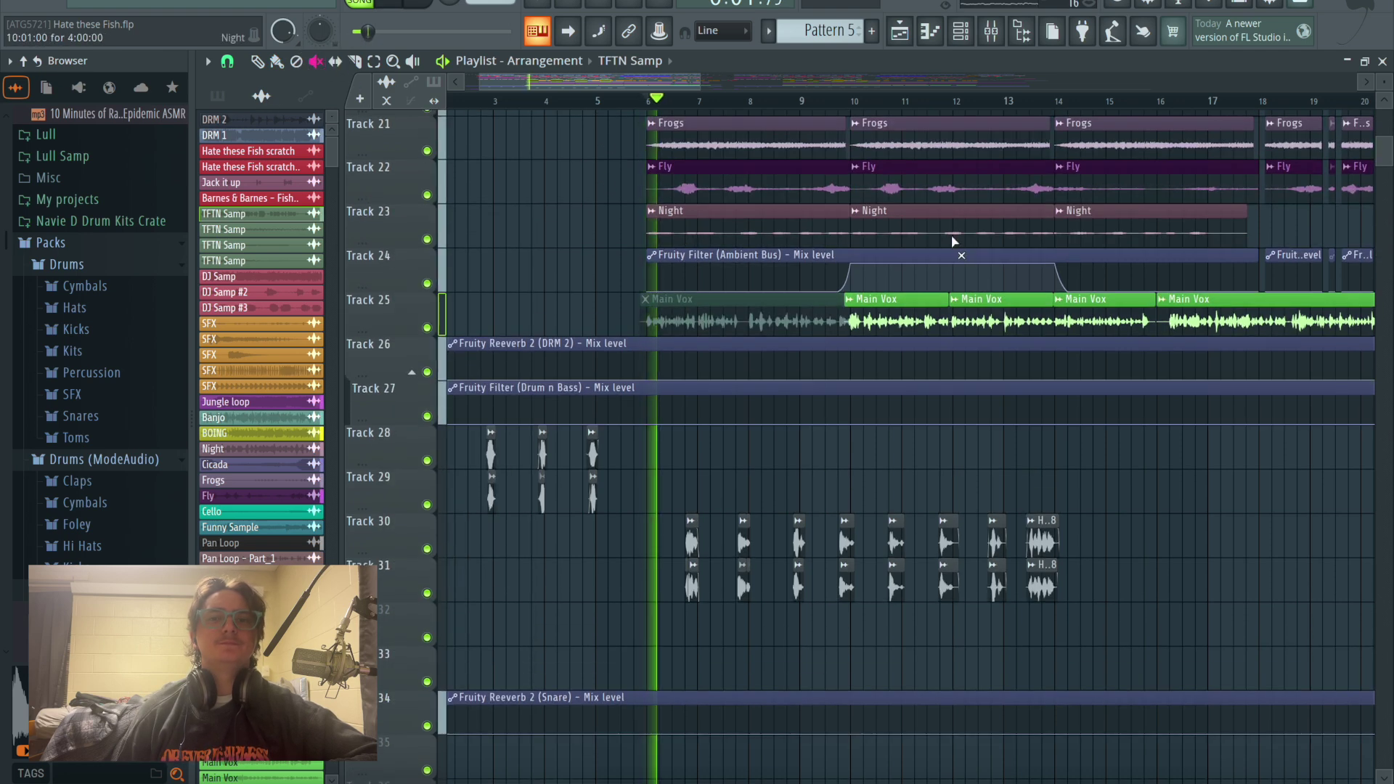
Step: Mute the second Main Vox clip on Track 25 during playback, check the surrounding layers and stop the song
{"action": "left_click", "coordinate": [916, 323]}
{"action": "scroll", "coordinate": [922, 320], "scroll_direction": "up", "scroll_amount": 7}
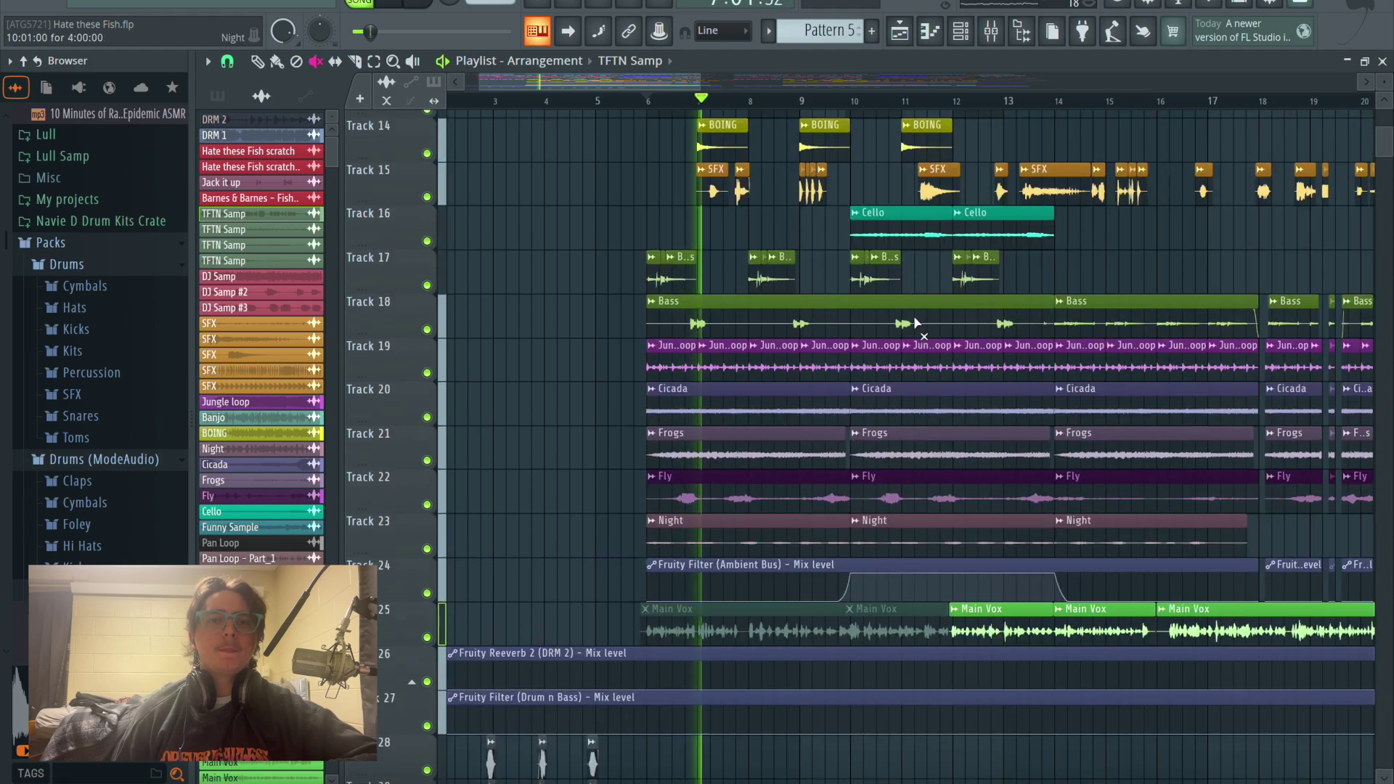
{"action": "scroll", "coordinate": [937, 311], "scroll_direction": "down", "scroll_amount": 14}
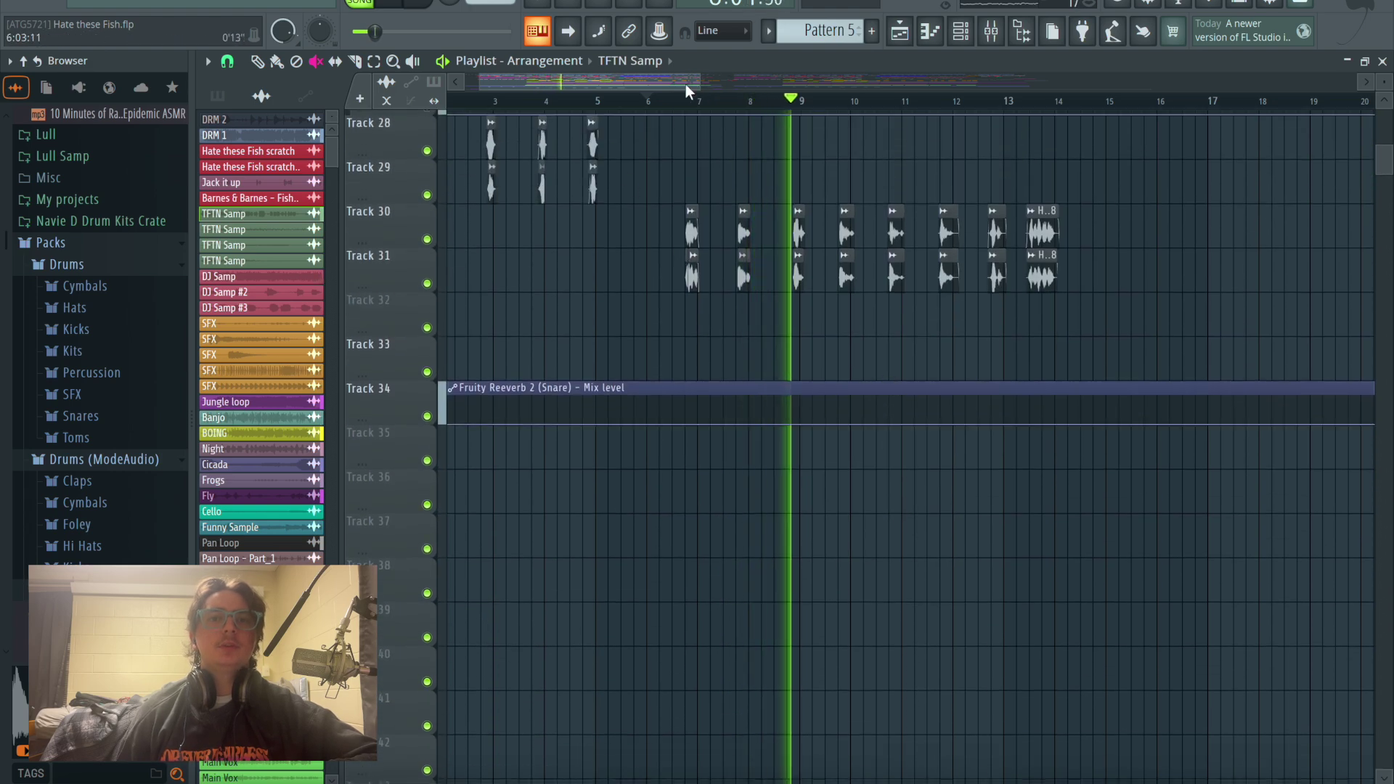
{"action": "scroll", "coordinate": [690, 211], "scroll_direction": "up", "scroll_amount": 16}
{"action": "key", "text": "space"}
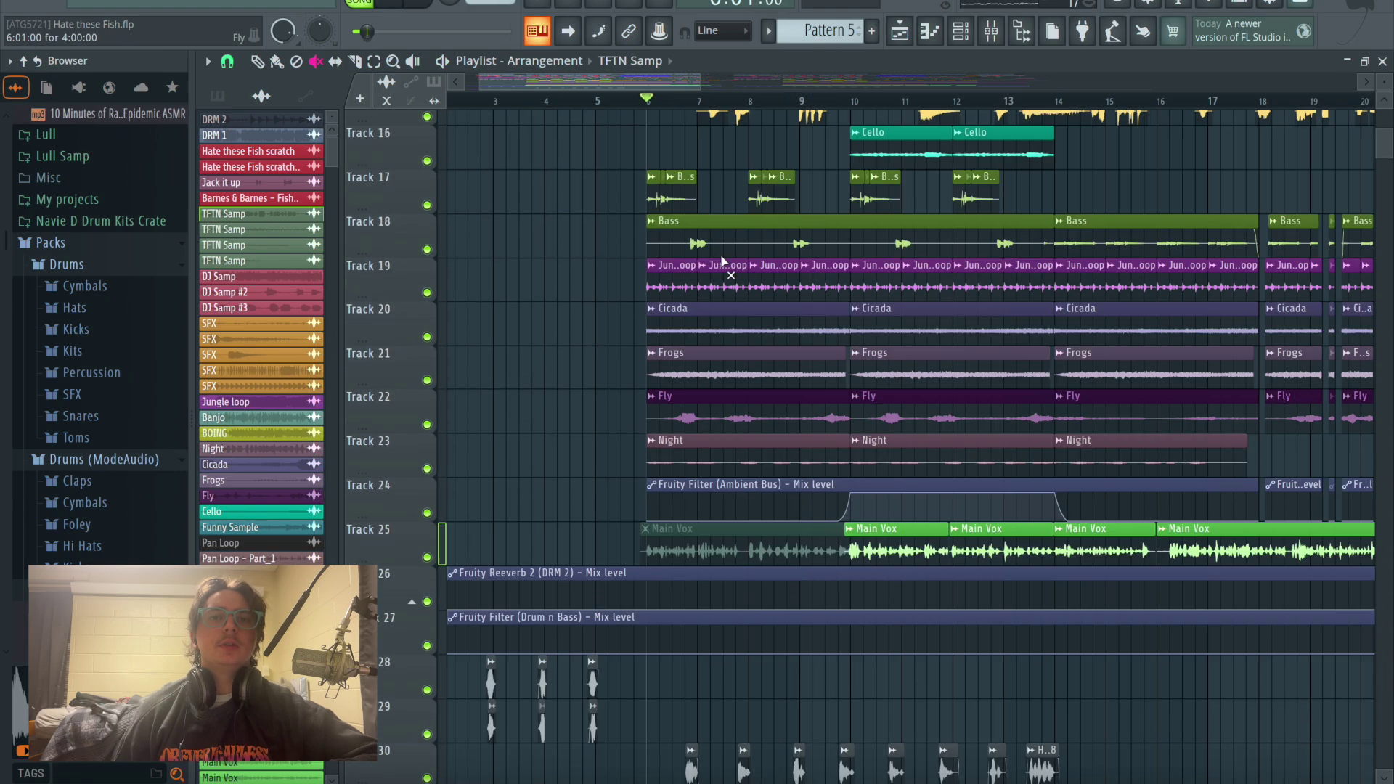
Step: Set the playback position to bar 9 and mute all Main Vox clips on Track 25 plus the clips on Tracks 30 and 31
{"action": "scroll", "coordinate": [726, 260], "scroll_direction": "up", "scroll_amount": 5}
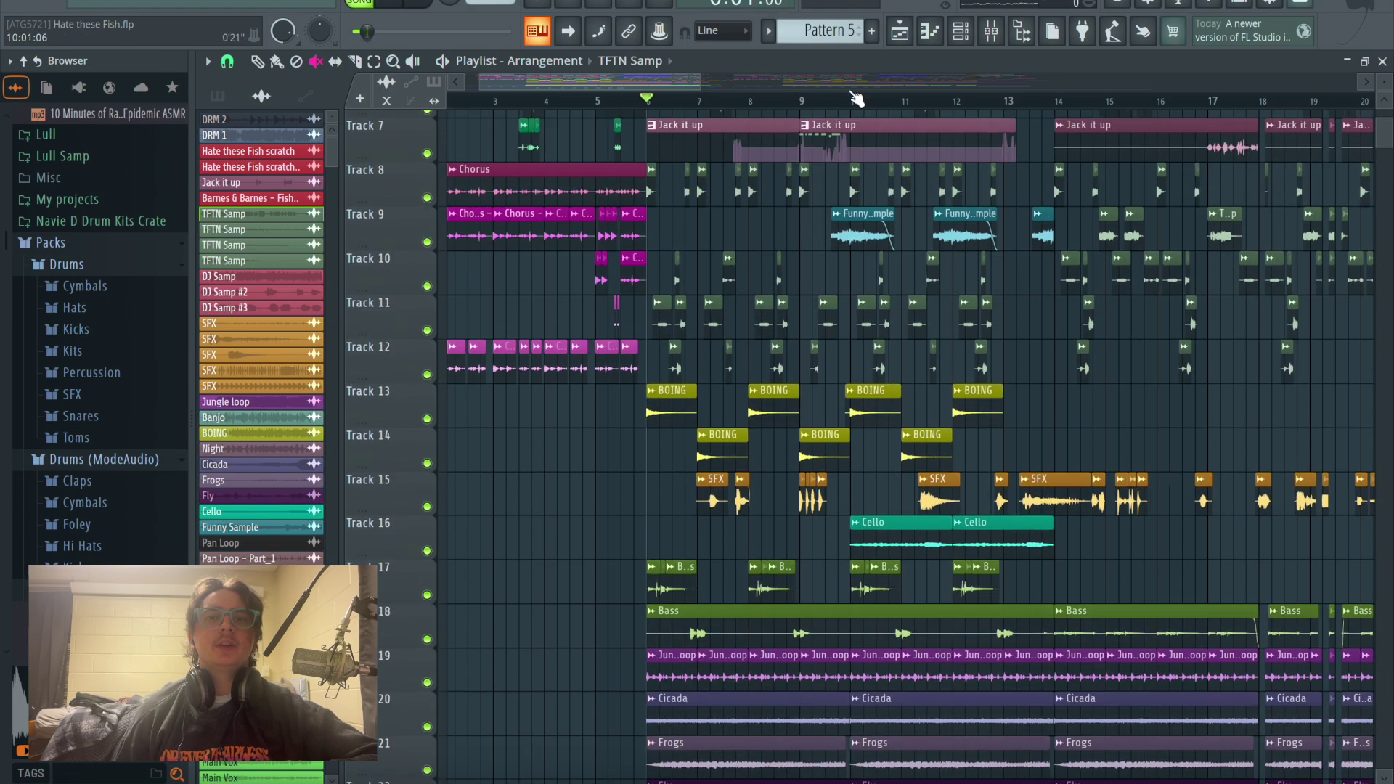
{"action": "scroll", "coordinate": [856, 181], "scroll_direction": "up", "scroll_amount": 6}
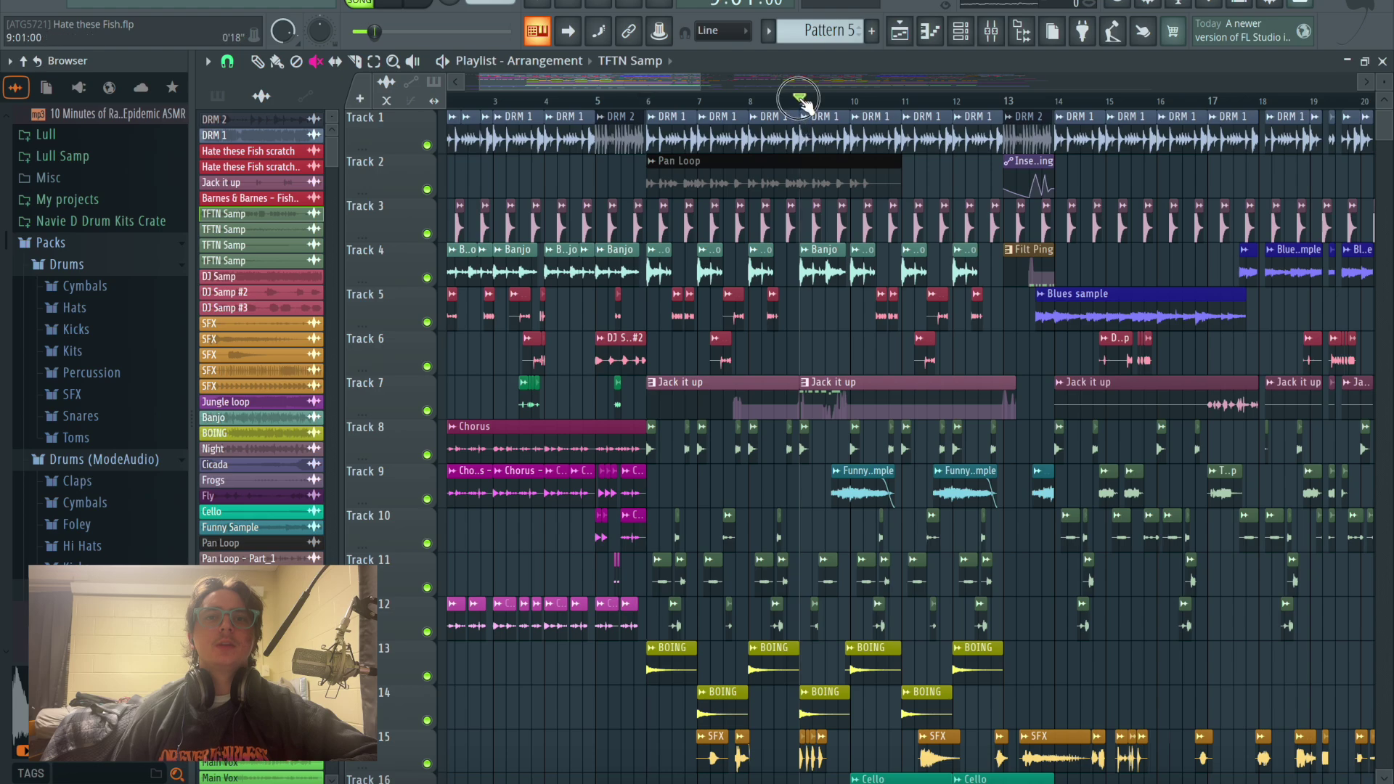
{"action": "scroll", "coordinate": [826, 273], "scroll_direction": "down", "scroll_amount": 15}
{"action": "scroll", "coordinate": [995, 377], "scroll_direction": "up", "scroll_amount": 15}
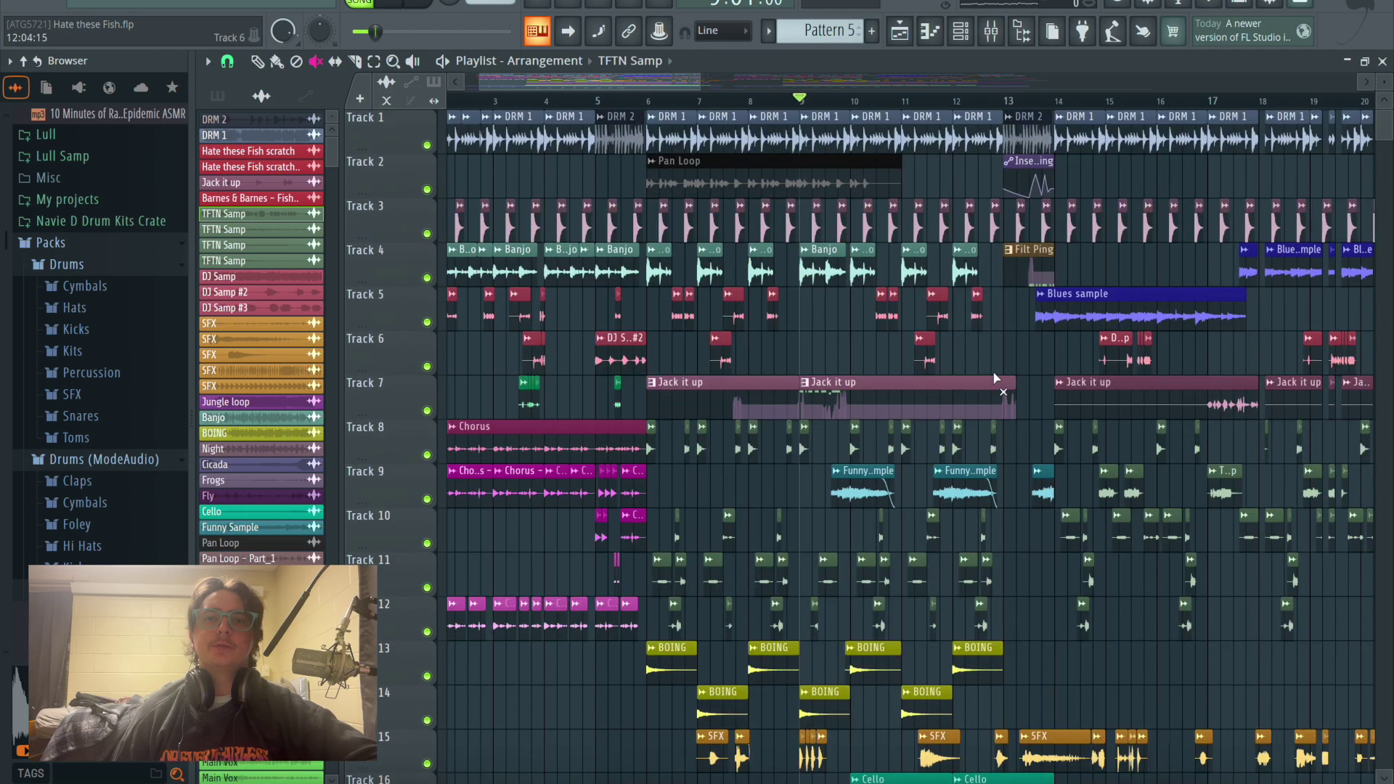
{"action": "scroll", "coordinate": [995, 377], "scroll_direction": "down", "scroll_amount": 10}
{"action": "scroll", "coordinate": [804, 210], "scroll_direction": "up", "scroll_amount": 7}
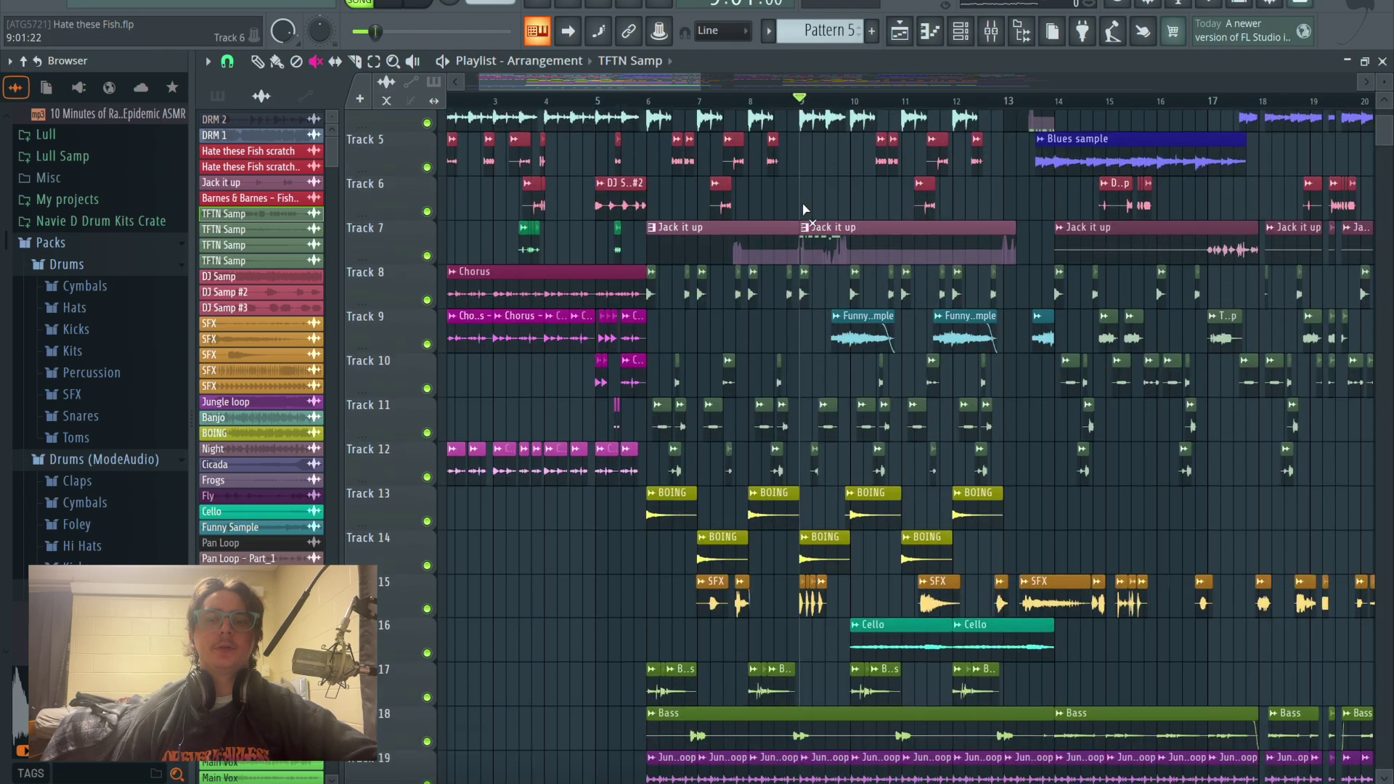
{"action": "scroll", "coordinate": [804, 210], "scroll_direction": "down", "scroll_amount": 14}
{"action": "left_click", "coordinate": [801, 404]}
{"action": "scroll", "coordinate": [1266, 498], "scroll_direction": "down", "scroll_amount": 9}
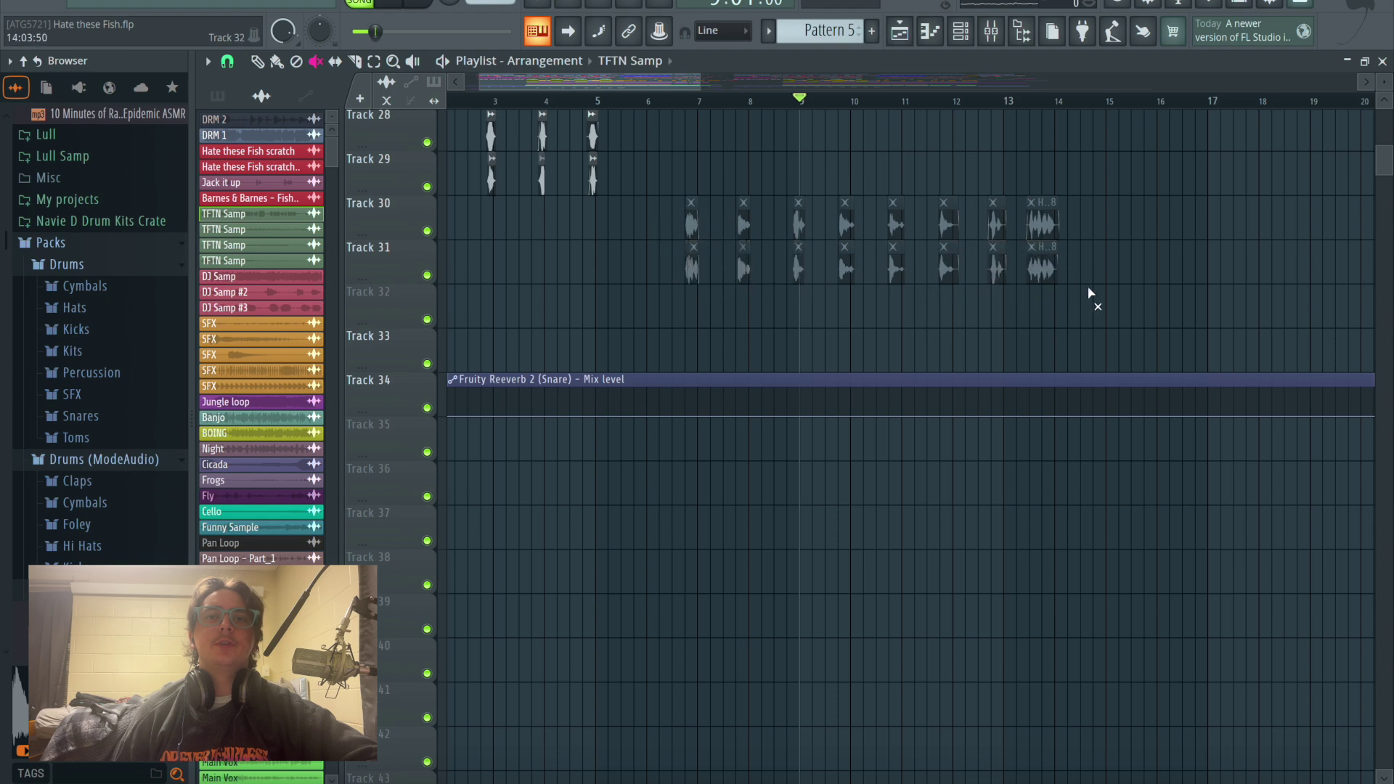
{"action": "scroll", "coordinate": [1081, 294], "scroll_direction": "up", "scroll_amount": 16}
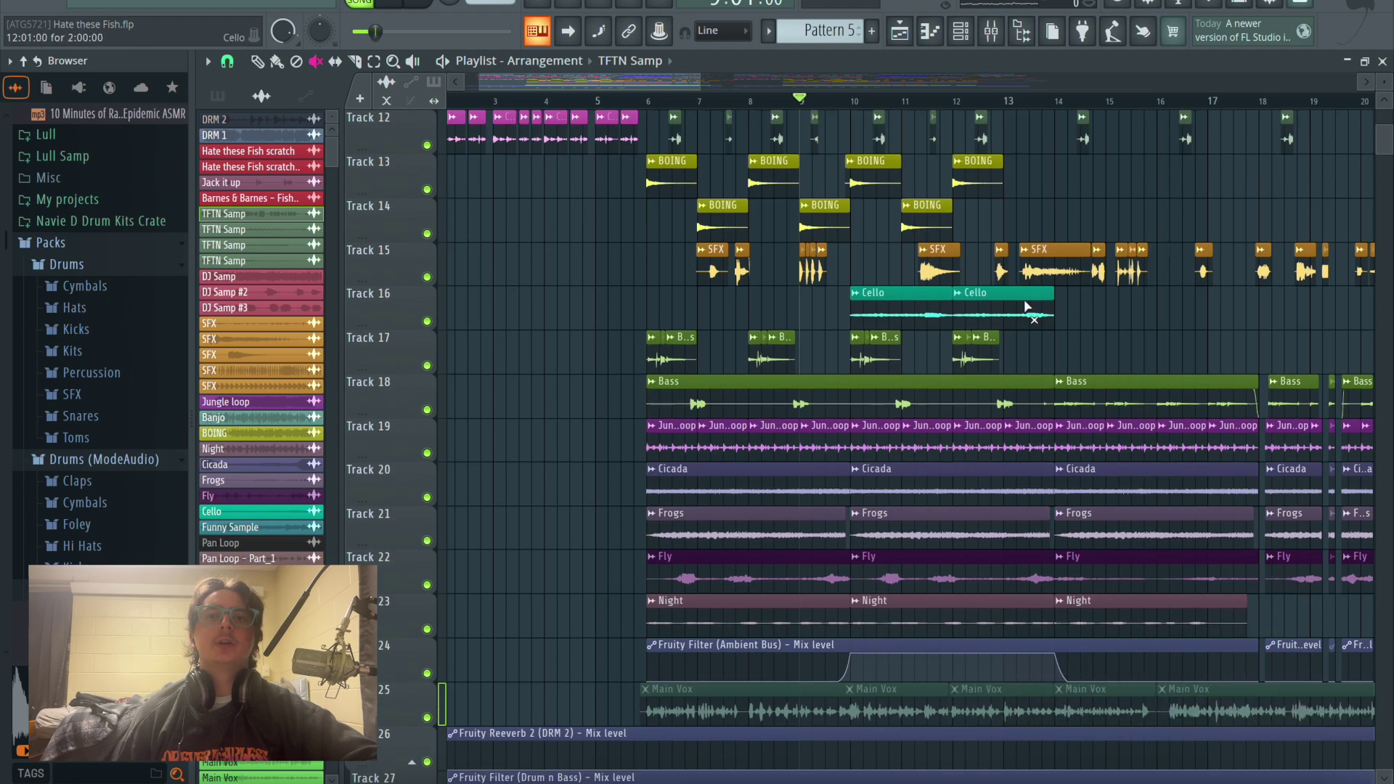
Step: Play the section from bar 9 with the vocals muted, following the Cello, BOING and SFX layers
{"action": "scroll", "coordinate": [982, 164], "scroll_direction": "up", "scroll_amount": 11}
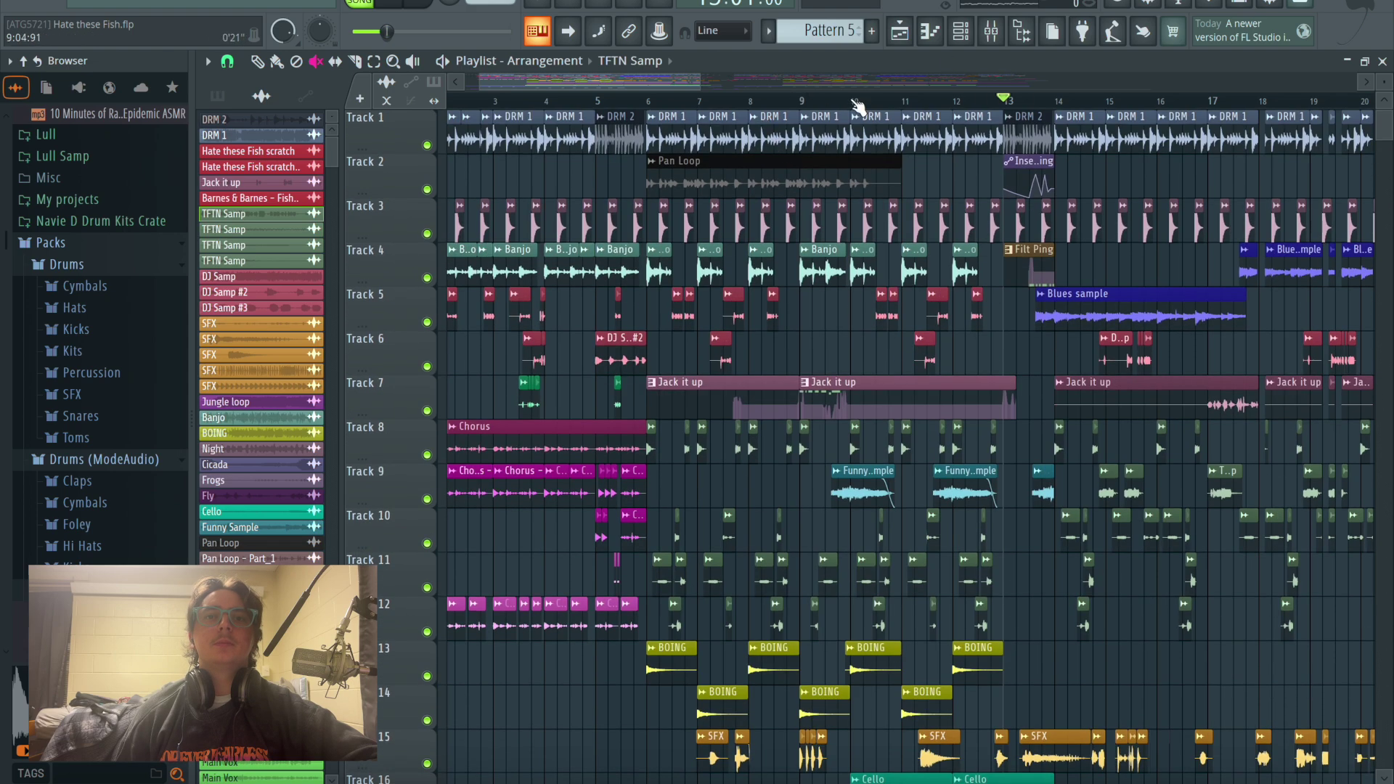
{"action": "scroll", "coordinate": [852, 101], "scroll_direction": "up", "scroll_amount": 2}
{"action": "scroll", "coordinate": [820, 119], "scroll_direction": "right", "scroll_amount": 1}
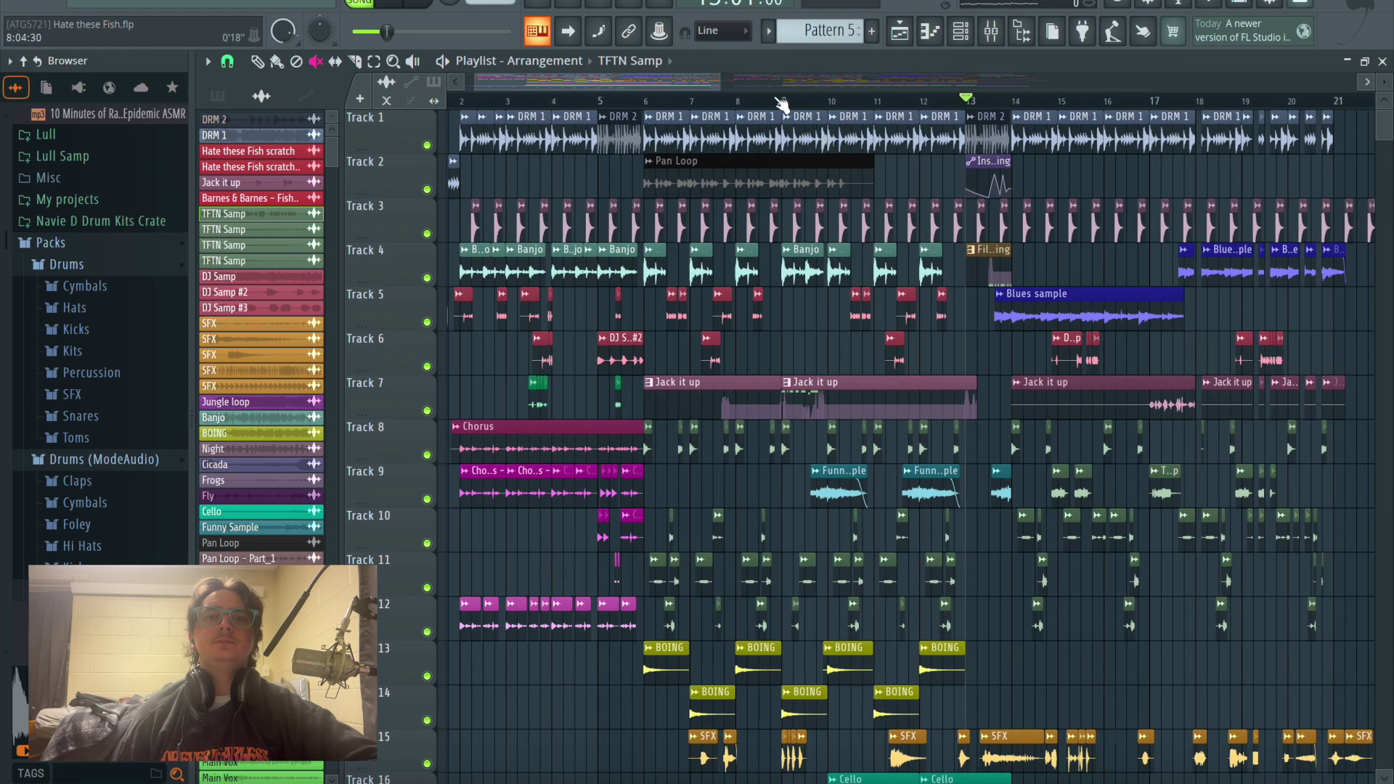
{"action": "scroll", "coordinate": [796, 123], "scroll_direction": "down", "scroll_amount": 11}
{"action": "key", "text": "space"}
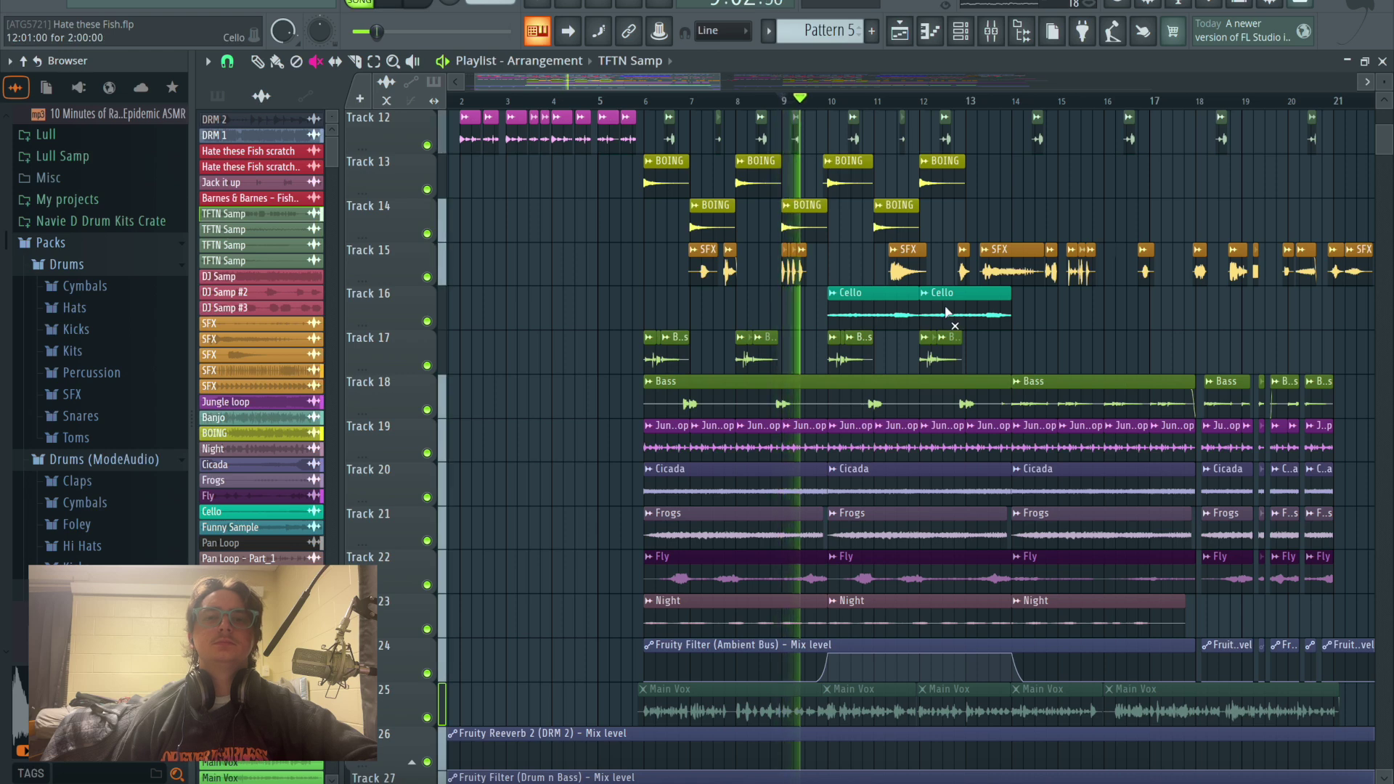
{"action": "scroll", "coordinate": [877, 401], "scroll_direction": "up", "scroll_amount": 1}
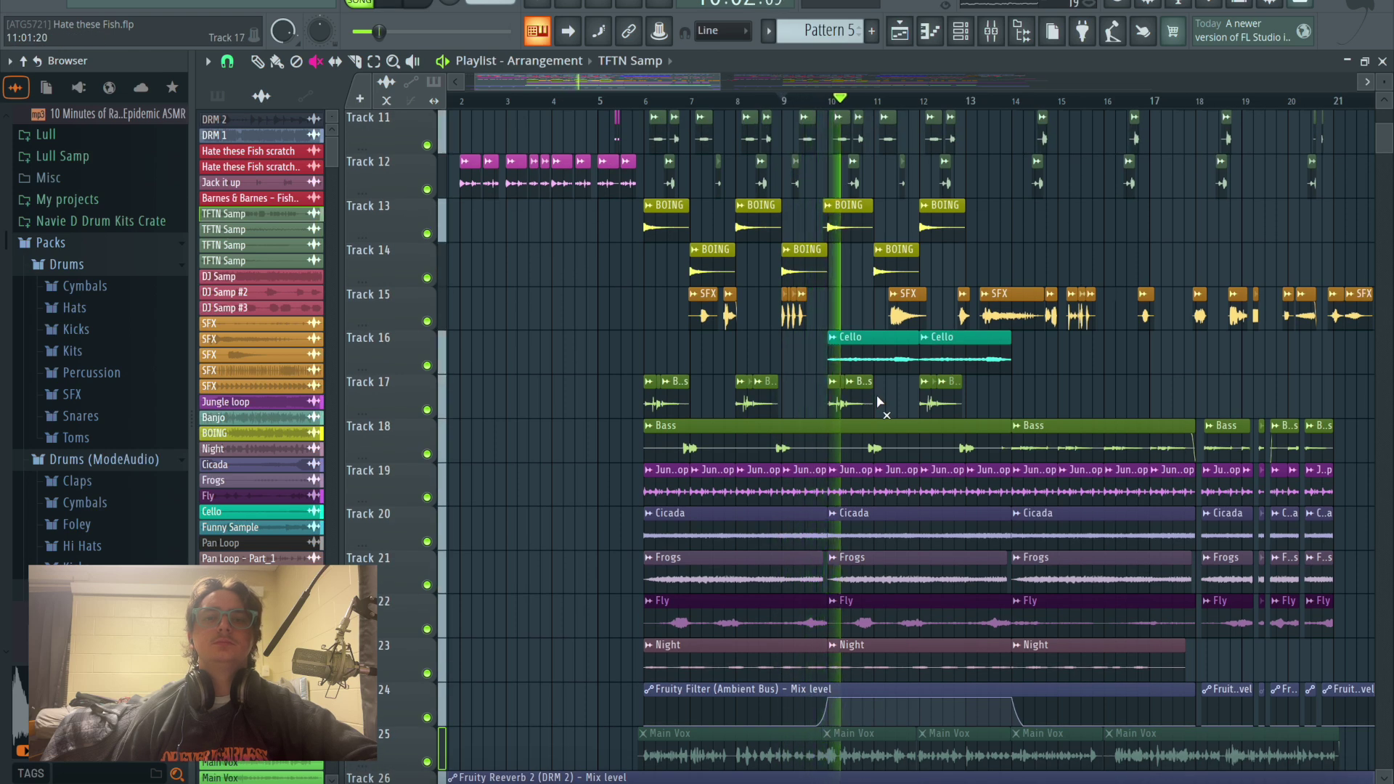
{"action": "scroll", "coordinate": [877, 401], "scroll_direction": "up", "scroll_amount": 2}
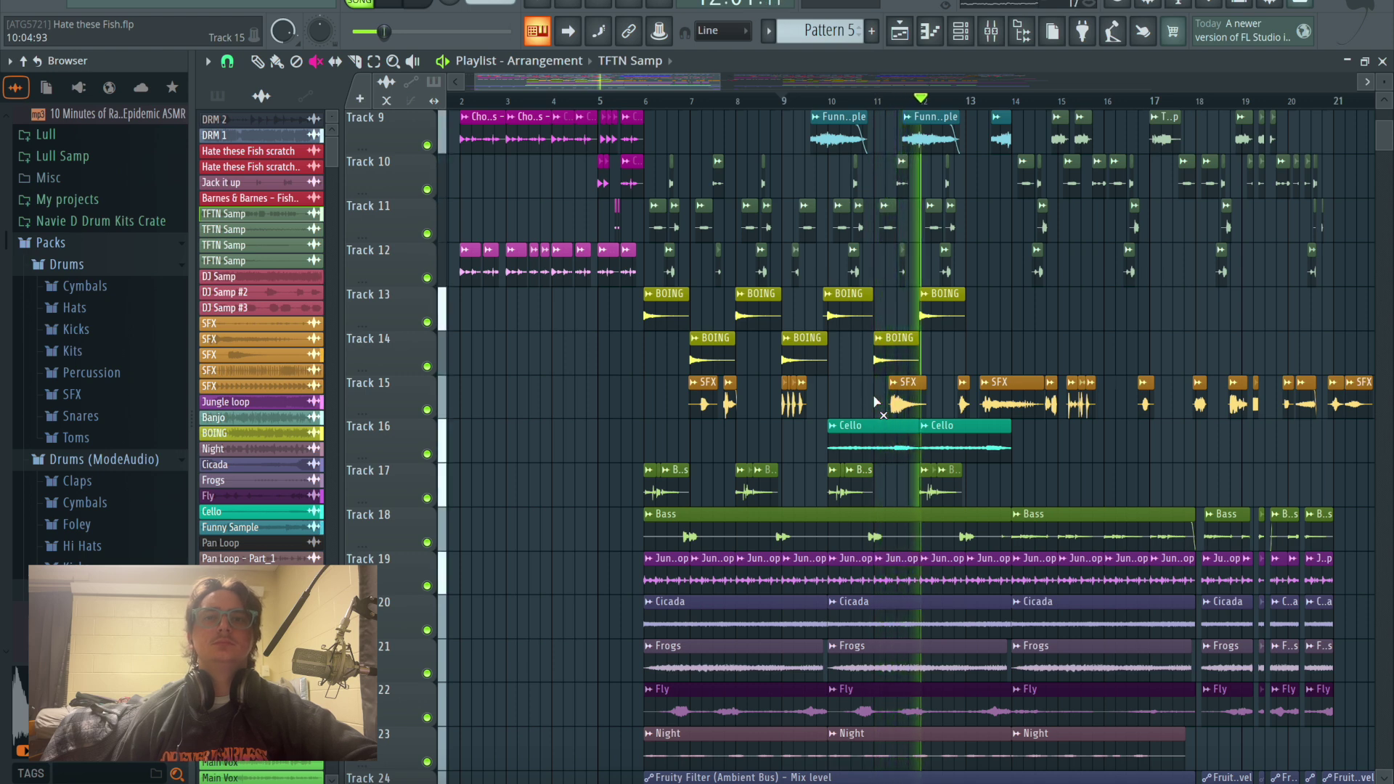
{"action": "left_click", "coordinate": [782, 99]}
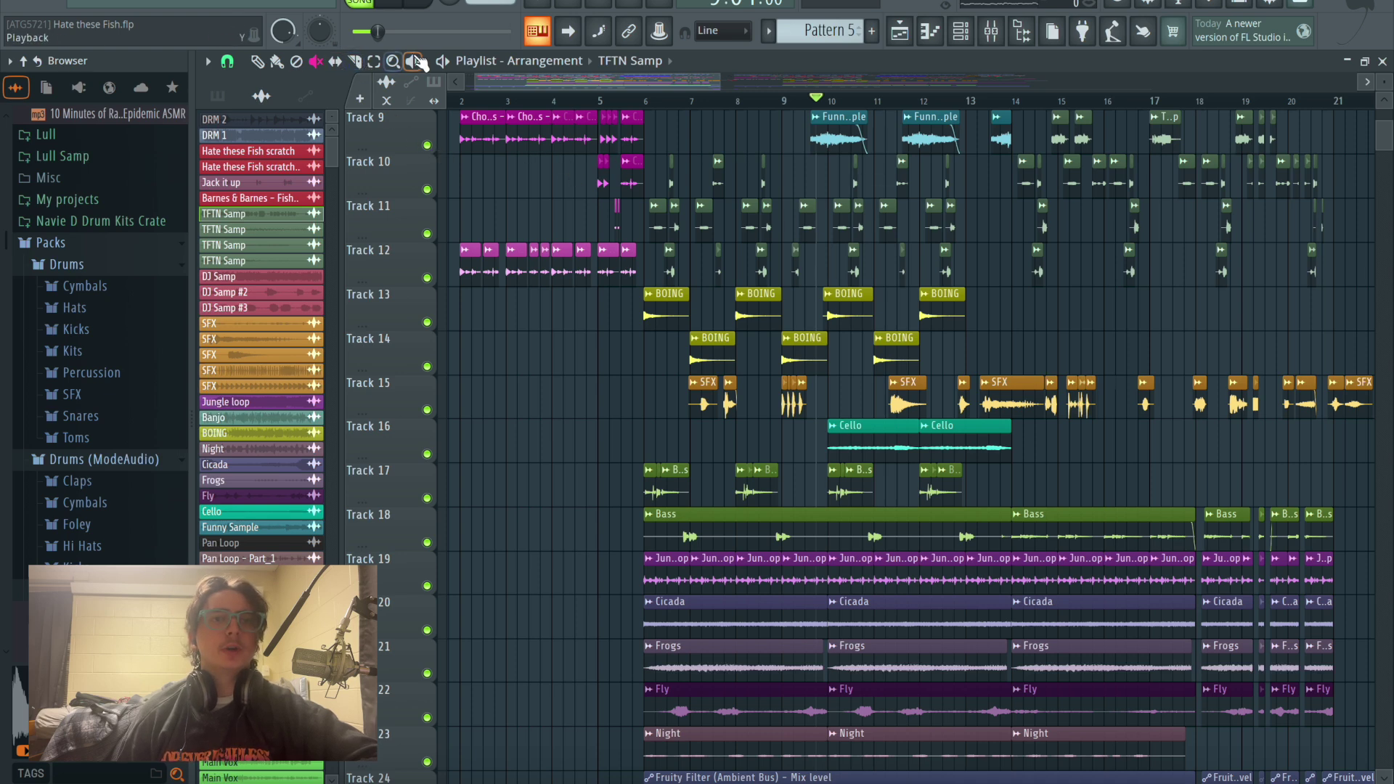
Step: Play the first Funny Sample clip on Track 9 alone from its beginning
{"action": "left_click", "coordinate": [835, 117]}
{"action": "left_click", "coordinate": [826, 114]}
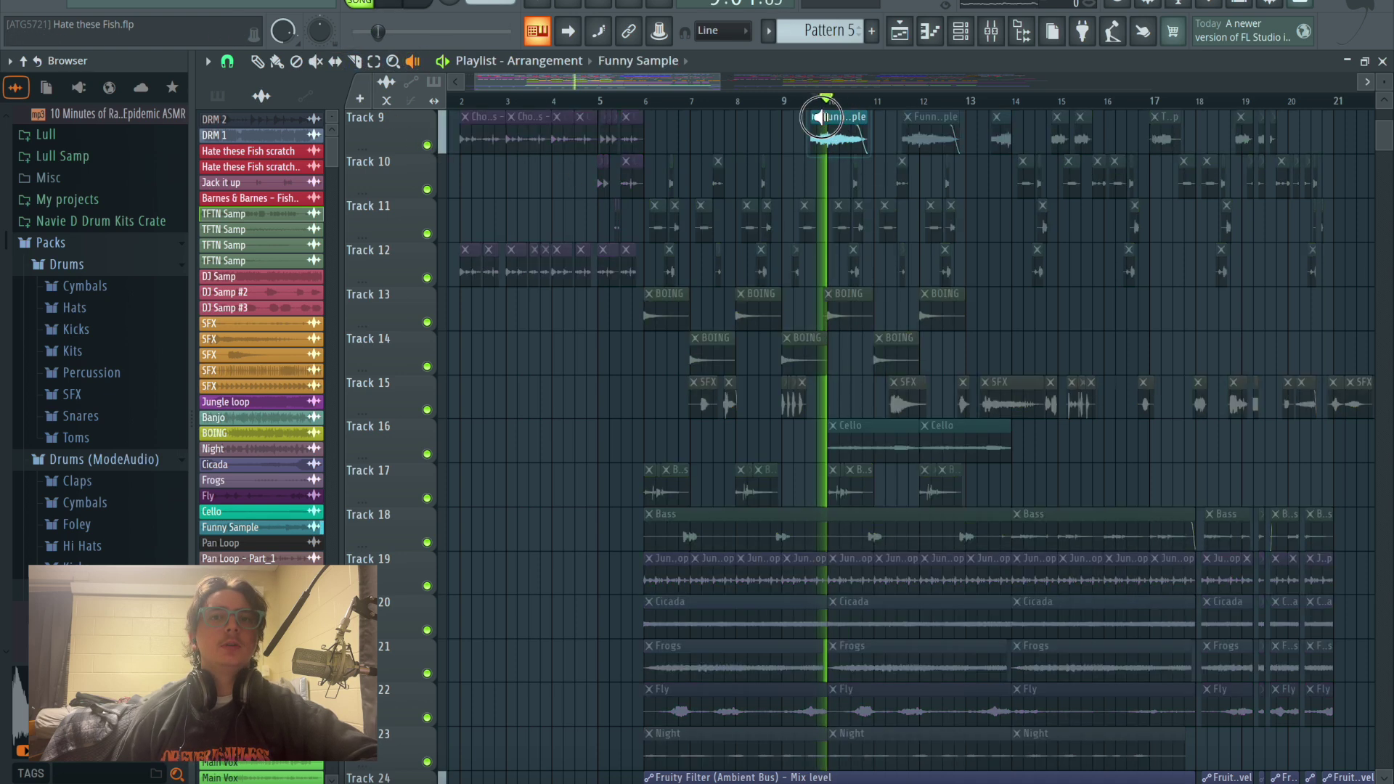
{"action": "left_click", "coordinate": [811, 116]}
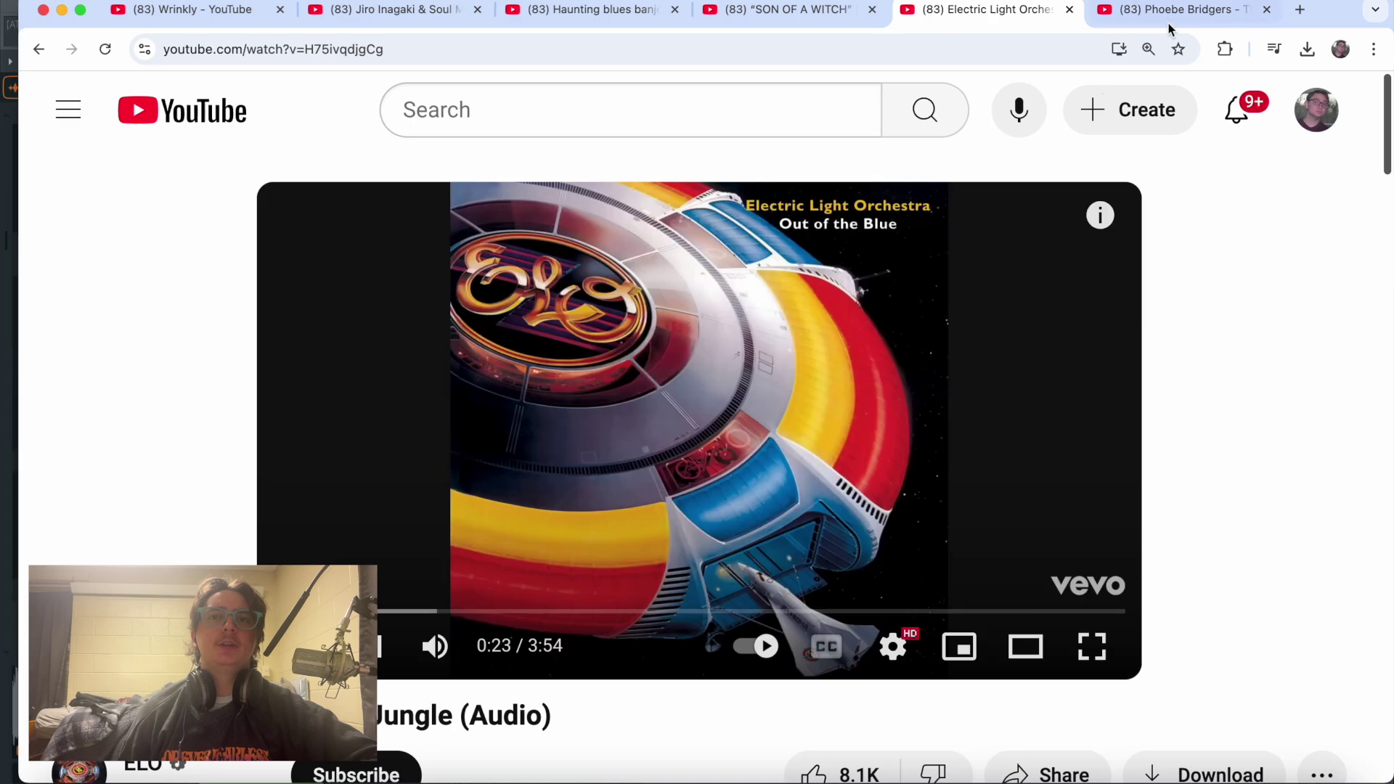
Step: Switch to the browser, play the Phoebe Bridgers source song on YouTube, pause it and minimize the window
{"action": "left_click", "coordinate": [1168, 21]}
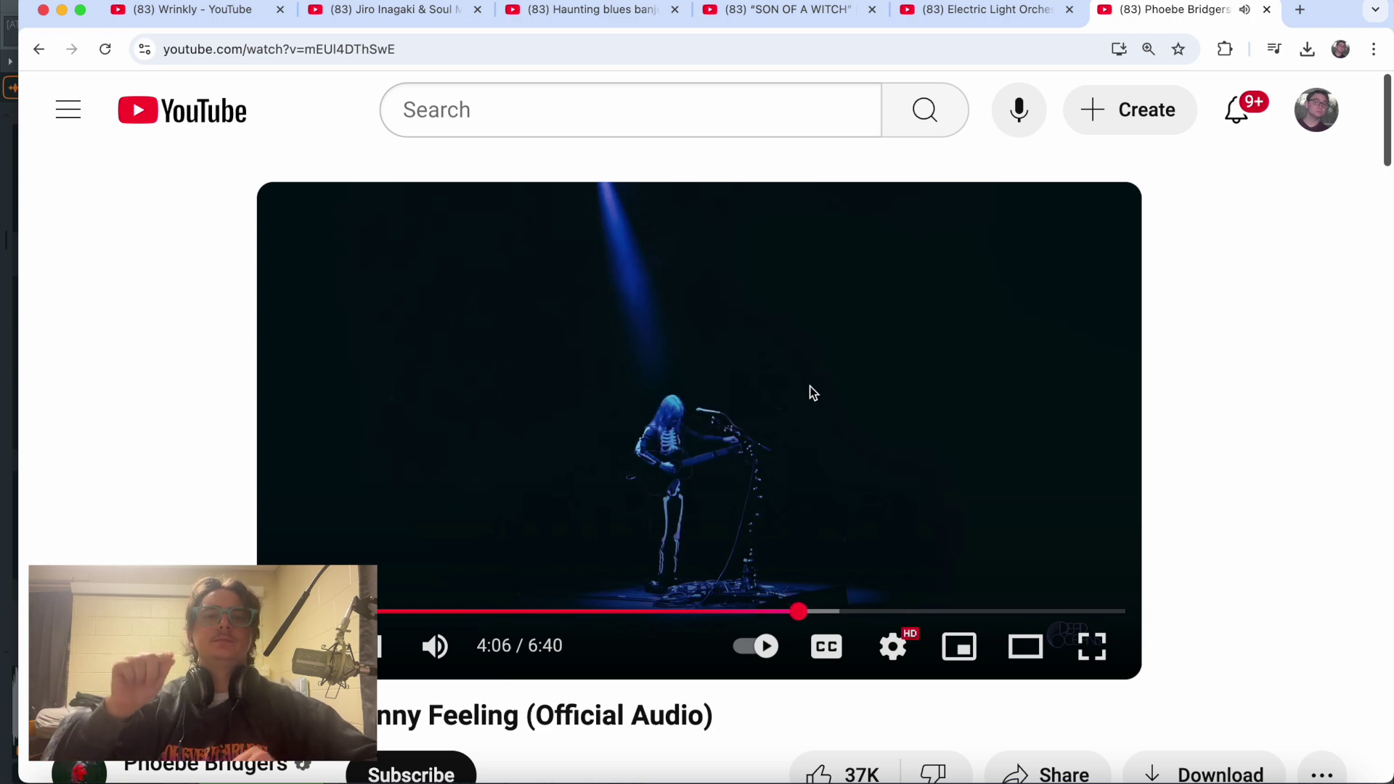
{"action": "left_click", "coordinate": [929, 401]}
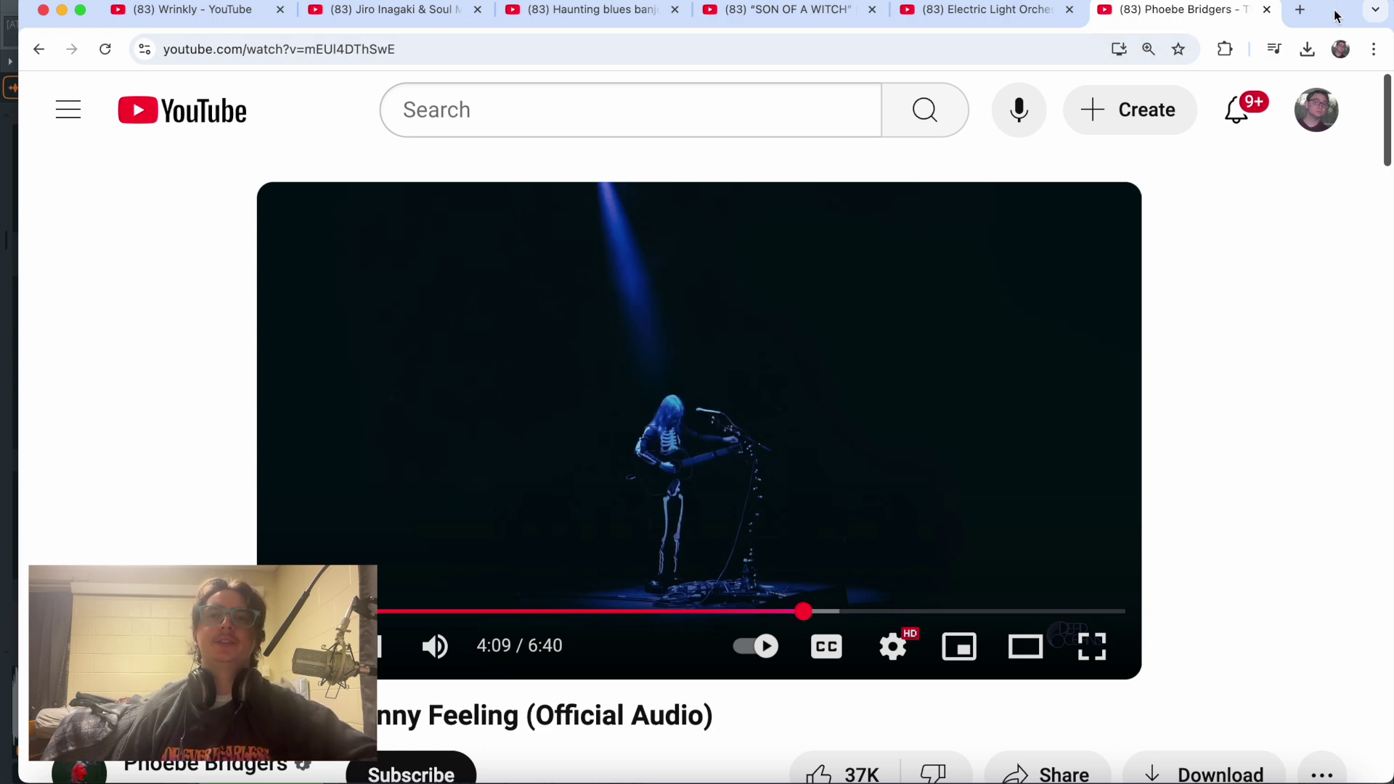
{"action": "left_click_drag", "start_coordinate": [1330, 16], "coordinate": [1330, 28]}
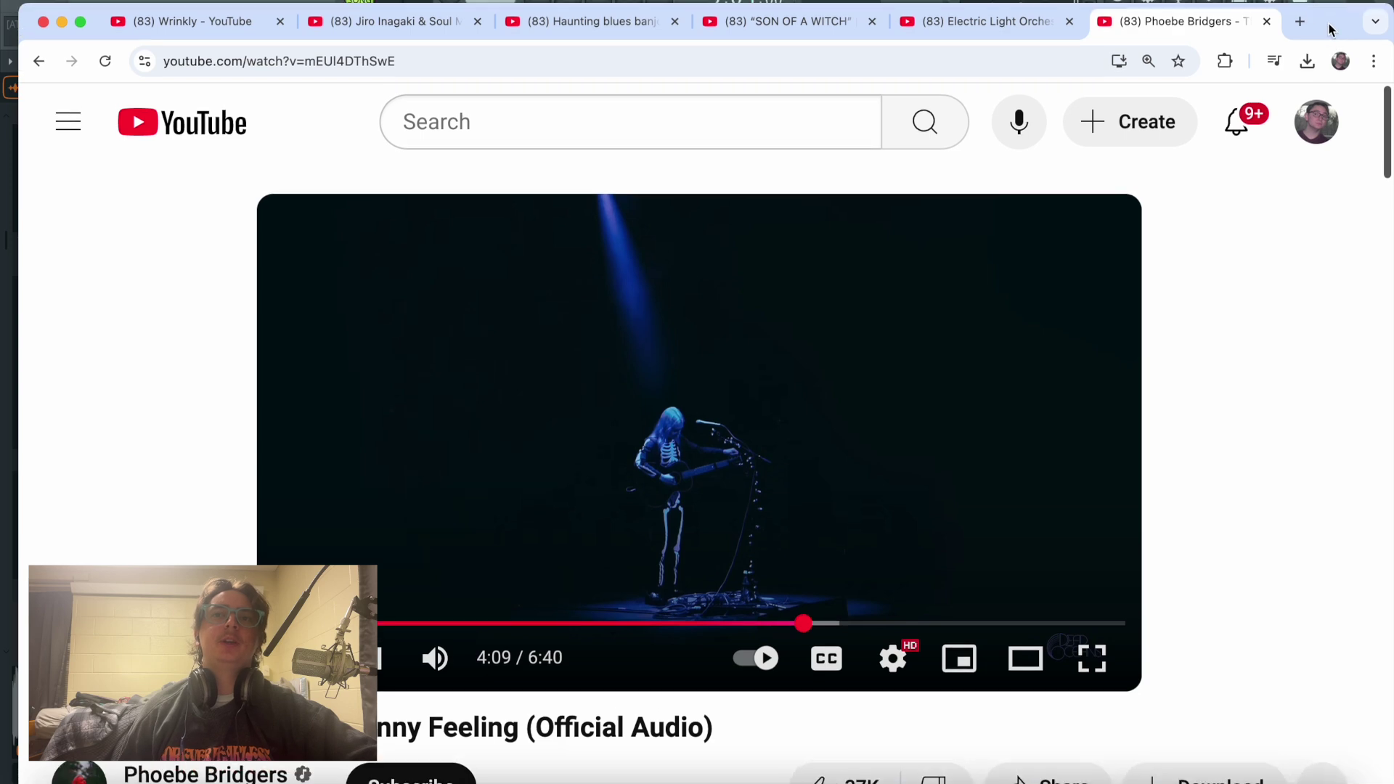
{"action": "left_click", "coordinate": [62, 25]}
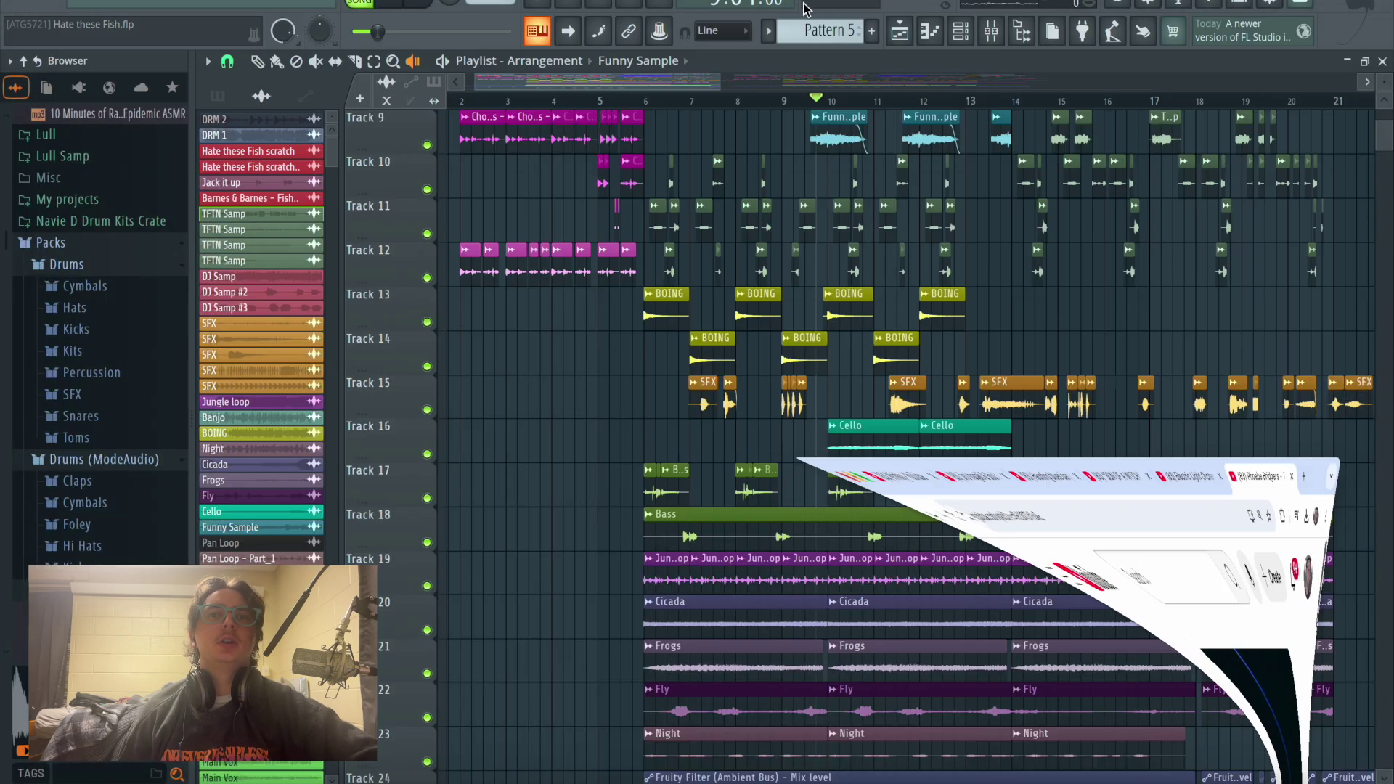
Step: Play the first Cello clip on Track 16 alone from bar 10 and stop playback
{"action": "scroll", "coordinate": [990, 203], "scroll_direction": "down", "scroll_amount": 1}
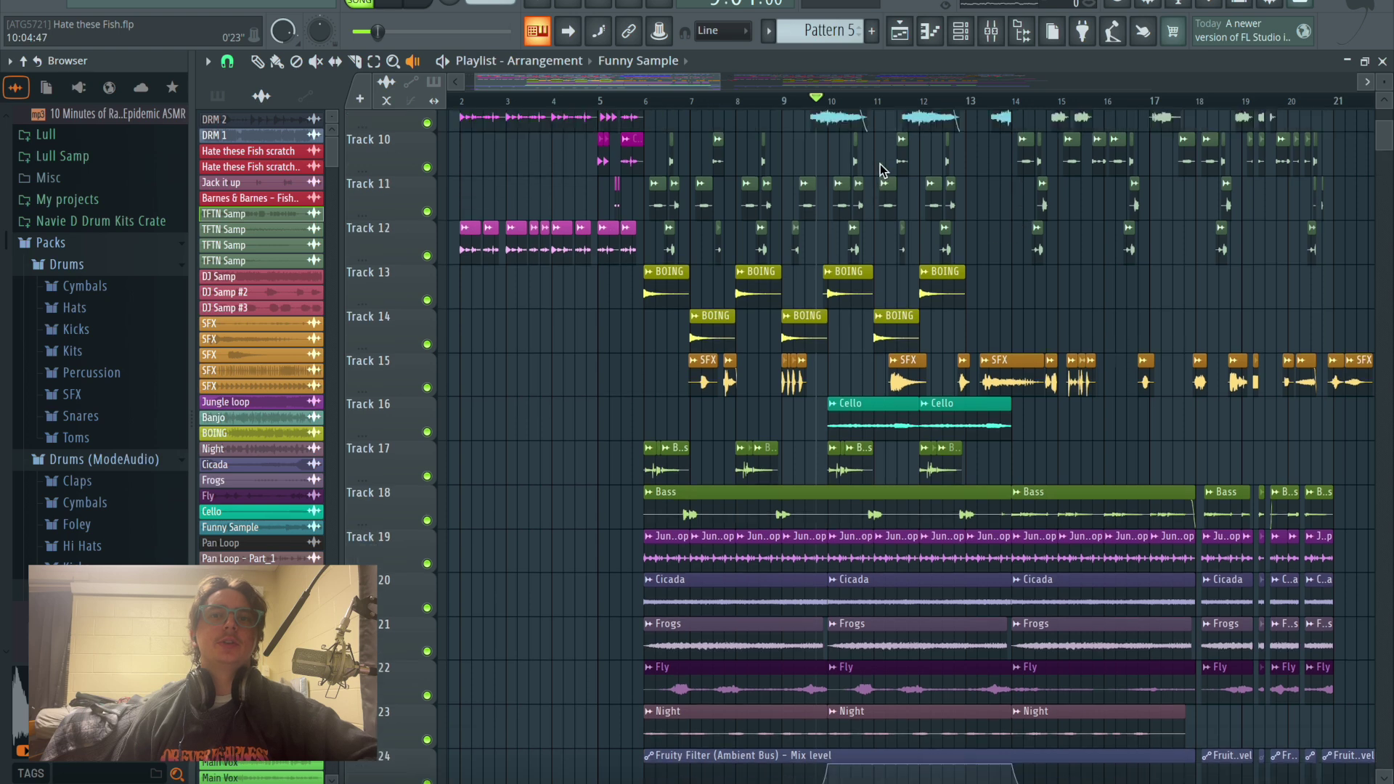
{"action": "scroll", "coordinate": [880, 164], "scroll_direction": "up", "scroll_amount": 1}
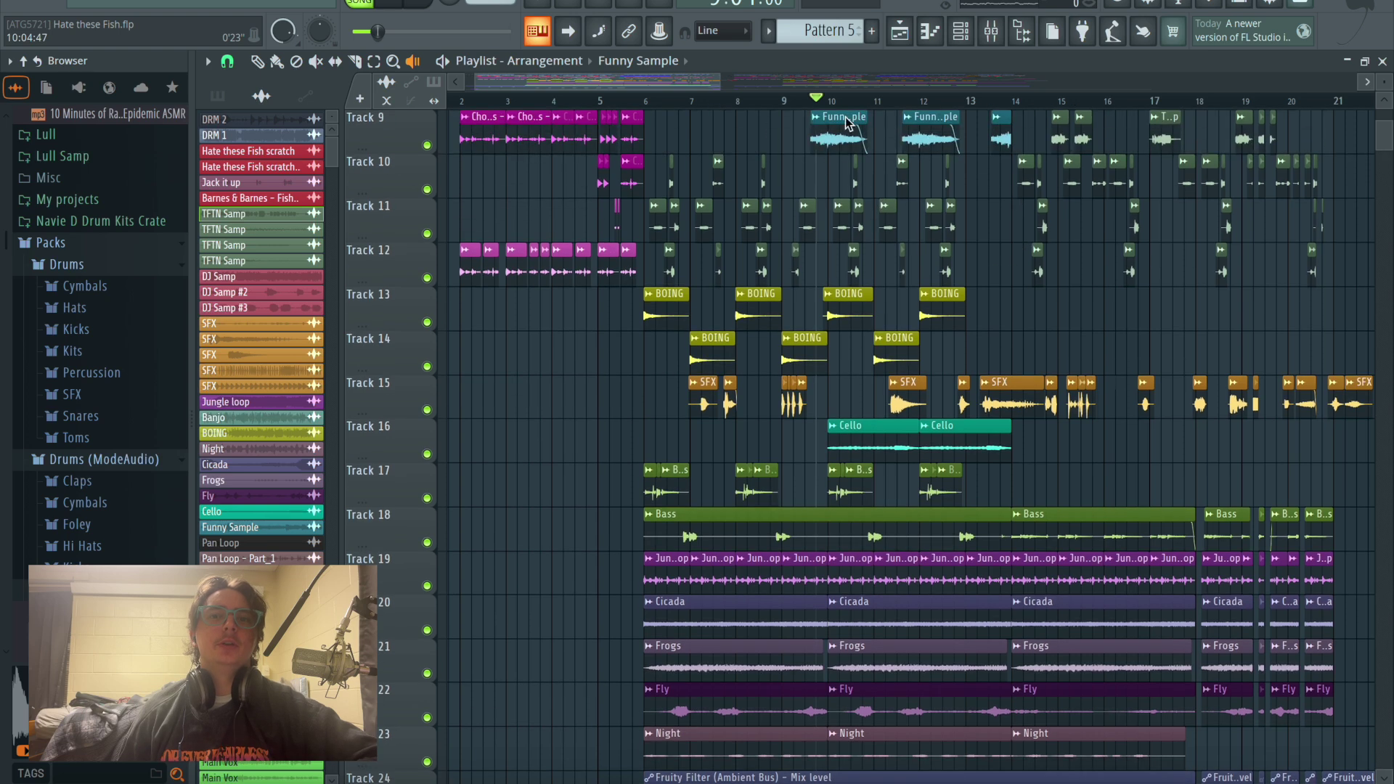
{"action": "left_click", "coordinate": [828, 440]}
{"action": "key", "text": "space"}
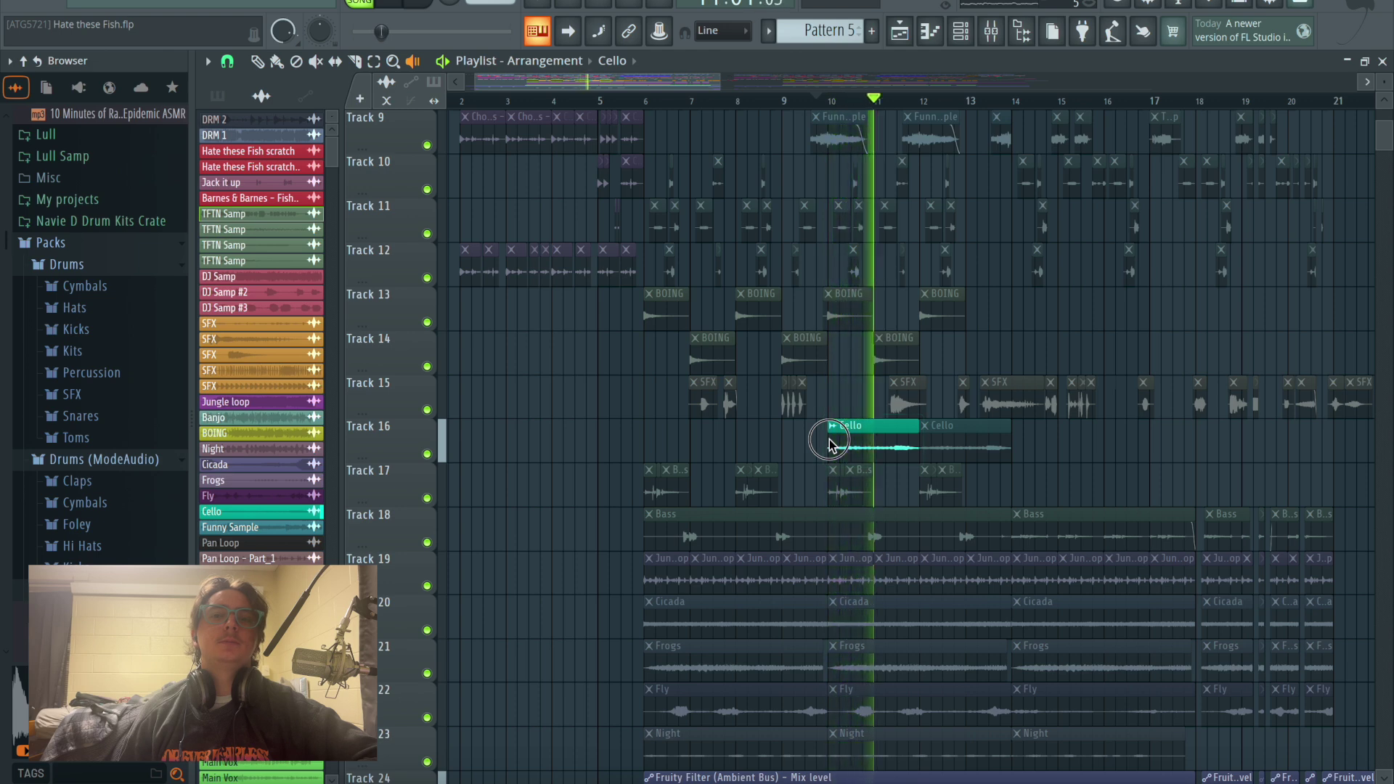
{"action": "key", "text": "space"}
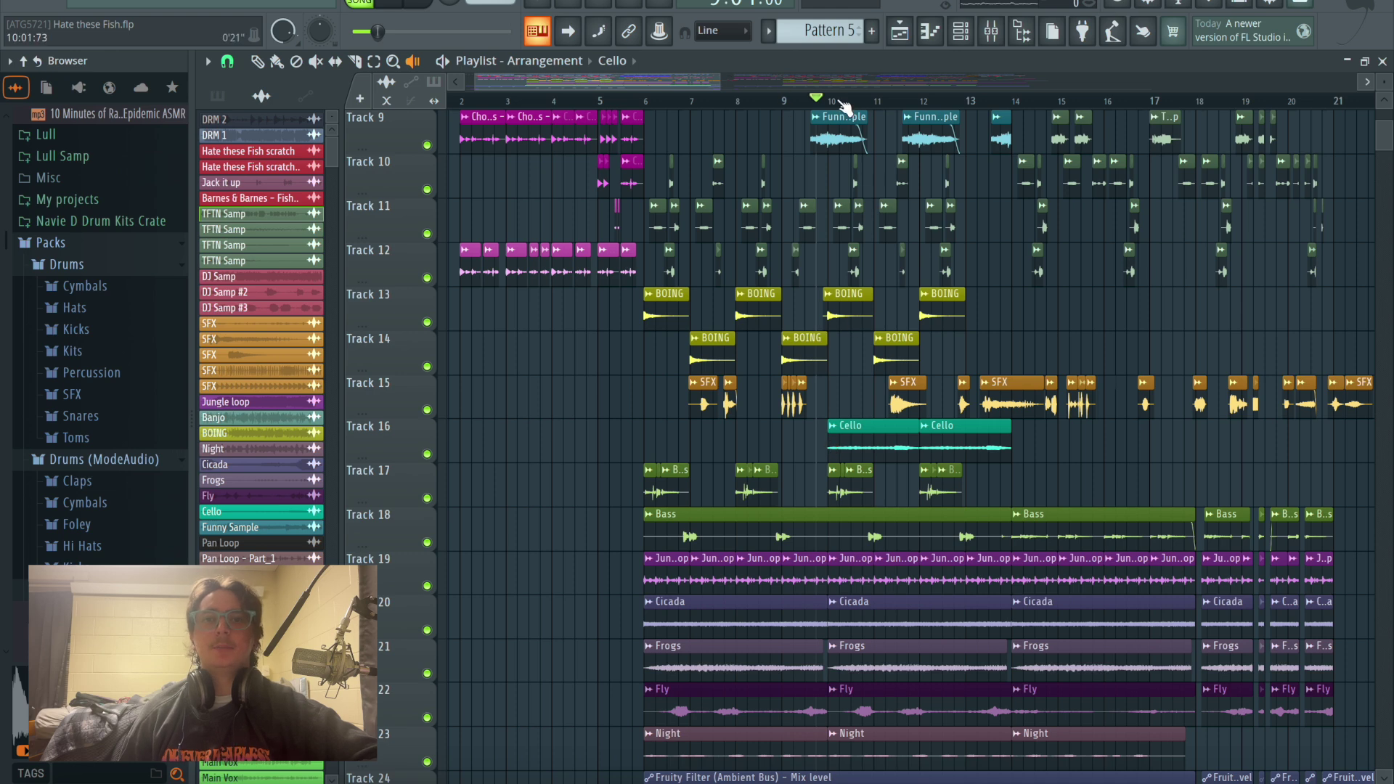
Step: Play all unmuted layers together from the end of bar 9 and stop playback
{"action": "scroll", "coordinate": [666, 259], "scroll_direction": "down", "scroll_amount": 2}
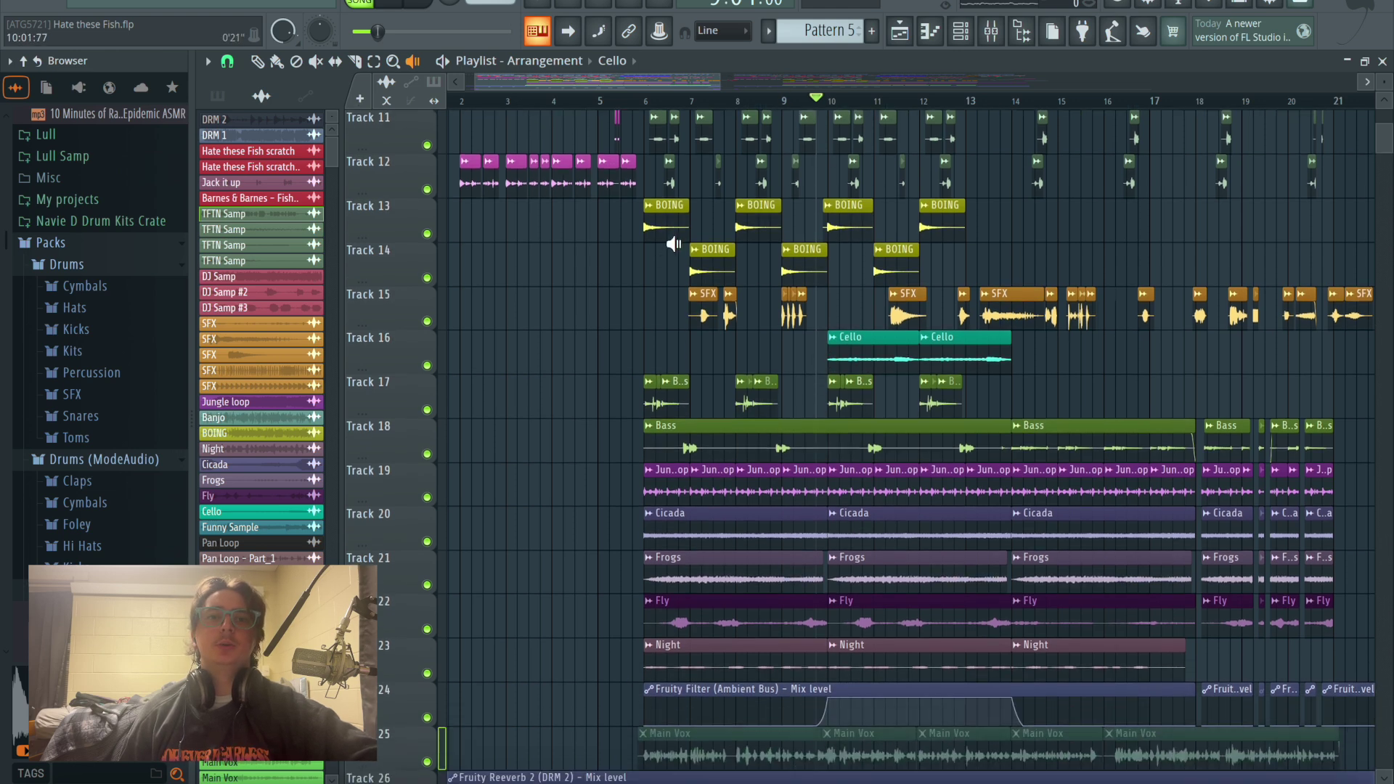
{"action": "scroll", "coordinate": [1041, 360], "scroll_direction": "down", "scroll_amount": 2}
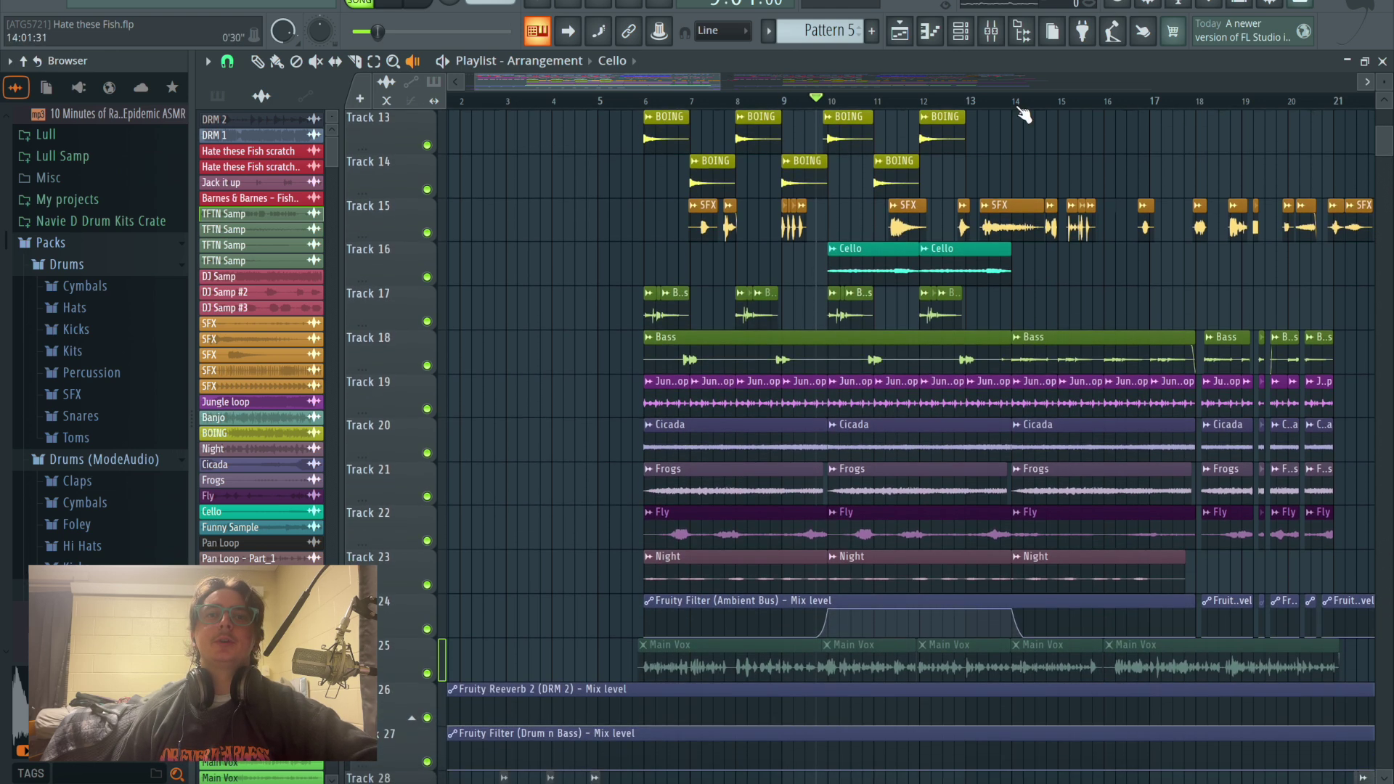
{"action": "scroll", "coordinate": [1089, 399], "scroll_direction": "down", "scroll_amount": 3}
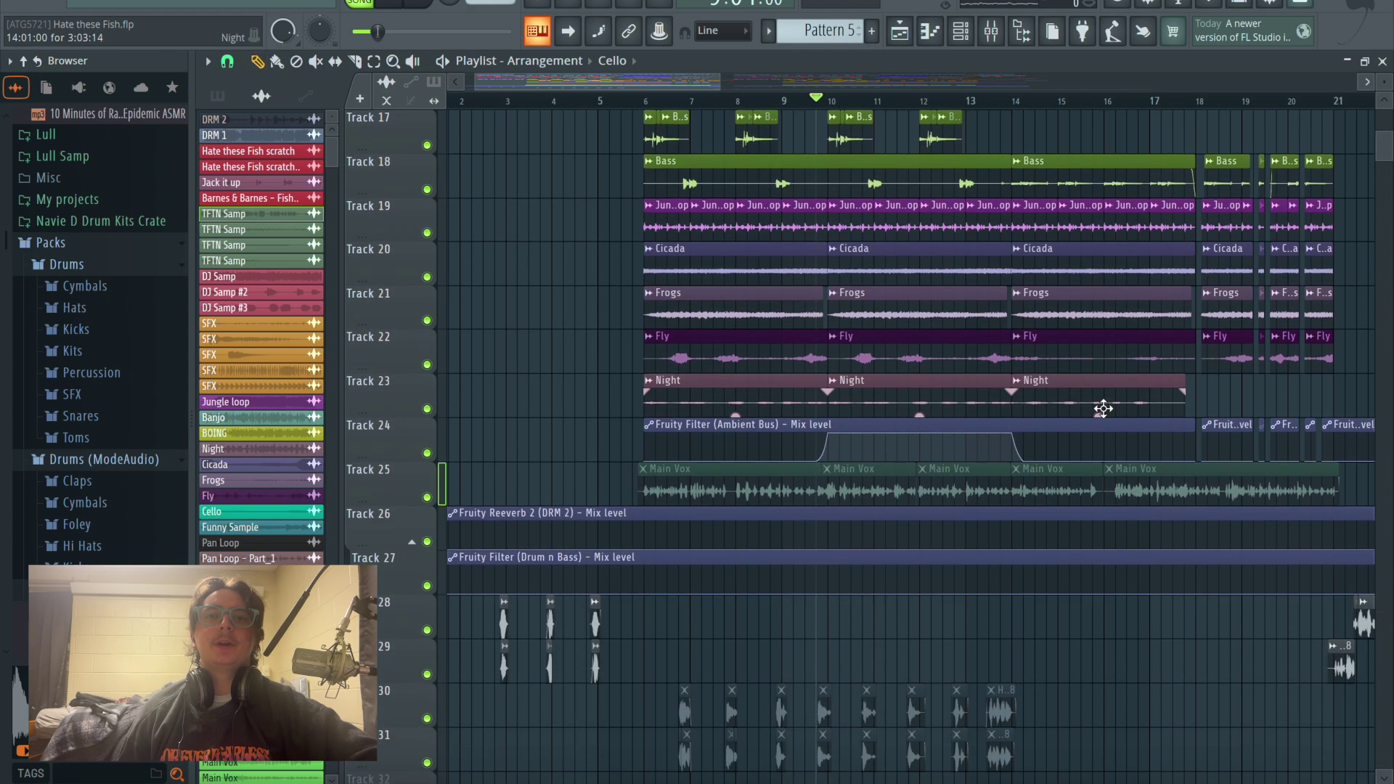
{"action": "scroll", "coordinate": [976, 349], "scroll_direction": "up", "scroll_amount": 12}
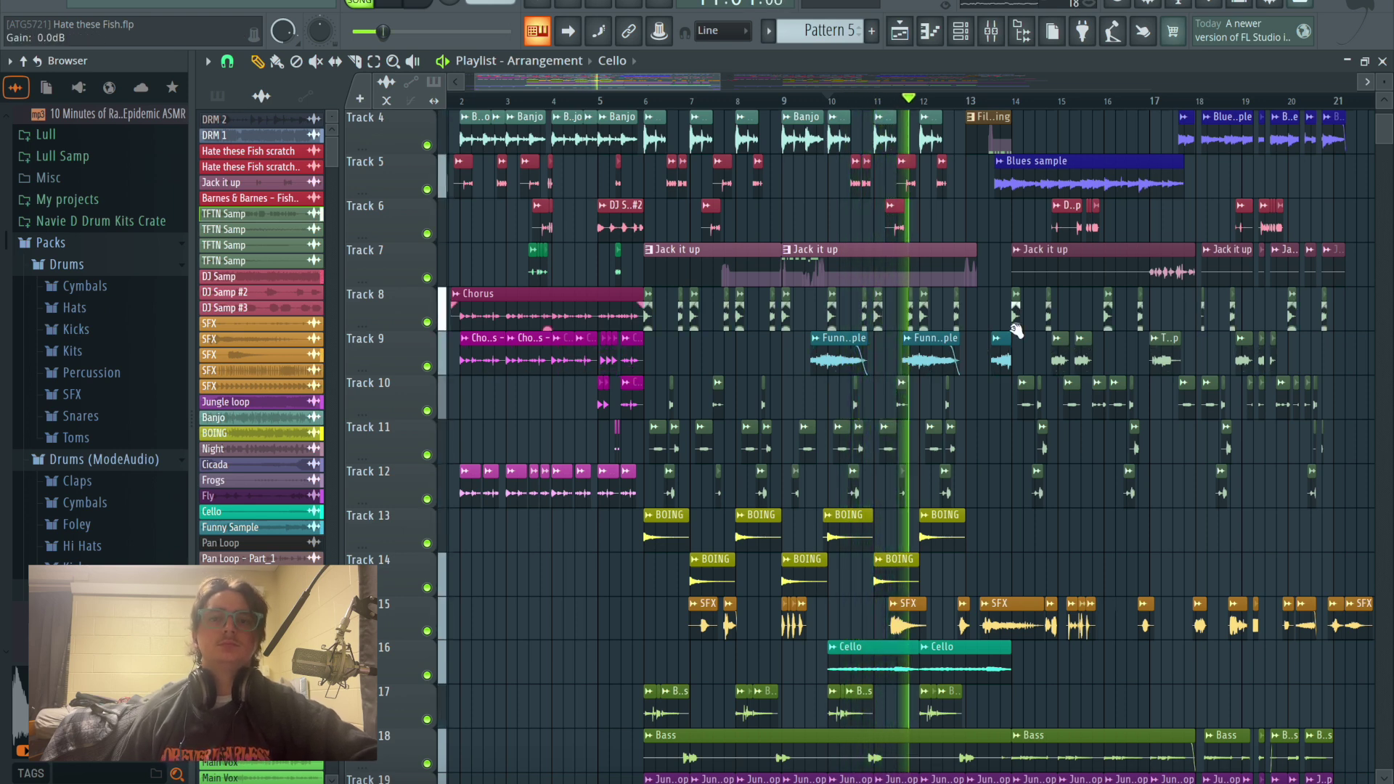
{"action": "key", "text": "space"}
Step: Set the playback position to bar 13, beat 2, and play the Filt Ping clip on Track 4 alone
{"action": "left_click", "coordinate": [977, 106]}
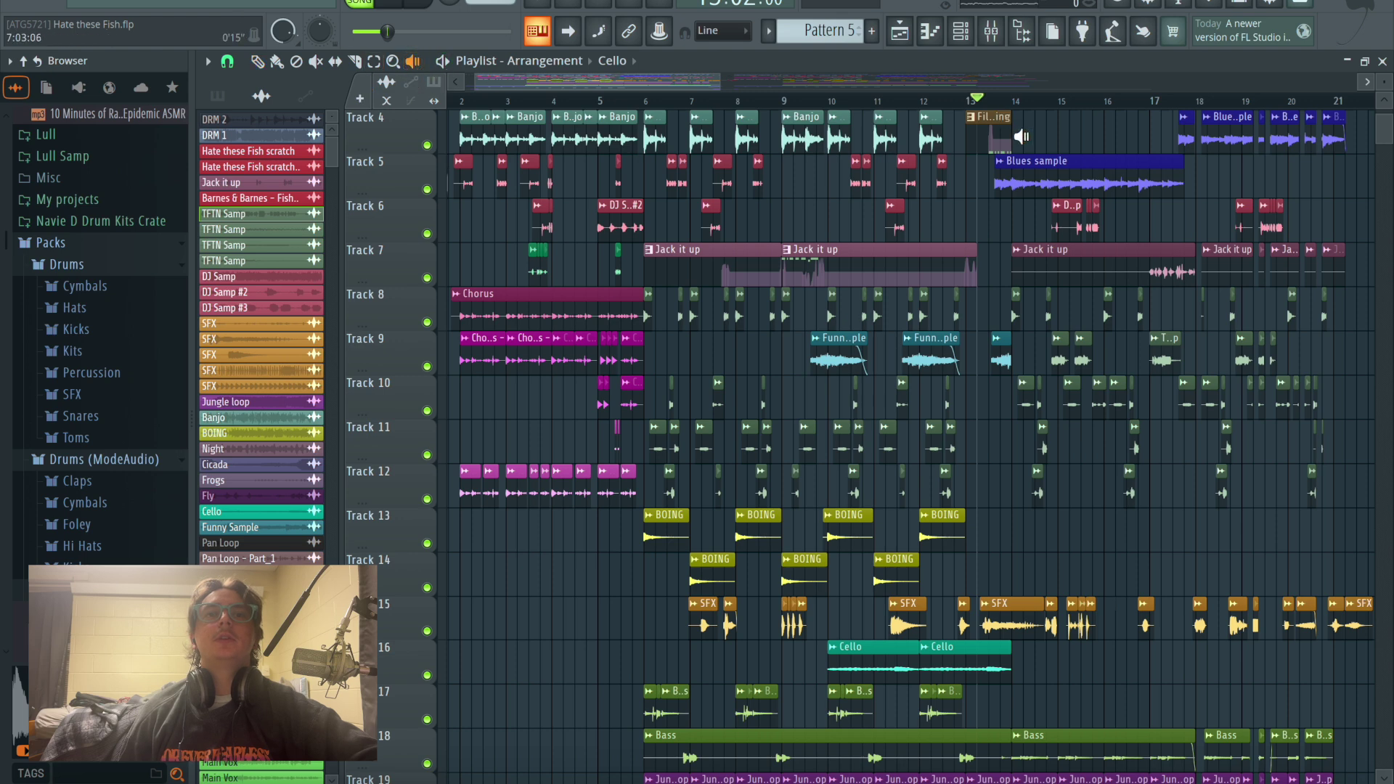
{"action": "left_click", "coordinate": [968, 141]}
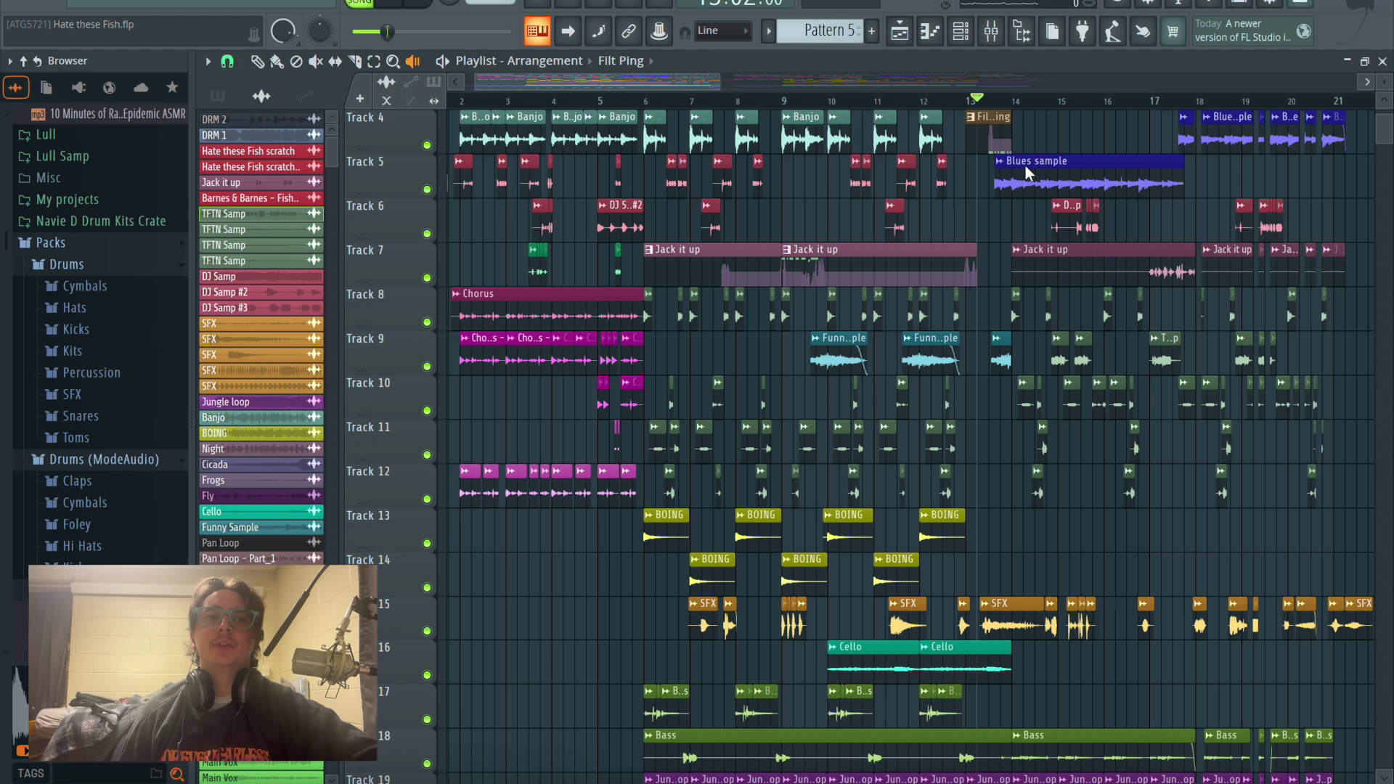
Step: Examine the layers around bars 13 and 14 across the tracks and move the playback position to bar 14
{"action": "scroll", "coordinate": [1025, 164], "scroll_direction": "up", "scroll_amount": 1}
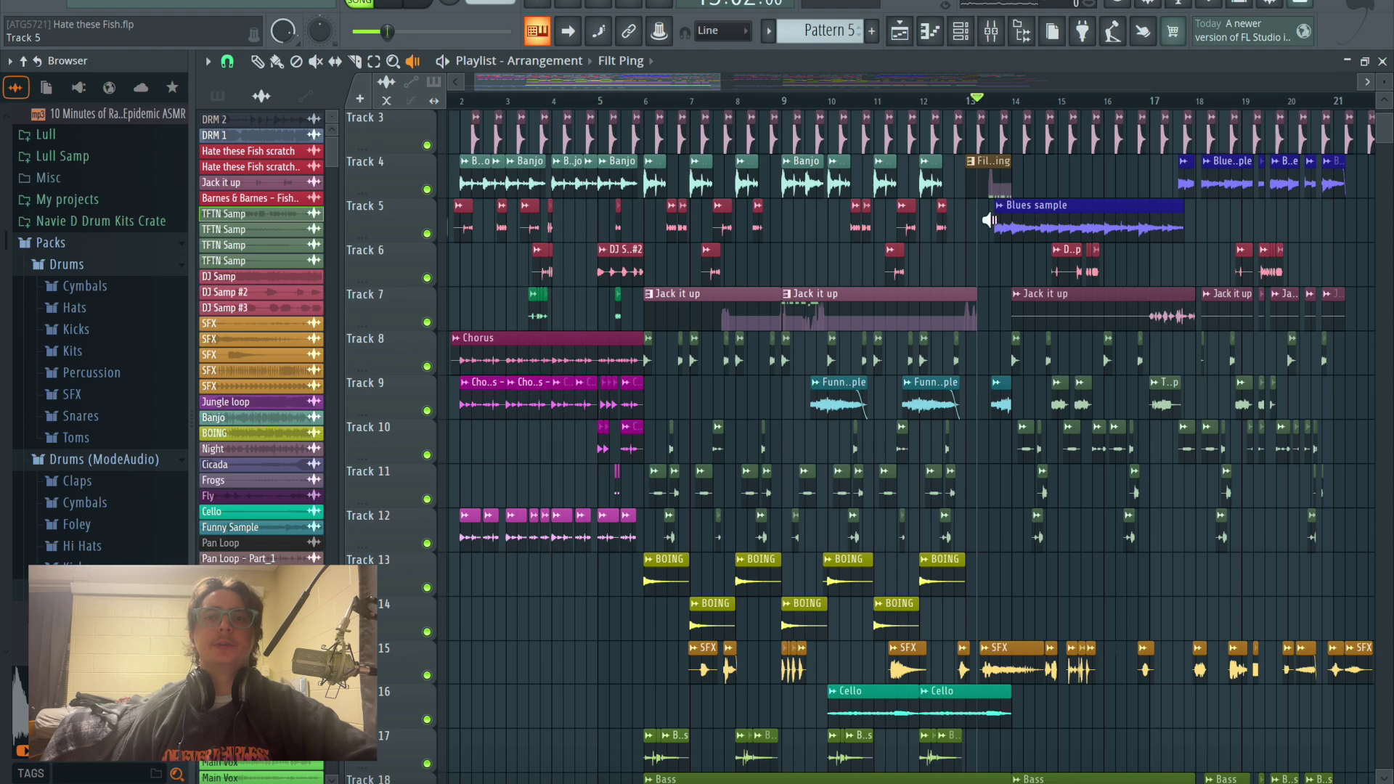
{"action": "scroll", "coordinate": [959, 494], "scroll_direction": "down", "scroll_amount": 4}
{"action": "scroll", "coordinate": [959, 436], "scroll_direction": "up", "scroll_amount": 5}
{"action": "scroll", "coordinate": [883, 503], "scroll_direction": "down", "scroll_amount": 9}
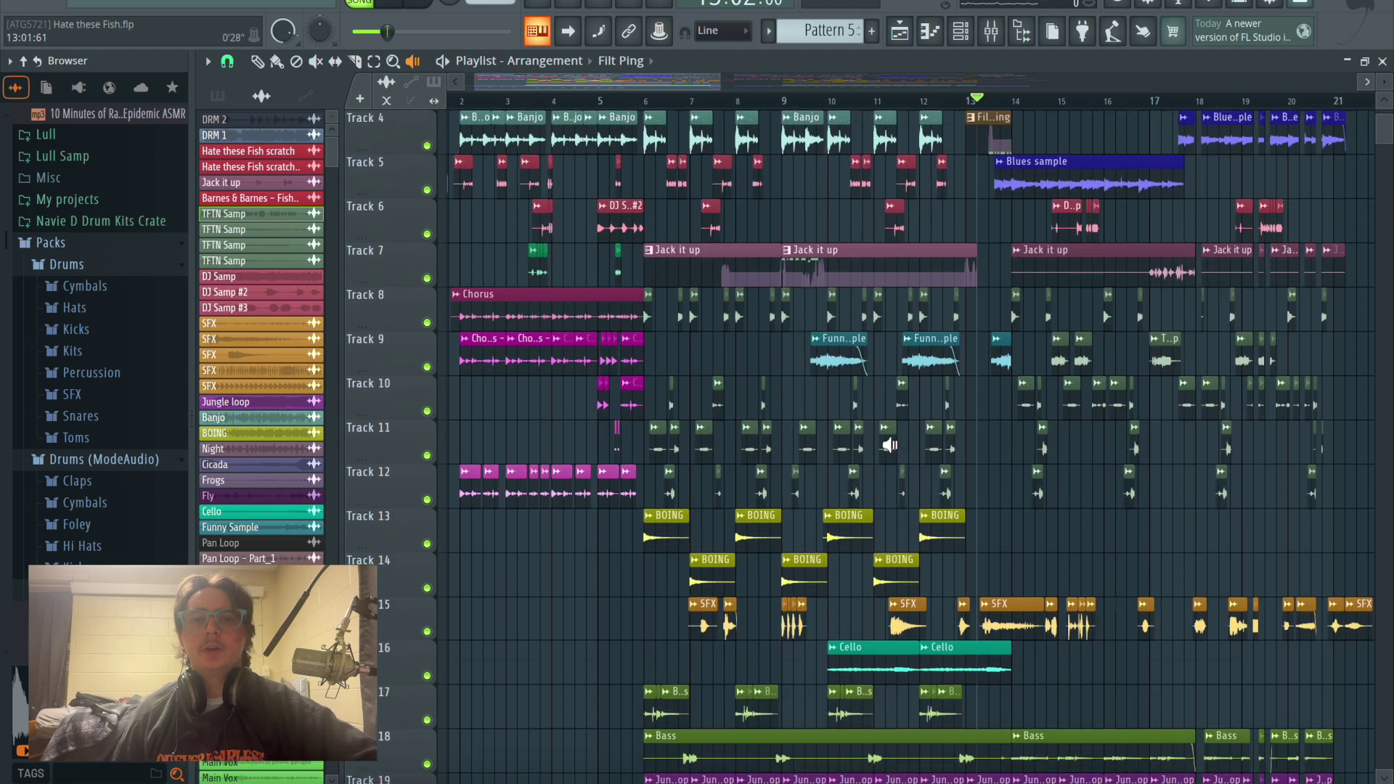
{"action": "scroll", "coordinate": [881, 504], "scroll_direction": "down", "scroll_amount": 10}
{"action": "scroll", "coordinate": [881, 499], "scroll_direction": "up", "scroll_amount": 12}
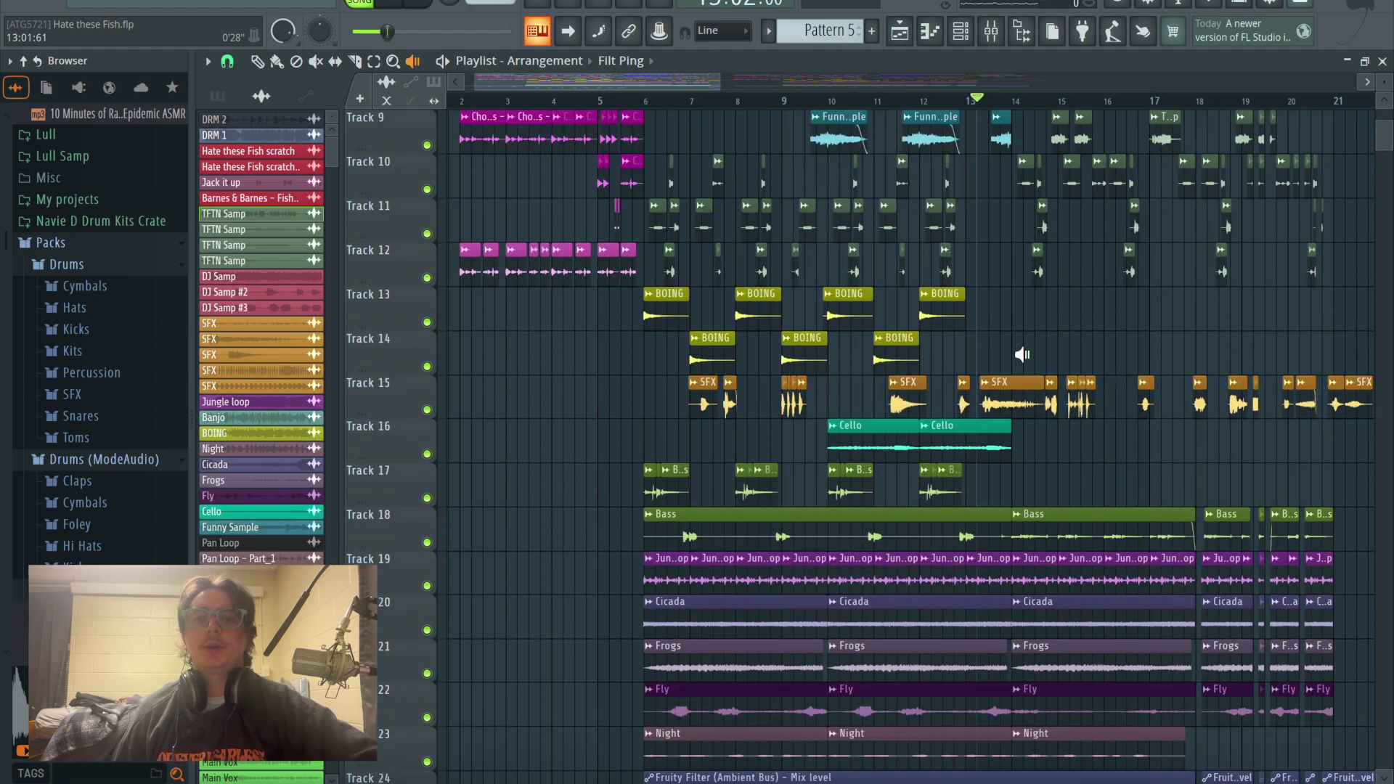
{"action": "scroll", "coordinate": [1234, 493], "scroll_direction": "down", "scroll_amount": 1}
{"action": "left_click", "coordinate": [1014, 102]}
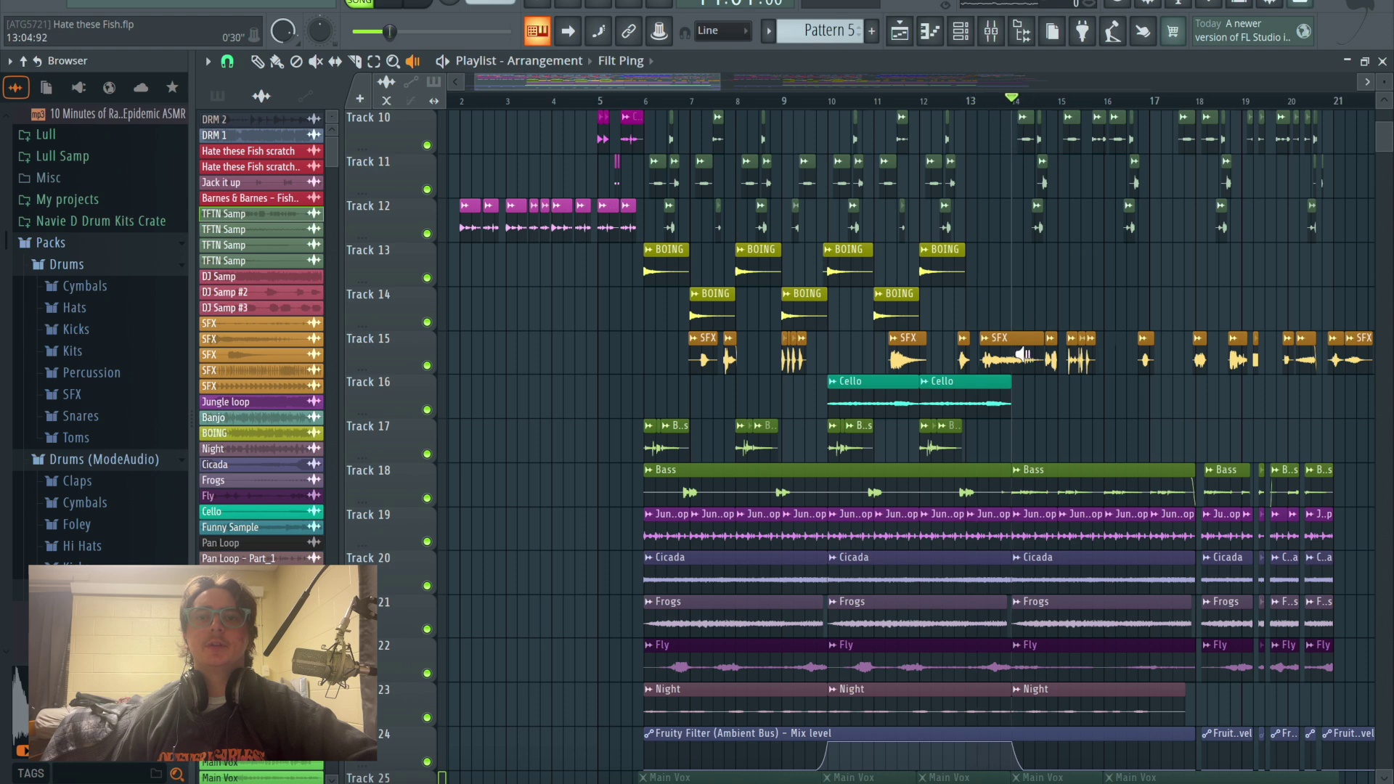
Step: Play the second Bass clip on Track 18 alone from bar 14 and stop playback
{"action": "left_click", "coordinate": [1014, 479]}
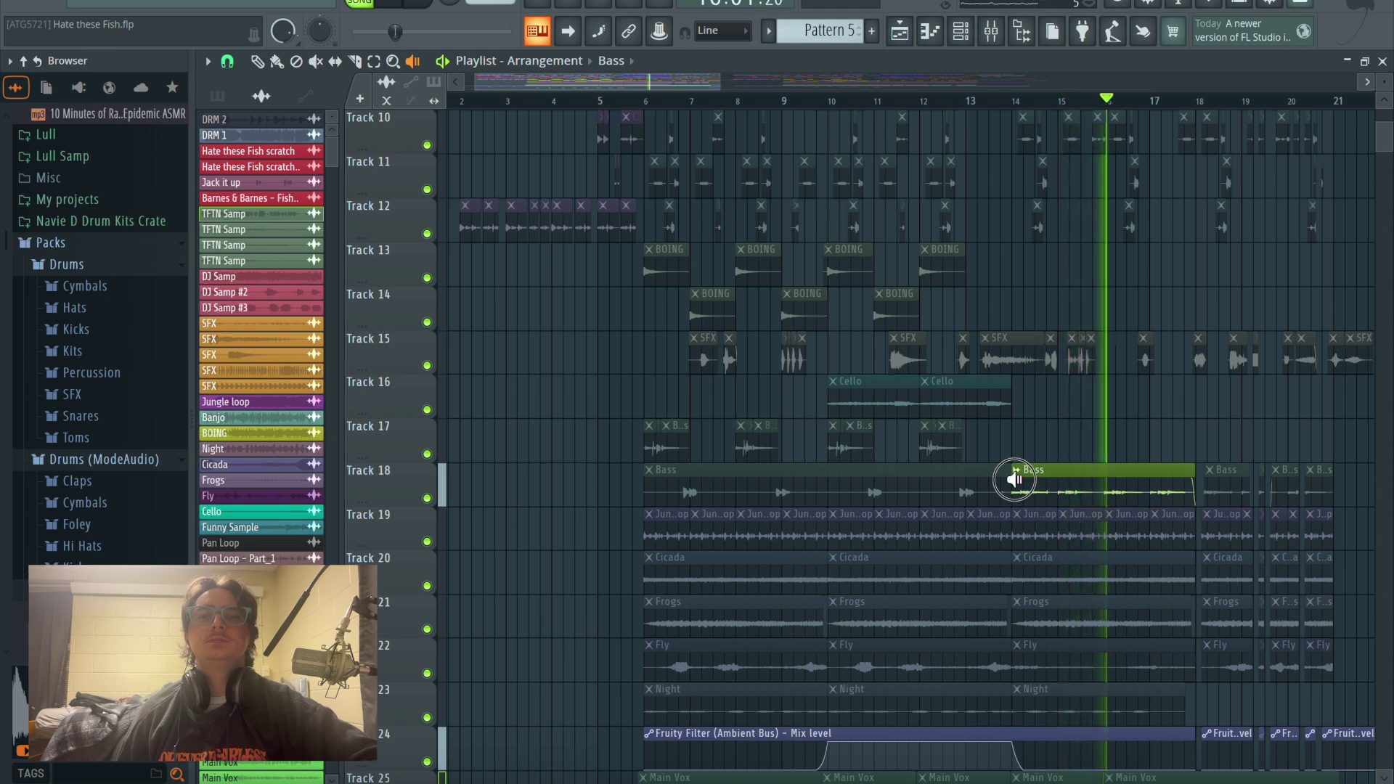
{"action": "left_click_drag", "start_coordinate": [1014, 479], "coordinate": [1010, 477]}
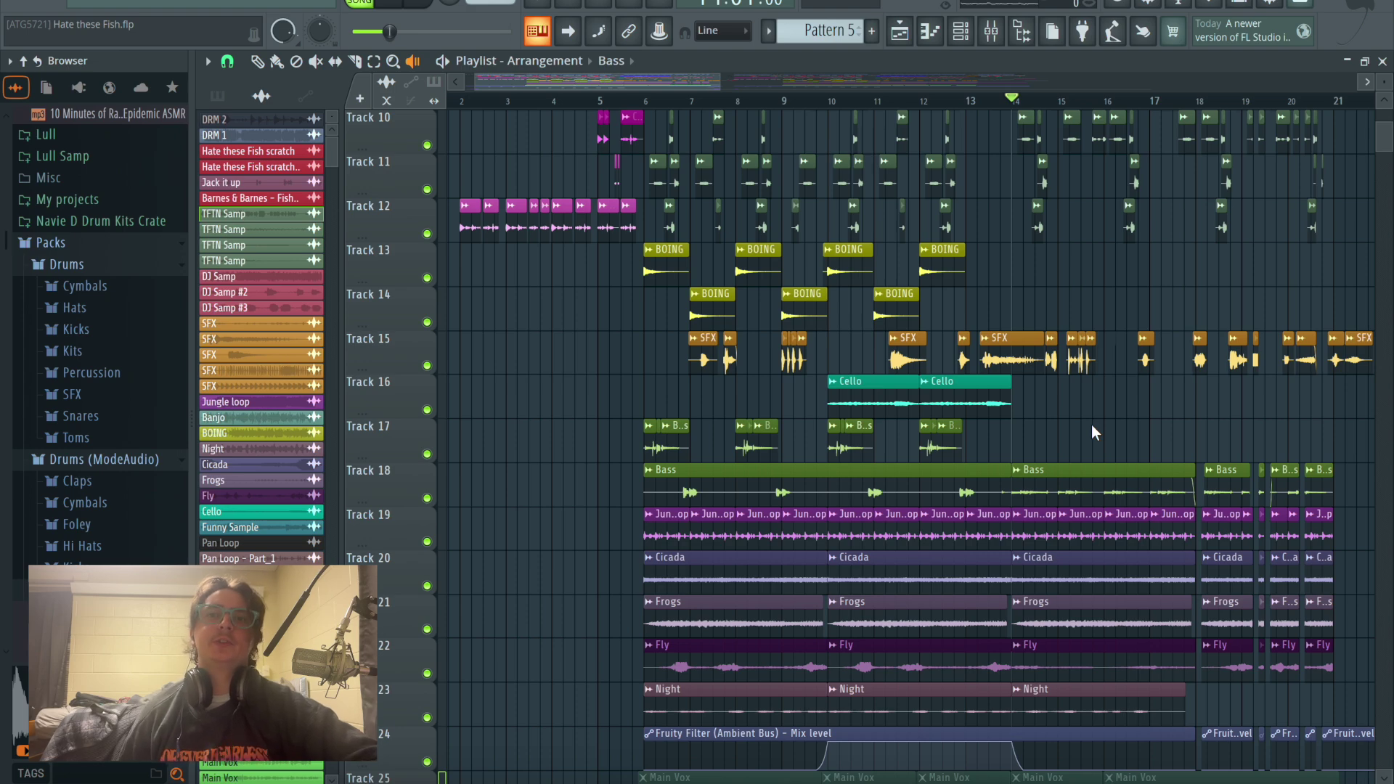
Step: Play the long Blues sample clip on Track 5 alone and stop playback
{"action": "scroll", "coordinate": [1122, 417], "scroll_direction": "up", "scroll_amount": 6}
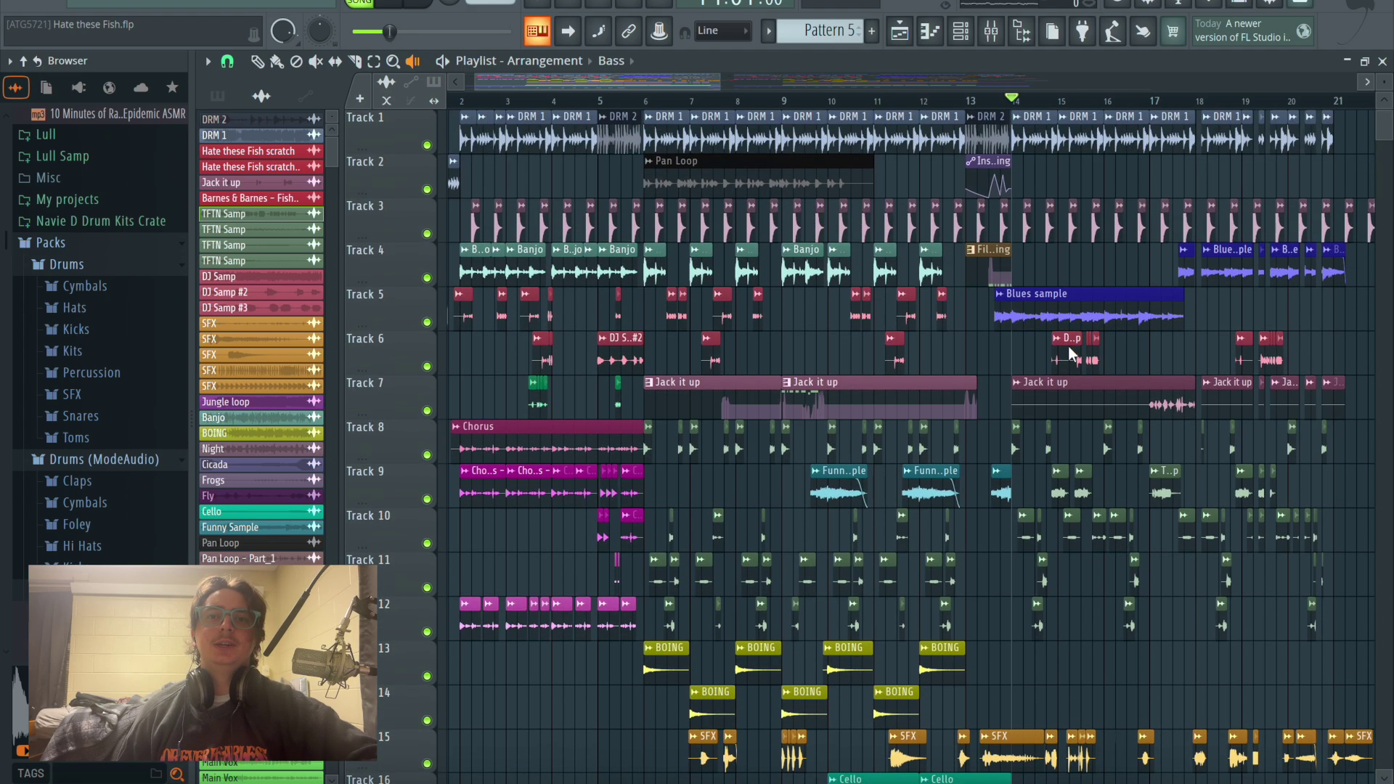
{"action": "right_click", "coordinate": [993, 303]}
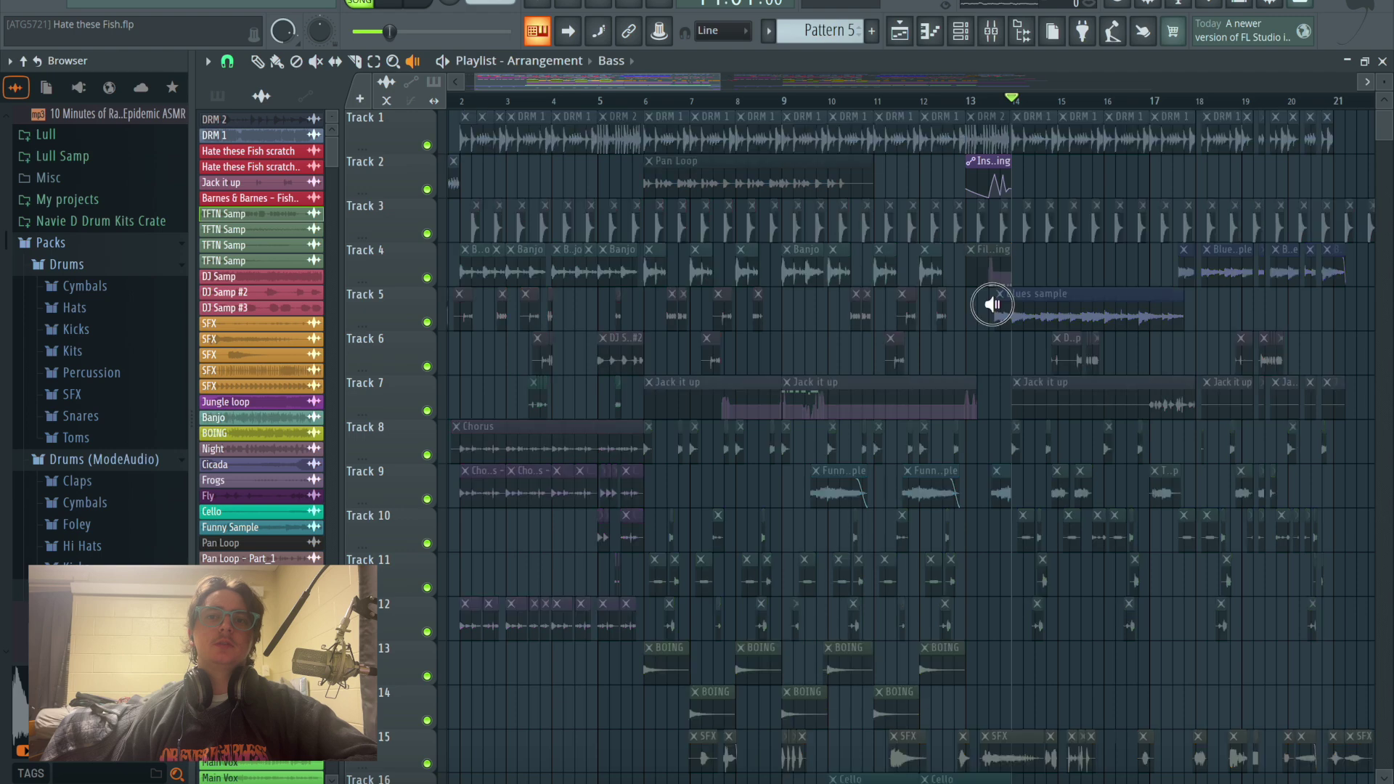
{"action": "right_click", "coordinate": [995, 304]}
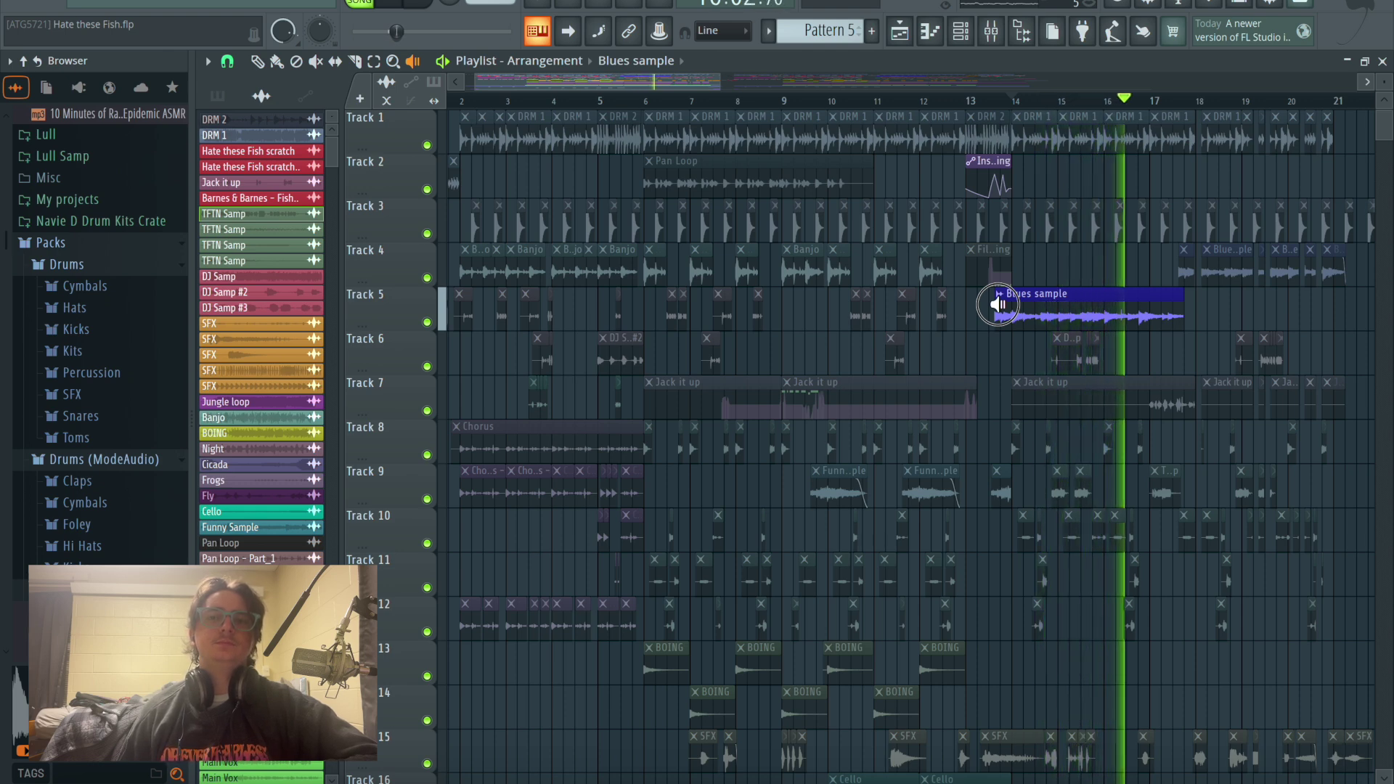
{"action": "left_click_drag", "start_coordinate": [998, 305], "coordinate": [998, 304]}
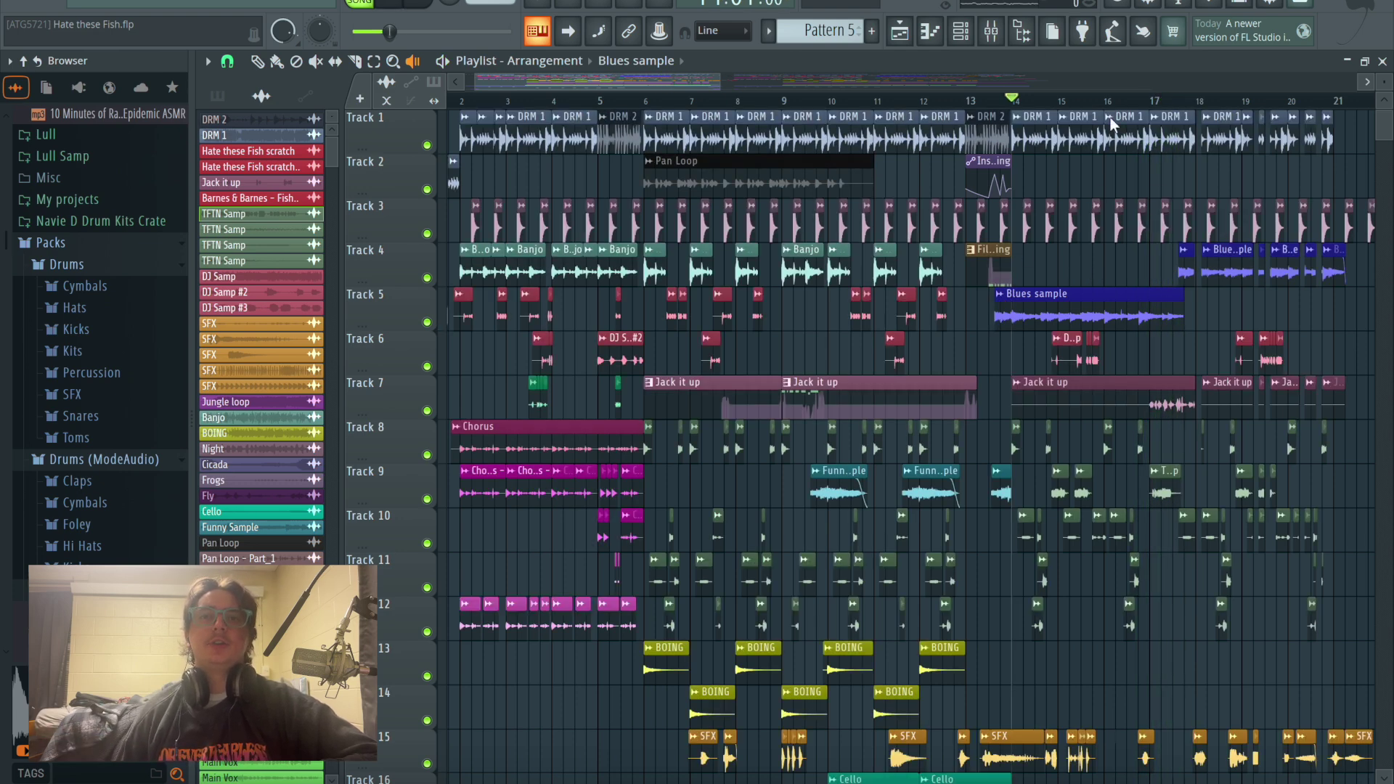
Step: Play all unmuted layers together from bar 14 and stop playback
{"action": "scroll", "coordinate": [1088, 233], "scroll_direction": "down", "scroll_amount": 10}
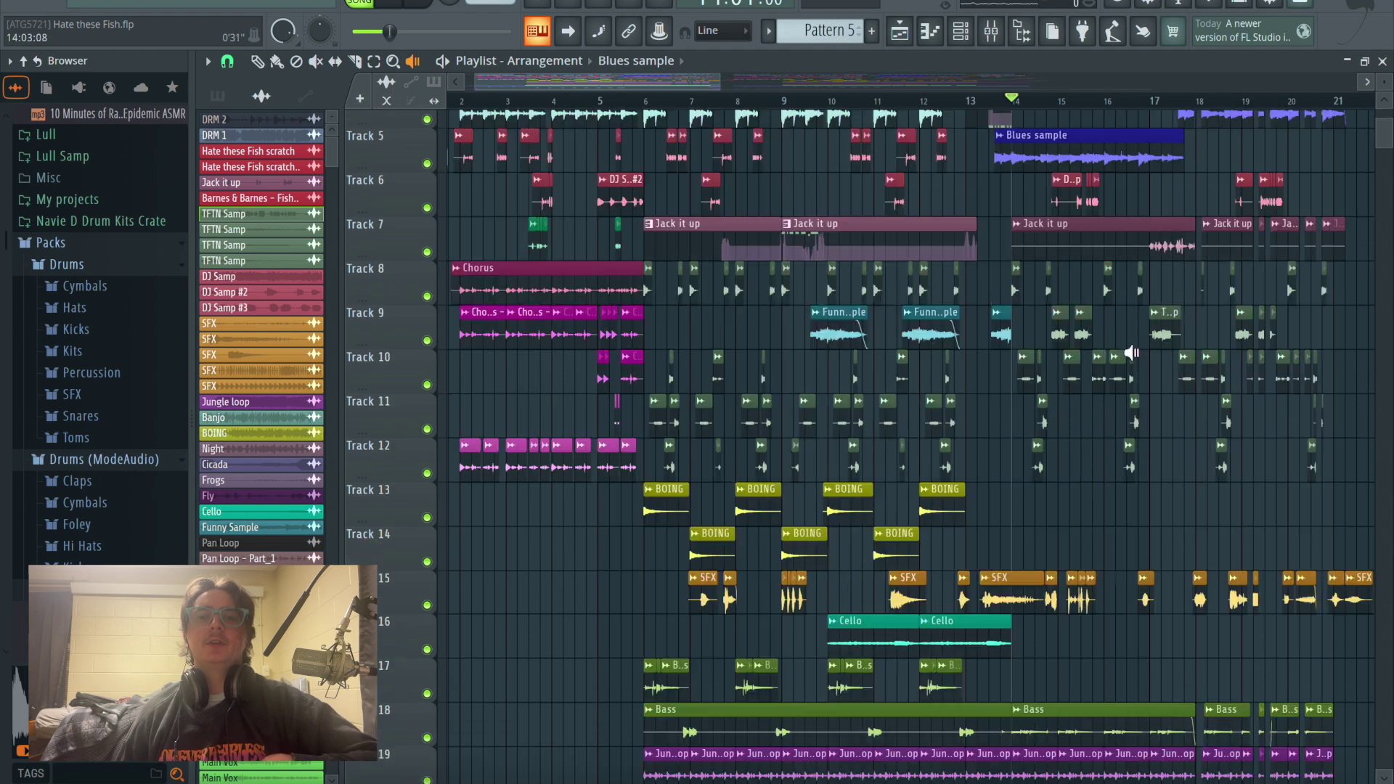
{"action": "key", "text": "space"}
{"action": "scroll", "coordinate": [1133, 354], "scroll_direction": "up", "scroll_amount": 10}
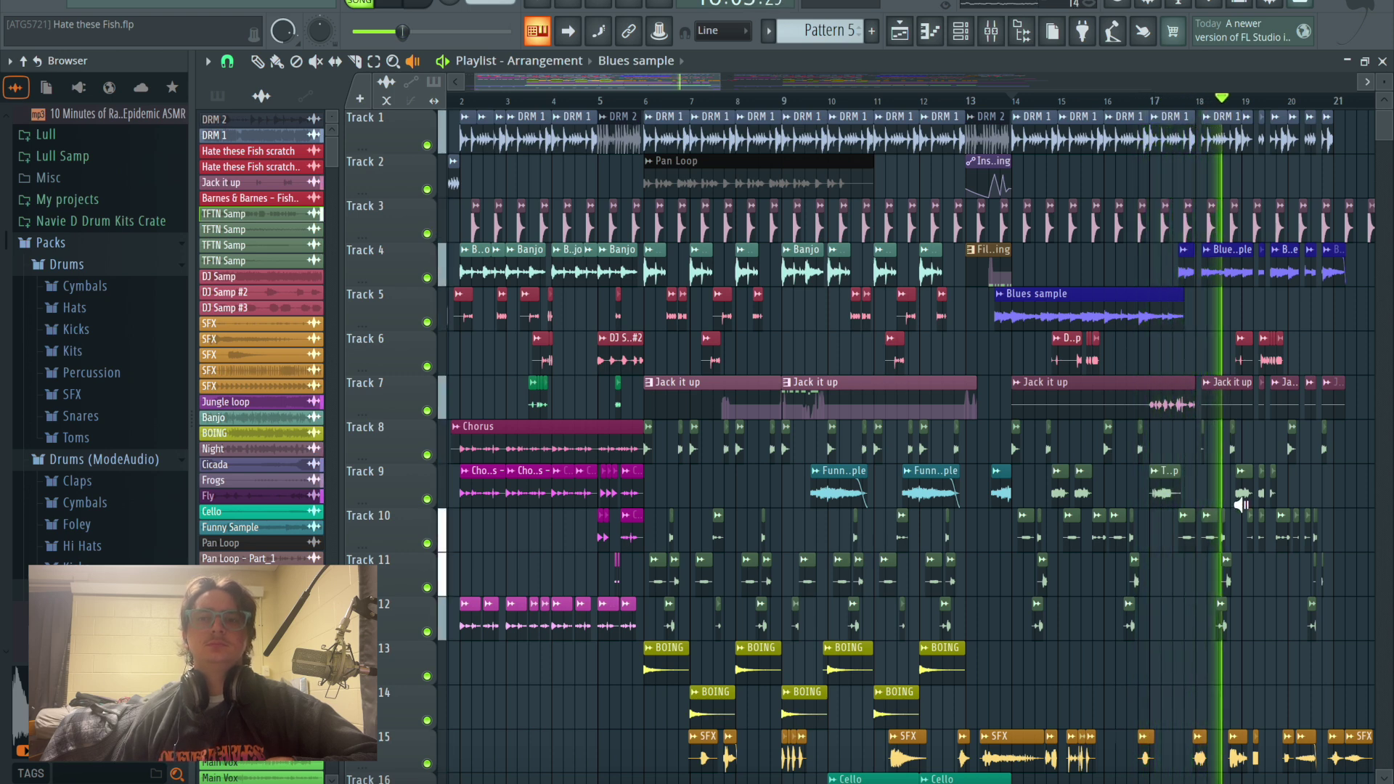
{"action": "scroll", "coordinate": [1234, 472], "scroll_direction": "down", "scroll_amount": 2}
{"action": "scroll", "coordinate": [1326, 518], "scroll_direction": "down", "scroll_amount": 2}
{"action": "key", "text": "space"}
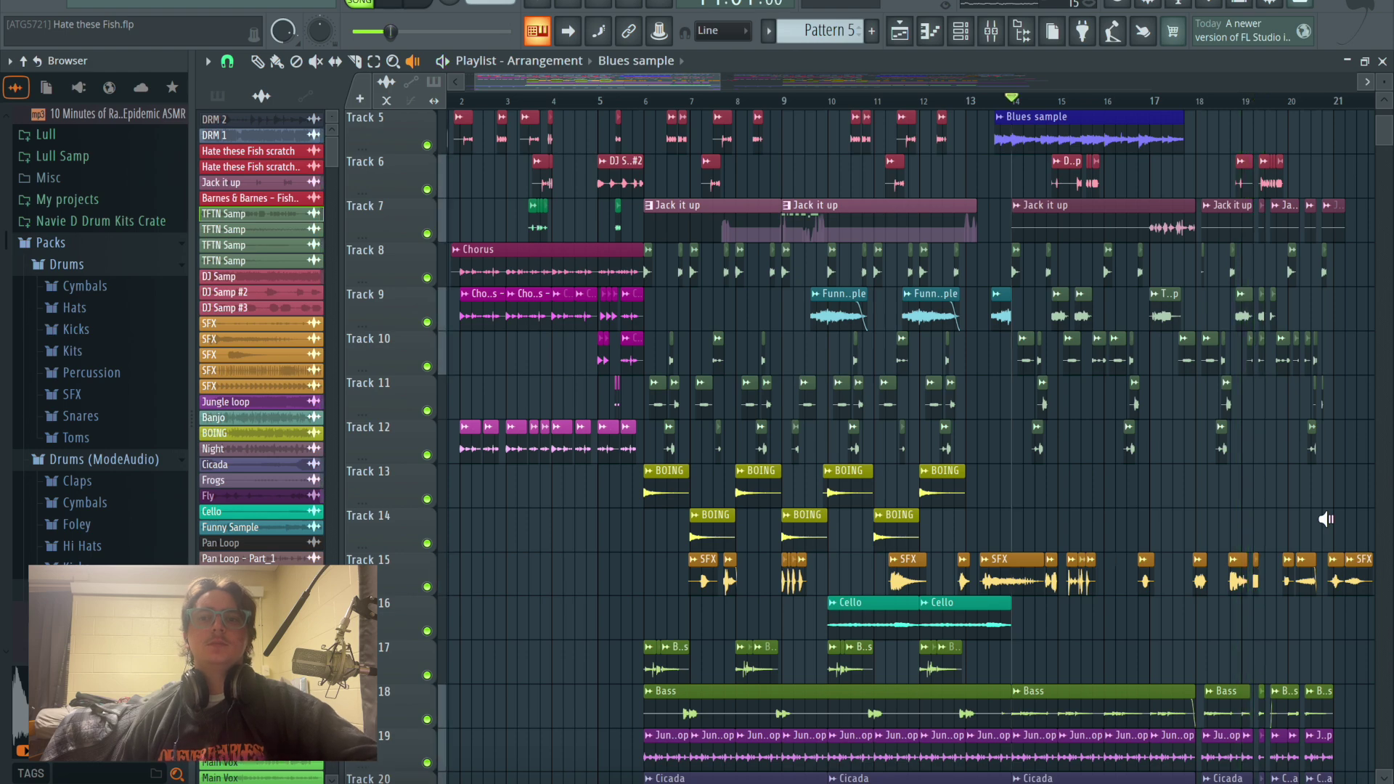
Step: Examine the ambience, vocal and automation clips on Tracks 12 to 34, including the muted Main Vox clips
{"action": "scroll", "coordinate": [1233, 436], "scroll_direction": "down", "scroll_amount": 7}
{"action": "scroll", "coordinate": [1181, 359], "scroll_direction": "down", "scroll_amount": 3}
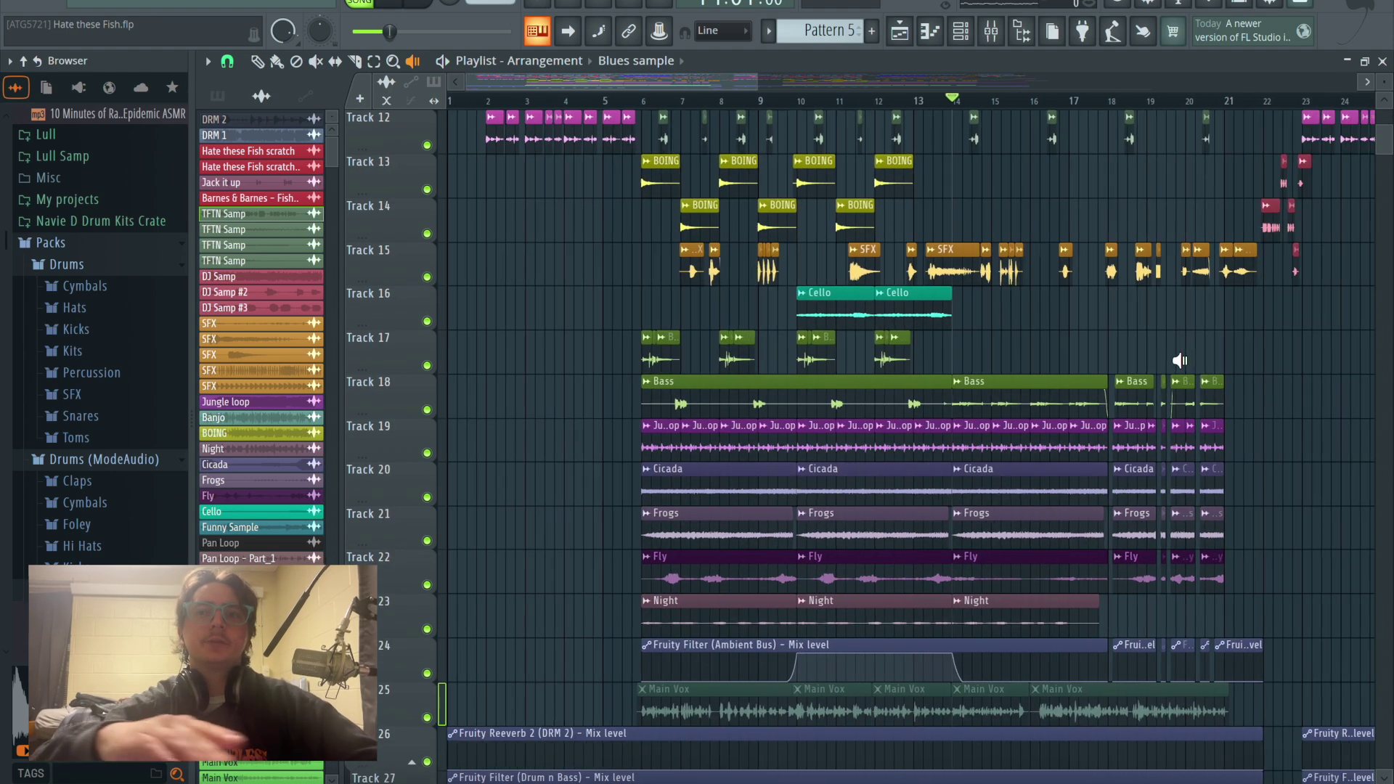
{"action": "scroll", "coordinate": [1253, 394], "scroll_direction": "down", "scroll_amount": 12}
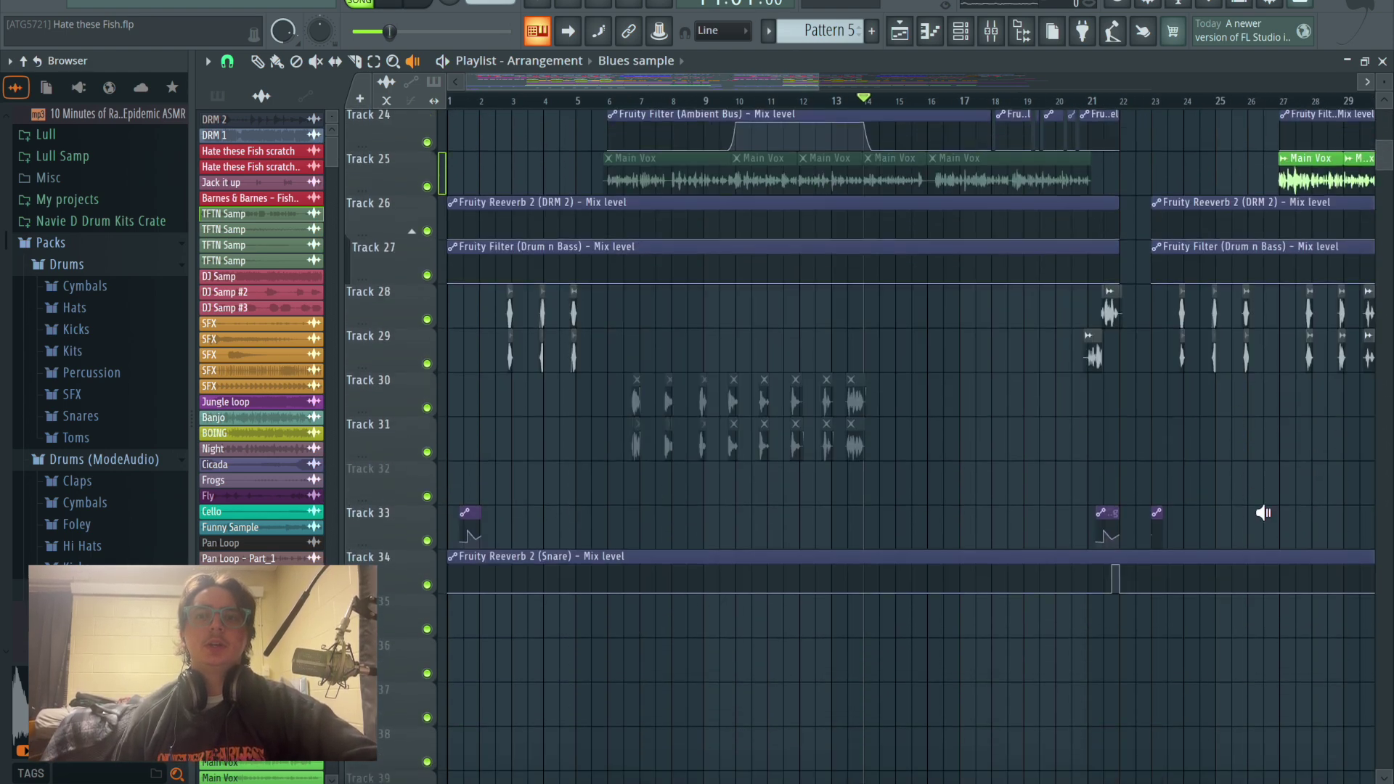
{"action": "scroll", "coordinate": [1241, 497], "scroll_direction": "up", "scroll_amount": 4}
{"action": "scroll", "coordinate": [1241, 498], "scroll_direction": "right", "scroll_amount": 8}
{"action": "scroll", "coordinate": [843, 581], "scroll_direction": "left", "scroll_amount": 7}
{"action": "scroll", "coordinate": [843, 581], "scroll_direction": "down", "scroll_amount": 8}
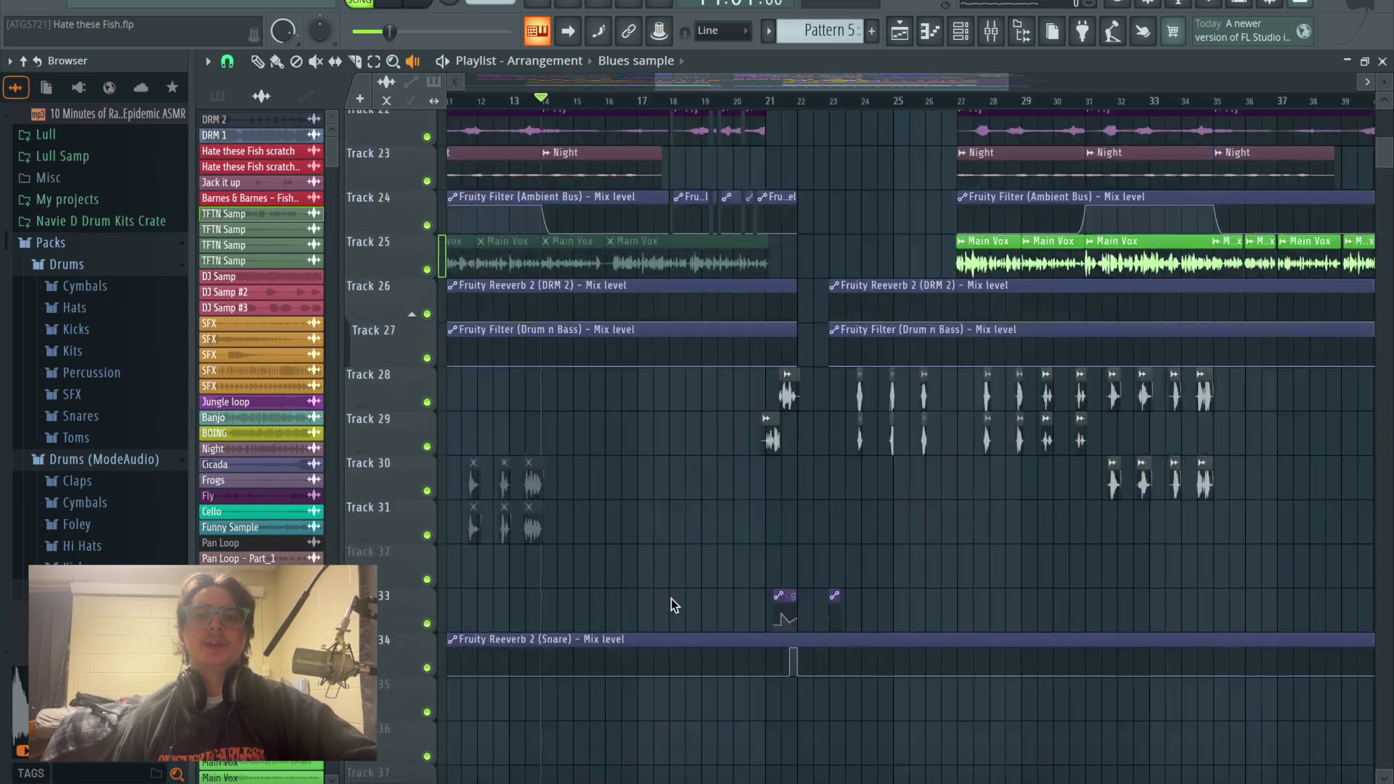
{"action": "scroll", "coordinate": [893, 492], "scroll_direction": "up", "scroll_amount": 3}
{"action": "scroll", "coordinate": [1240, 622], "scroll_direction": "left", "scroll_amount": 3}
{"action": "scroll", "coordinate": [1240, 622], "scroll_direction": "up", "scroll_amount": 6}
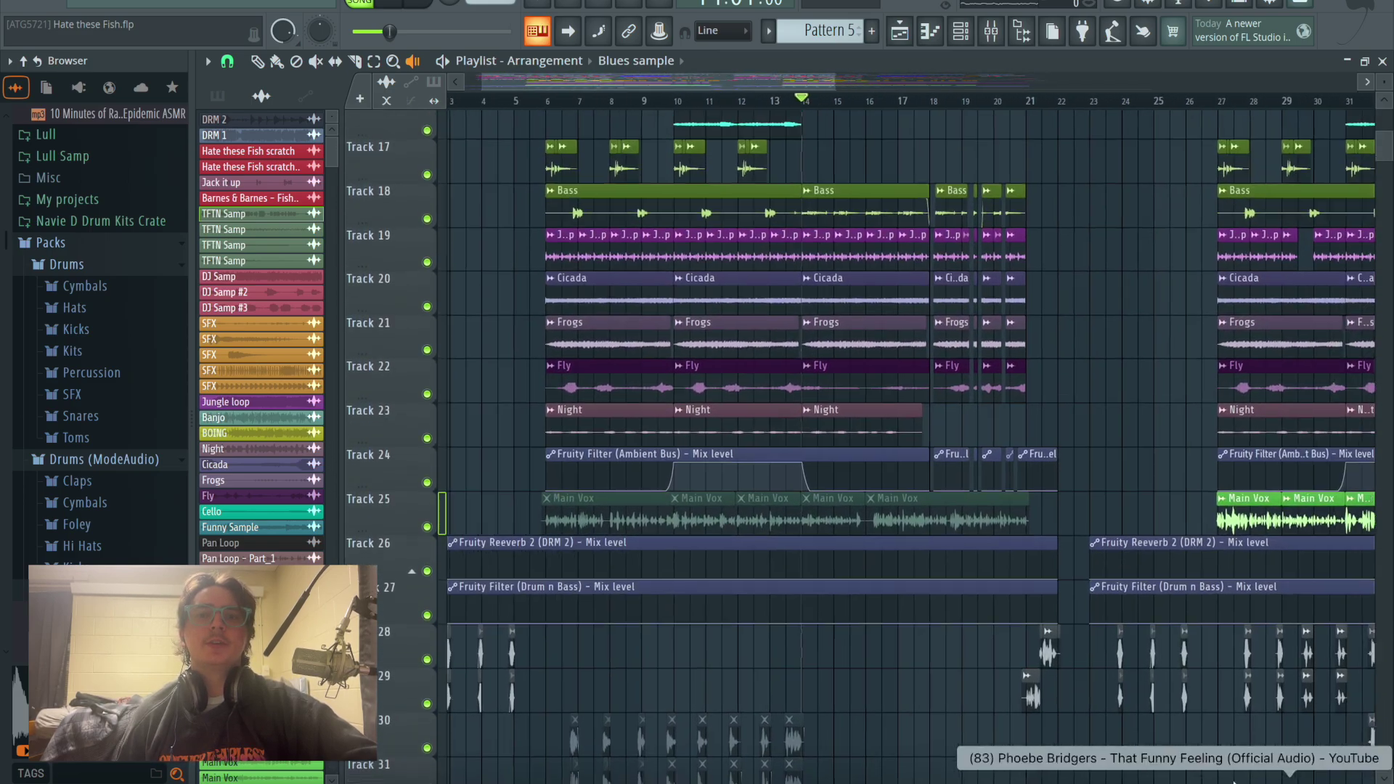
{"action": "scroll", "coordinate": [1309, 501], "scroll_direction": "down", "scroll_amount": 8}
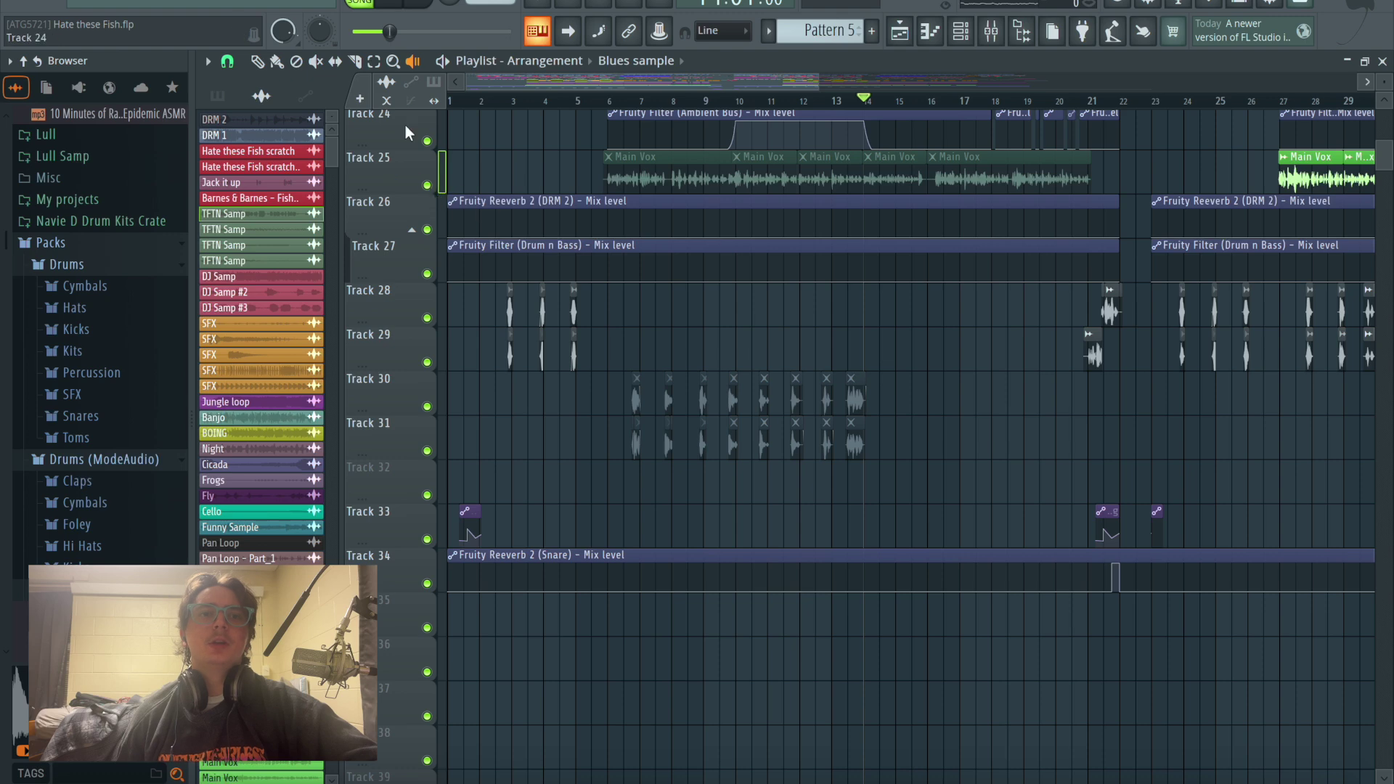
Step: Move the playback position to about bar 6, solo Track 25, unmute its first five Main Vox clips and play them
{"action": "left_click", "coordinate": [256, 60]}
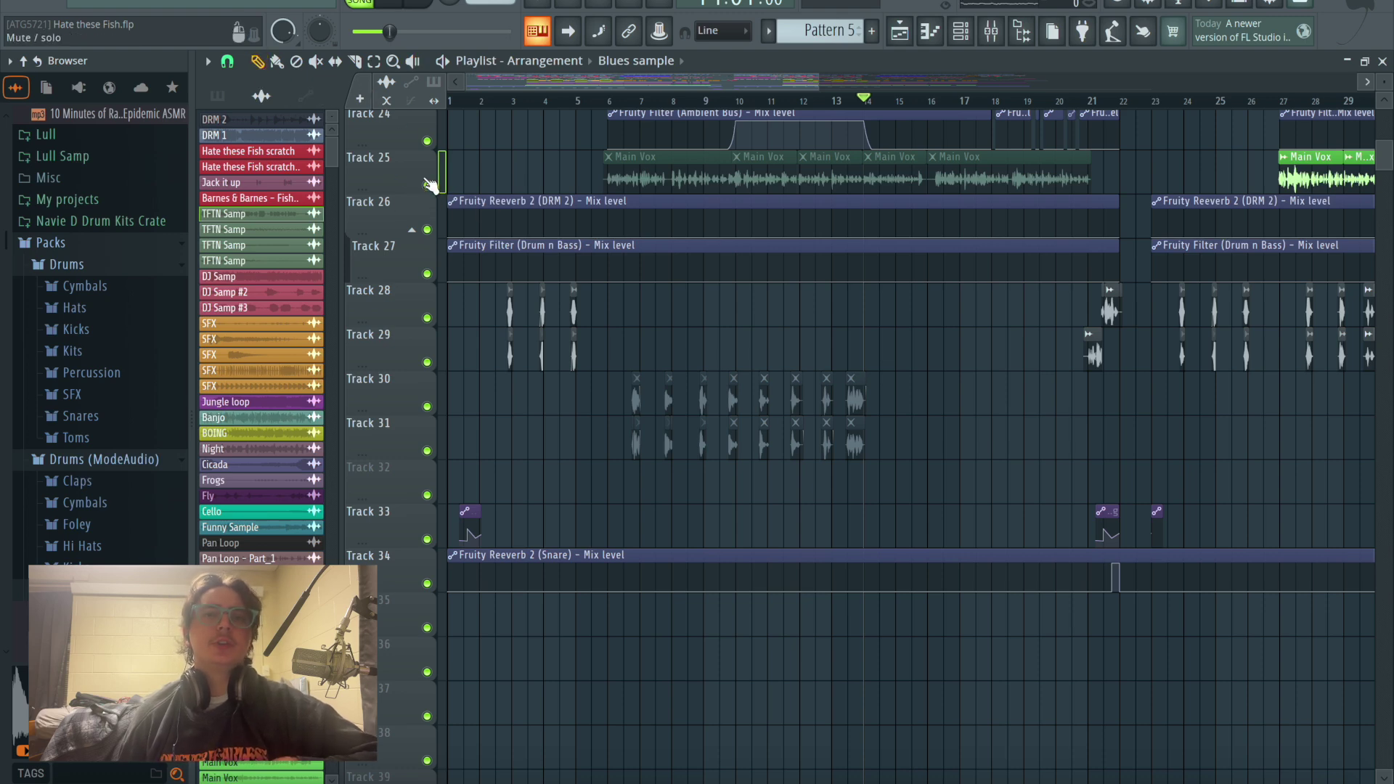
{"action": "left_click", "coordinate": [603, 101]}
{"action": "left_click", "coordinate": [603, 101]}
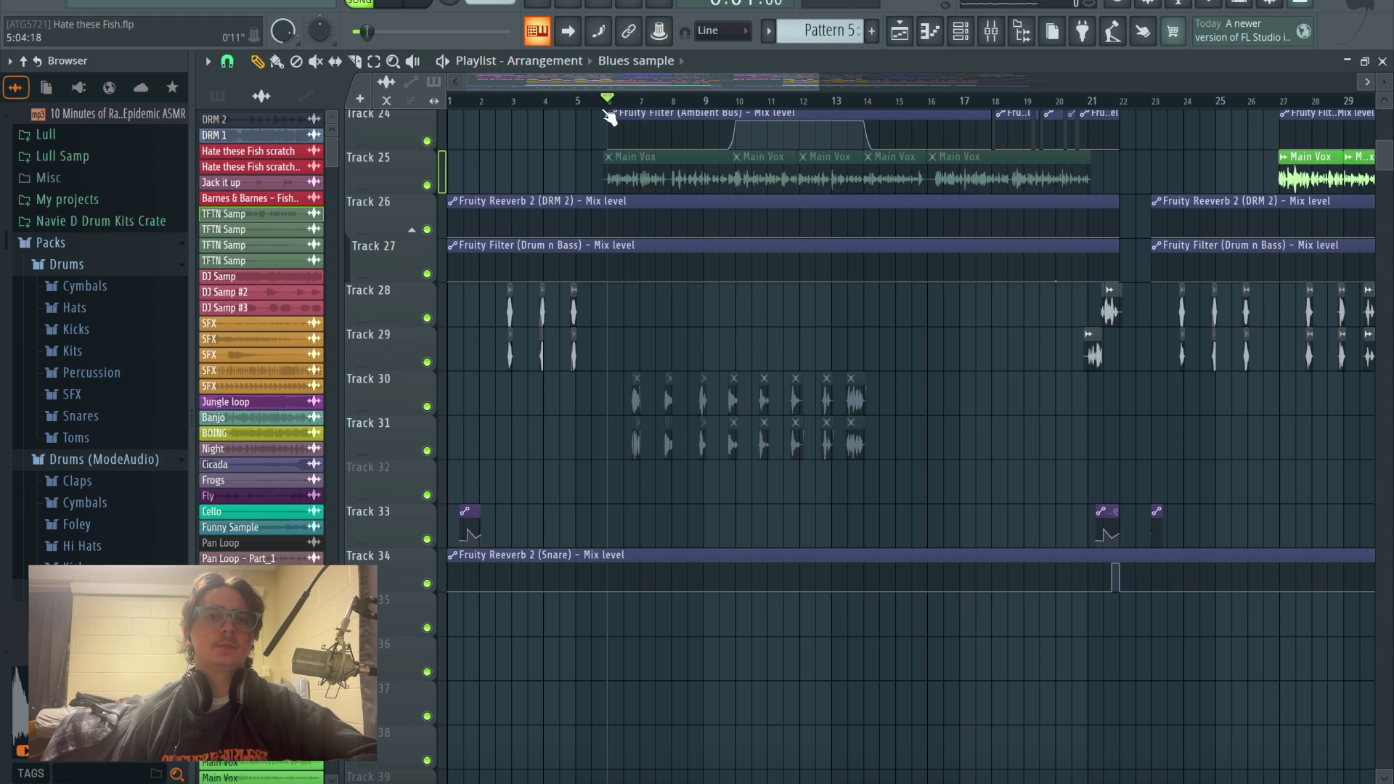
{"action": "left_click", "coordinate": [427, 186], "text": "ctrl"}
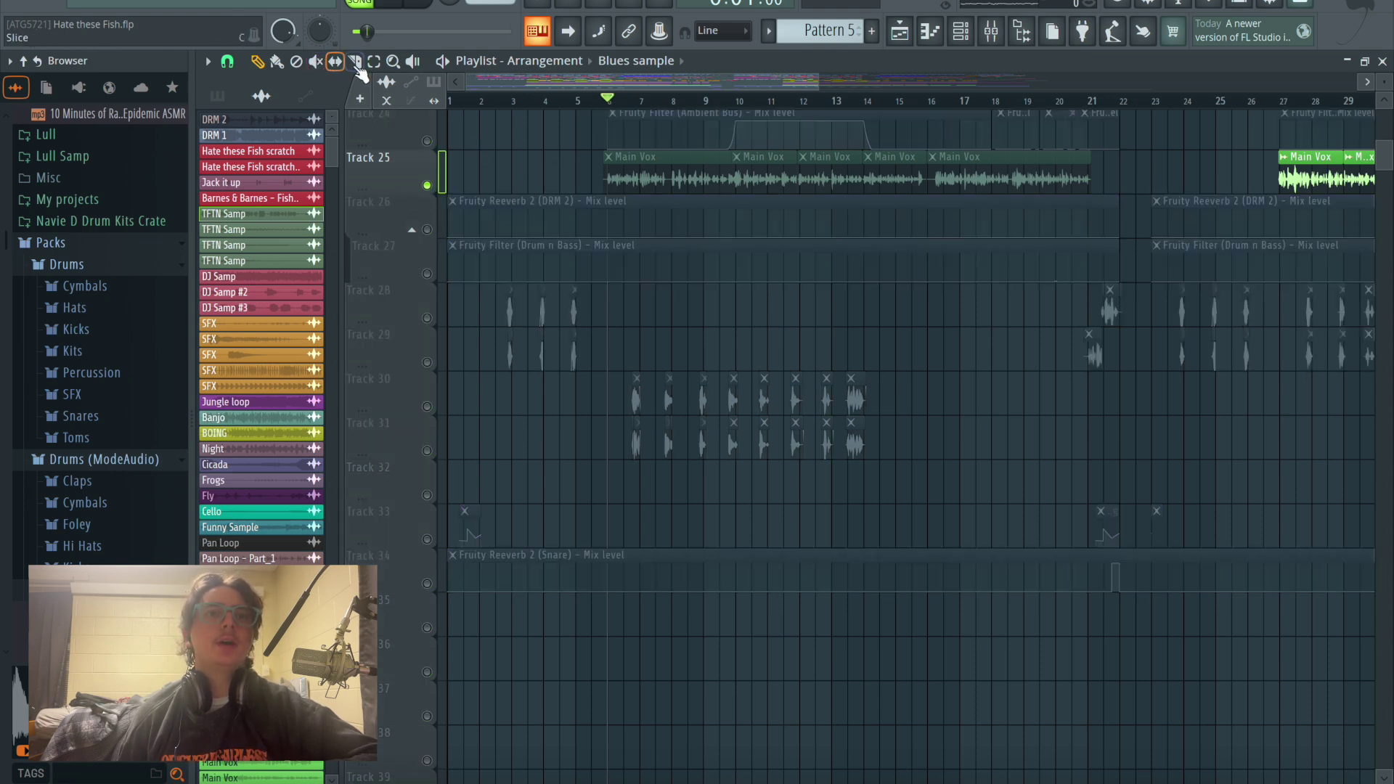
{"action": "left_click_drag", "start_coordinate": [610, 167], "coordinate": [965, 159]}
{"action": "key", "text": "space"}
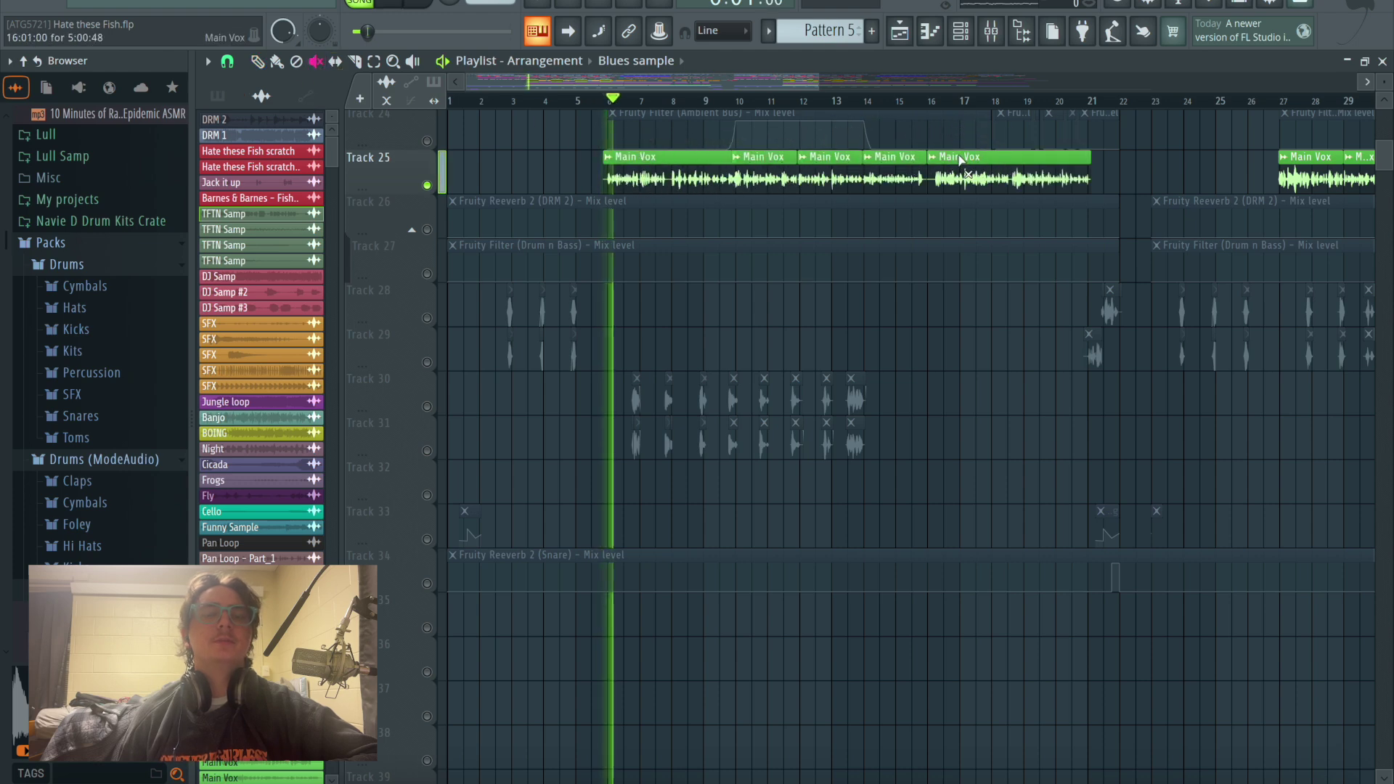
Step: Open the mixer, select the Main Vox channel and listen to the processed vocal
{"action": "left_click", "coordinate": [991, 32]}
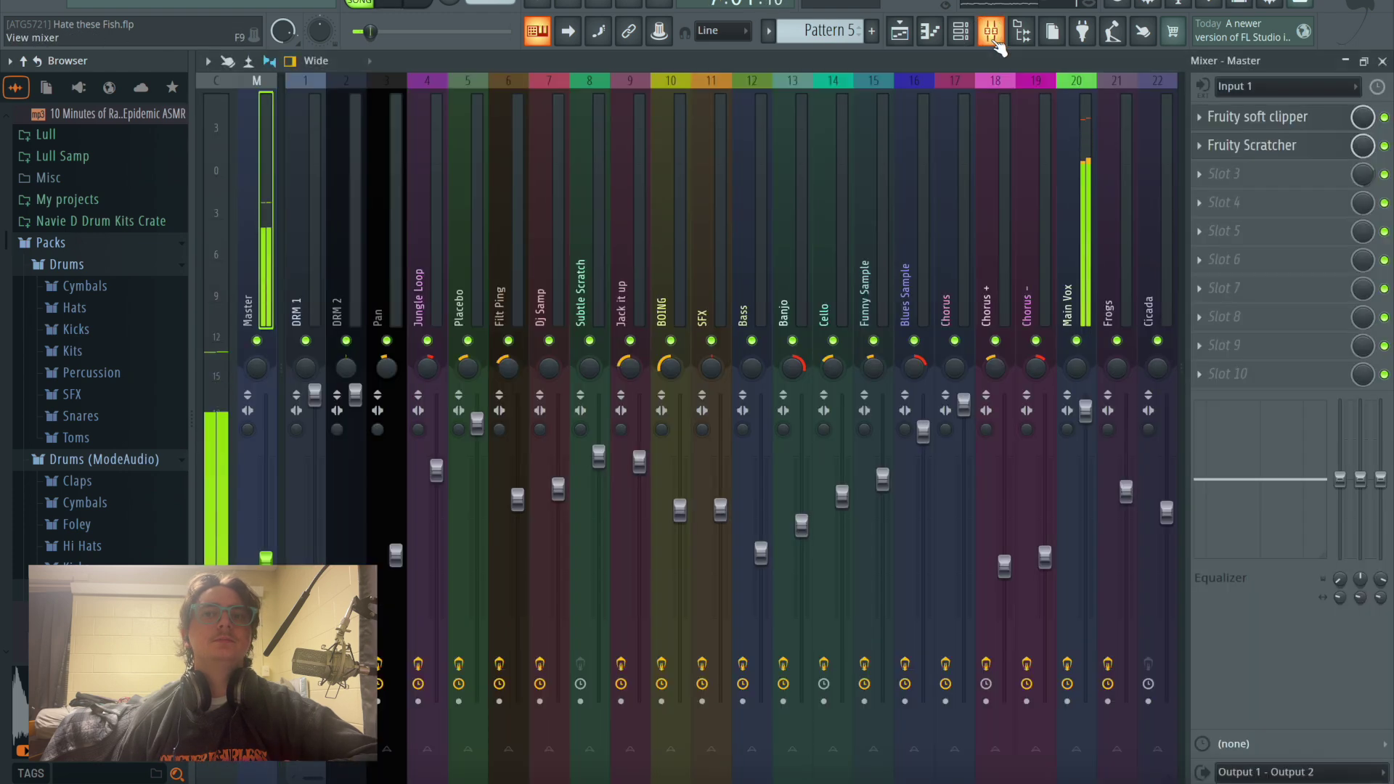
{"action": "left_click", "coordinate": [1064, 203]}
{"action": "key", "text": "space"}
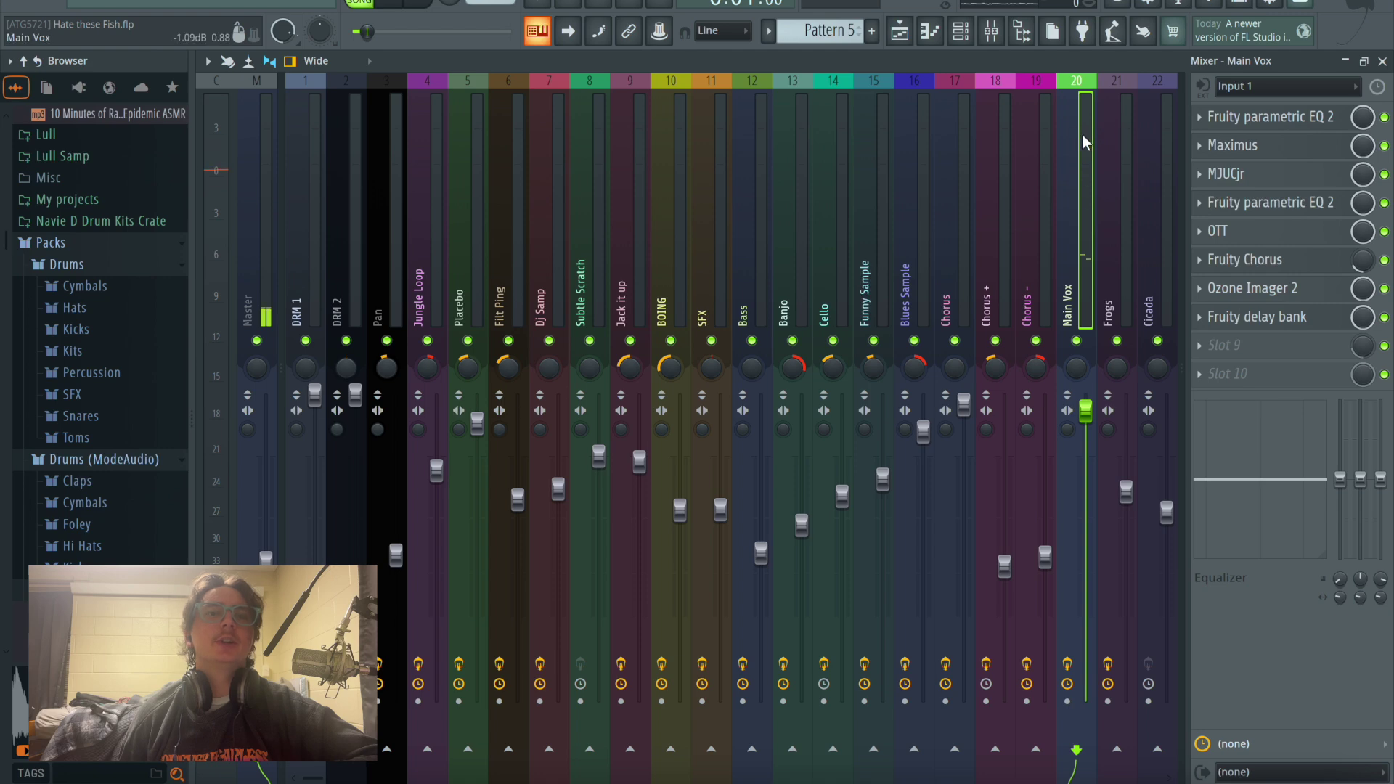
{"action": "key", "text": "space"}
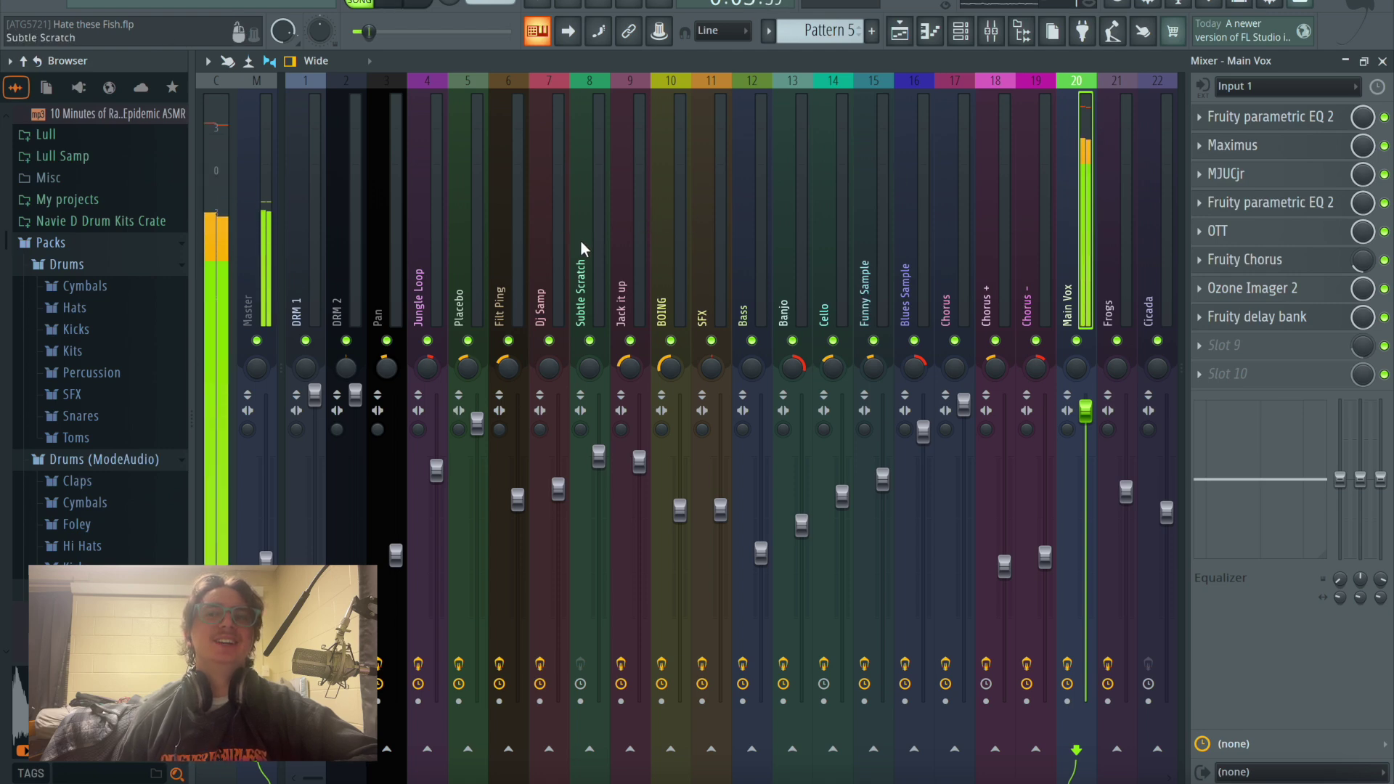
{"action": "key", "text": "space"}
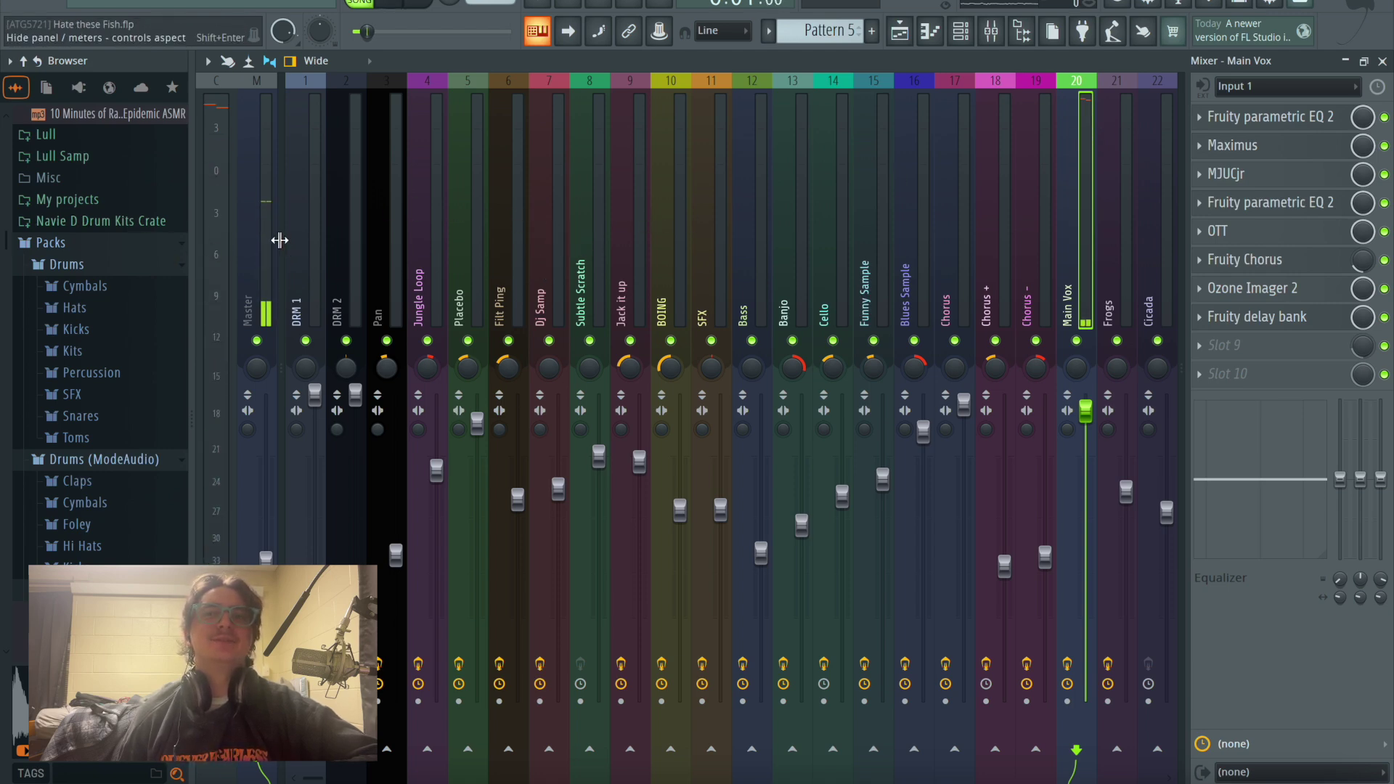
Step: View the Fruity soft clipper settings on the Master channel and close the plugin
{"action": "left_click", "coordinate": [275, 245]}
{"action": "left_click", "coordinate": [1263, 116]}
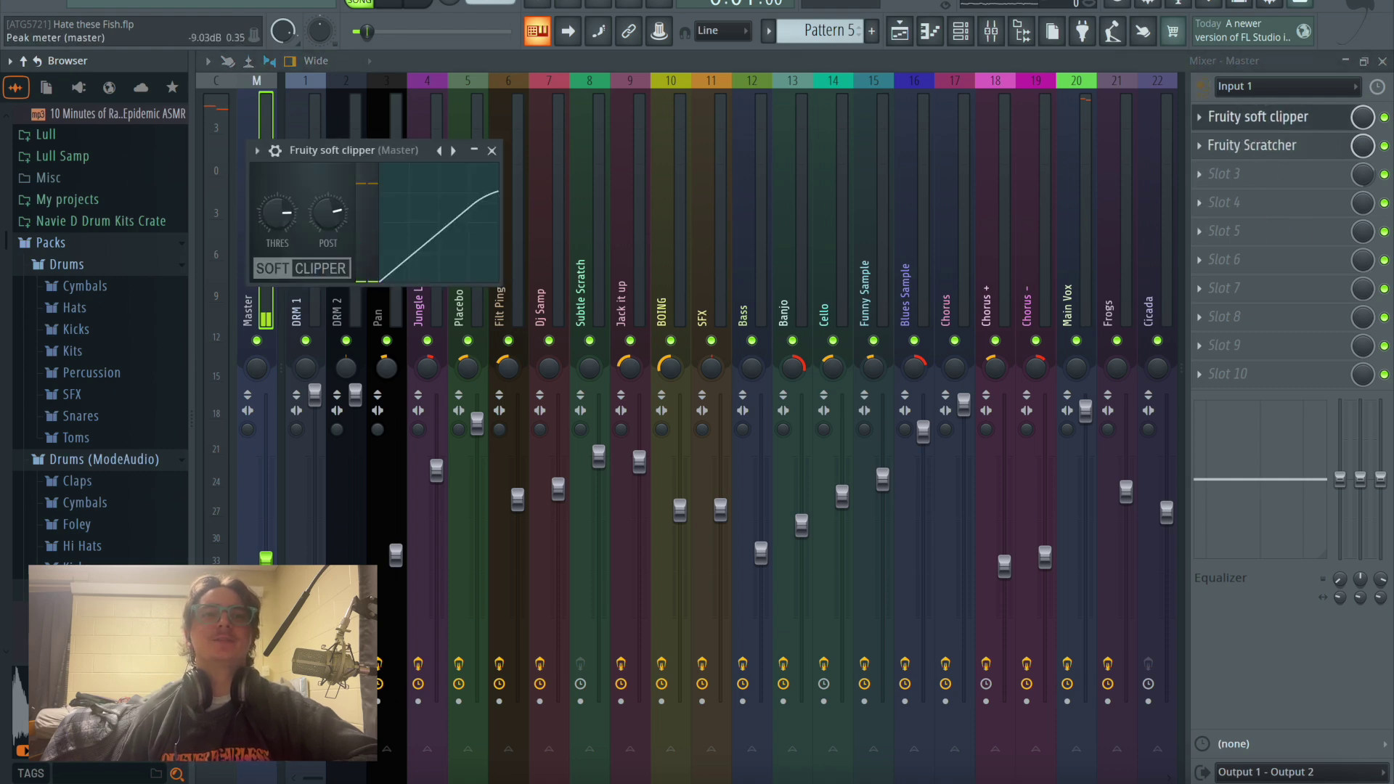
{"action": "left_click", "coordinate": [491, 152]}
Step: Bypass all eight effects on the Main Vox channel and play the dry vocal
{"action": "left_click", "coordinate": [1067, 250]}
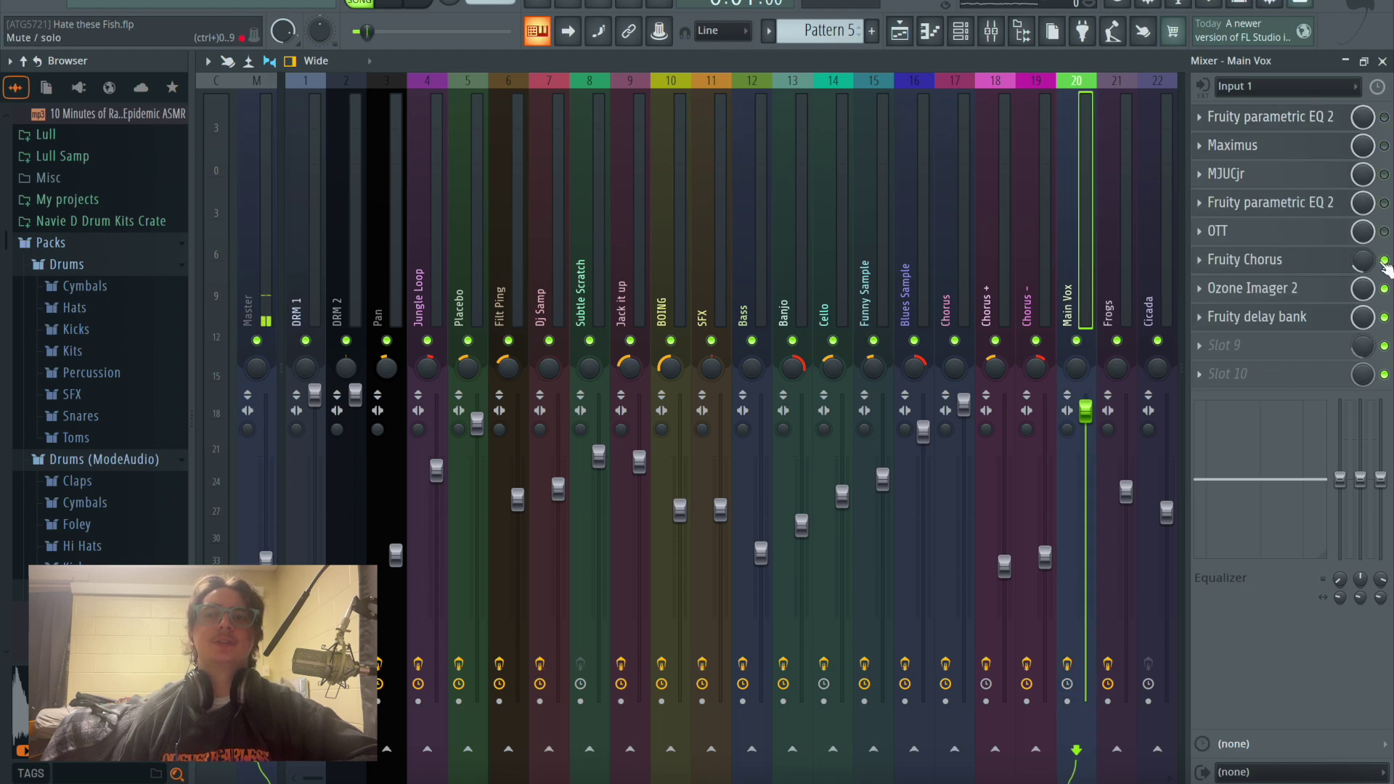
{"action": "key", "text": "space"}
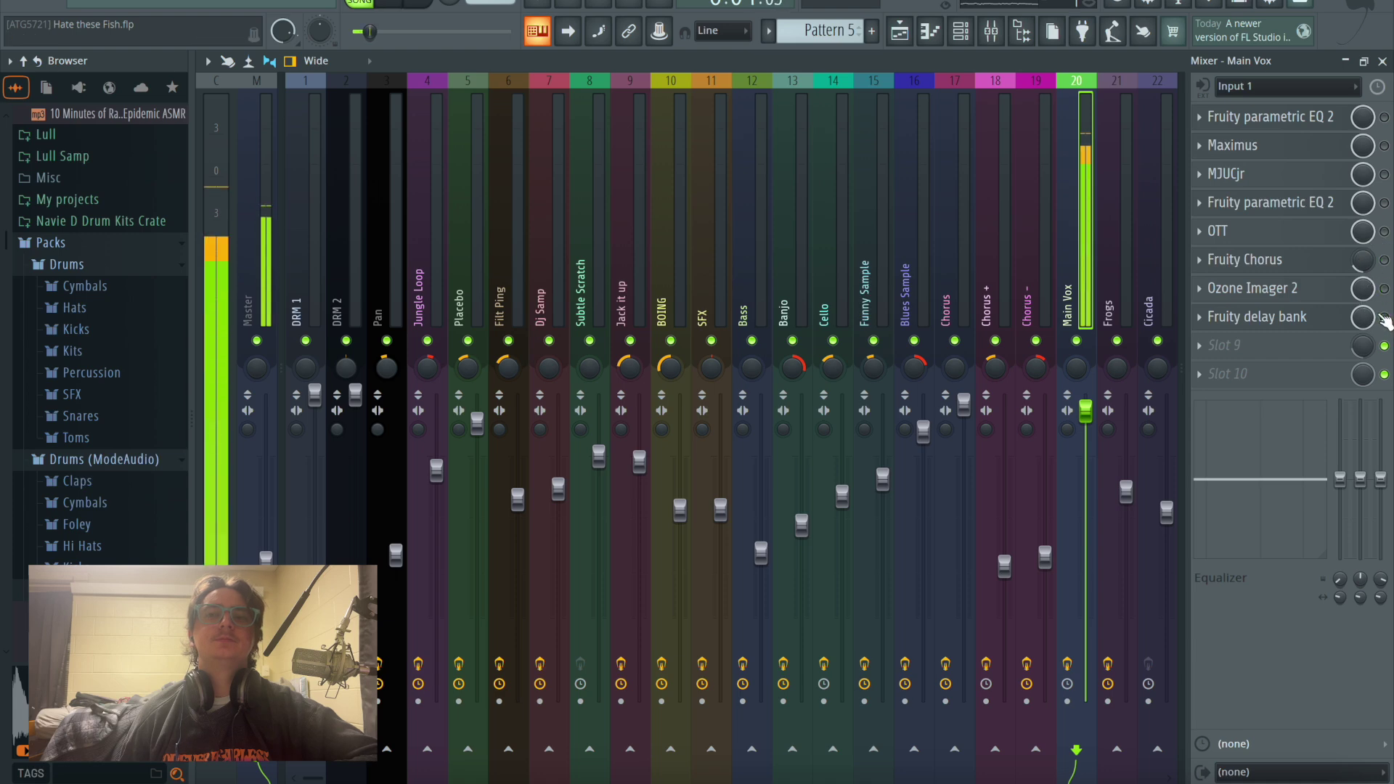
Step: Inspect the first Fruity parametric EQ 2 and Maximus on the Main Vox channel and re-enable both effects
{"action": "left_click", "coordinate": [1304, 122]}
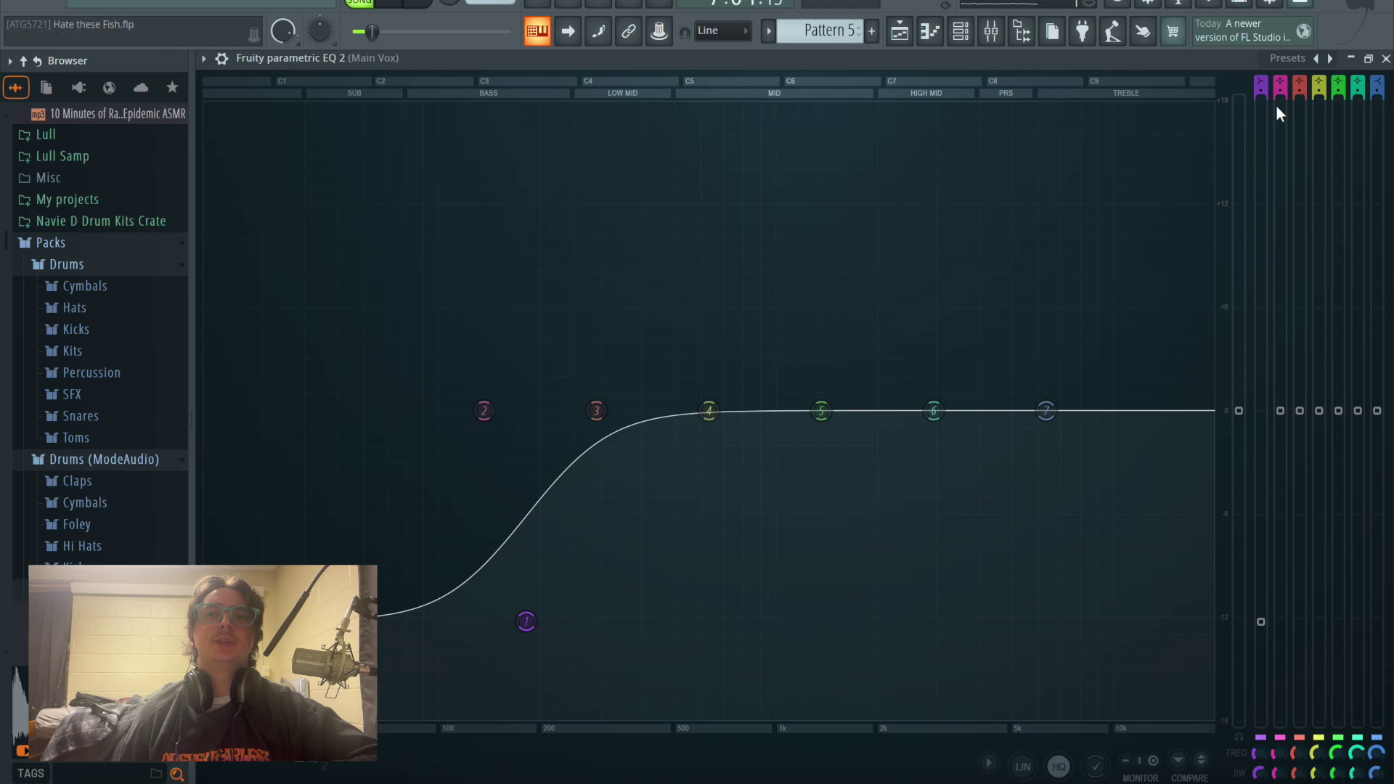
{"action": "left_click", "coordinate": [1385, 58]}
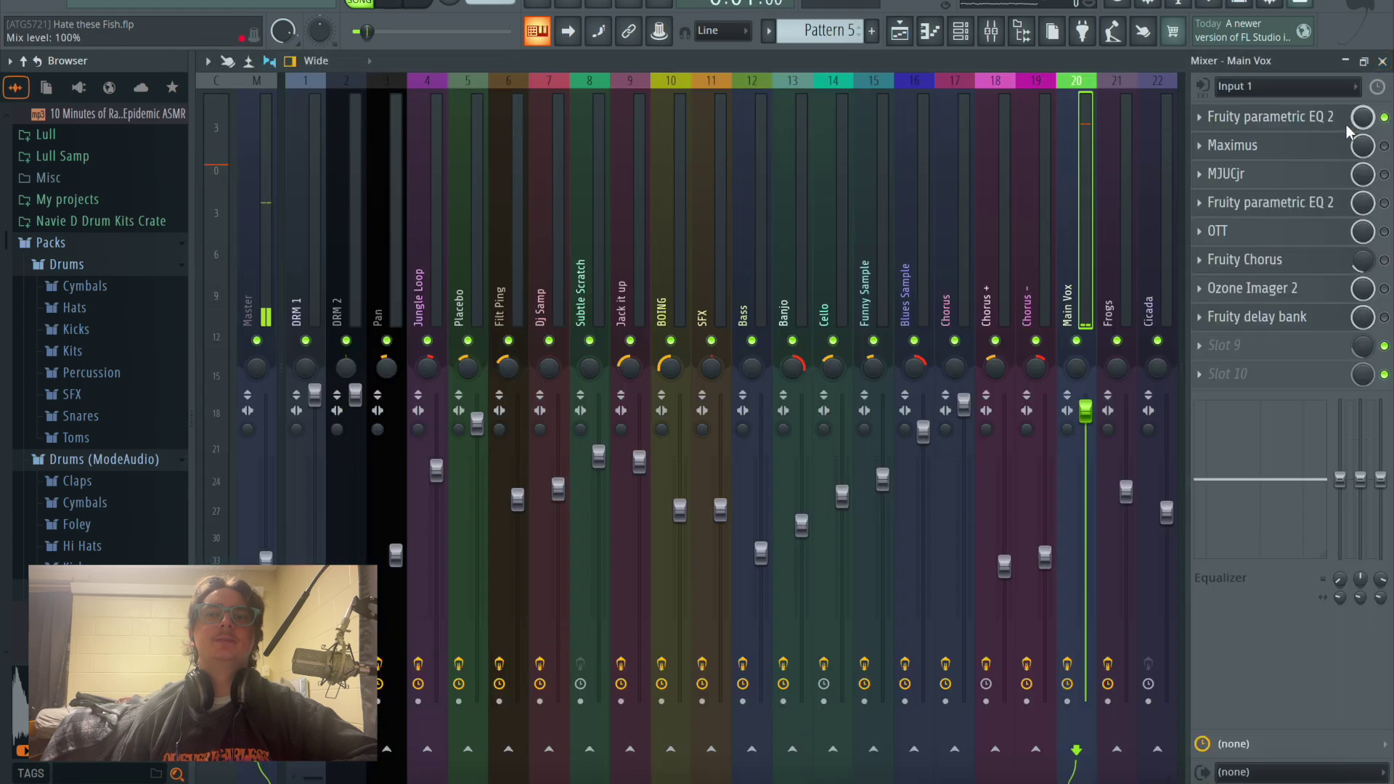
{"action": "left_click", "coordinate": [1309, 147]}
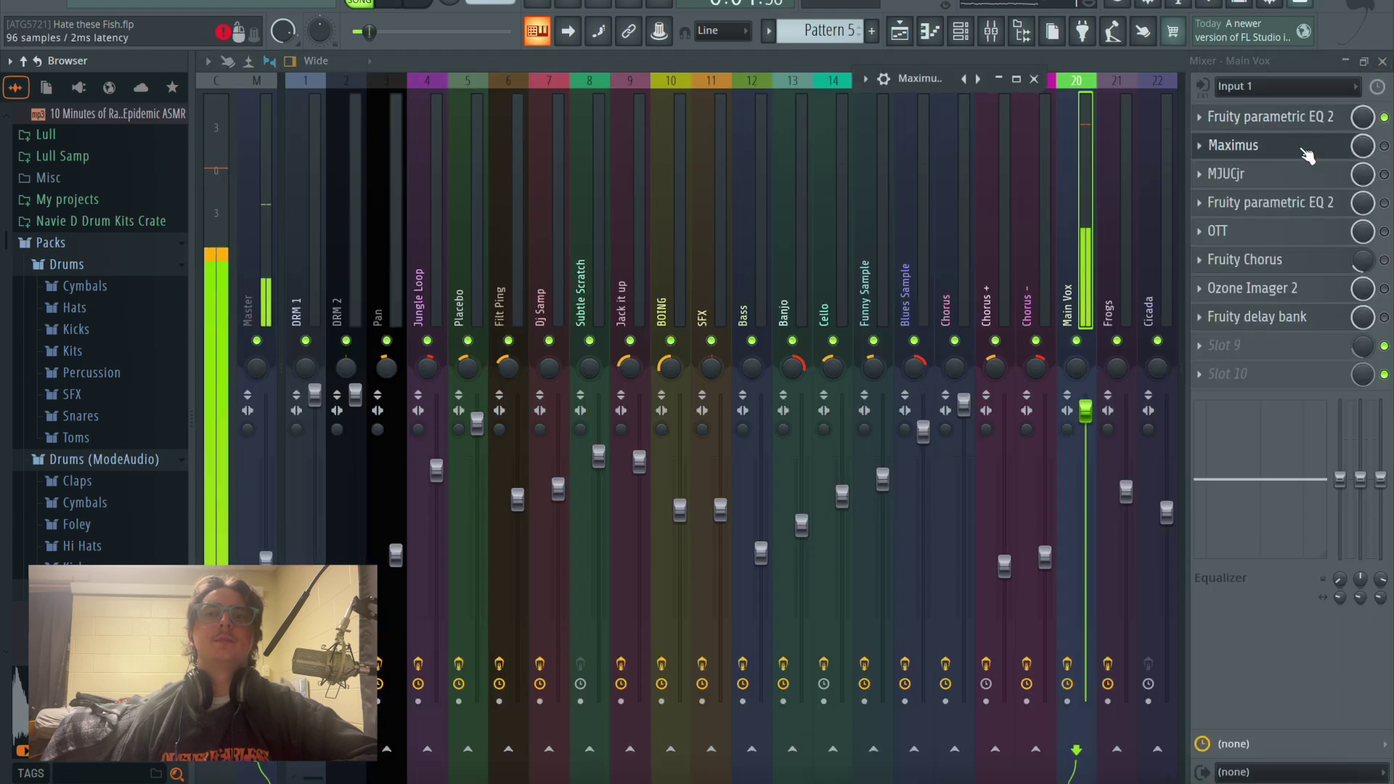
{"action": "key", "text": "space"}
{"action": "left_click", "coordinate": [1385, 145]}
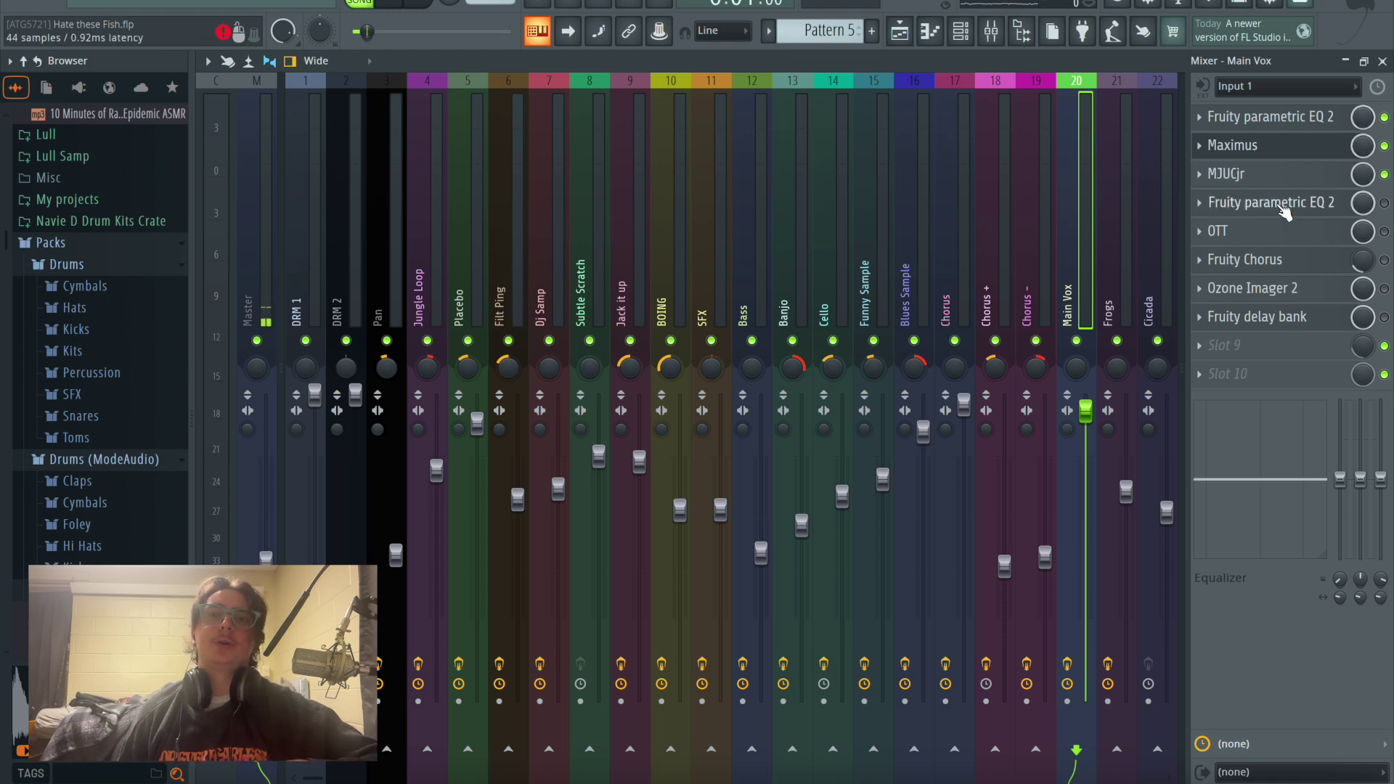
Step: View the MJUCjr compressor settings on the Main Vox channel while the vocal plays and close the plugin
{"action": "left_click", "coordinate": [1287, 175]}
{"action": "left_click_drag", "start_coordinate": [741, 35], "coordinate": [843, 112]}
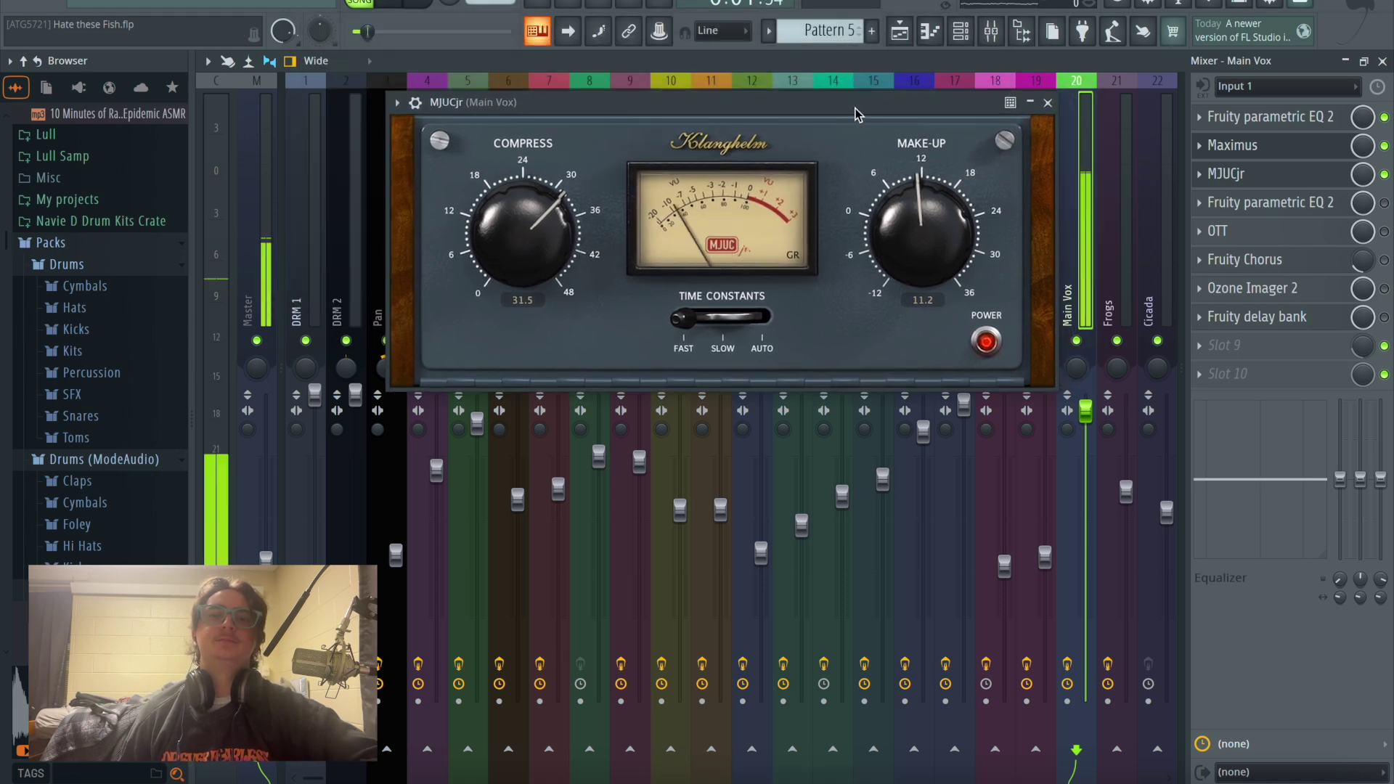
{"action": "left_click", "coordinate": [1270, 180]}
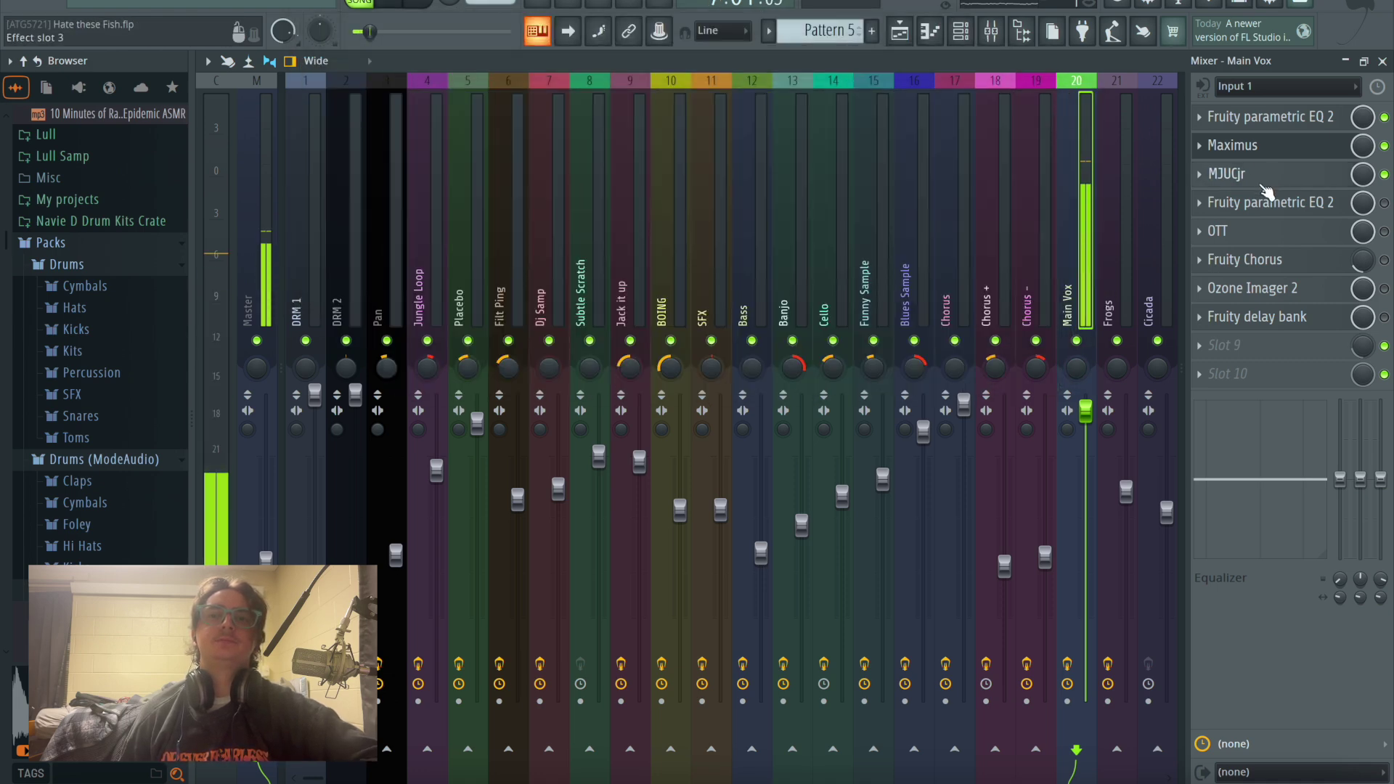
Step: Inspect the curve of the second Fruity parametric EQ 2 on the Main Vox channel and re-enable that effect
{"action": "left_click", "coordinate": [1302, 205]}
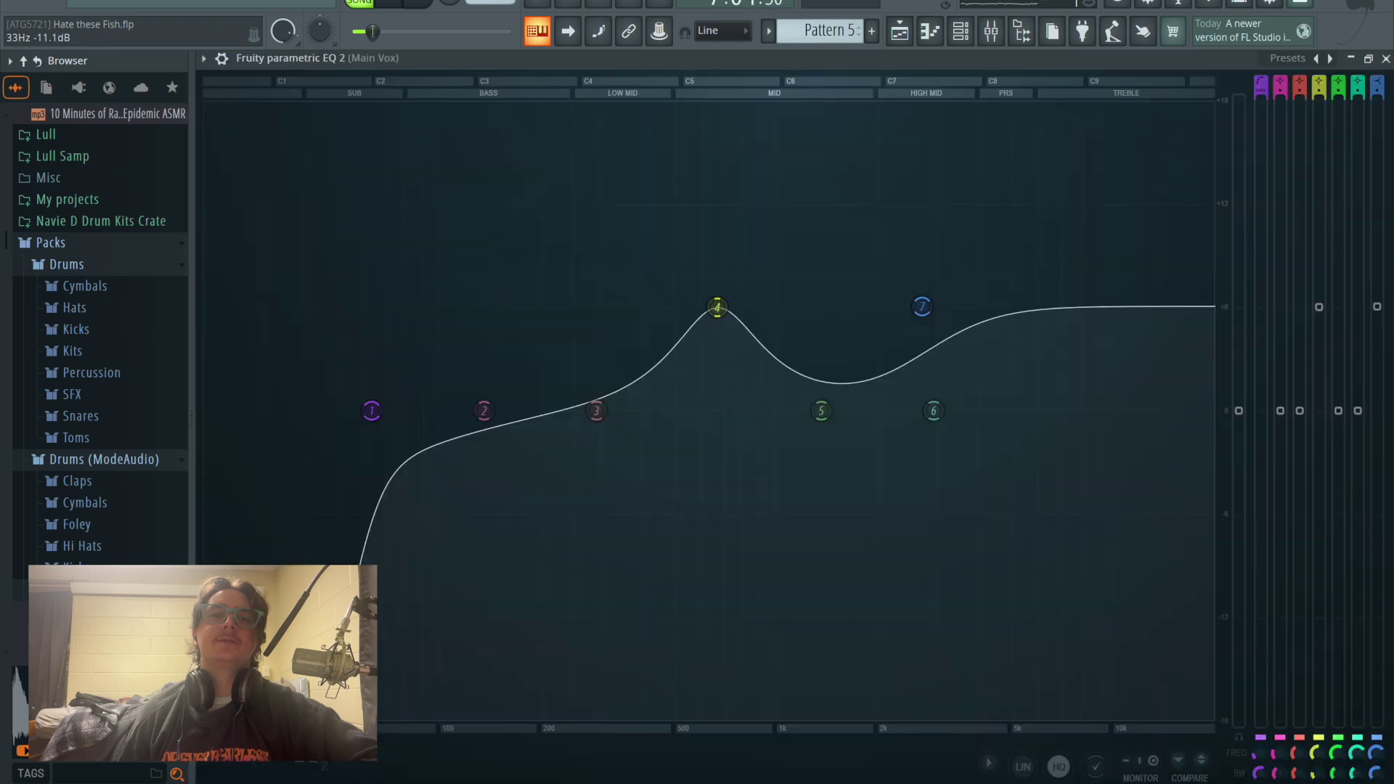
{"action": "left_click", "coordinate": [1385, 59]}
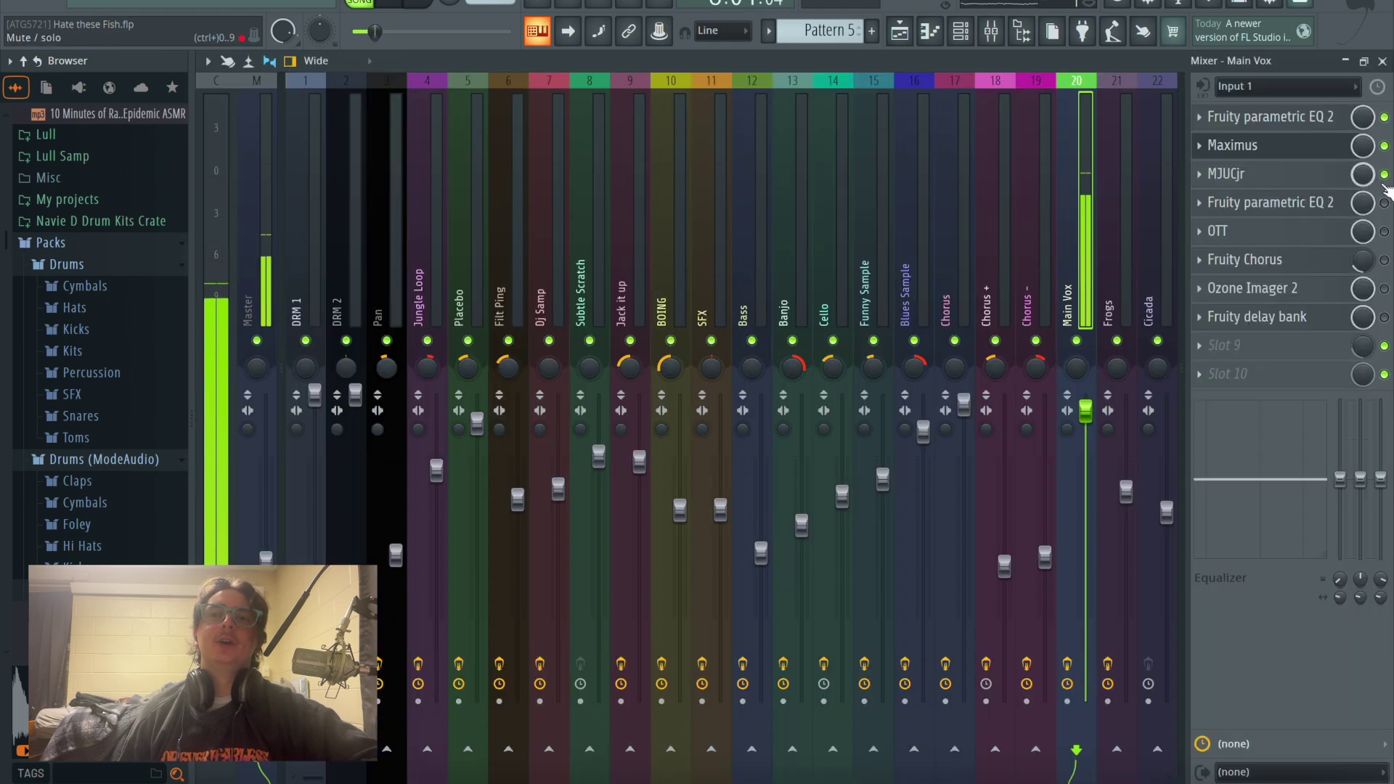
{"action": "left_click", "coordinate": [1279, 207]}
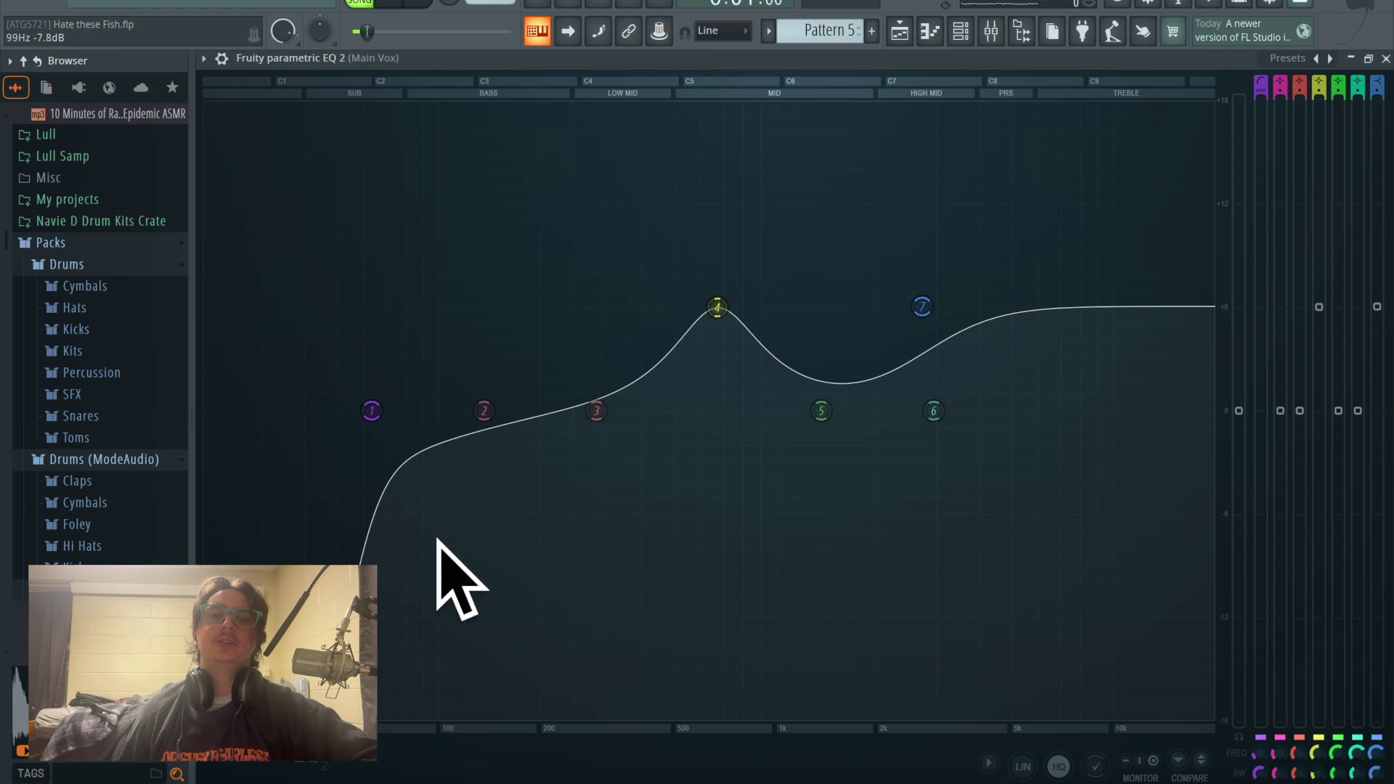
{"action": "left_click", "coordinate": [1385, 60]}
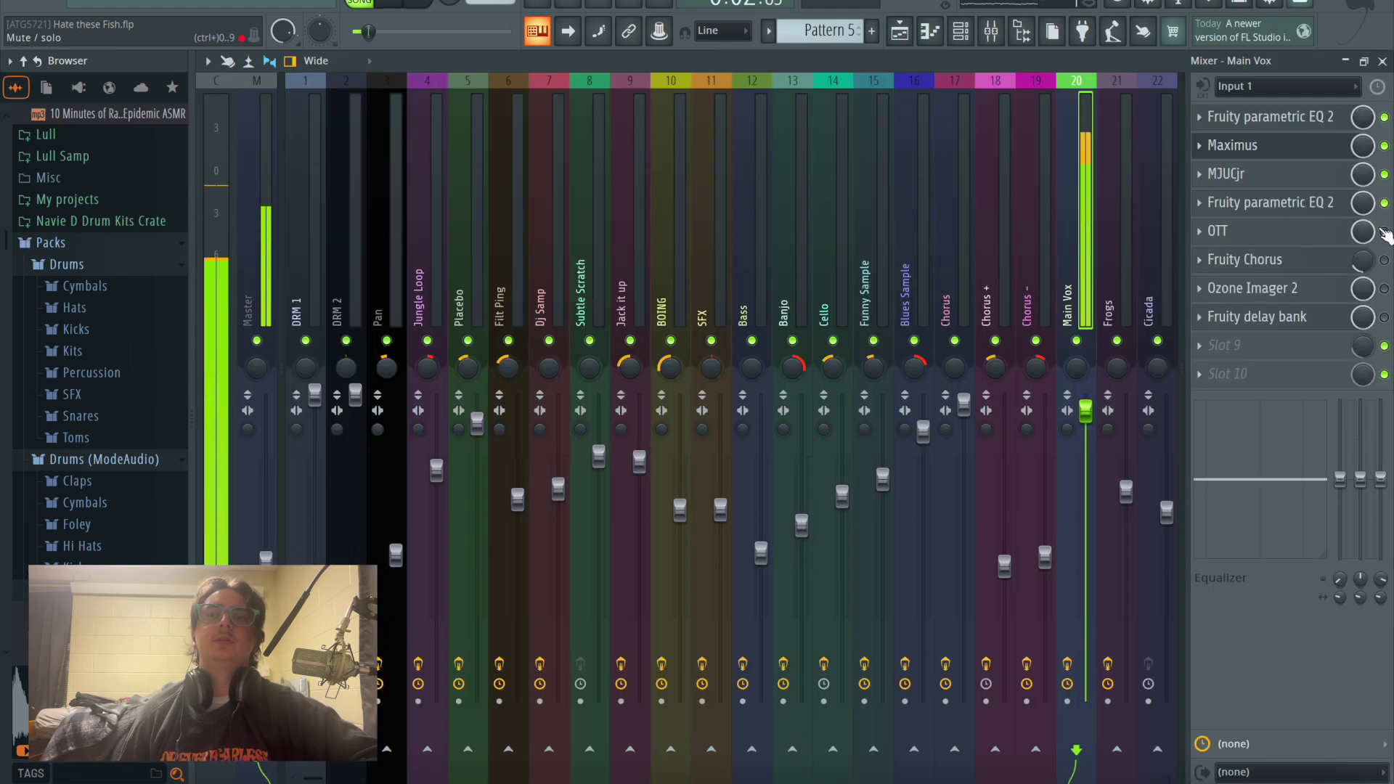
Step: Stop the vocal playback, close the mixer and unsolo the Main Vox track in the playlist
{"action": "key", "text": "space"}
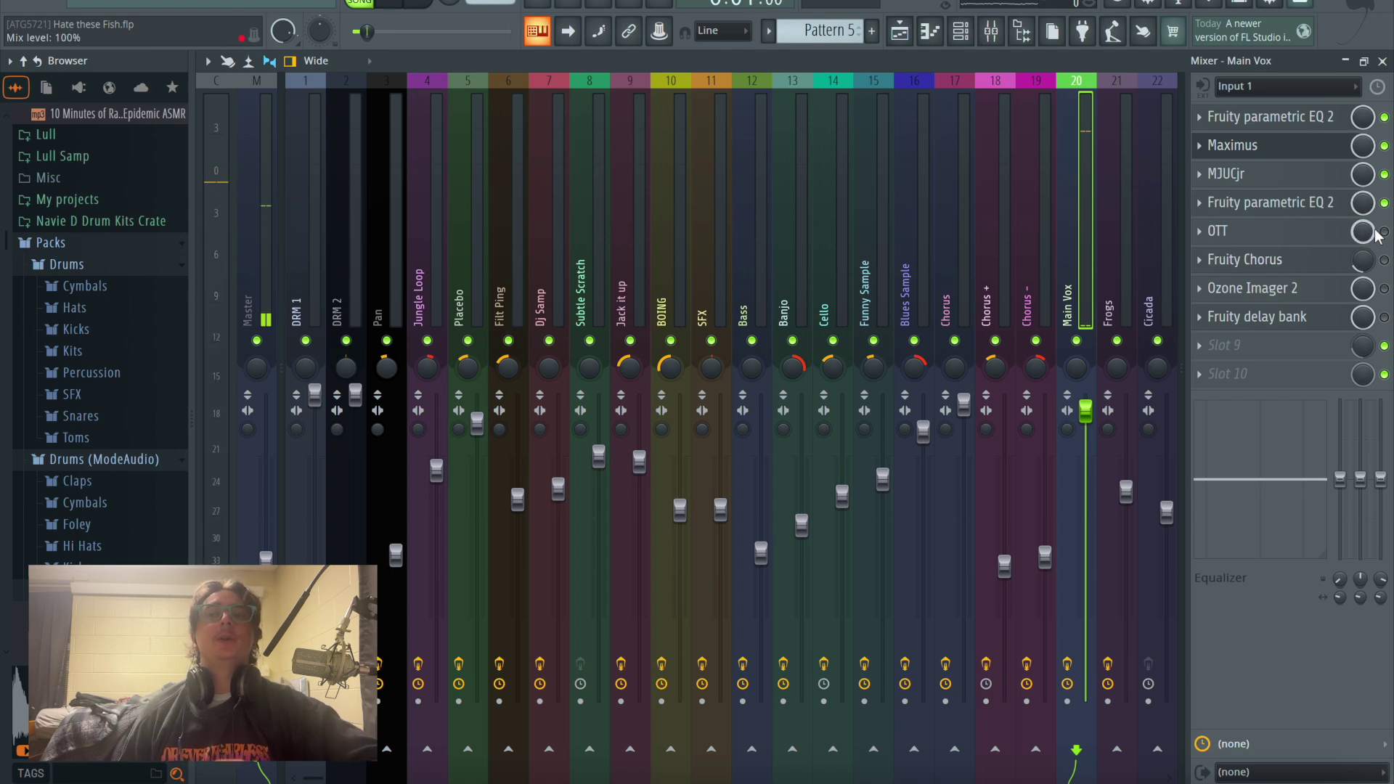
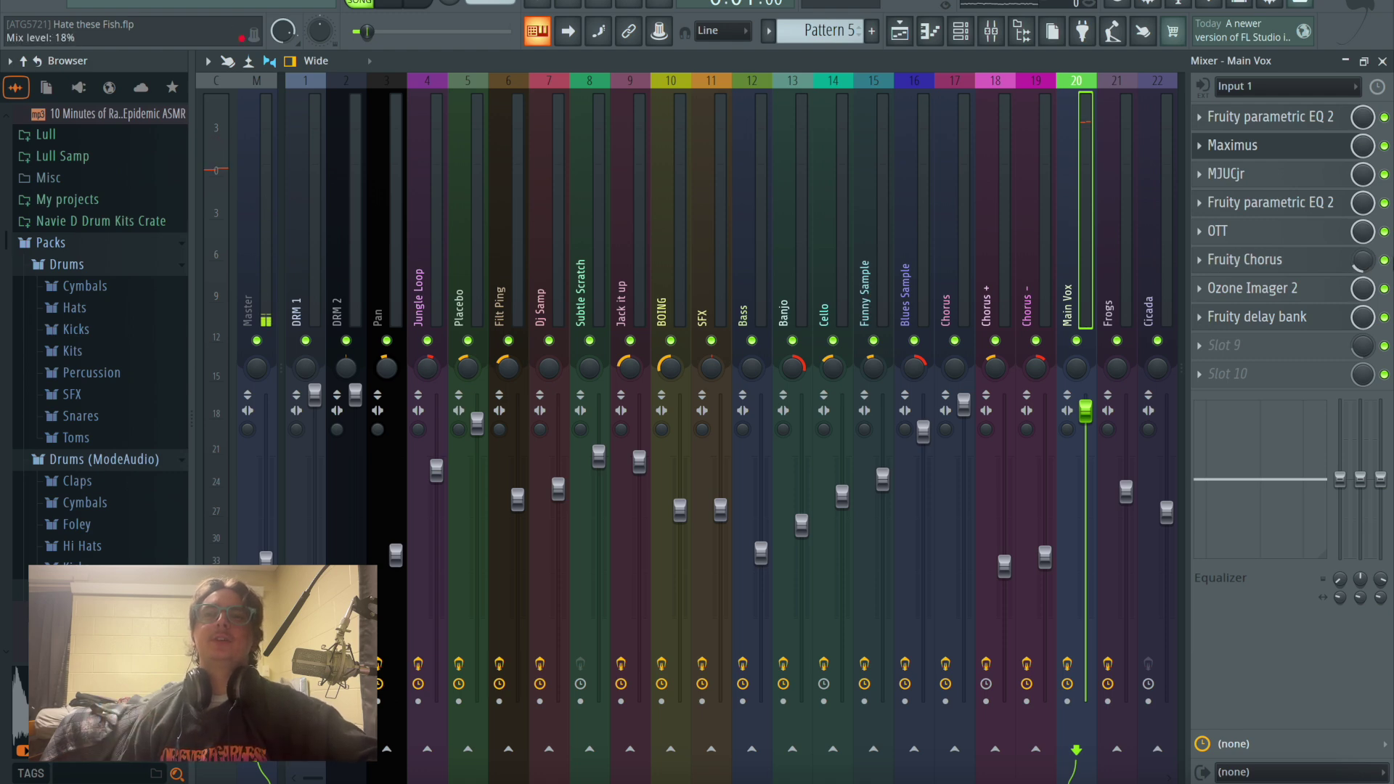
{"action": "left_click", "coordinate": [1382, 61]}
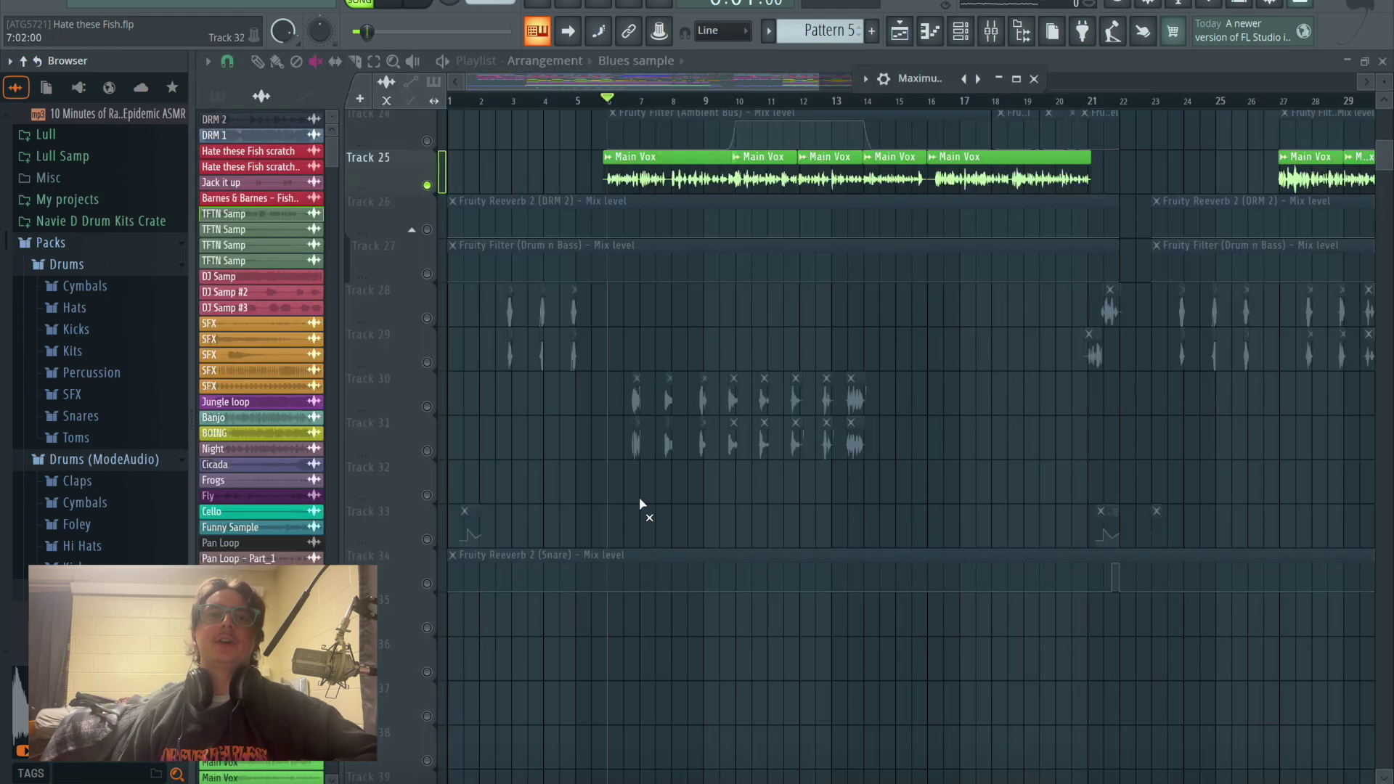
{"action": "right_click", "coordinate": [428, 186]}
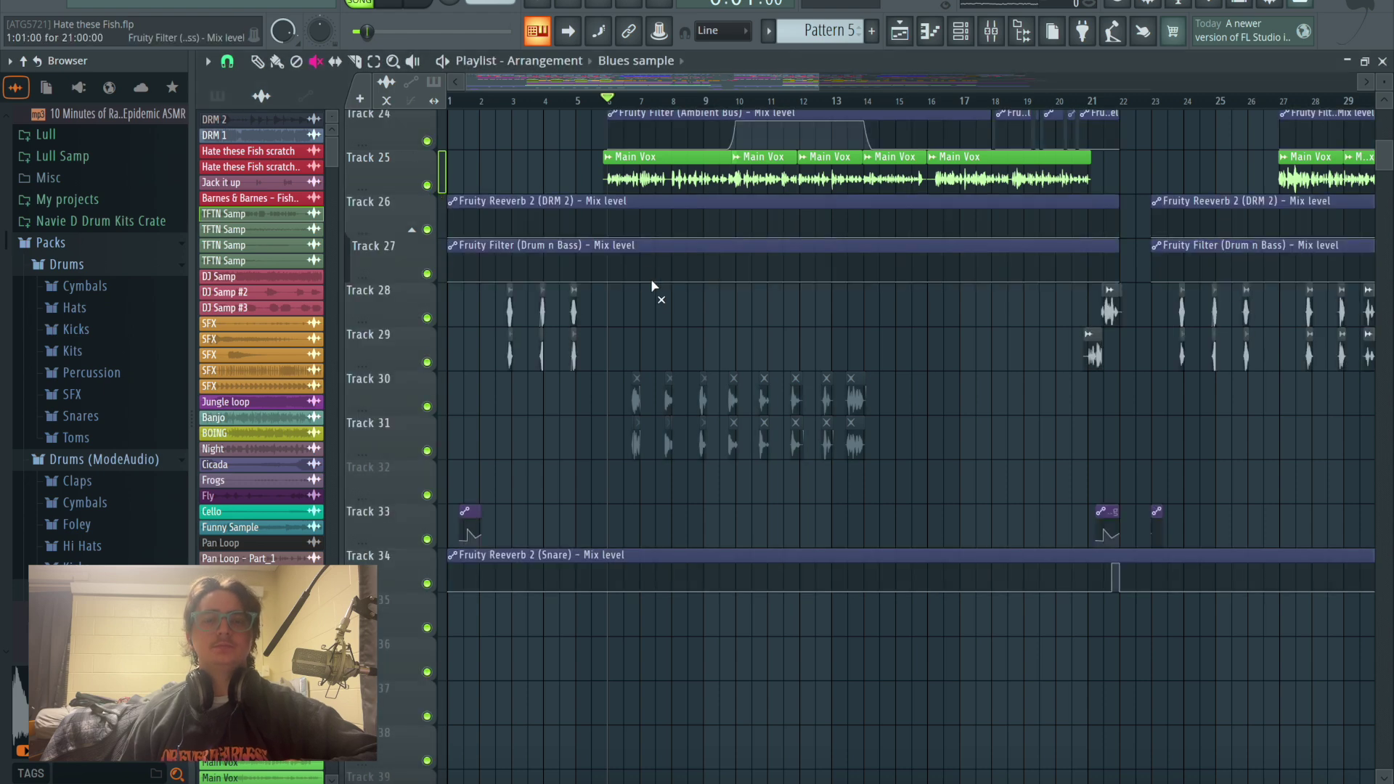
Step: Play the arrangement from bar 6 with the Main Vox and the other tracks together, and stop playback
{"action": "key", "text": "space"}
{"action": "scroll", "coordinate": [658, 292], "scroll_direction": "up", "scroll_amount": 6}
{"action": "scroll", "coordinate": [654, 297], "scroll_direction": "down", "scroll_amount": 7}
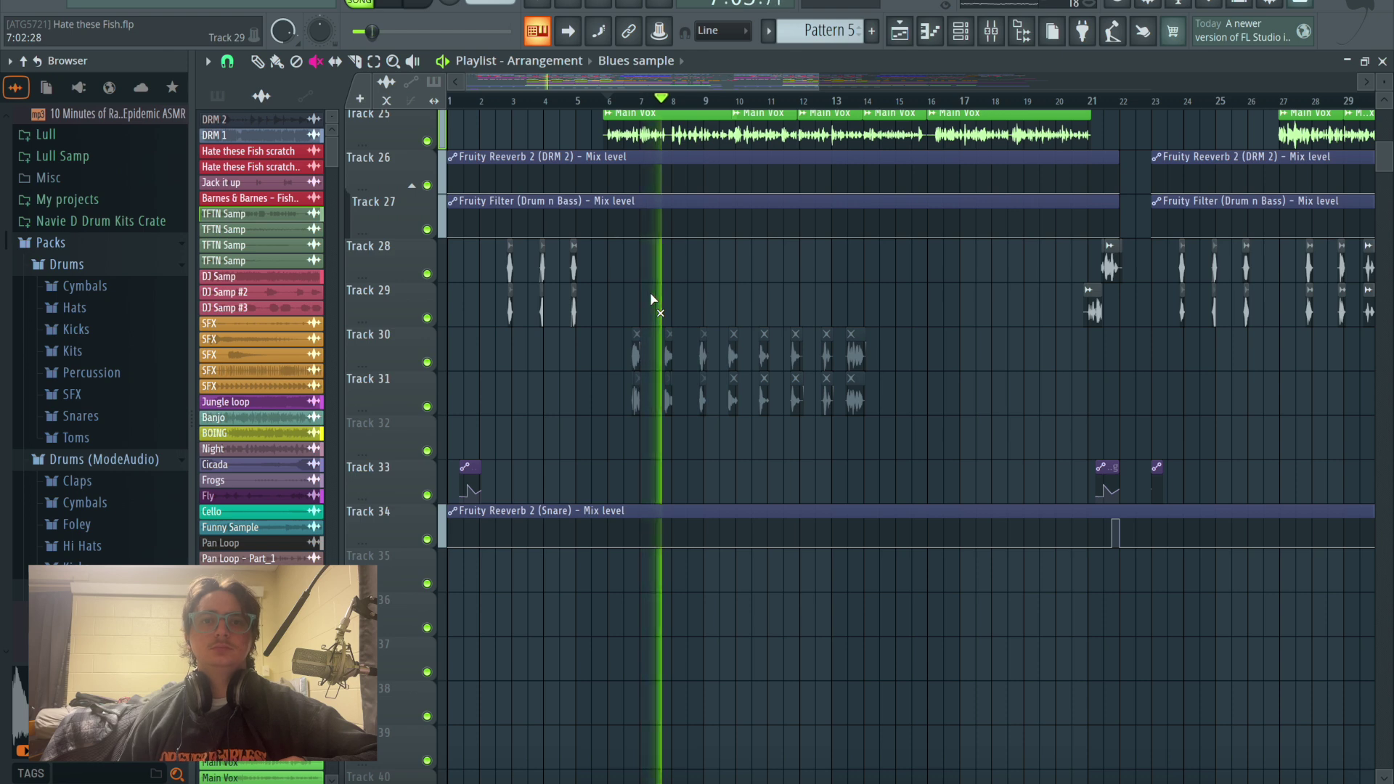
{"action": "key", "text": "space"}
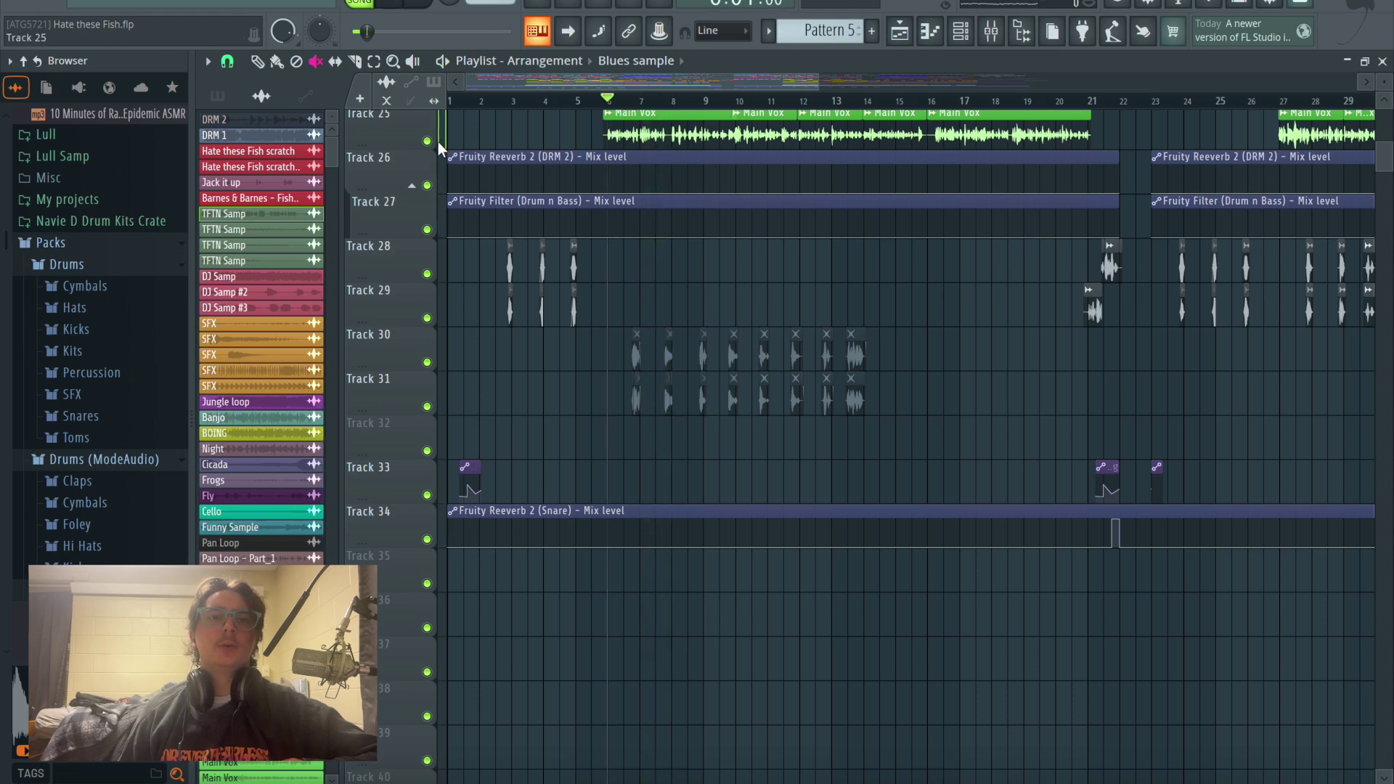
Step: Solo Track 30, which holds the shout clips below the Main Vox track
{"action": "scroll", "coordinate": [465, 317], "scroll_direction": "down", "scroll_amount": 1}
{"action": "left_click", "coordinate": [427, 318]}
{"action": "left_click", "coordinate": [427, 362]}
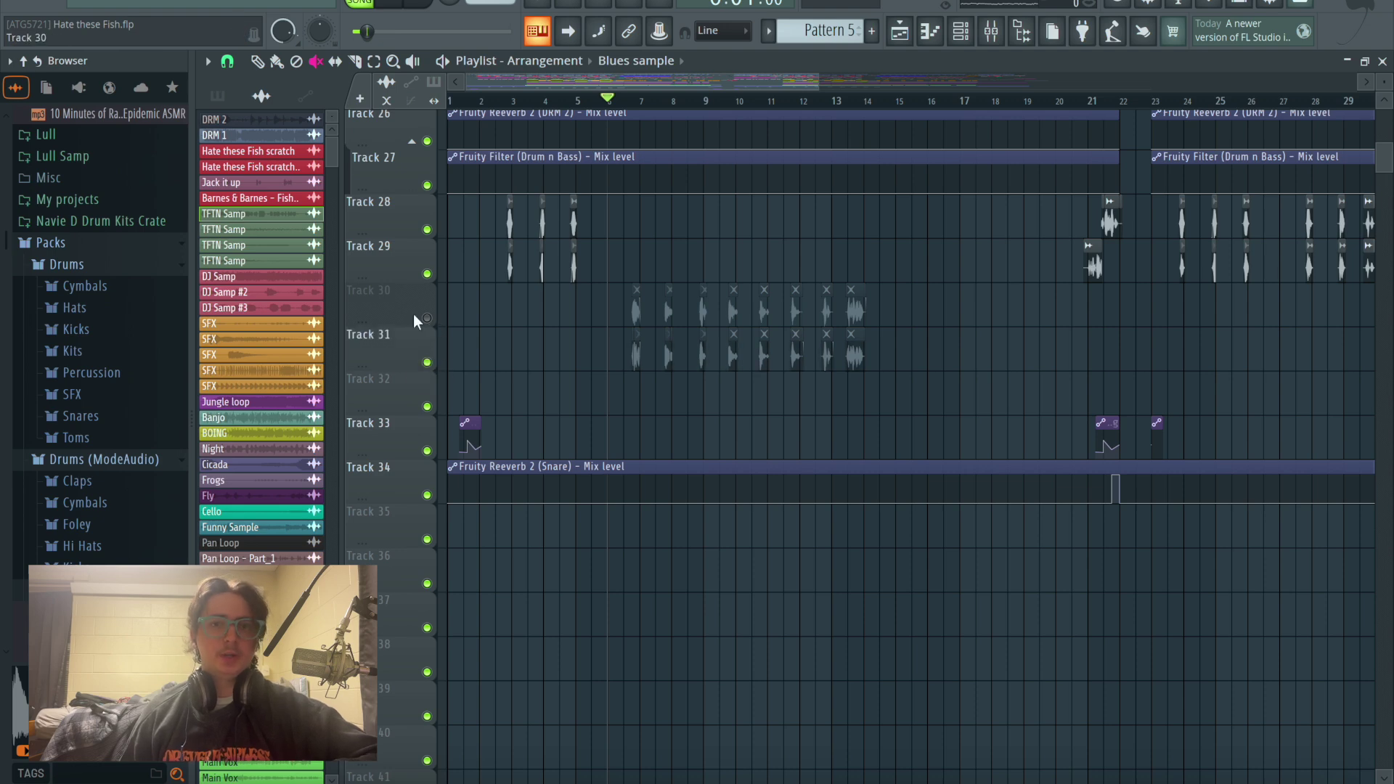
{"action": "right_click", "coordinate": [414, 320]}
{"action": "left_click", "coordinate": [407, 320]}
{"action": "left_click", "coordinate": [427, 318]}
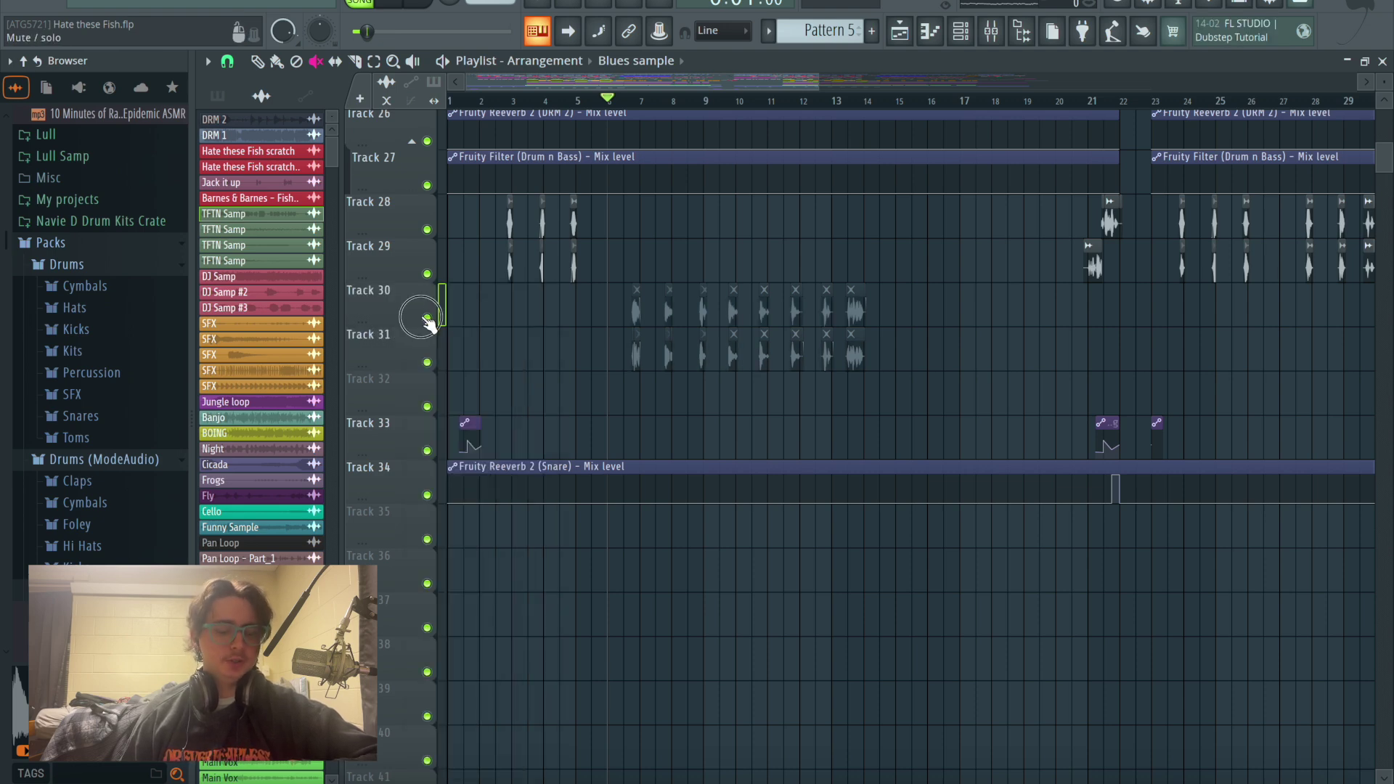
{"action": "right_click", "coordinate": [427, 318]}
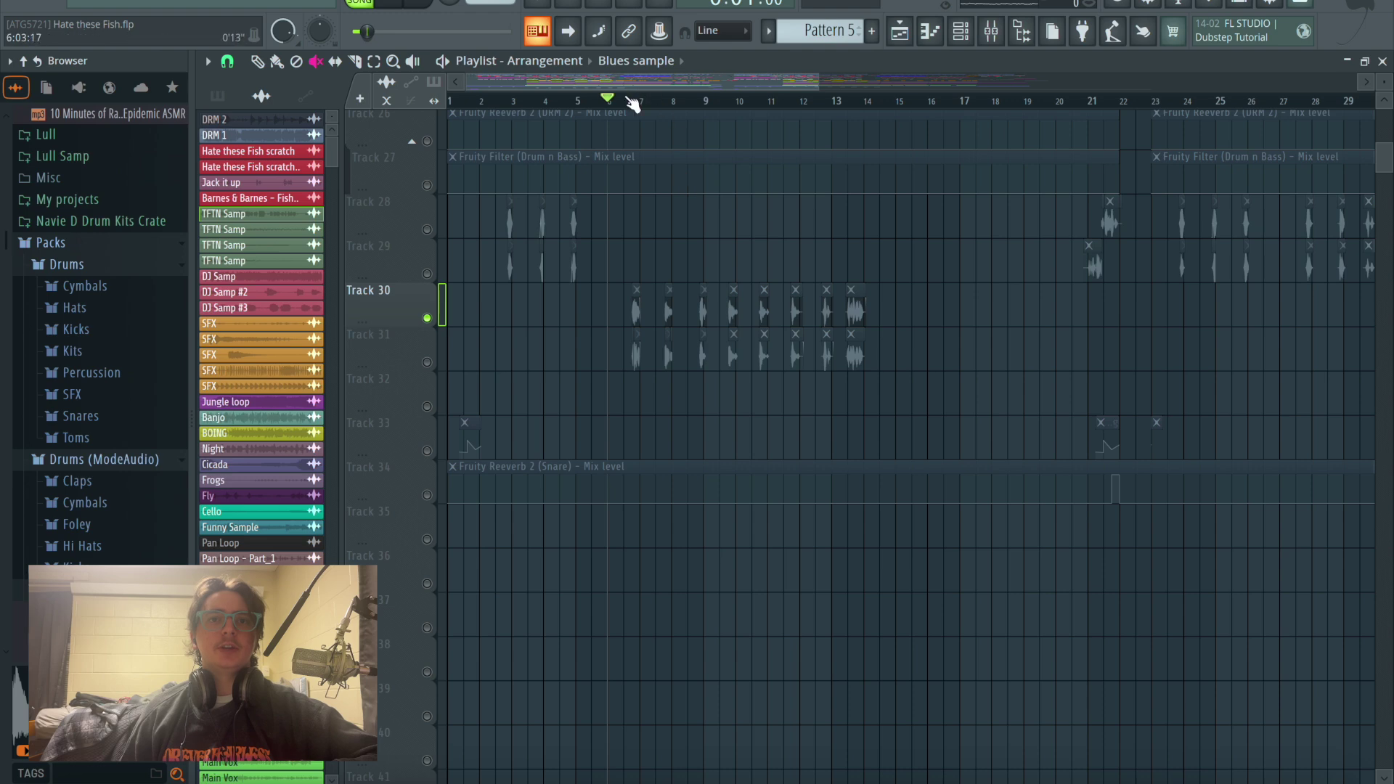
Step: Unmute the shout clips on Tracks 30 and 31 and enable Track 31 alongside the soloed track
{"action": "mouse_move", "coordinate": [864, 308]}
{"action": "left_mouse_down"}
{"action": "mouse_move", "coordinate": [710, 318]}
{"action": "mouse_move", "coordinate": [981, 352]}
{"action": "left_mouse_up"}
{"action": "left_click_drag", "start_coordinate": [619, 355], "coordinate": [840, 352]}
{"action": "left_click", "coordinate": [428, 362]}
{"action": "mouse_move", "coordinate": [554, 367]}
{"action": "left_mouse_down"}
{"action": "mouse_move", "coordinate": [737, 336]}
{"action": "mouse_move", "coordinate": [834, 348]}
{"action": "mouse_move", "coordinate": [796, 391]}
{"action": "left_mouse_up"}
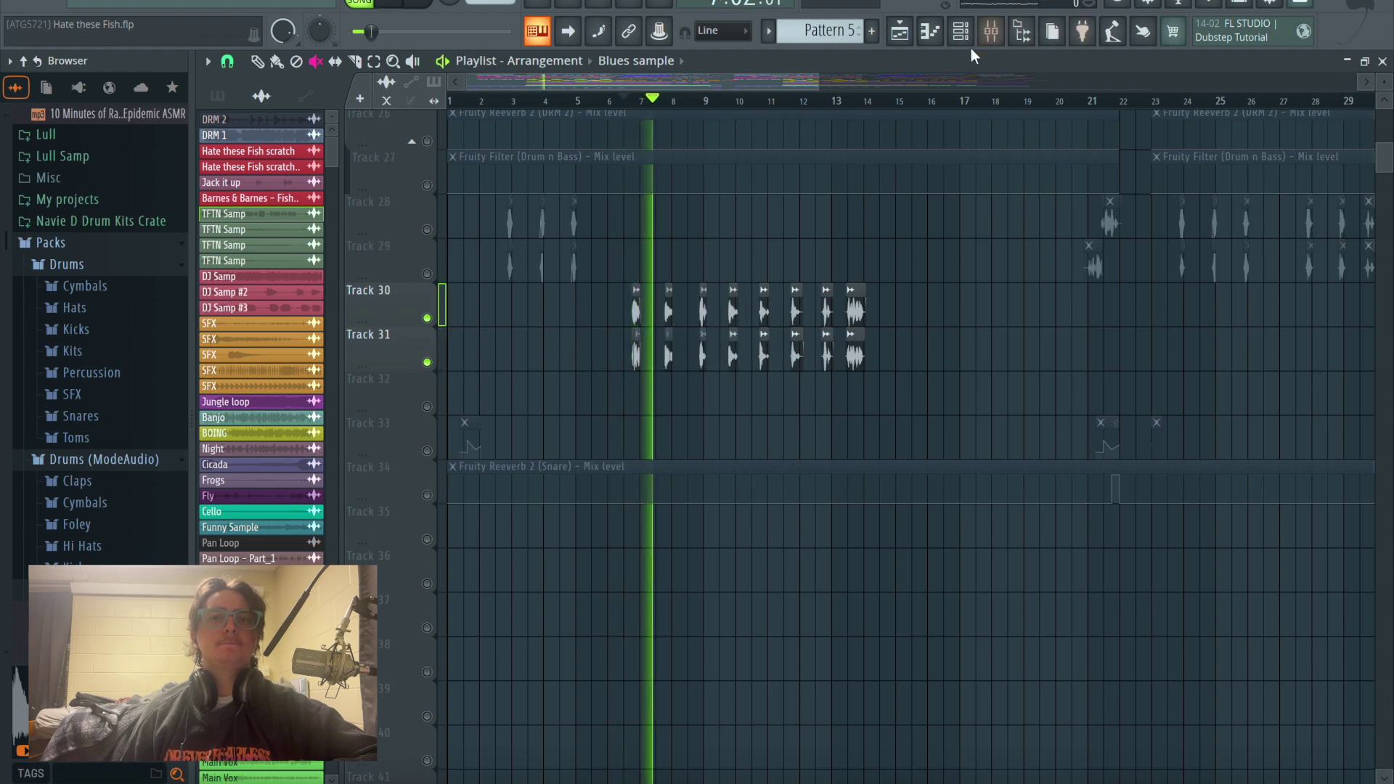
Step: Bring up the mixer while the shouts play and select the Shout bus channel
{"action": "left_click", "coordinate": [990, 30]}
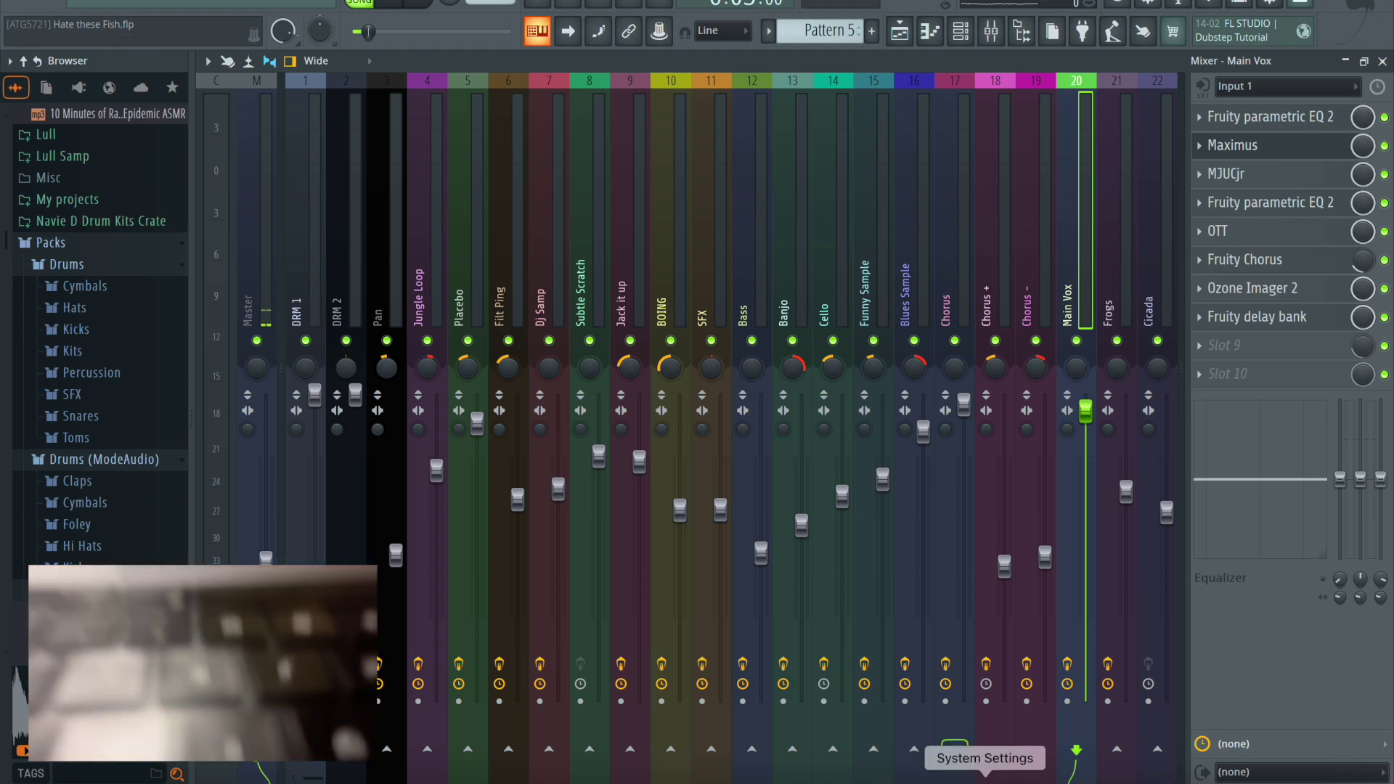
{"action": "left_click_drag", "start_coordinate": [337, 780], "coordinate": [458, 776]}
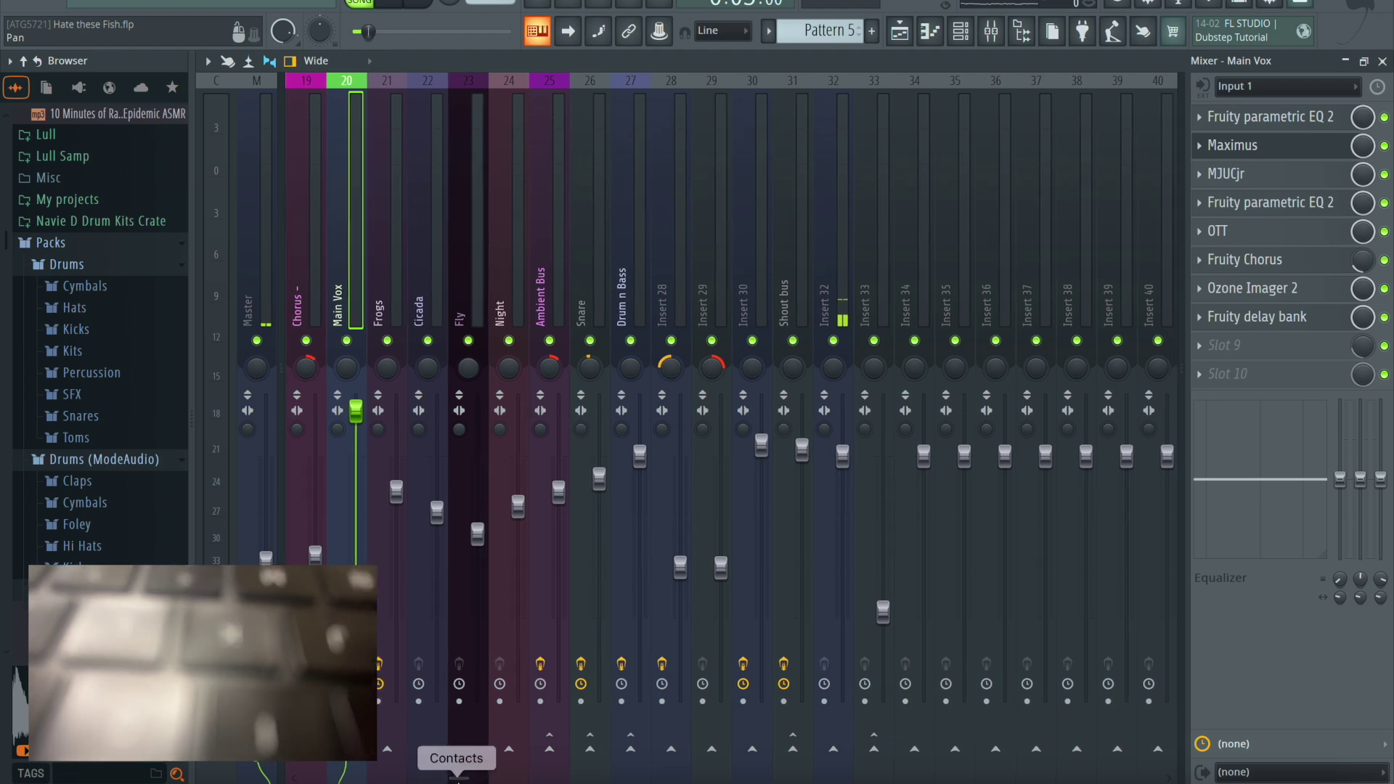
{"action": "left_click", "coordinate": [468, 748]}
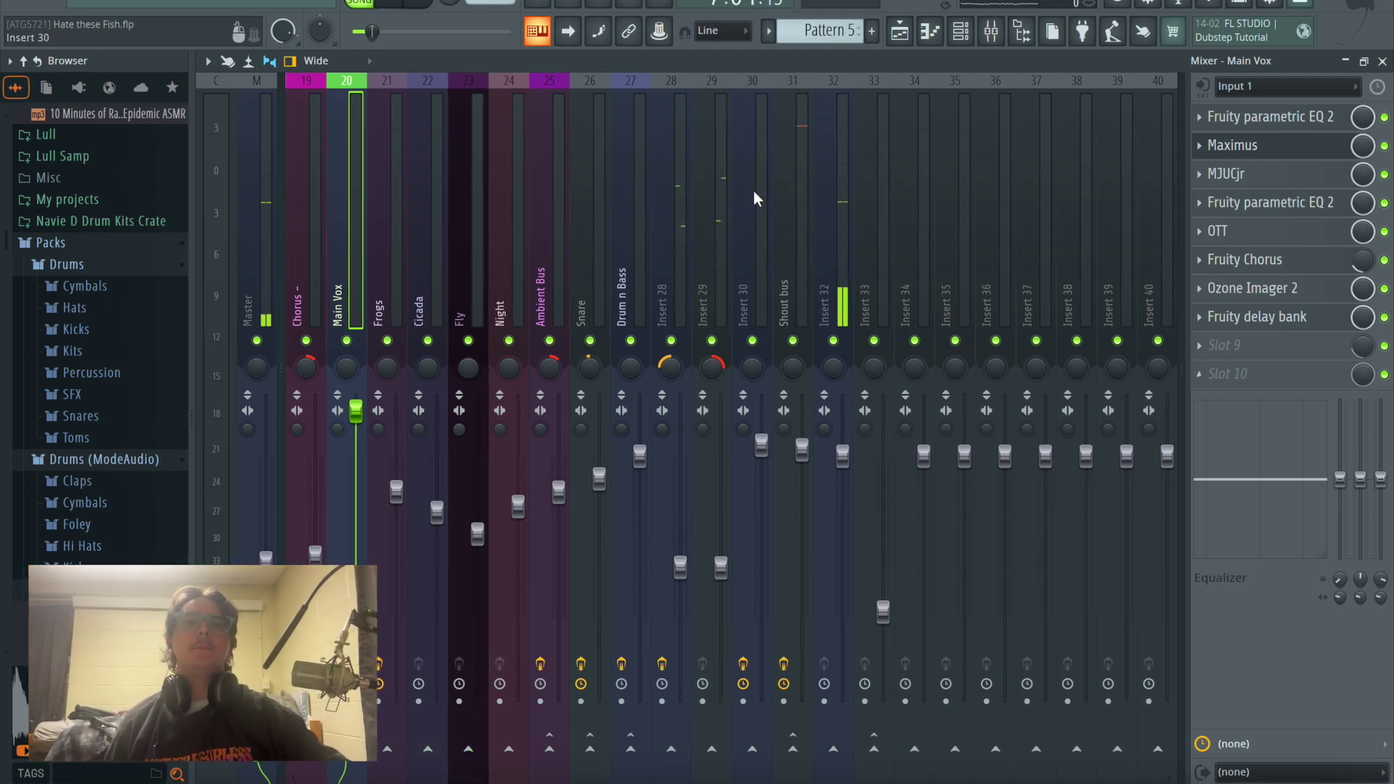
{"action": "left_click", "coordinate": [786, 231]}
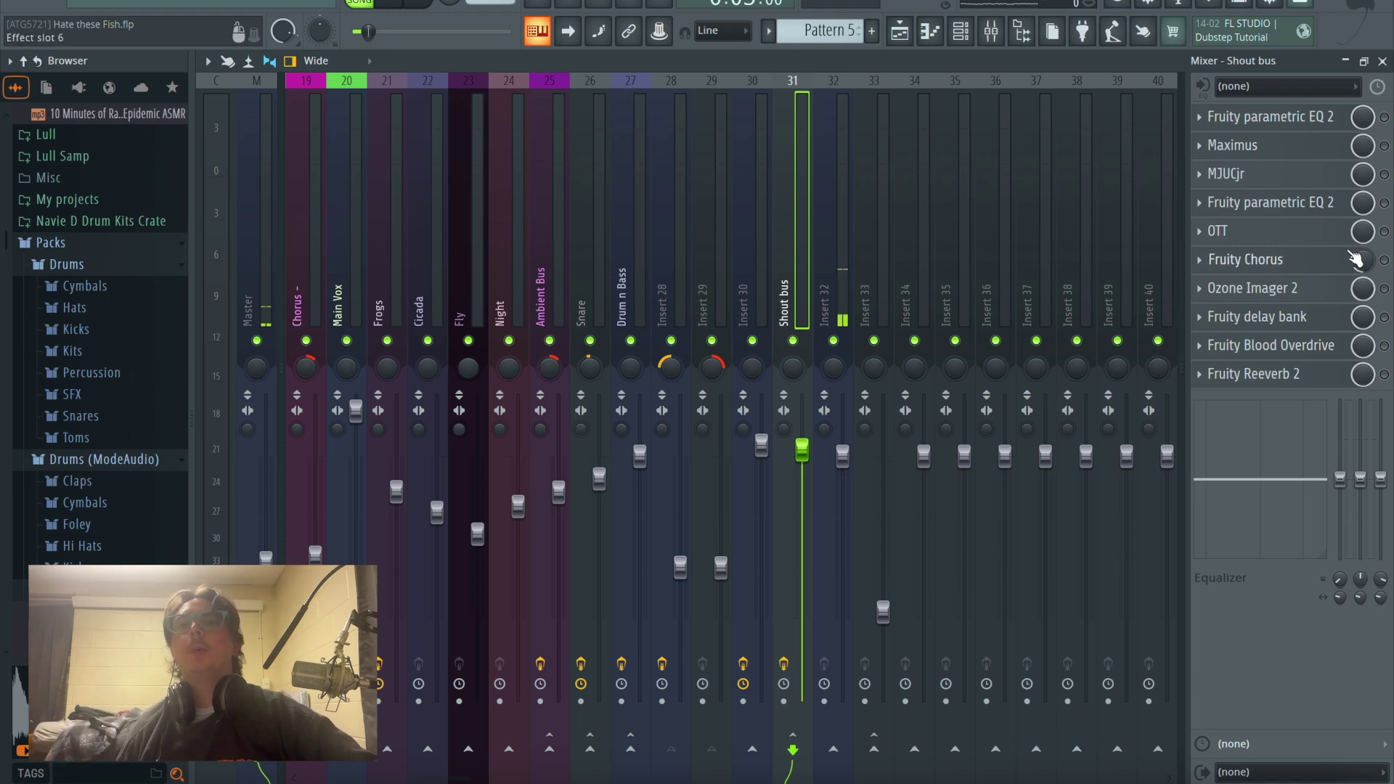
Step: Inspect the two Fruity parametric EQ 2 curves and the OTT settings on the Shout bus channel
{"action": "left_click", "coordinate": [1329, 125]}
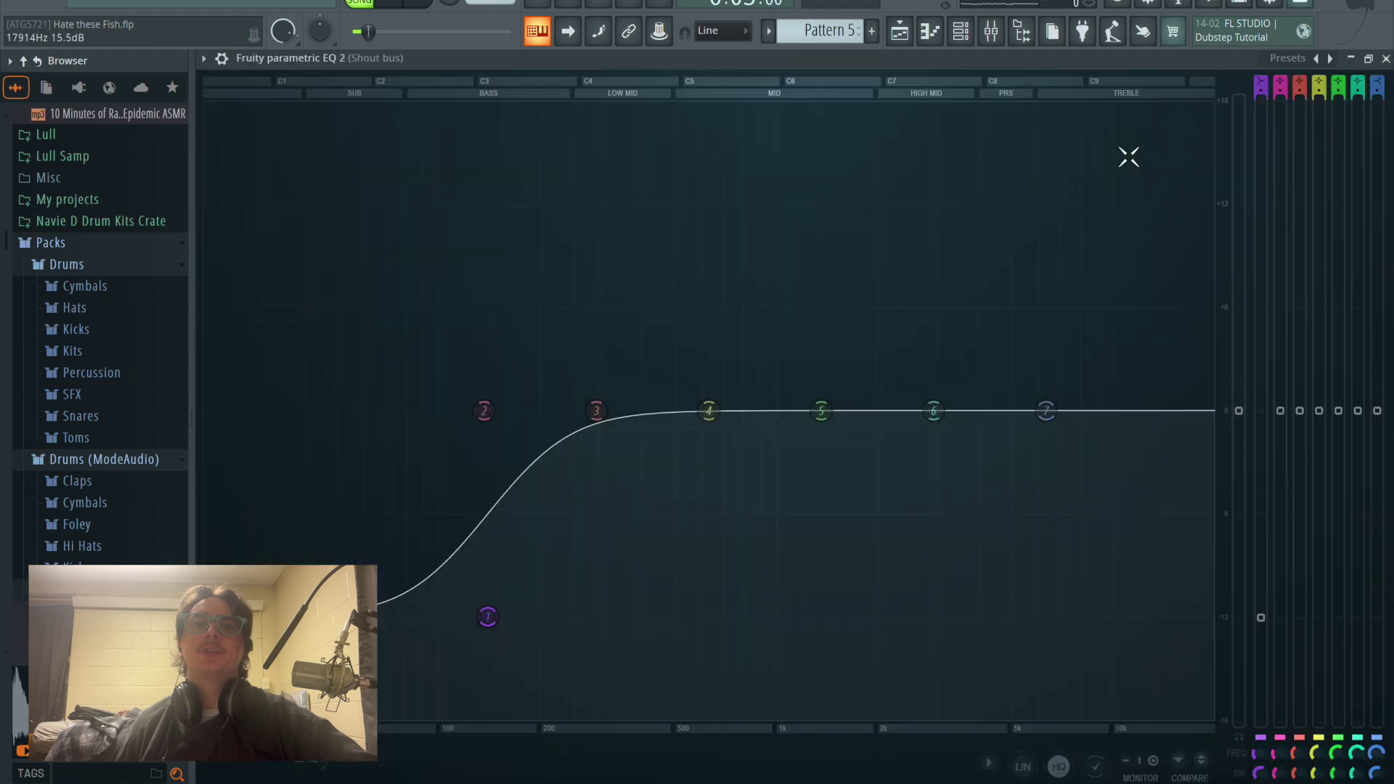
{"action": "left_click", "coordinate": [1386, 59]}
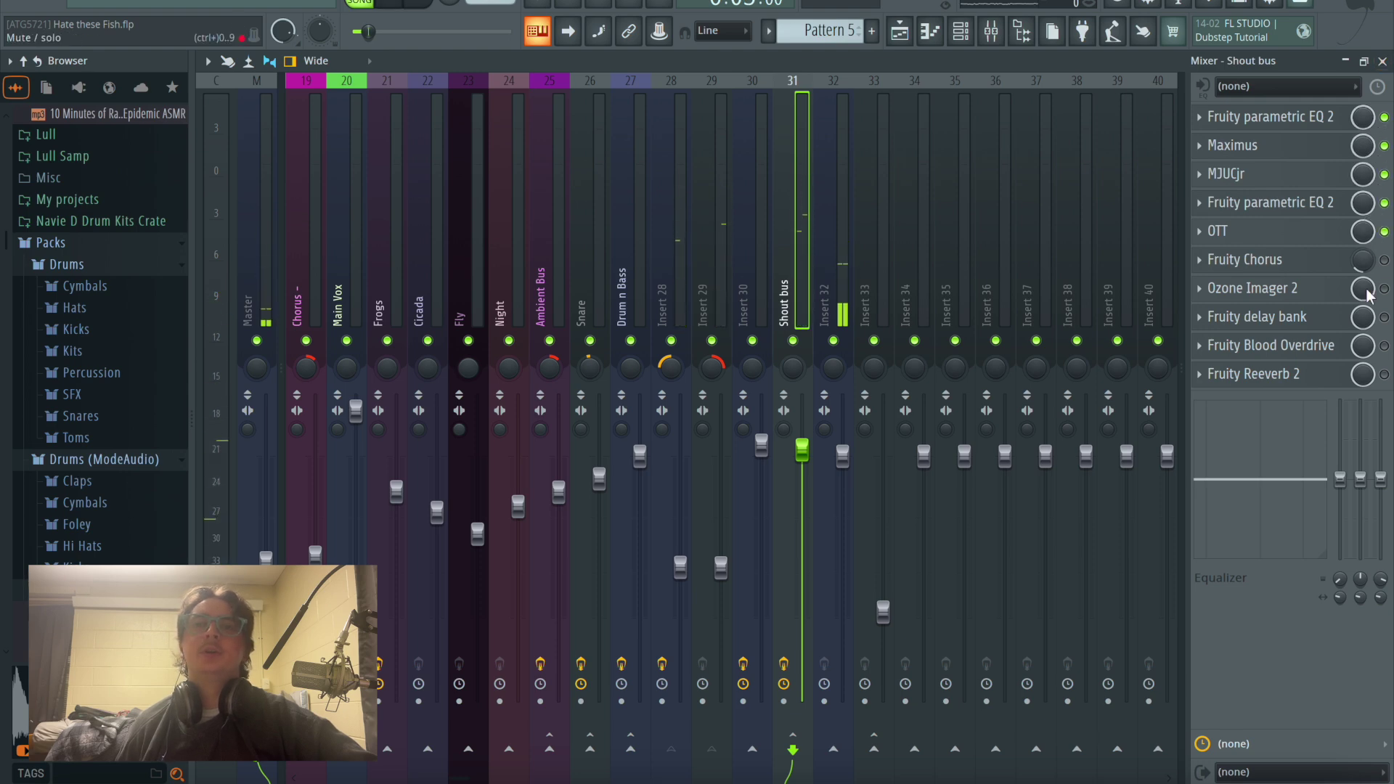
{"action": "left_click", "coordinate": [1316, 234]}
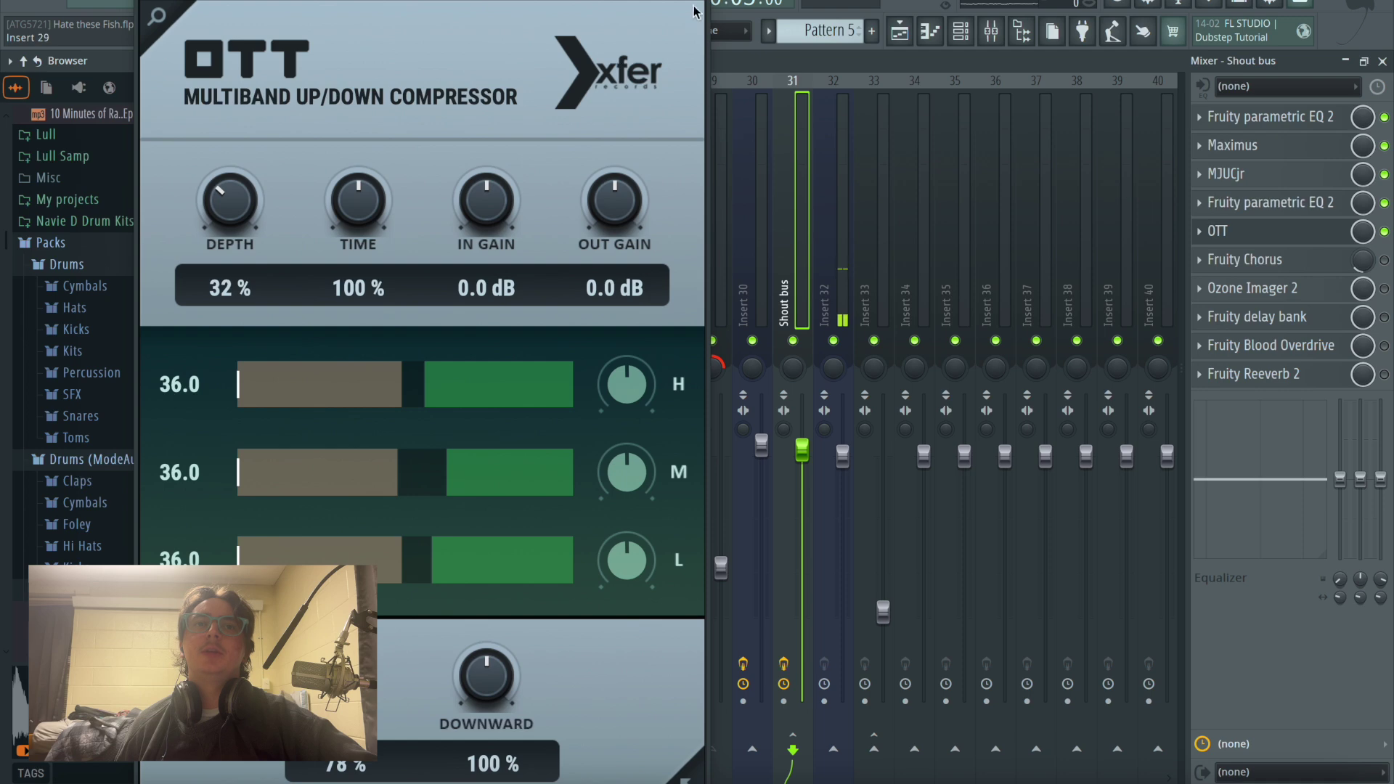
{"action": "left_click", "coordinate": [1278, 231]}
{"action": "left_click", "coordinate": [1266, 202]}
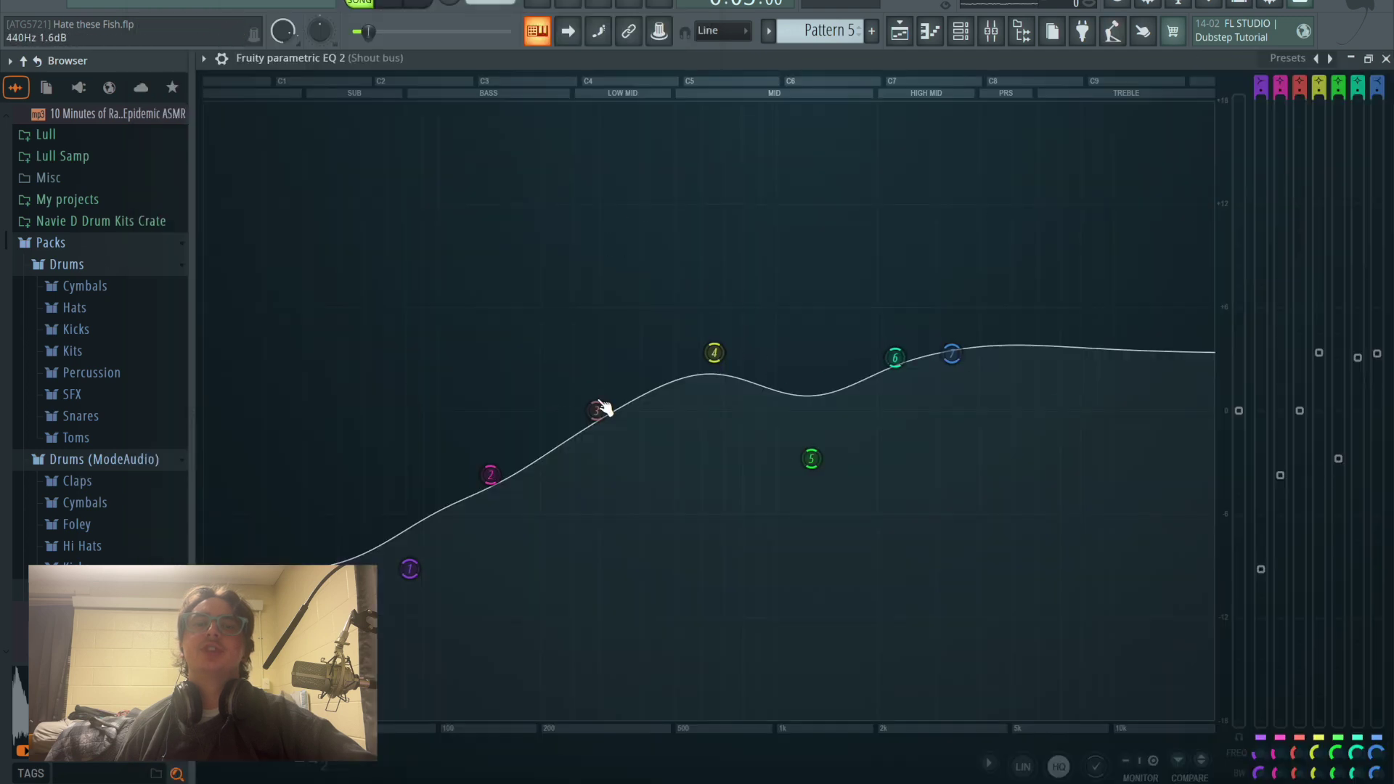
{"action": "left_click", "coordinate": [1385, 58]}
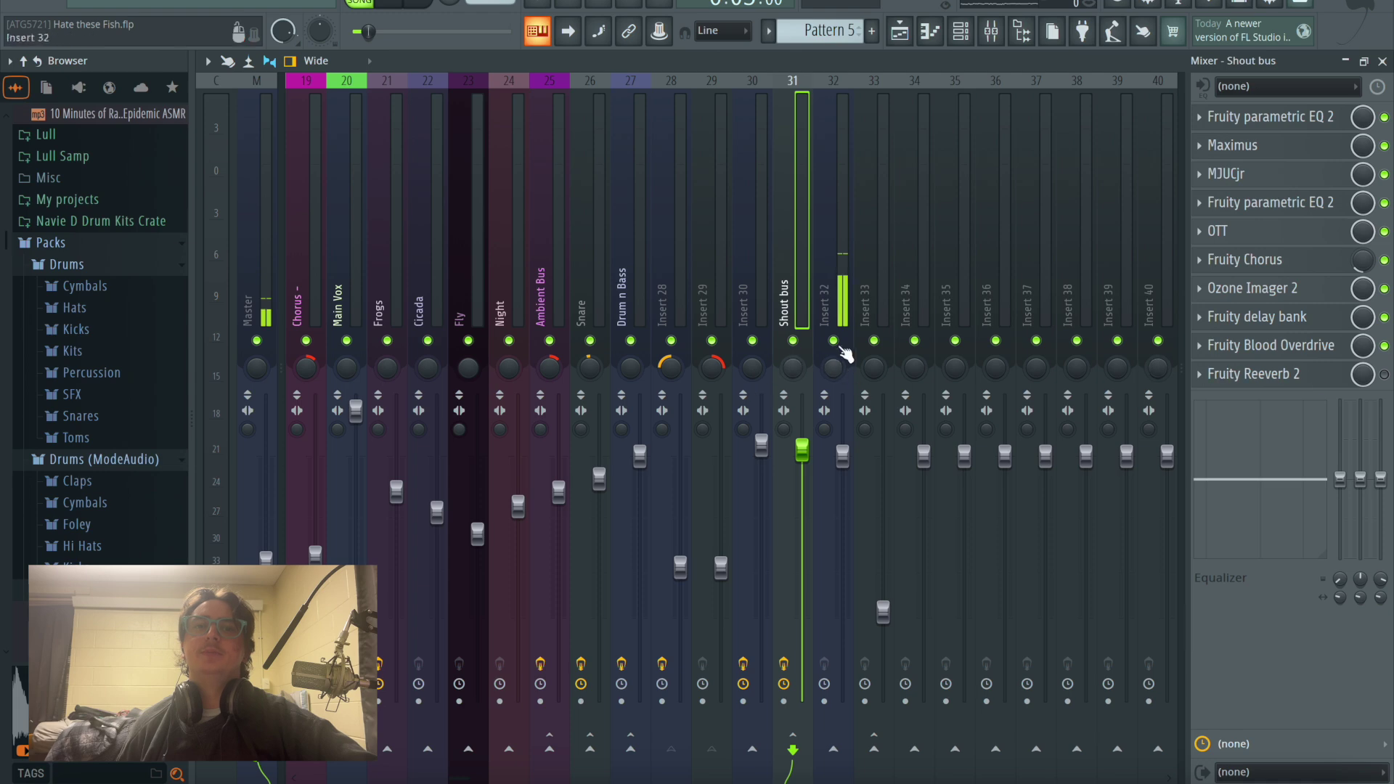
Step: View the Fruity Blood Overdrive settings on the Shout bus channel, and close the plugin and the mixer
{"action": "left_click", "coordinate": [1284, 345]}
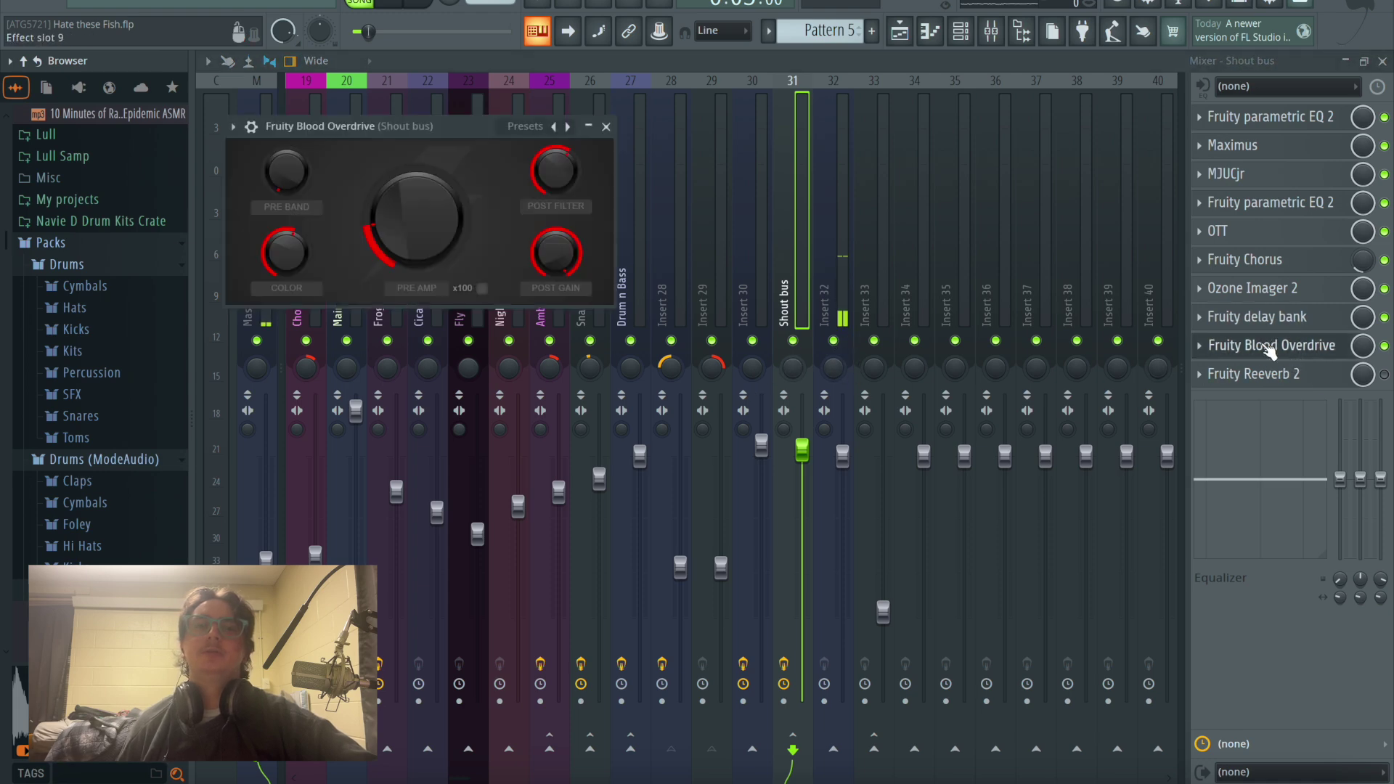
{"action": "left_click", "coordinate": [607, 127]}
{"action": "left_click", "coordinate": [1381, 61]}
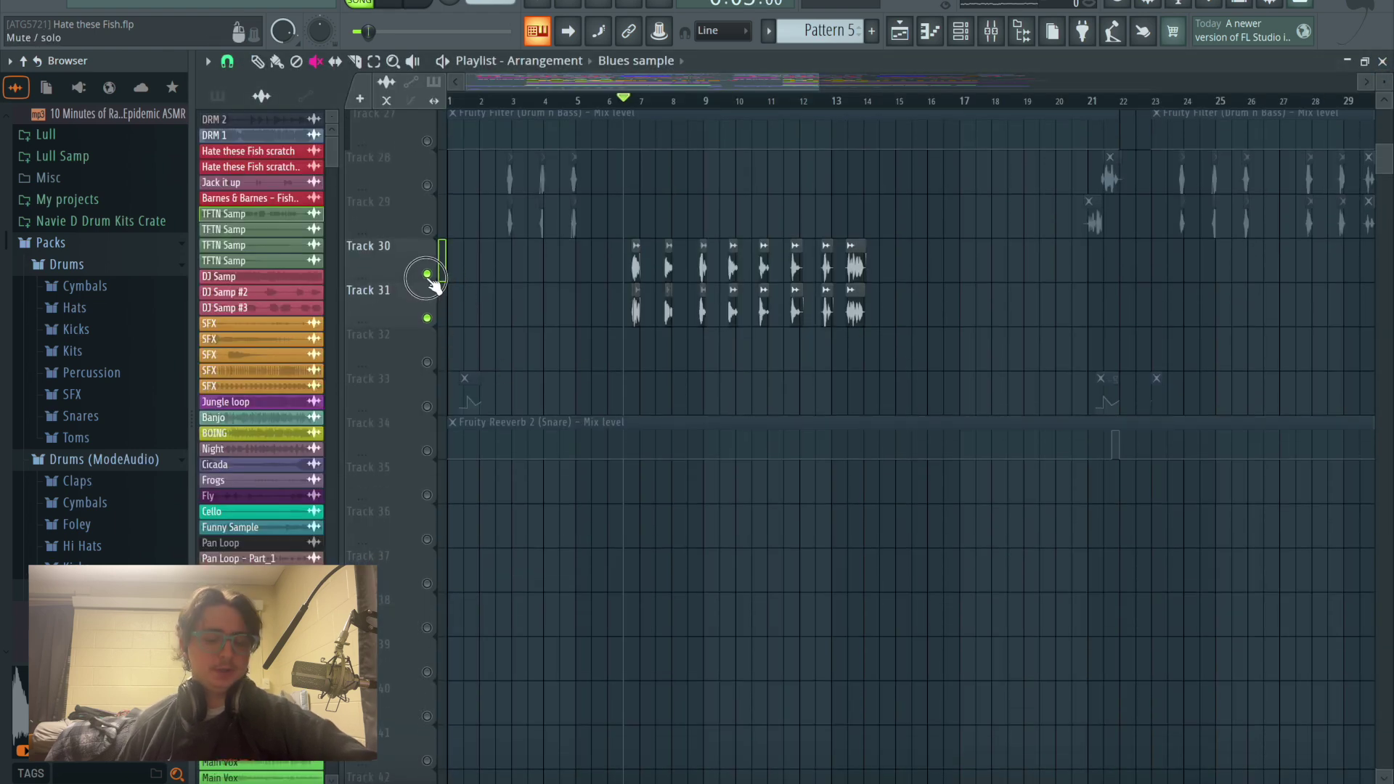
Step: Unsolo Track 30 and play the section with the shouts and the other tracks together
{"action": "right_click", "coordinate": [427, 275]}
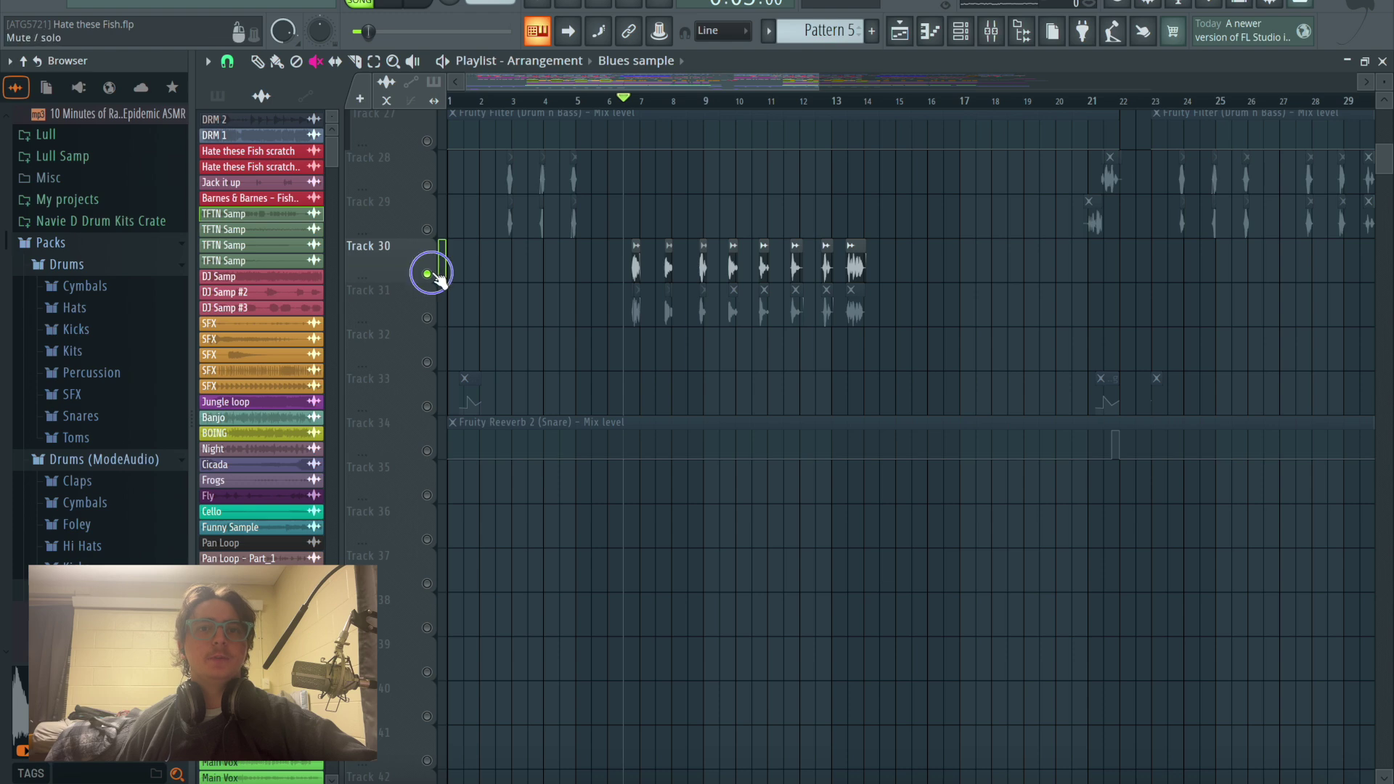
{"action": "right_click", "coordinate": [427, 275]}
{"action": "scroll", "coordinate": [602, 289], "scroll_direction": "up", "scroll_amount": 6}
{"action": "key", "text": "space"}
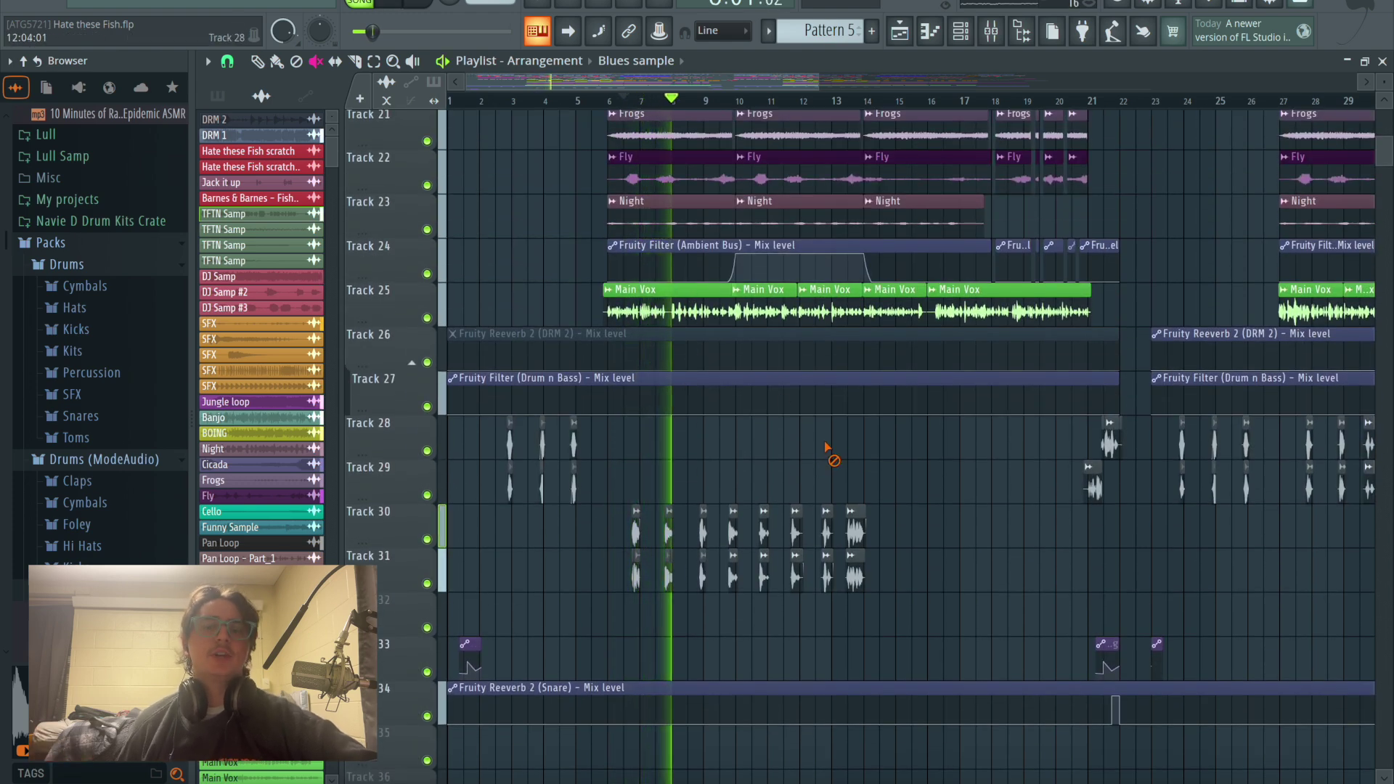
{"action": "key", "text": "space"}
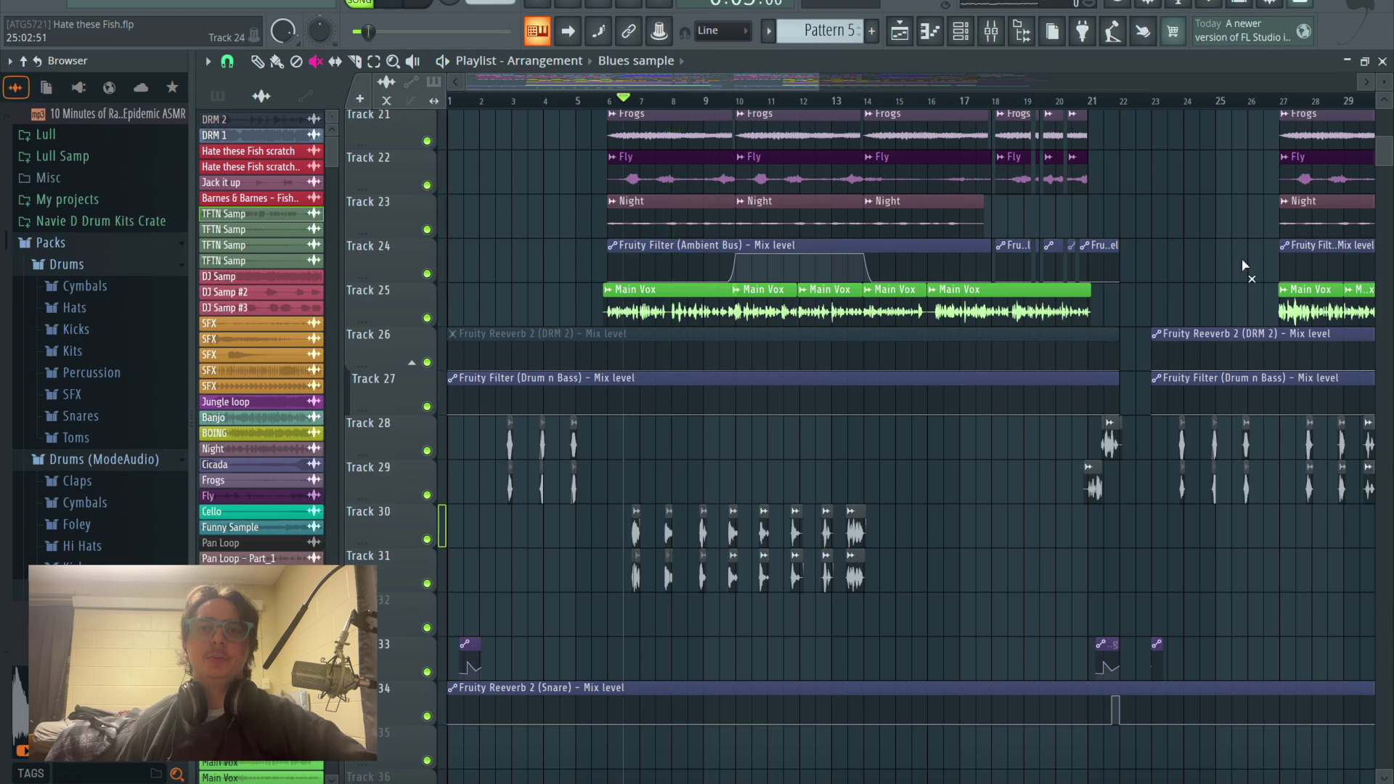
Step: Move the playhead to bar 21 and look over the playlist clips through the song's second half
{"action": "left_click", "coordinate": [1000, 109]}
{"action": "scroll", "coordinate": [1112, 142], "scroll_direction": "down", "scroll_amount": 1}
{"action": "left_click", "coordinate": [1067, 101]}
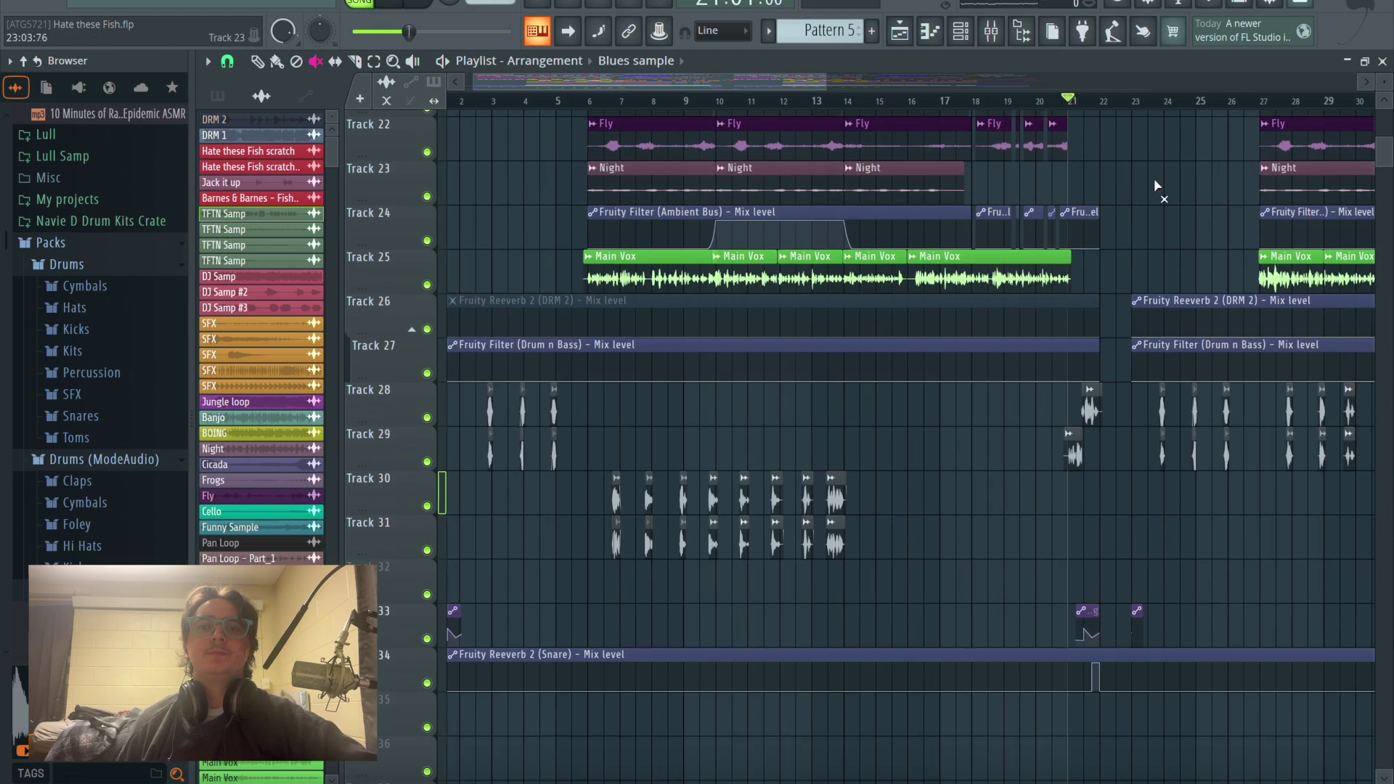
{"action": "scroll", "coordinate": [1153, 177], "scroll_direction": "down", "scroll_amount": 3}
{"action": "scroll", "coordinate": [1147, 180], "scroll_direction": "up", "scroll_amount": 12}
{"action": "scroll", "coordinate": [1155, 434], "scroll_direction": "right", "scroll_amount": 8}
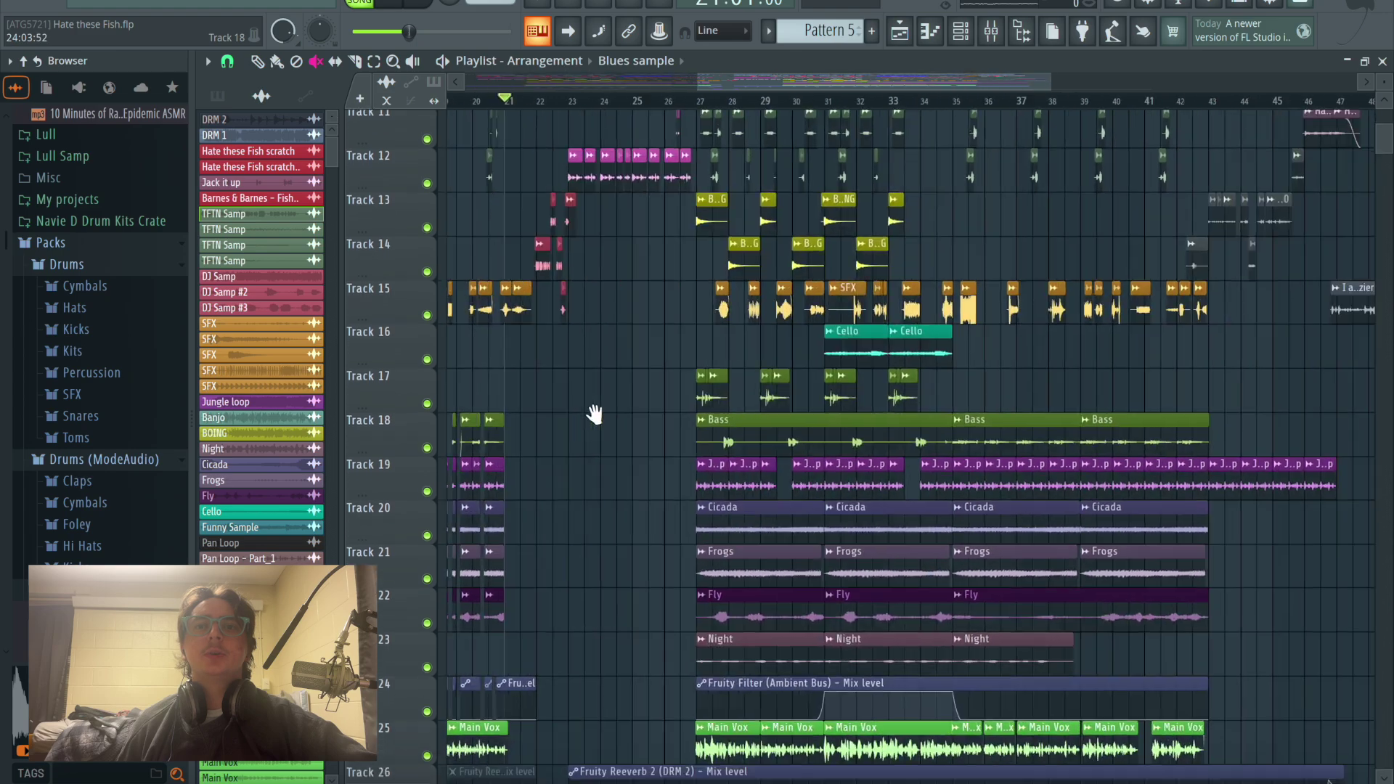
{"action": "scroll", "coordinate": [1197, 379], "scroll_direction": "right", "scroll_amount": 5}
{"action": "scroll", "coordinate": [1086, 593], "scroll_direction": "down", "scroll_amount": 13}
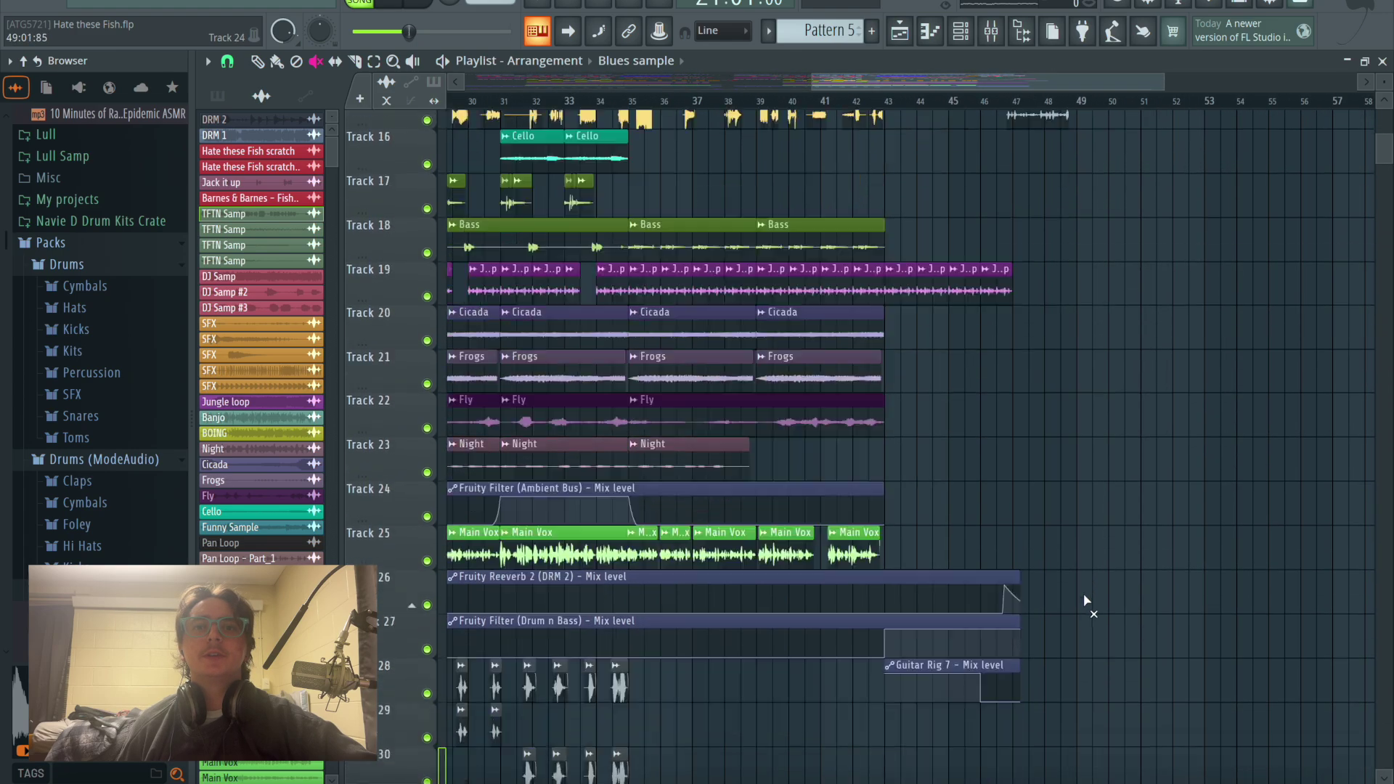
{"action": "scroll", "coordinate": [1079, 601], "scroll_direction": "up", "scroll_amount": 20}
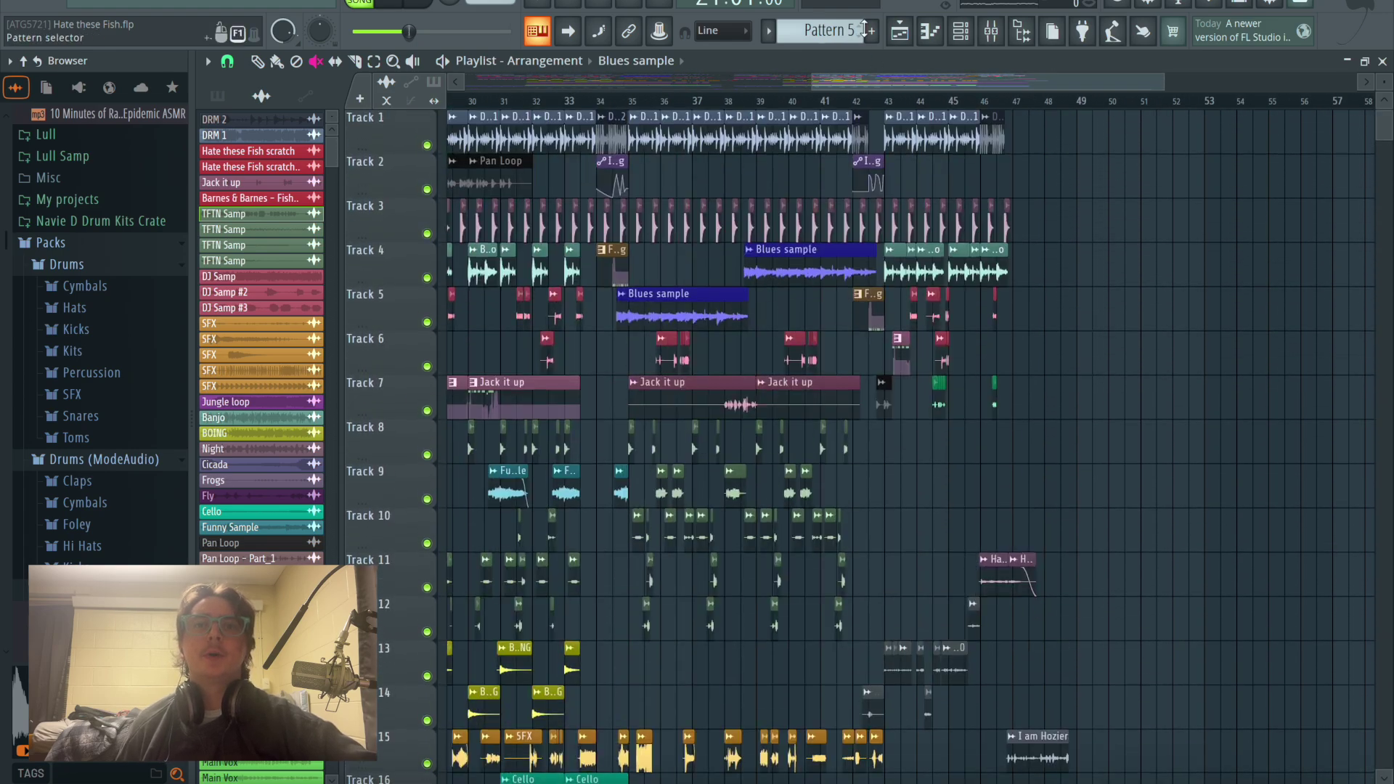
Step: Play the outro section from bar 43 and bring up the mixer
{"action": "left_click", "coordinate": [893, 103]}
{"action": "scroll", "coordinate": [1084, 202], "scroll_direction": "down", "scroll_amount": 8}
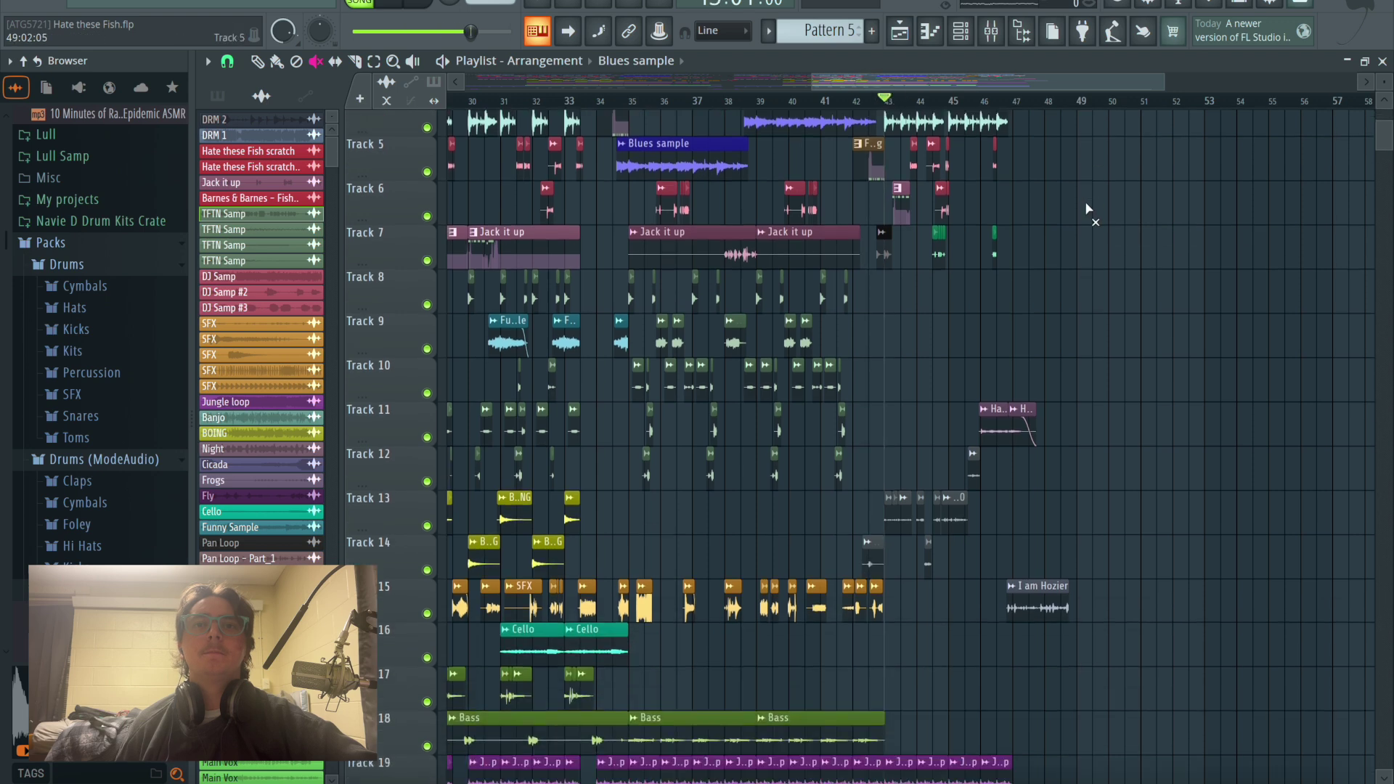
{"action": "left_click", "coordinate": [1001, 32]}
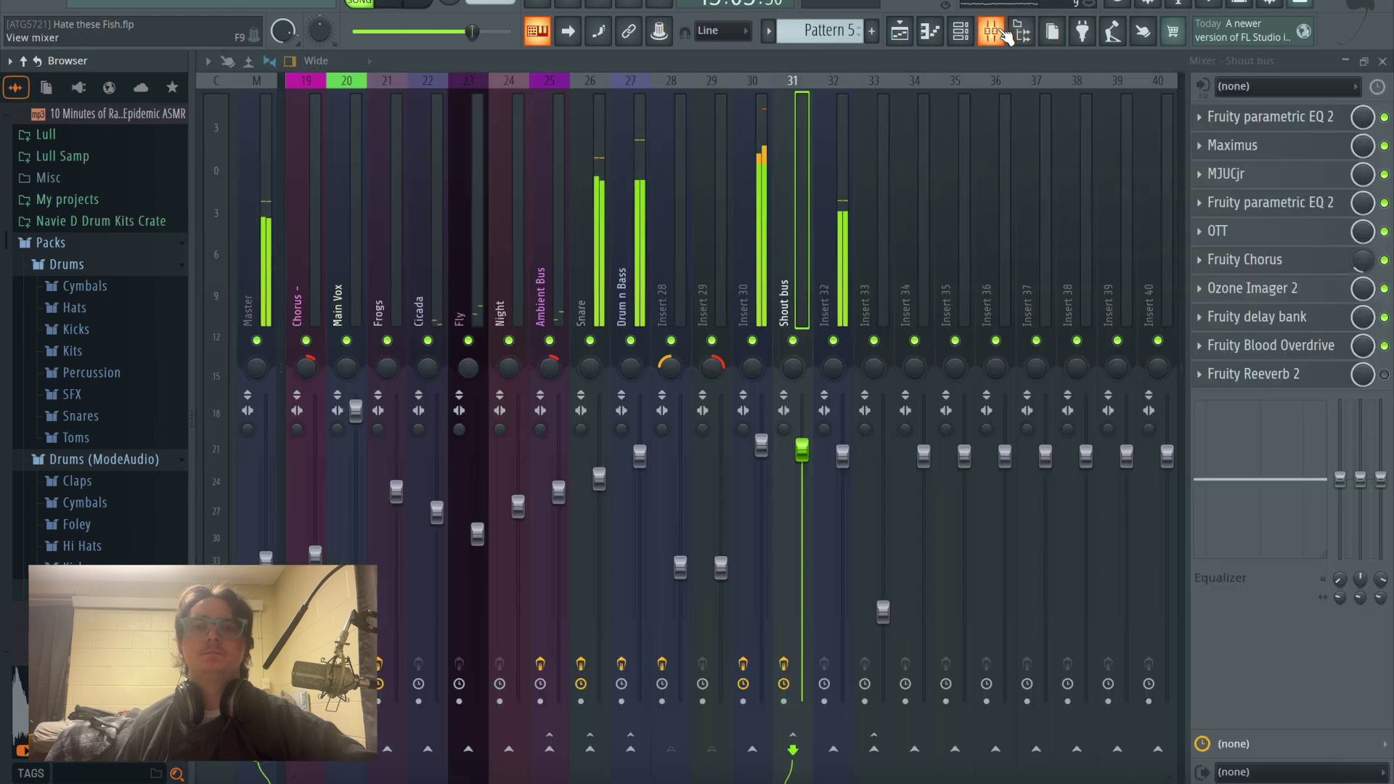
Step: Select the Insert 30 channel among the bus channels and solo it
{"action": "left_click", "coordinate": [838, 323]}
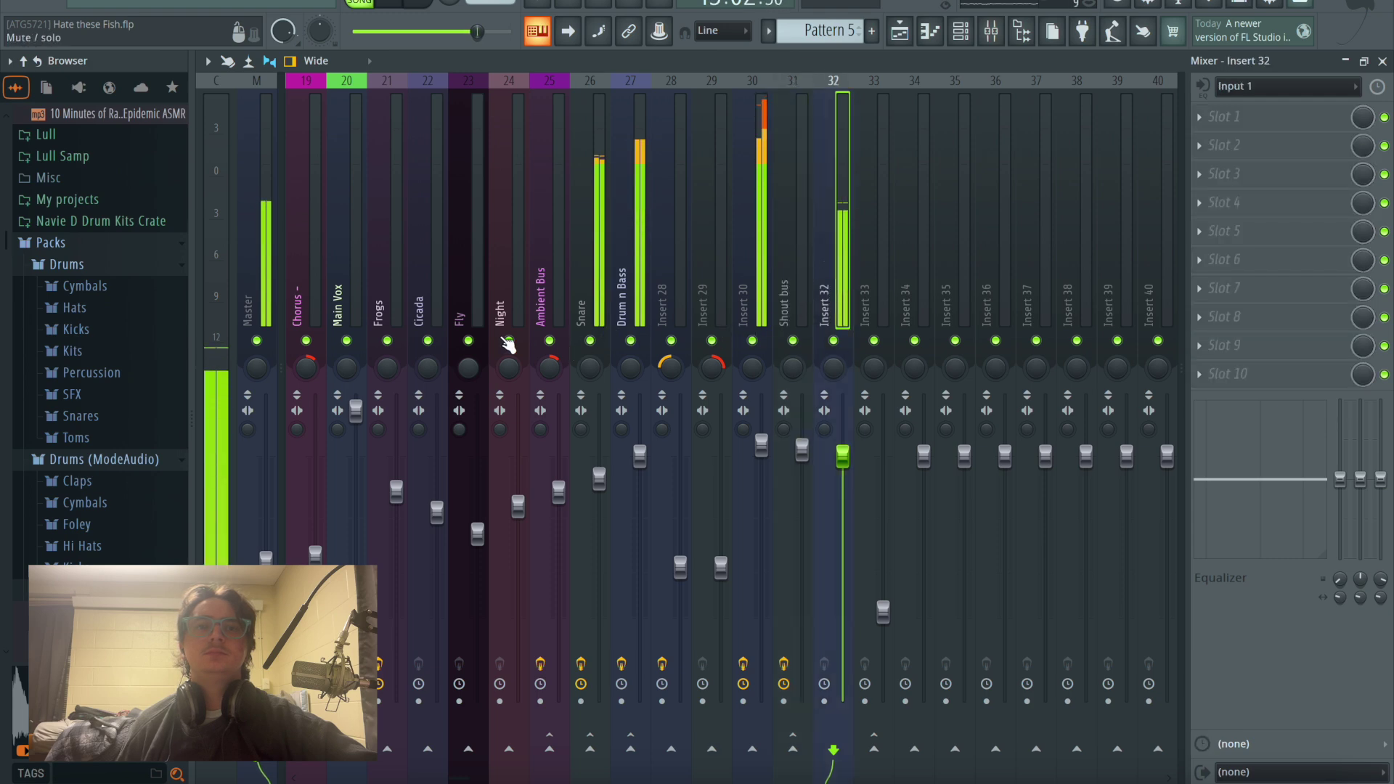
{"action": "left_click", "coordinate": [780, 294]}
{"action": "left_click", "coordinate": [750, 305]}
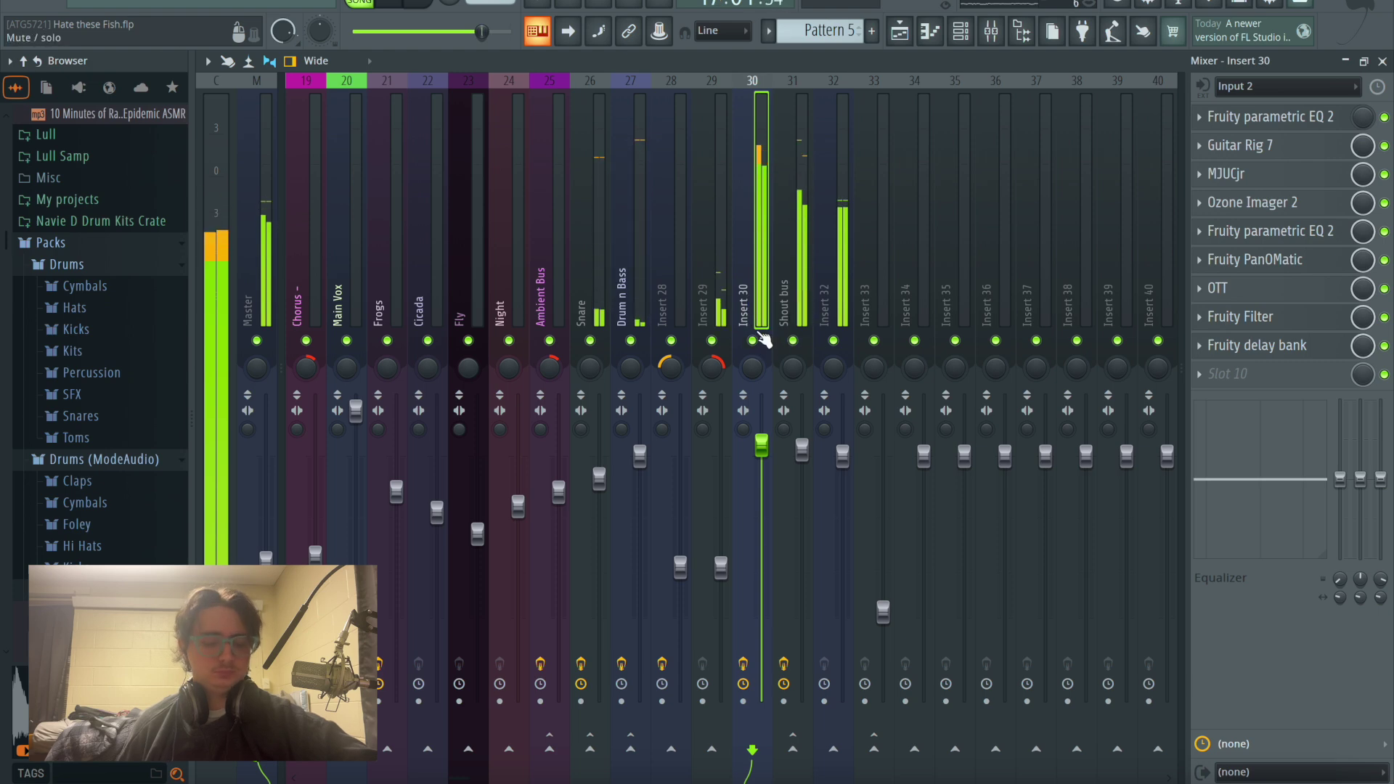
{"action": "right_click", "coordinate": [752, 340]}
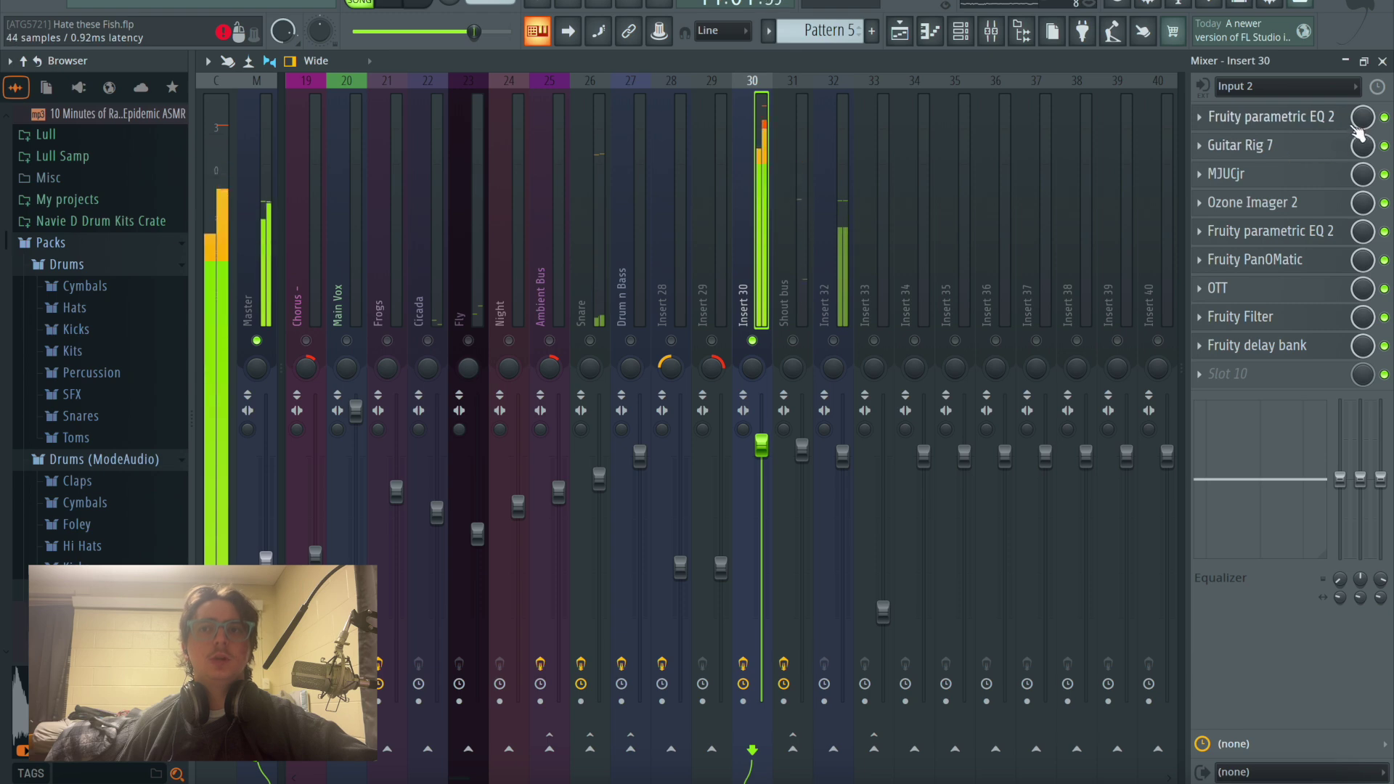
Step: Bypass all nine effects on the Insert 30 channel, from Fruity parametric EQ 2 to Fruity delay bank
{"action": "left_click", "coordinate": [1384, 117]}
{"action": "left_click", "coordinate": [1384, 145]}
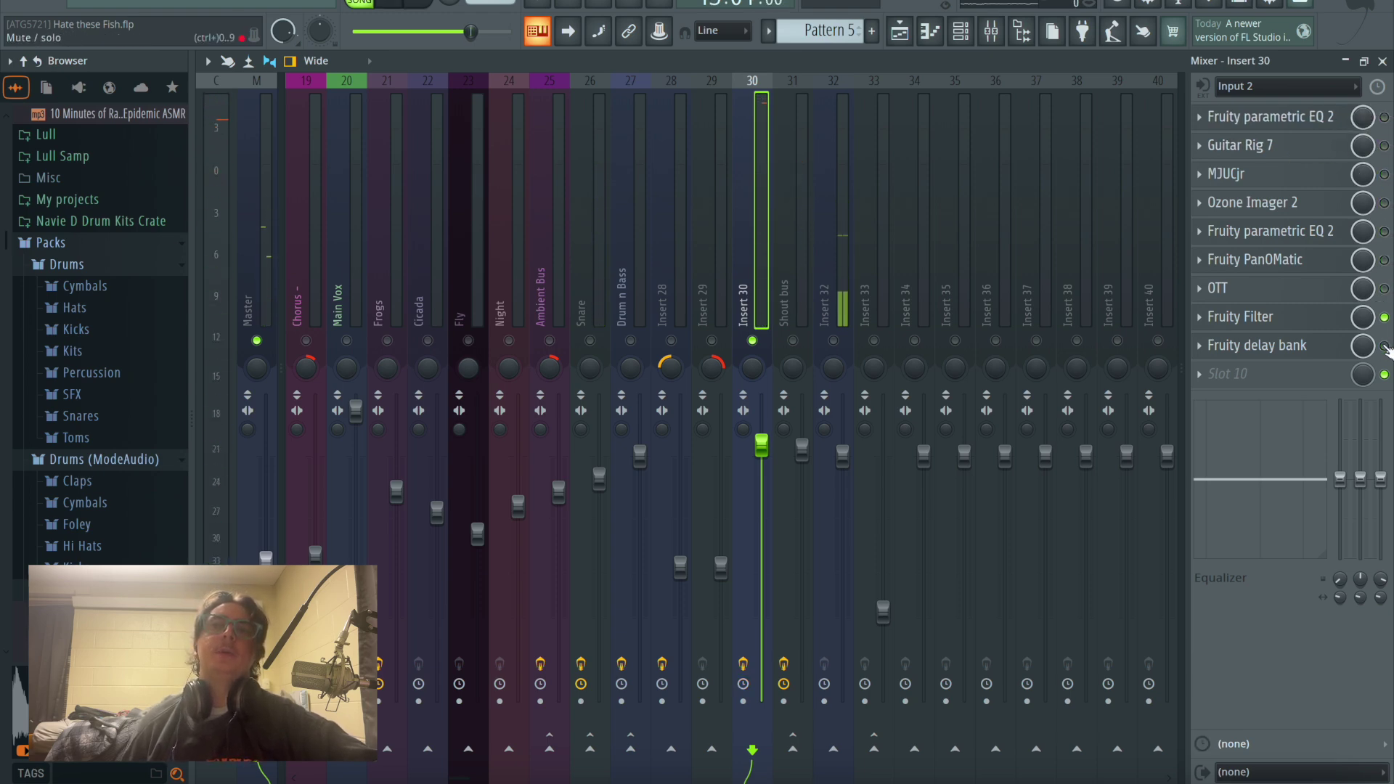
{"action": "left_click", "coordinate": [1384, 317]}
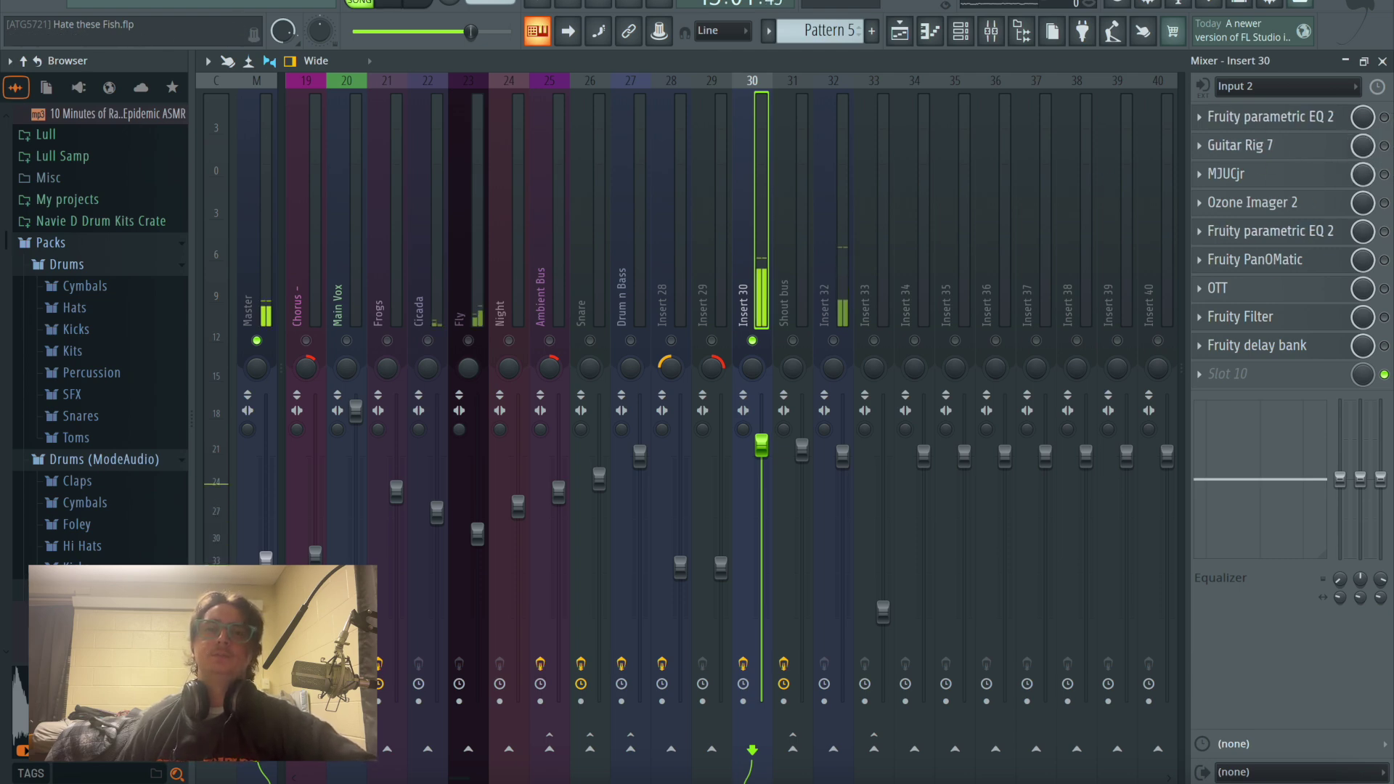
Step: Re-enable Guitar Rig 7 on the Insert 30 channel and look over its 3d Mangler preset
{"action": "key", "text": "XF86AudioRaiseVolume"}
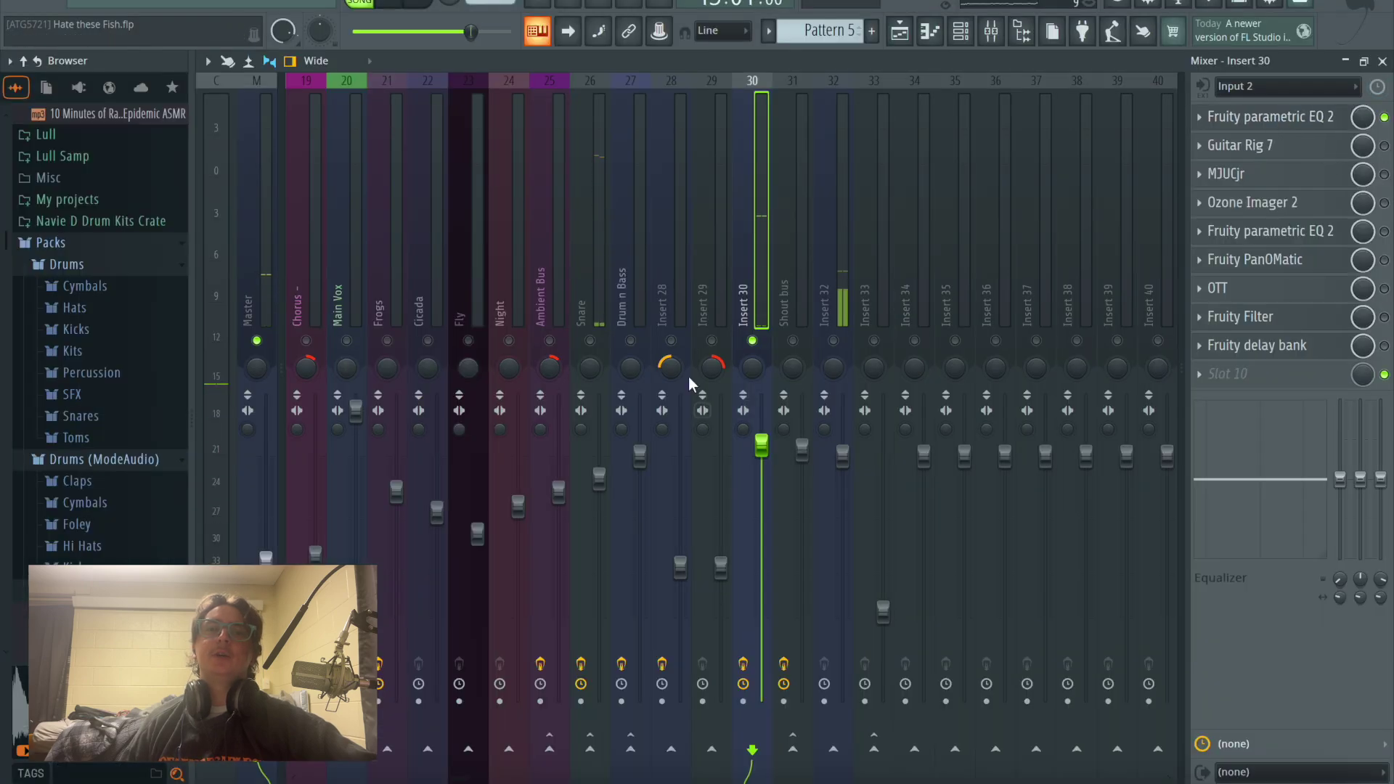
{"action": "left_click", "coordinate": [1384, 146]}
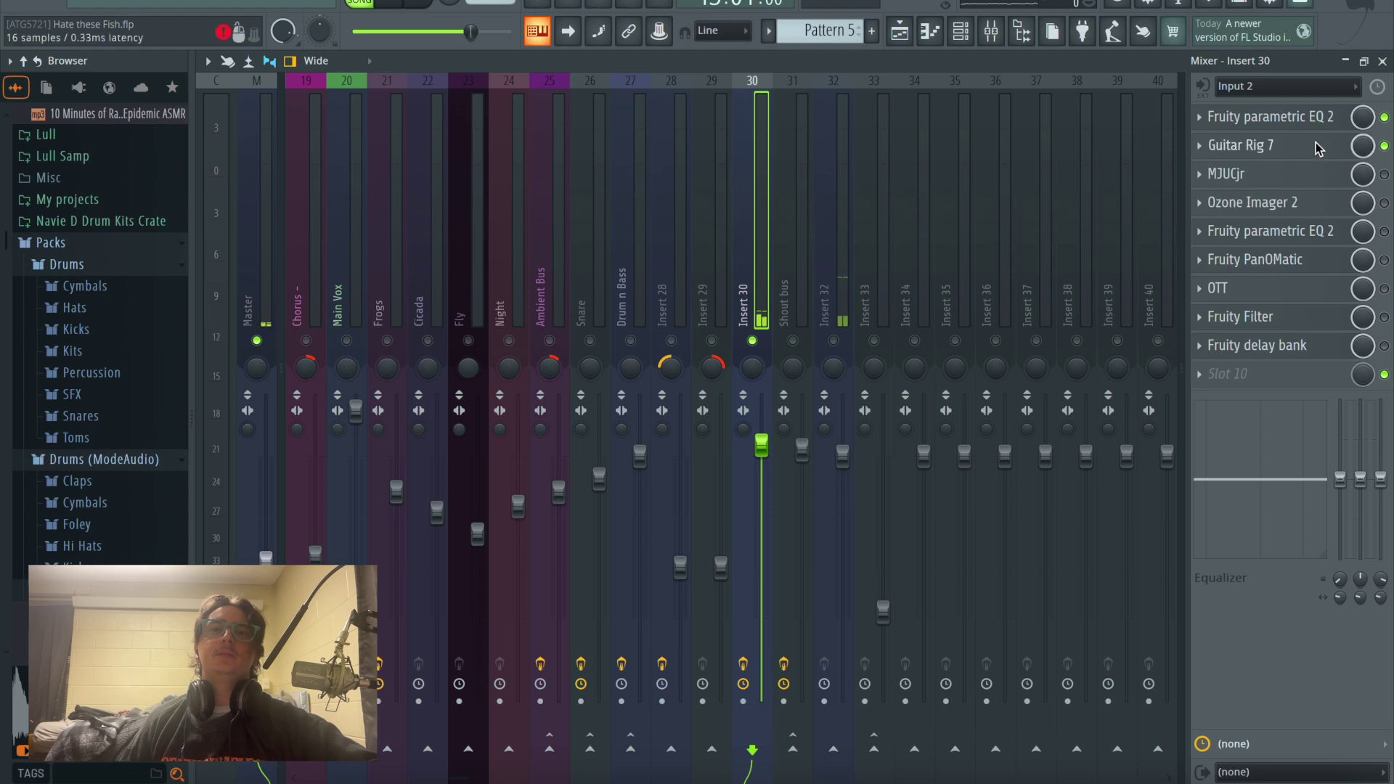
{"action": "left_click", "coordinate": [1304, 146]}
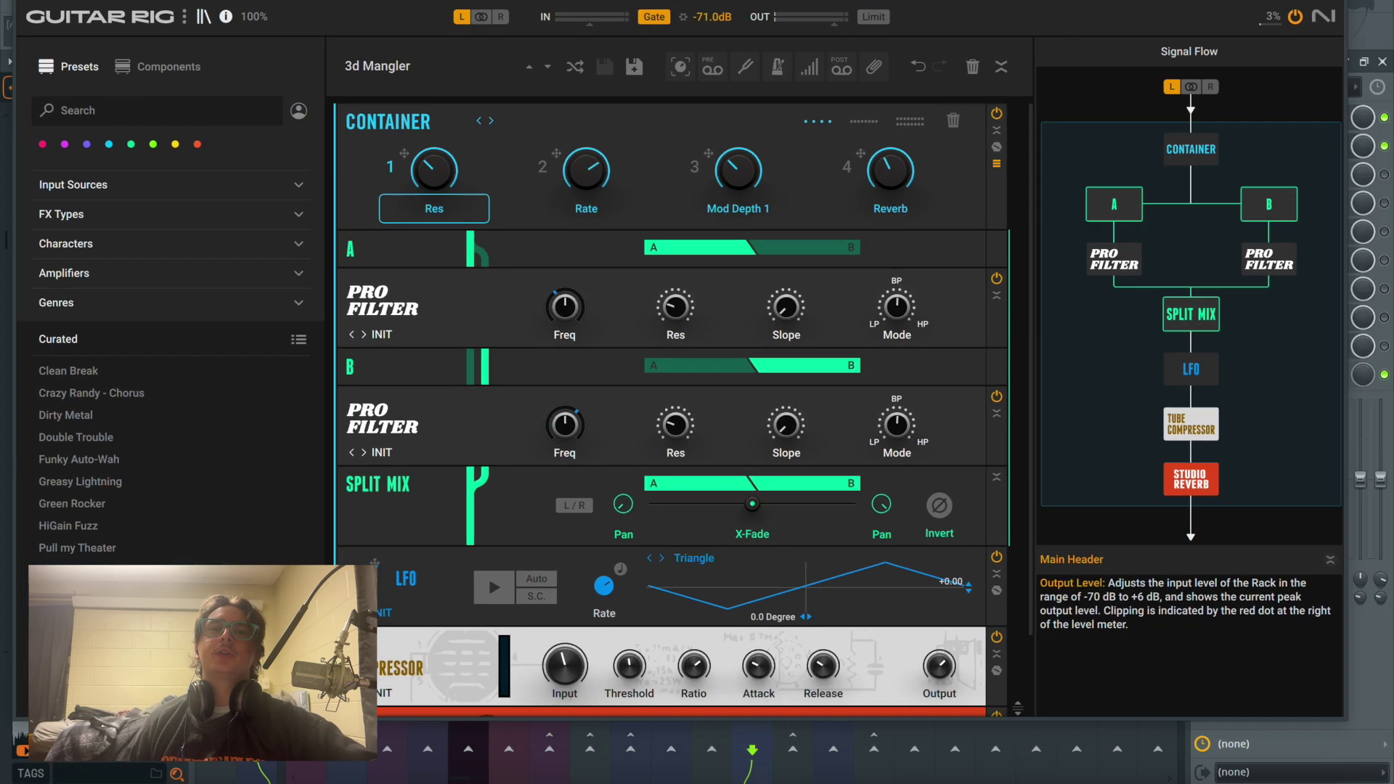
{"action": "left_click_drag", "start_coordinate": [704, 7], "coordinate": [778, 48]}
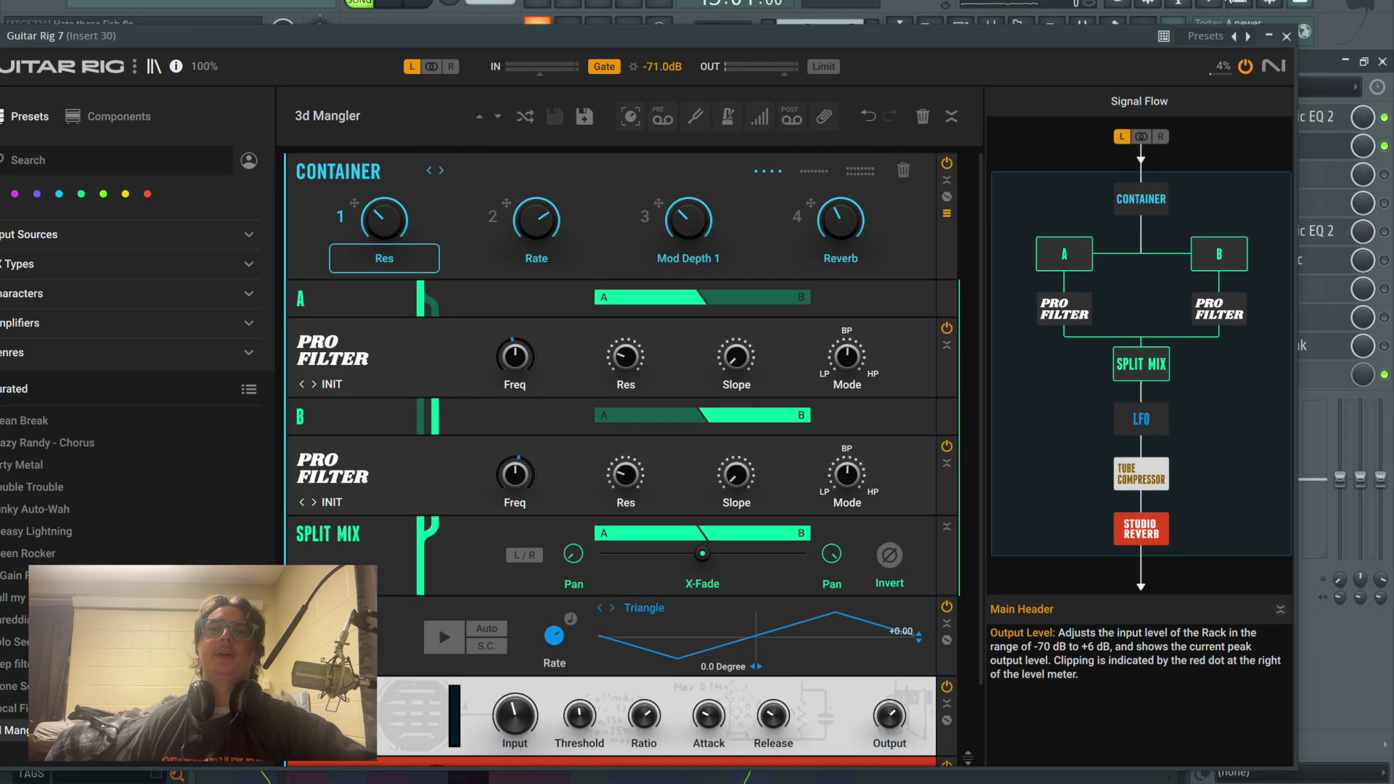
{"action": "left_click", "coordinate": [1289, 37]}
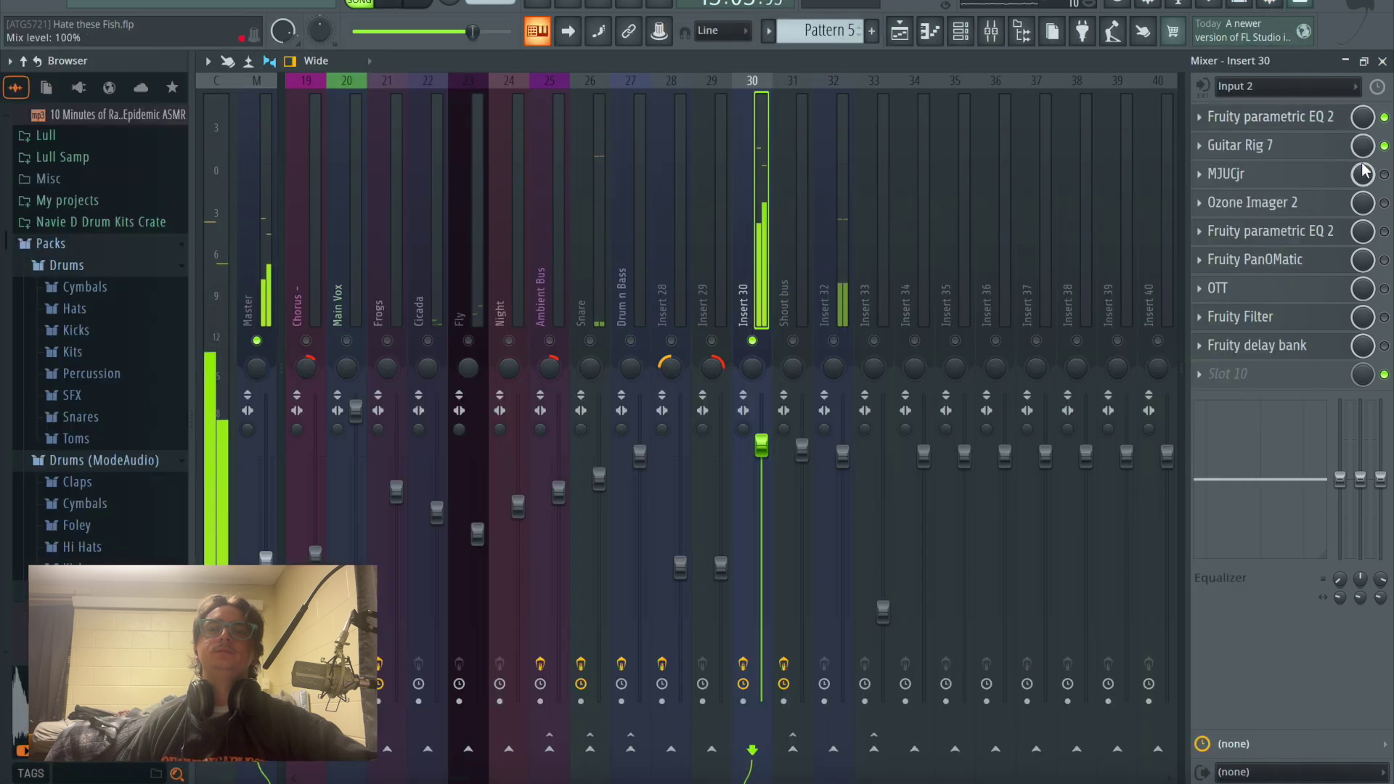
Step: Re-enable MJUCjr on Insert 30, look over its compression and make-up settings, and minimize its window
{"action": "left_click", "coordinate": [1294, 173]}
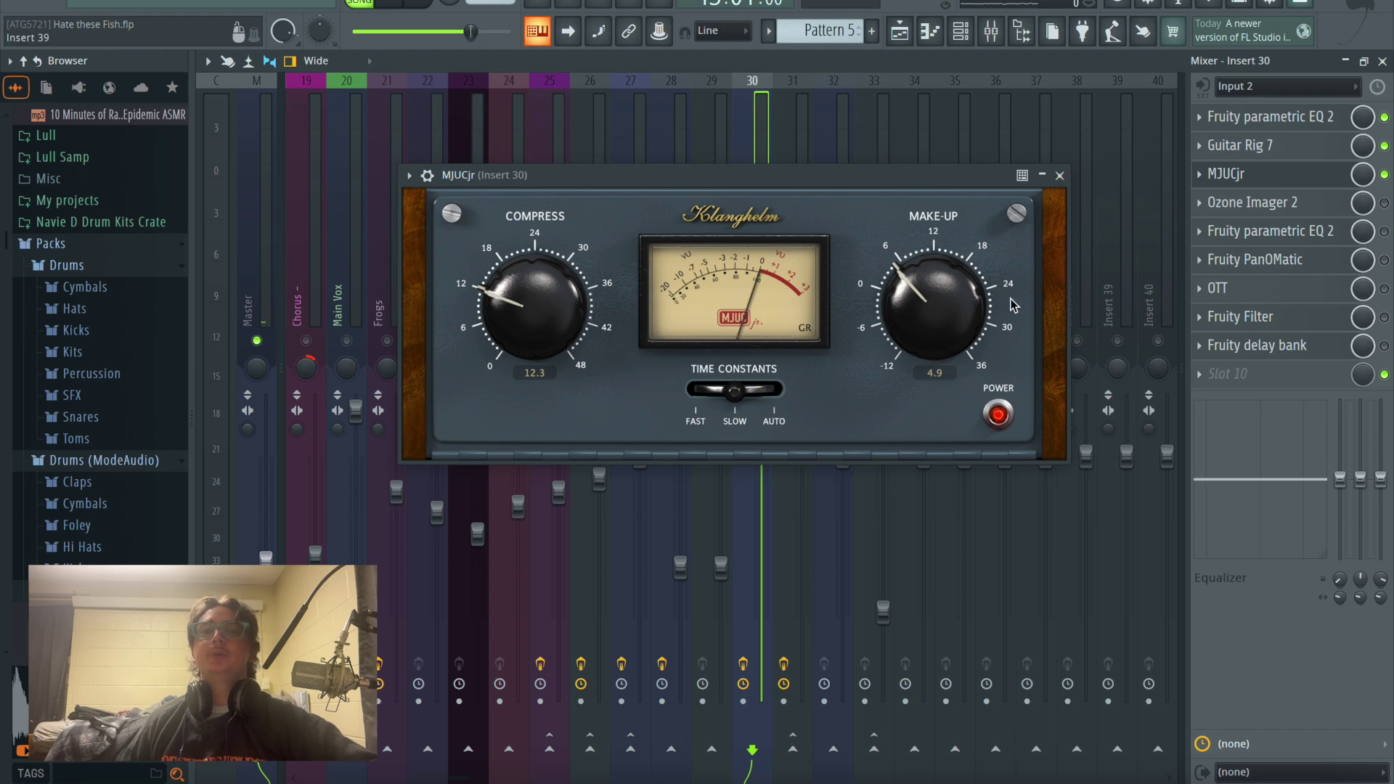
{"action": "left_click_drag", "start_coordinate": [616, 190], "coordinate": [479, 232]}
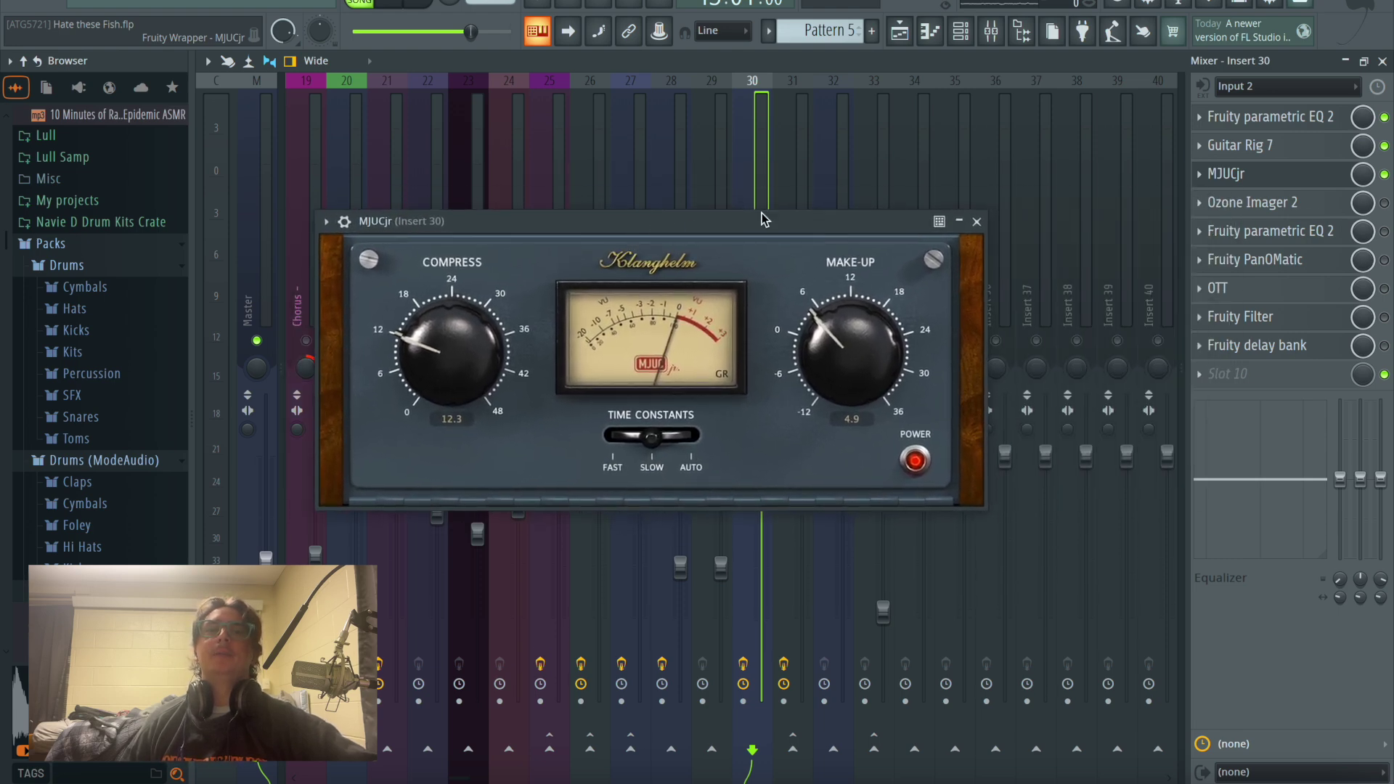
{"action": "left_click_drag", "start_coordinate": [770, 221], "coordinate": [816, 207]}
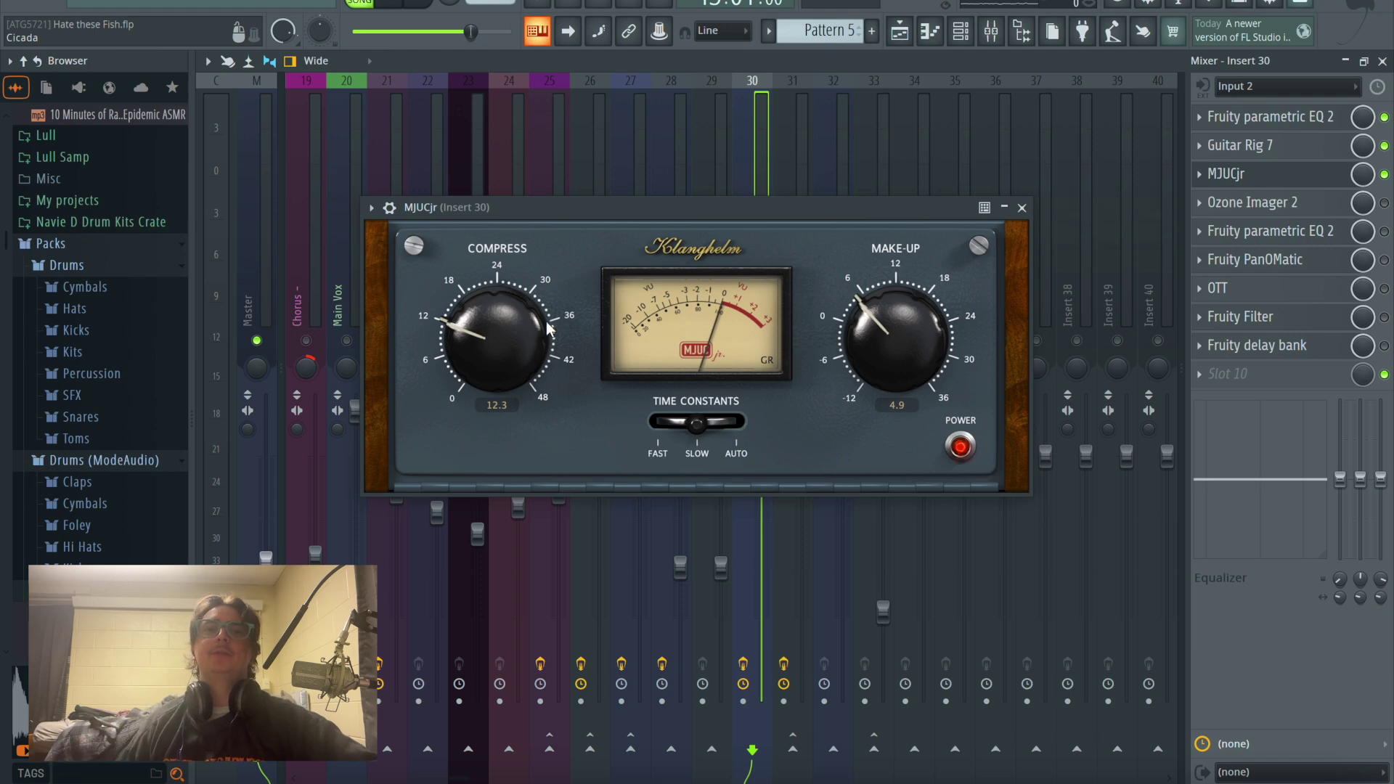
{"action": "left_click_drag", "start_coordinate": [783, 207], "coordinate": [779, 187]}
{"action": "left_click_drag", "start_coordinate": [929, 198], "coordinate": [1008, 196]}
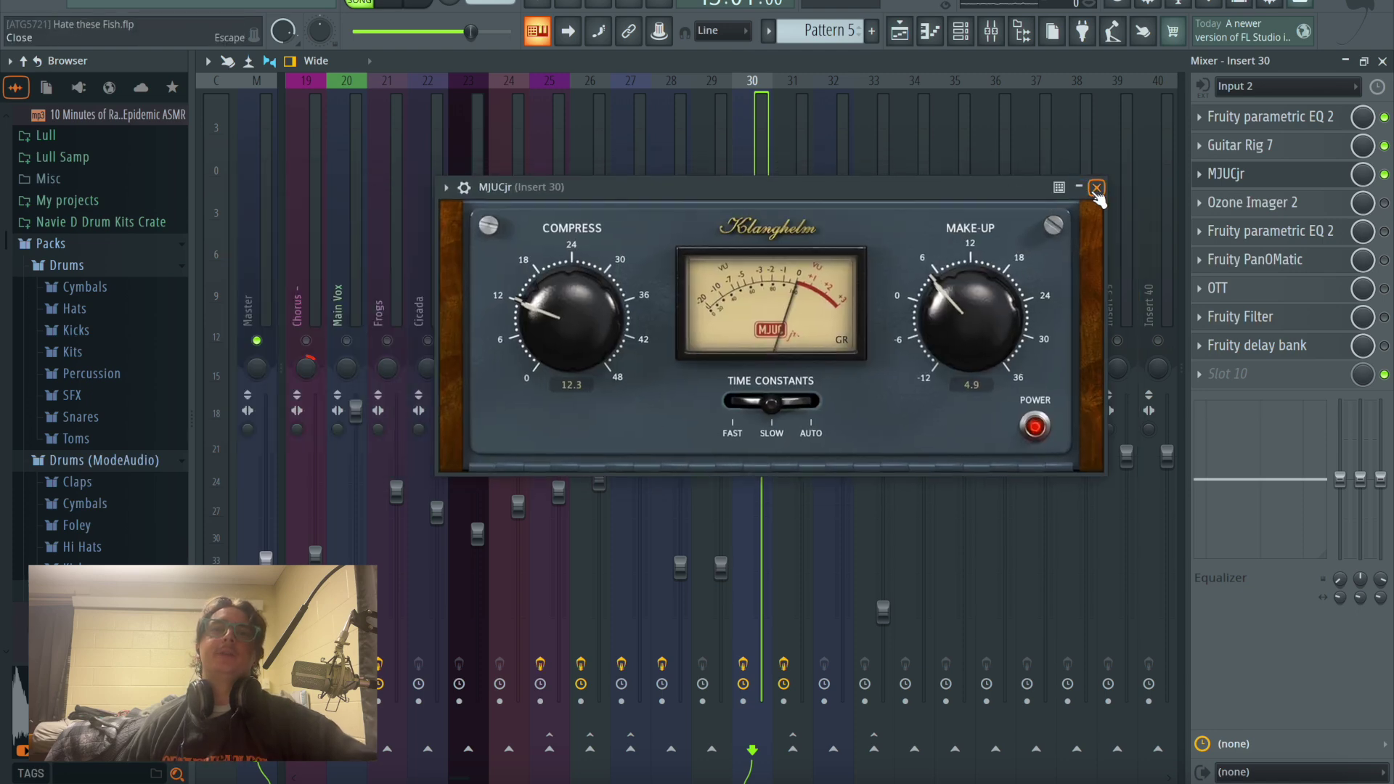
{"action": "left_click", "coordinate": [1079, 188]}
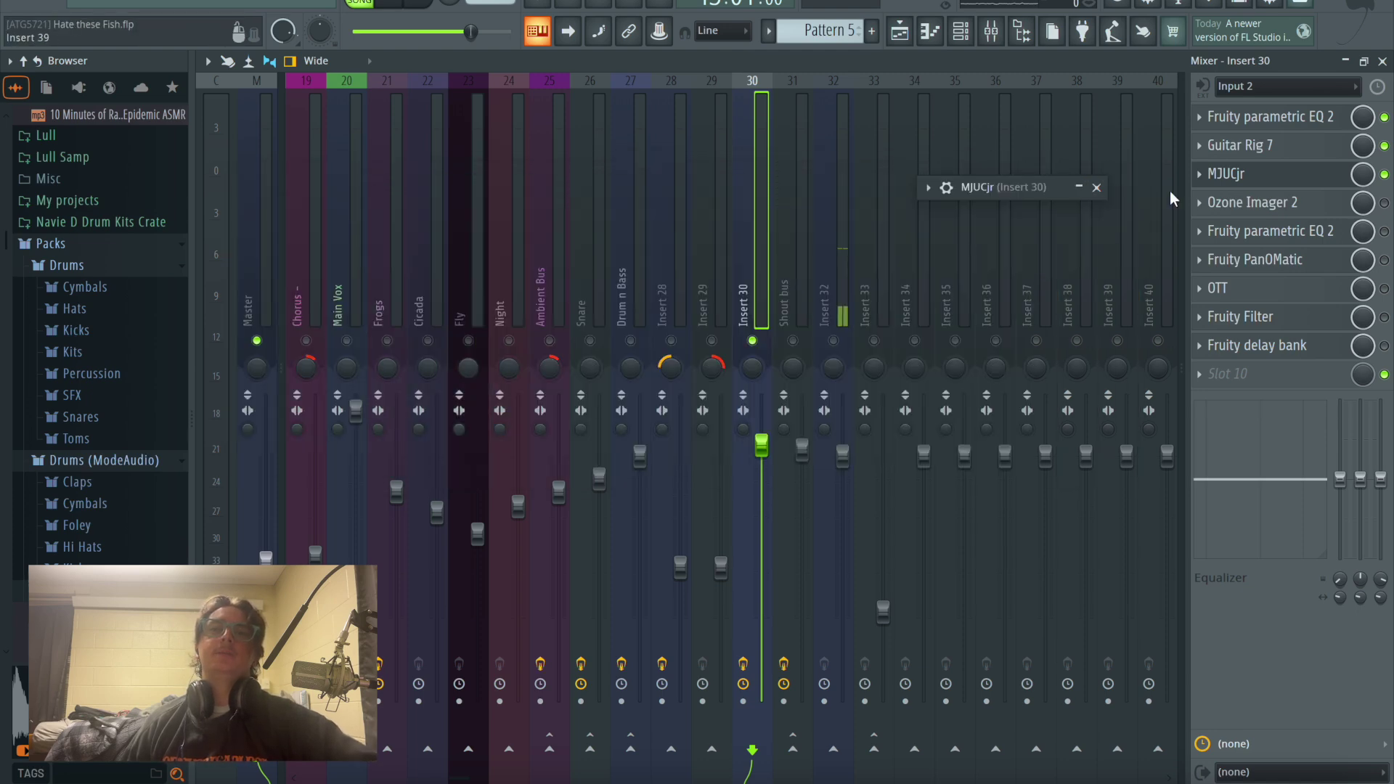
Step: Re-enable Ozone Imager 2 on Insert 30 after looking over its width and stereoize settings
{"action": "left_click", "coordinate": [1314, 202]}
{"action": "left_click_drag", "start_coordinate": [587, 15], "coordinate": [620, 31]}
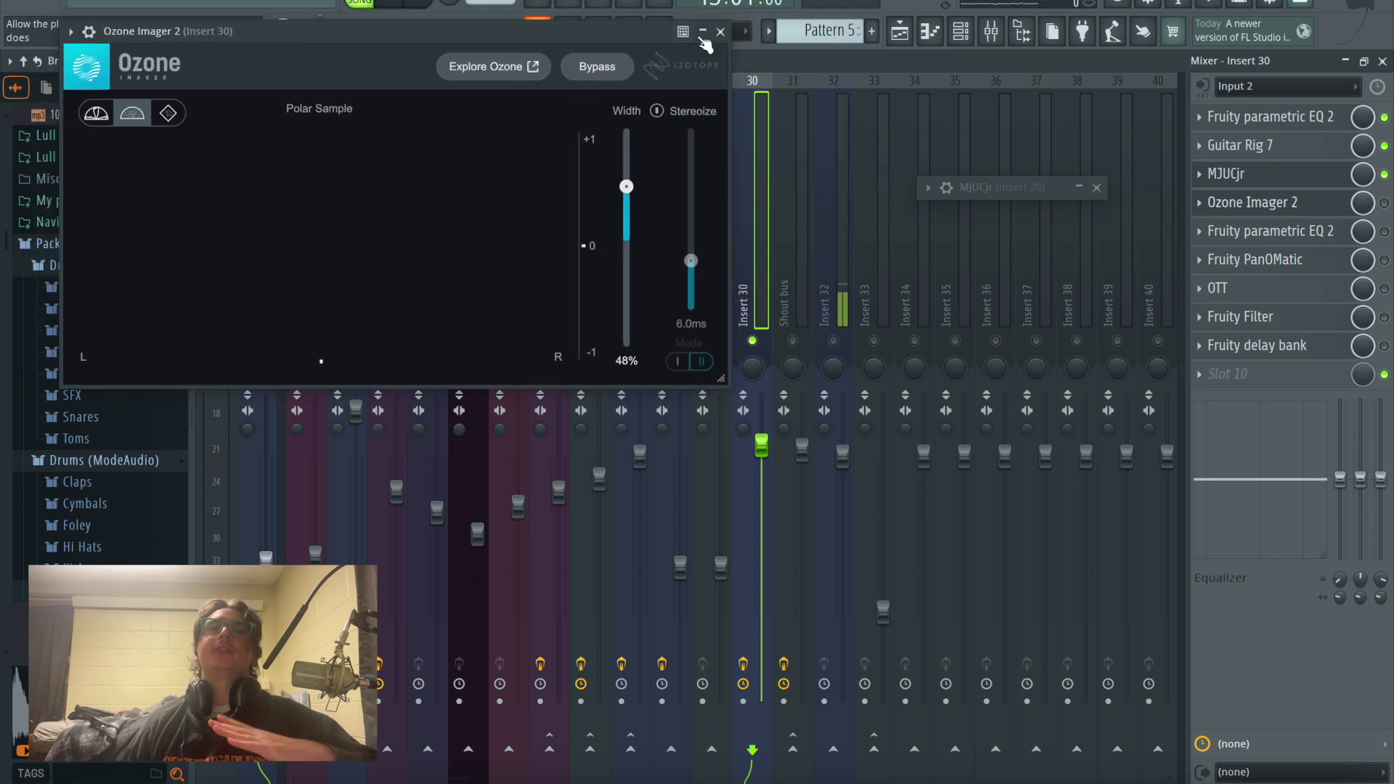
{"action": "left_click", "coordinate": [741, 33]}
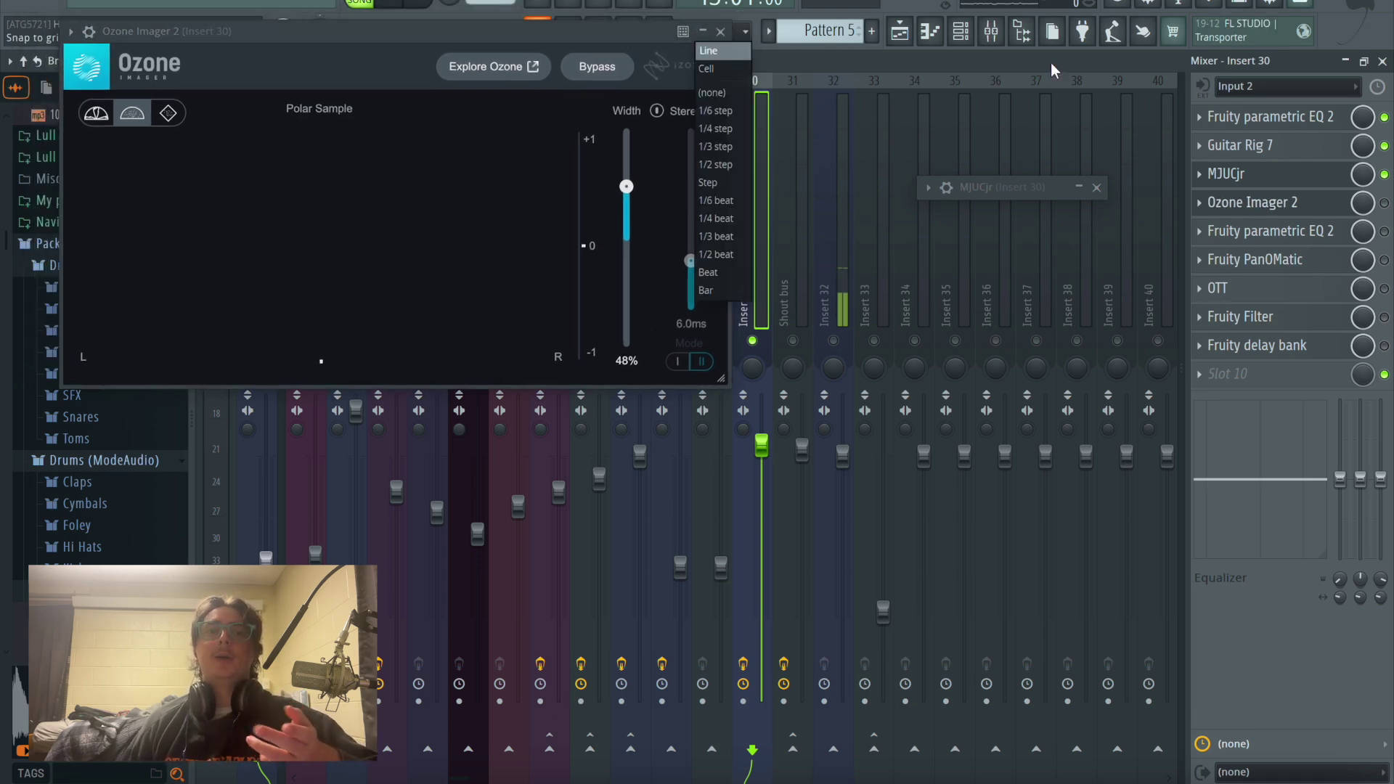
{"action": "left_click", "coordinate": [721, 33]}
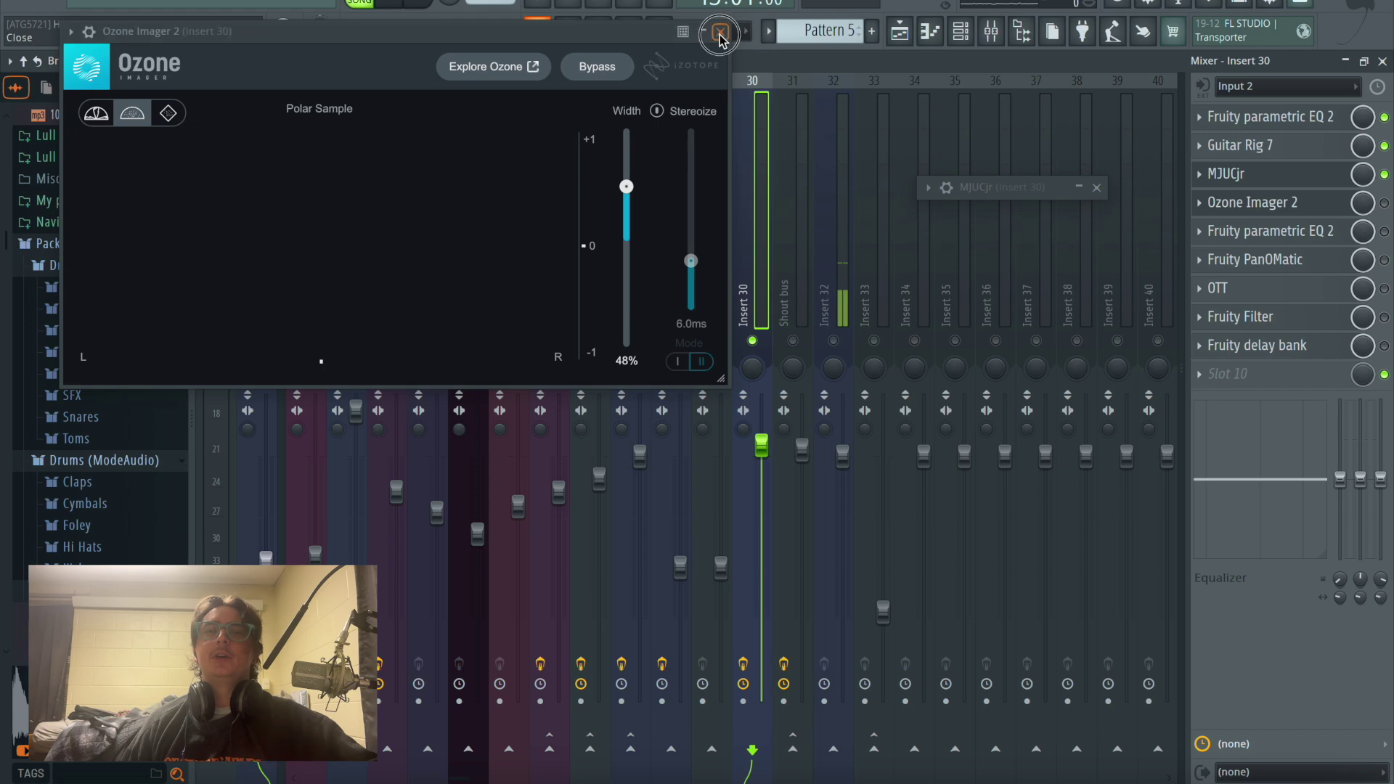
{"action": "left_click", "coordinate": [721, 33]}
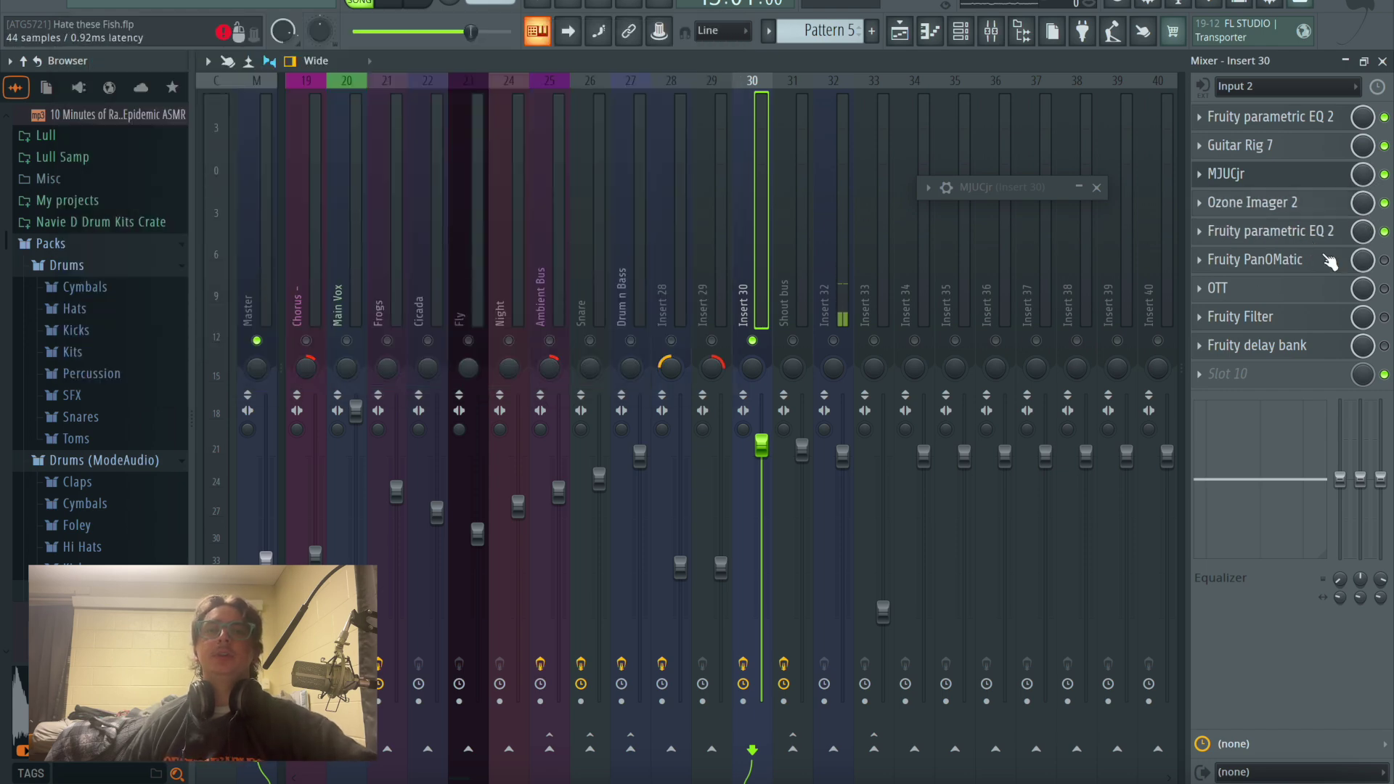
Step: View the curve of the second Fruity parametric EQ 2 on Insert 30, close it and play the bus
{"action": "left_click", "coordinate": [1296, 247]}
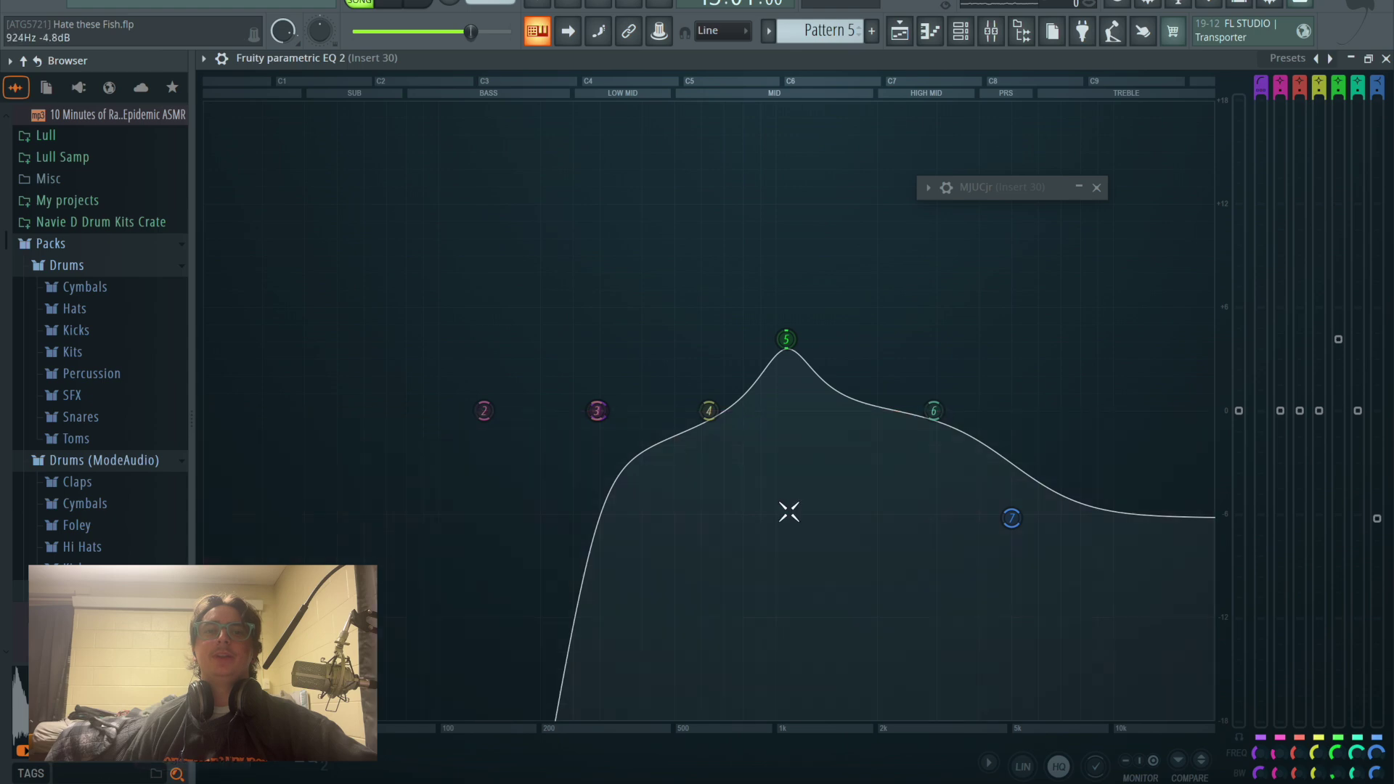
{"action": "left_click", "coordinate": [1385, 58]}
{"action": "key", "text": "space"}
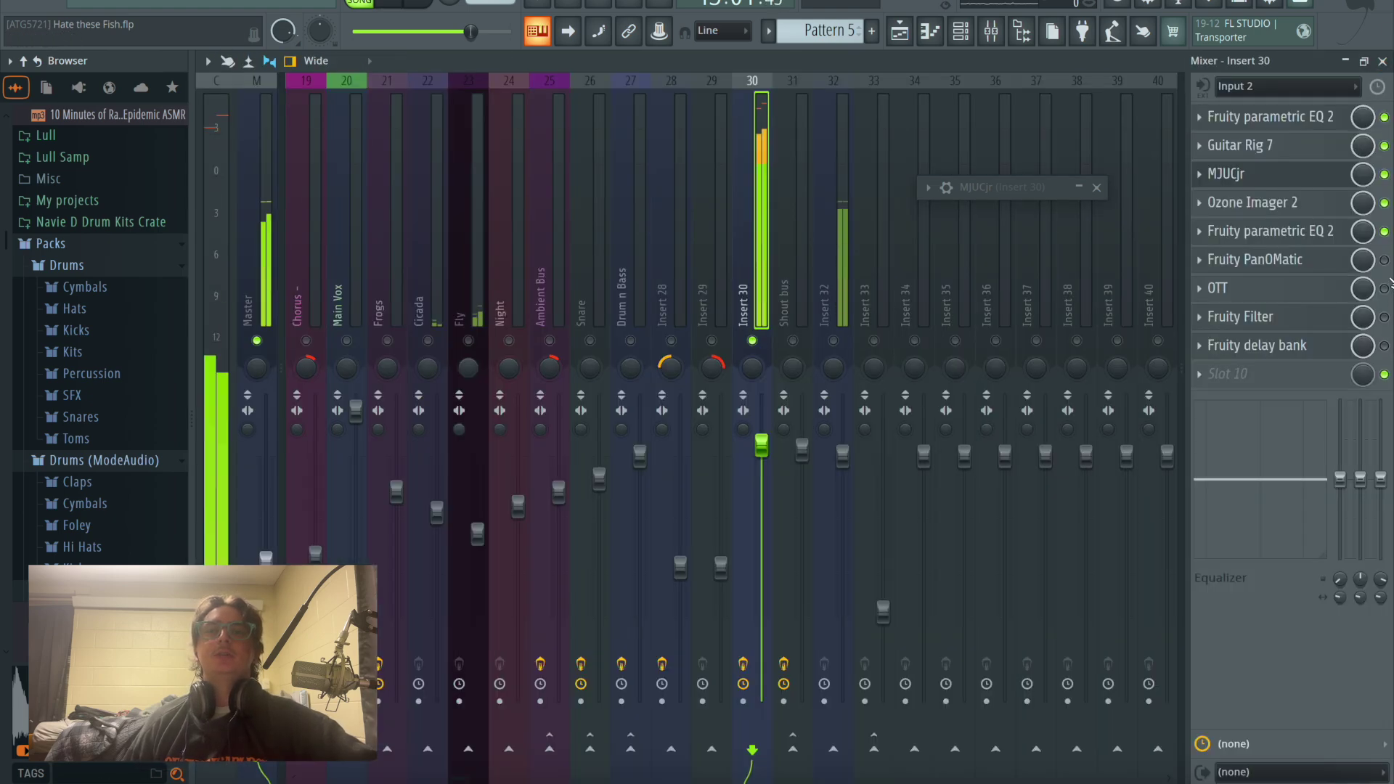
Step: Re-enable Fruity PanOMatic on Insert 30 and look over its LFO panning settings
{"action": "left_click", "coordinate": [1347, 270]}
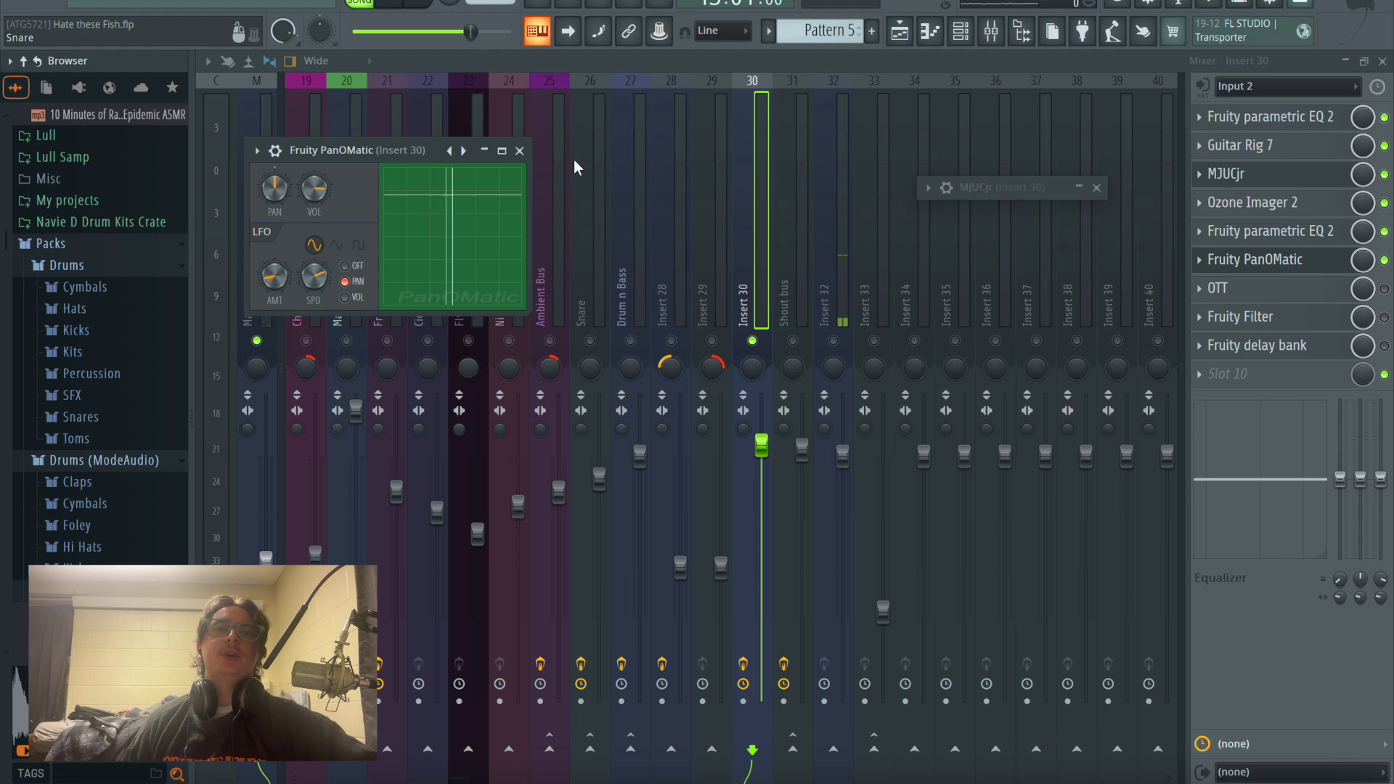
{"action": "left_click_drag", "start_coordinate": [406, 156], "coordinate": [450, 167]}
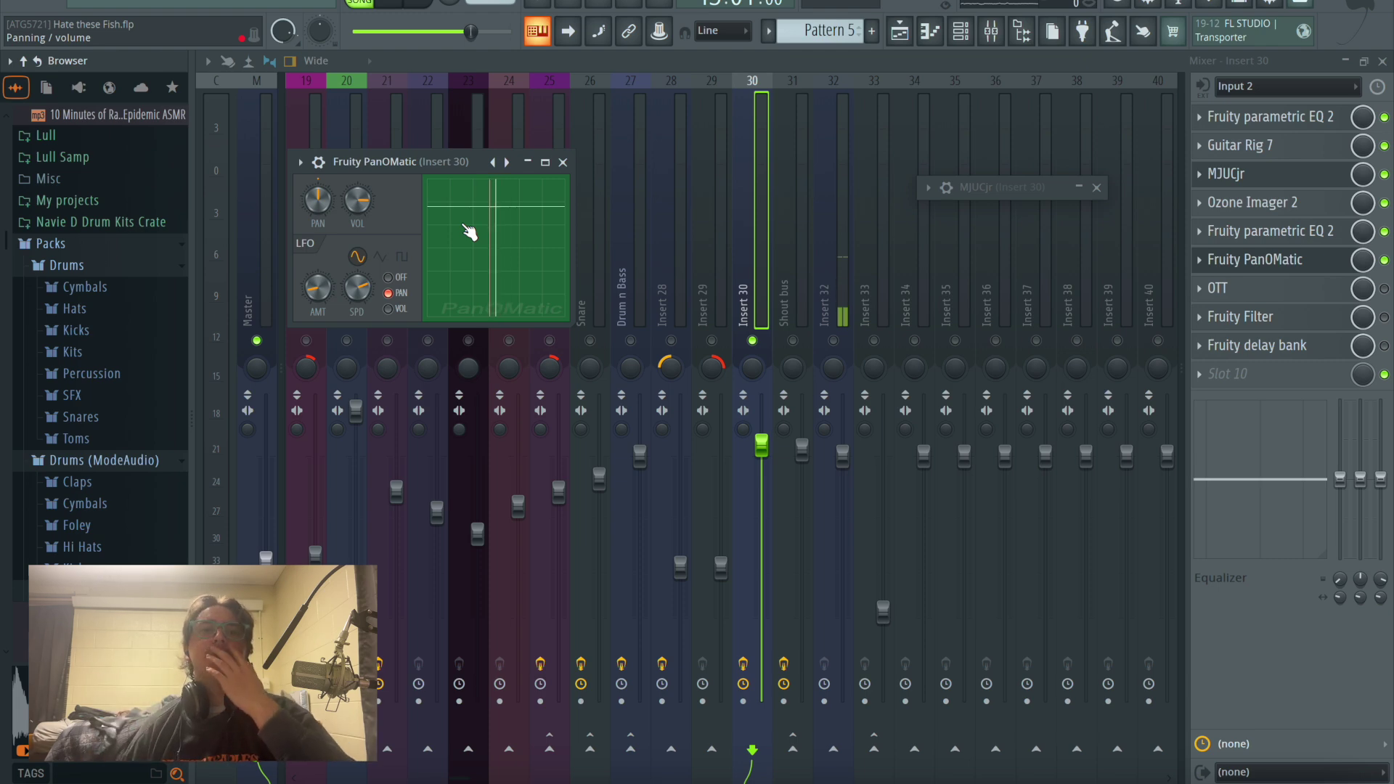
{"action": "left_click", "coordinate": [563, 162]}
Step: Re-enable OTT, Fruity Filter and Fruity delay bank on Insert 30, viewing the filter and delay settings
{"action": "left_click", "coordinate": [1384, 288]}
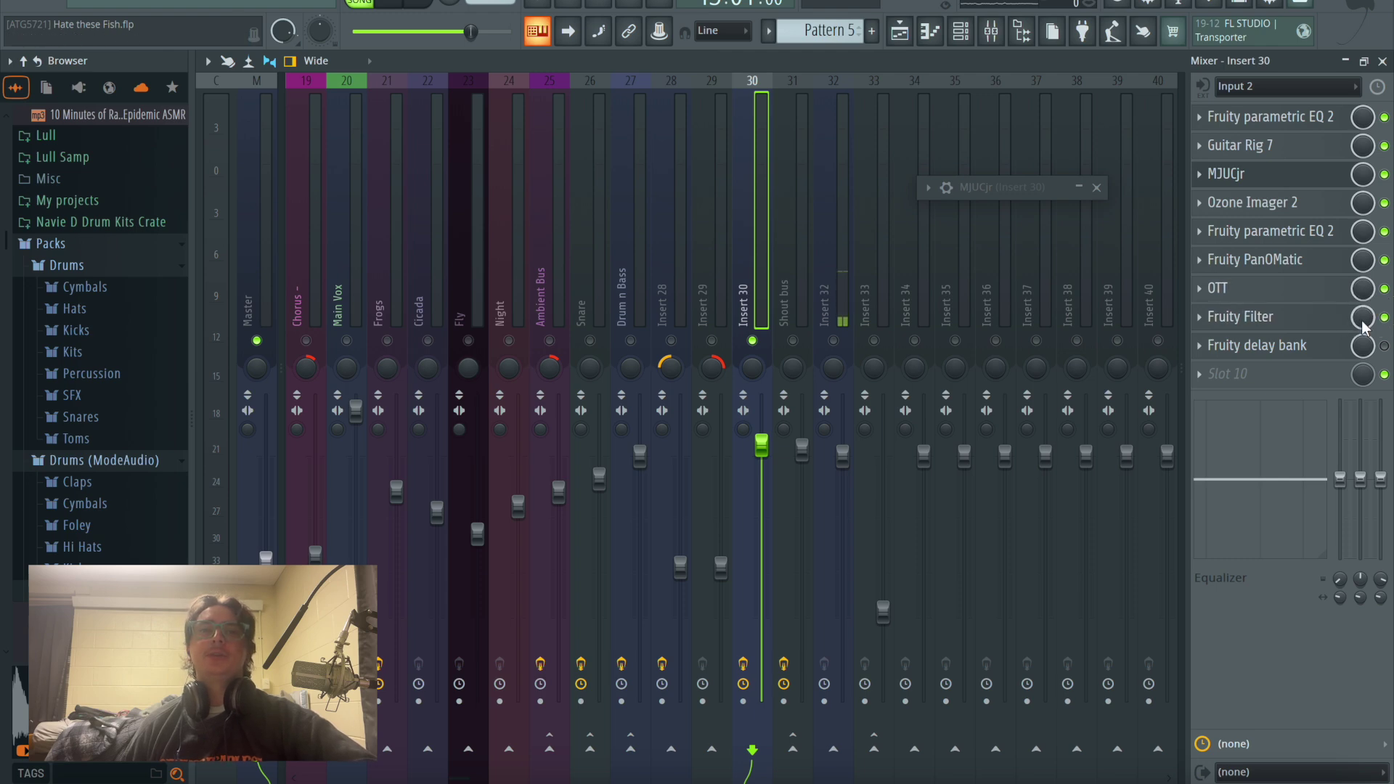
{"action": "left_click", "coordinate": [1347, 325]}
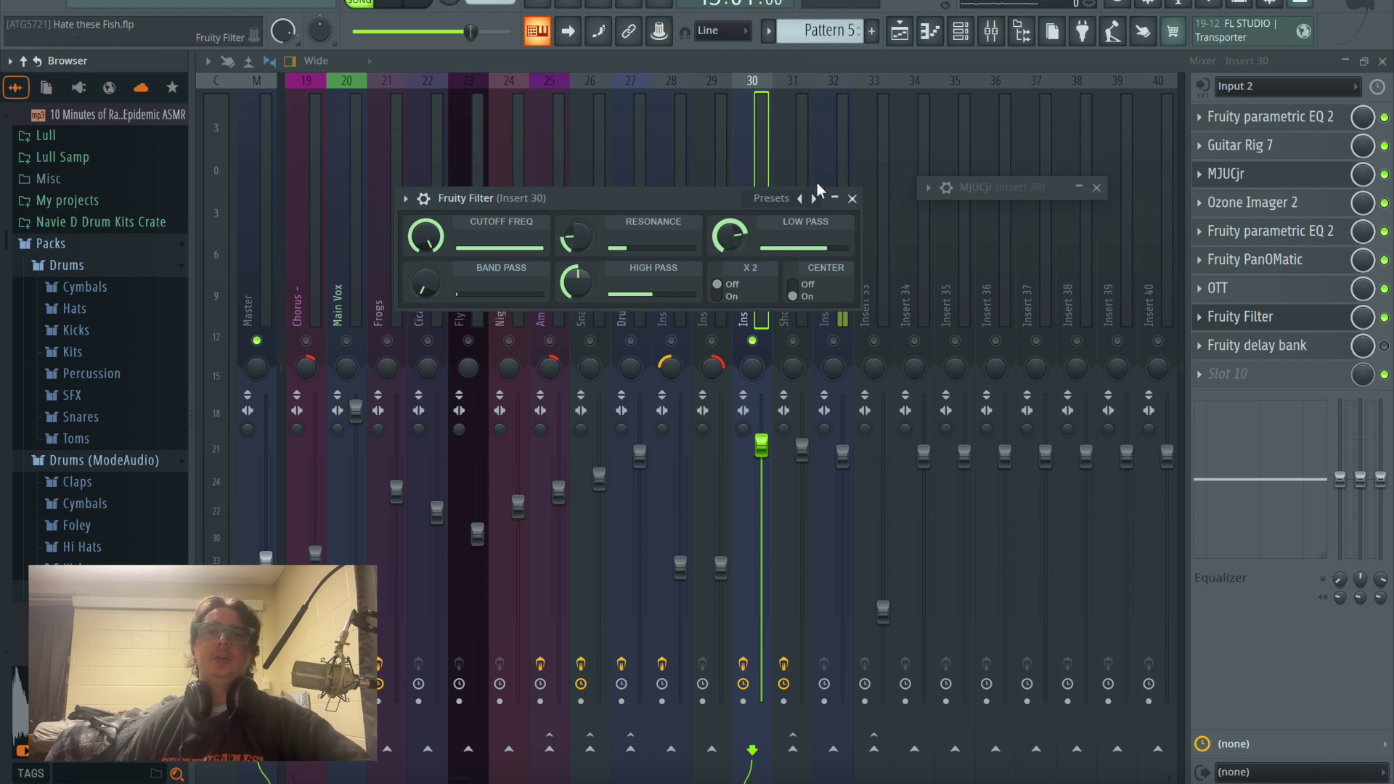
{"action": "left_click", "coordinate": [853, 201]}
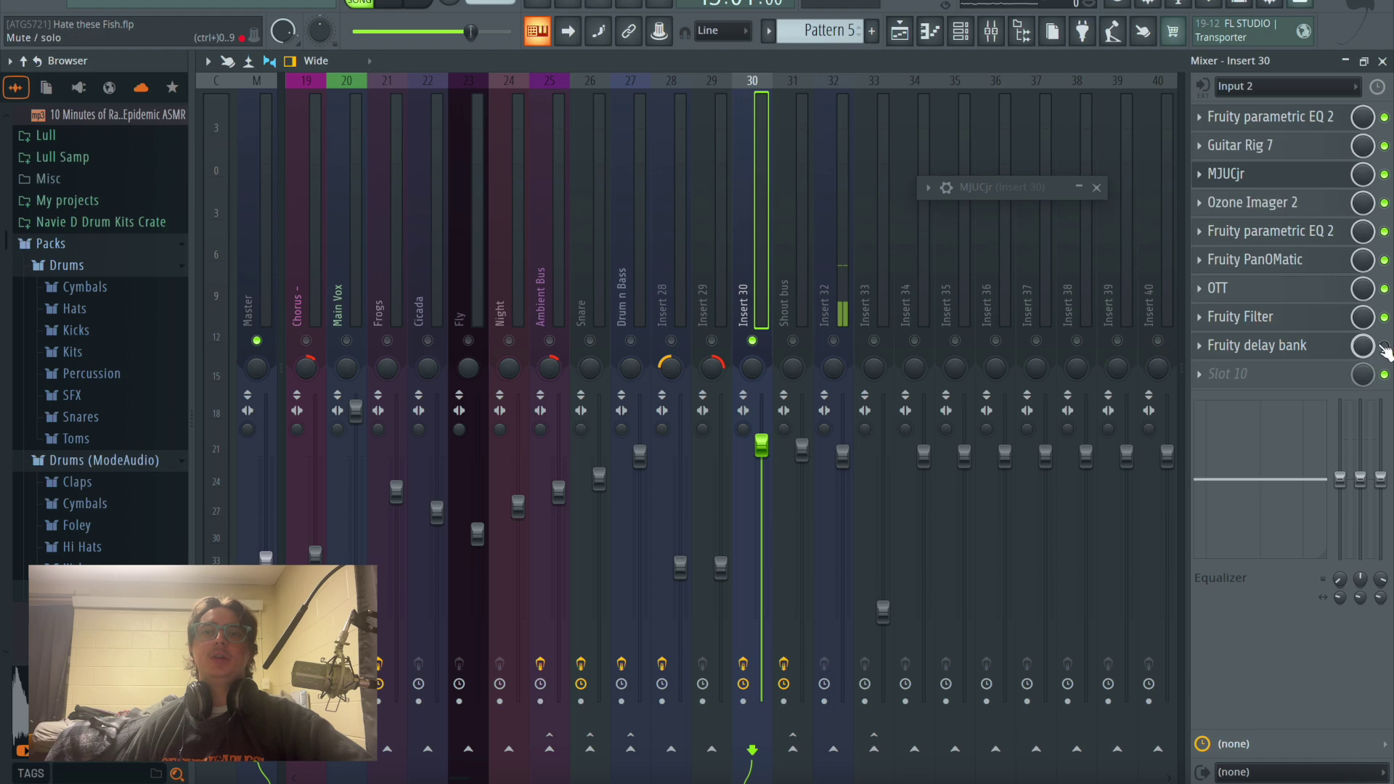
{"action": "left_click", "coordinate": [1299, 346]}
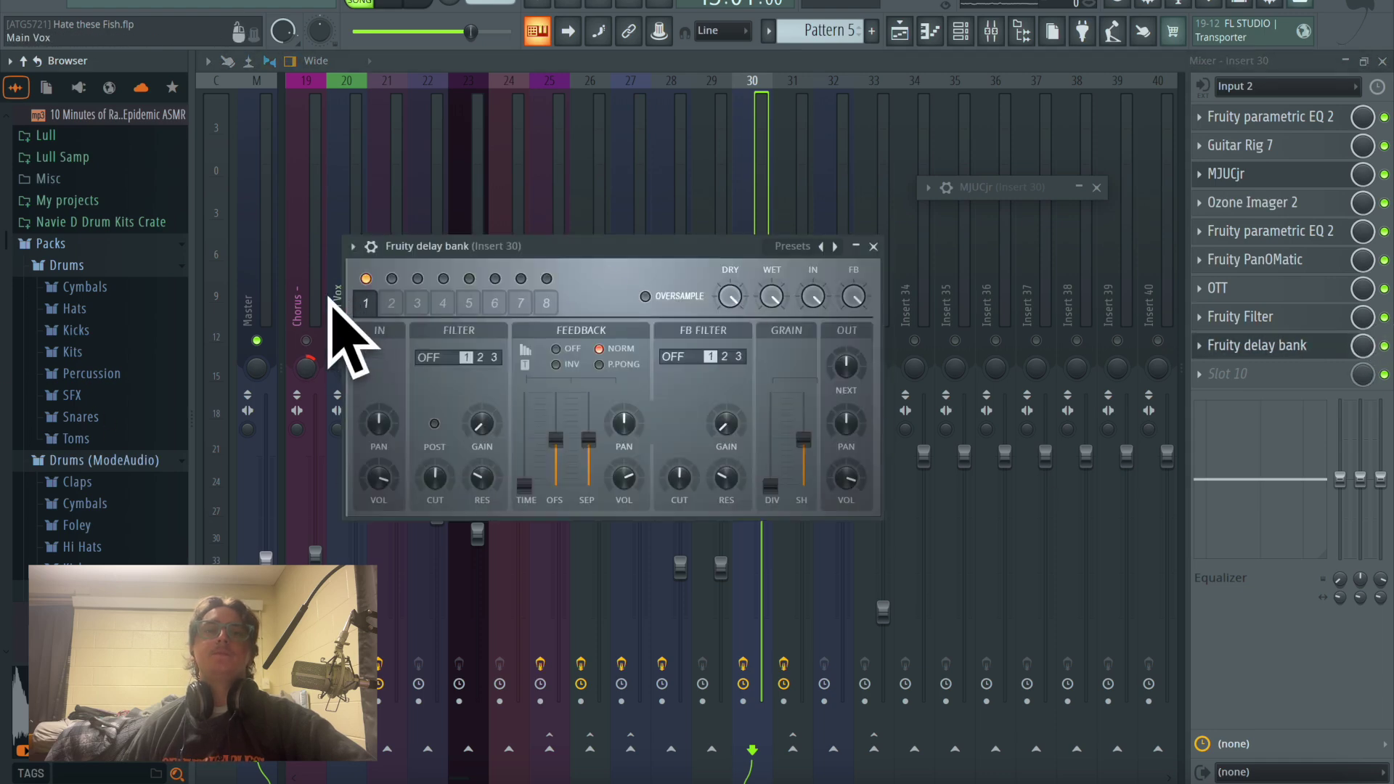
{"action": "left_click", "coordinate": [875, 248]}
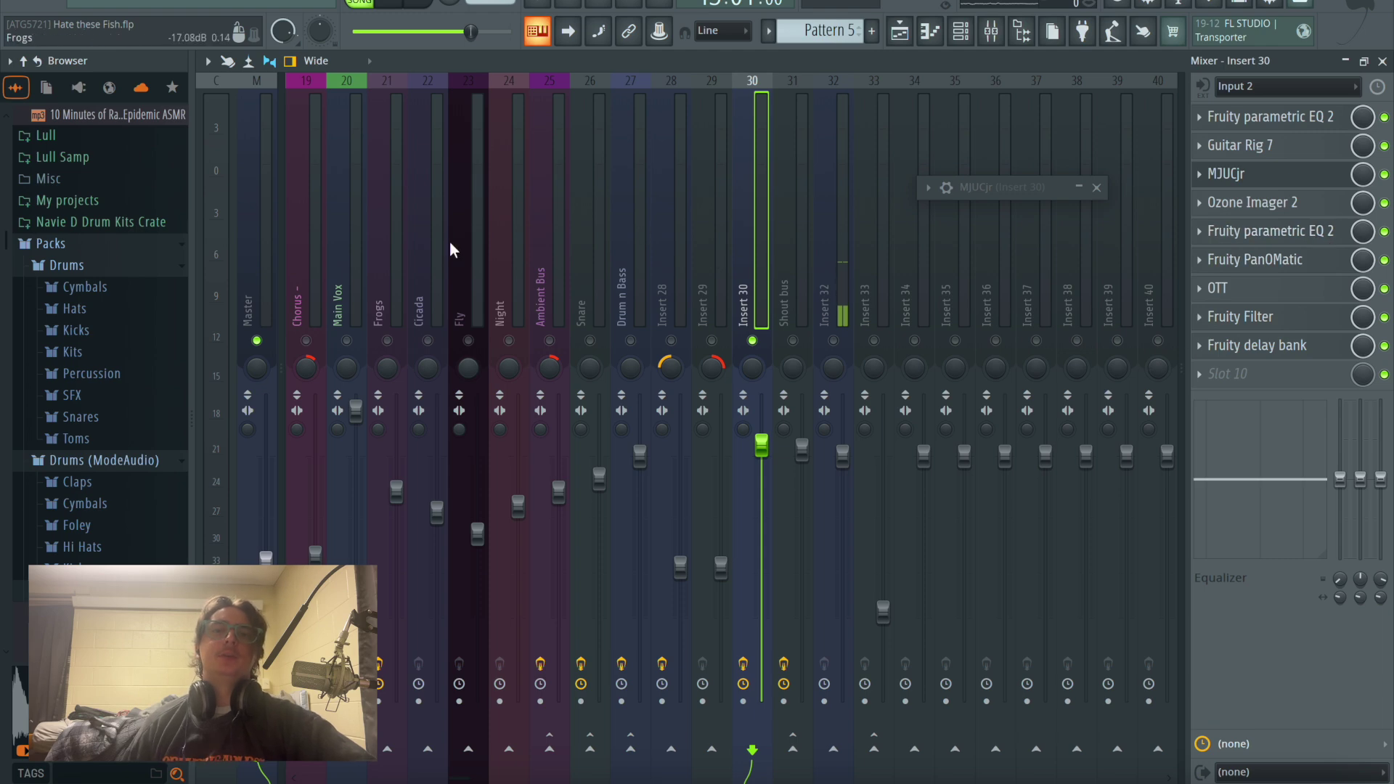
Step: Restore all mixer channels from solo, close the mixer and play the outro through in the playlist
{"action": "right_click", "coordinate": [831, 341]}
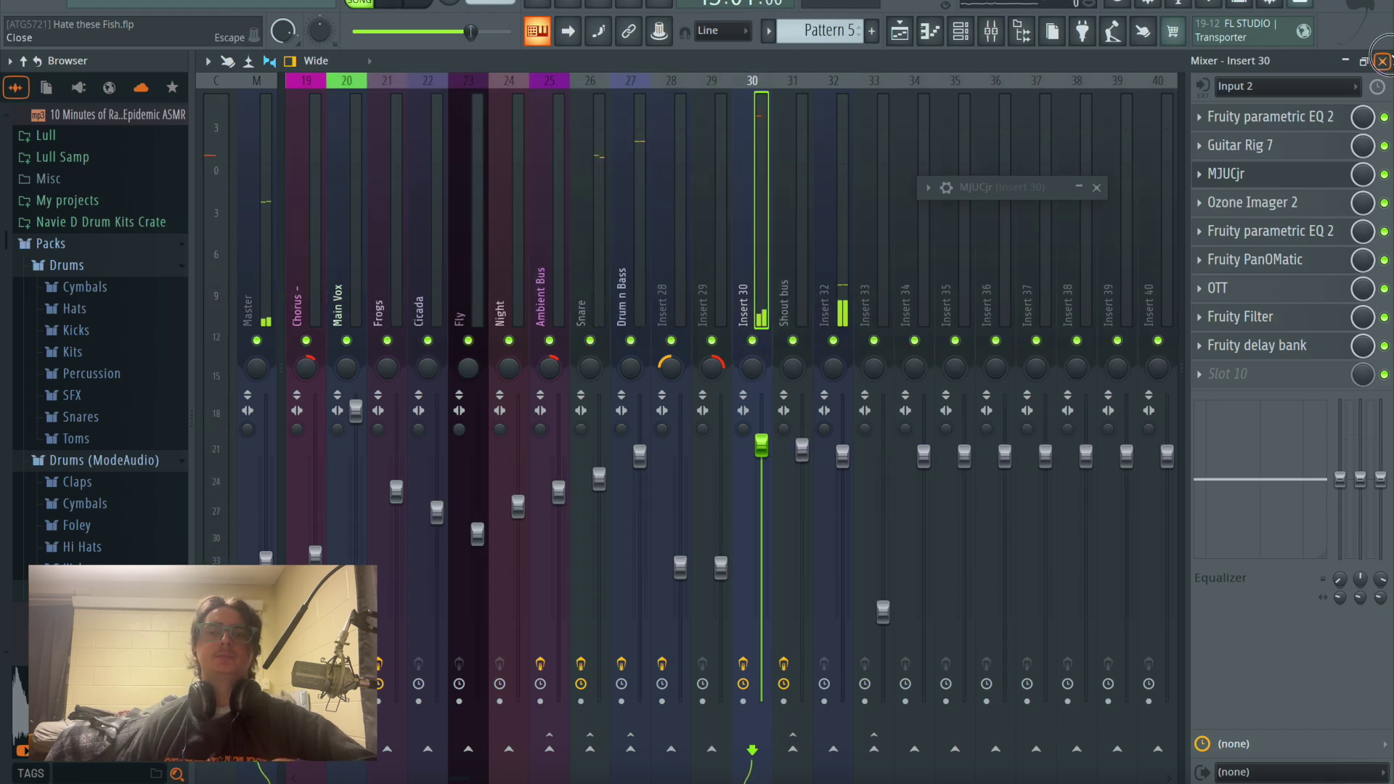
{"action": "left_click", "coordinate": [1382, 61]}
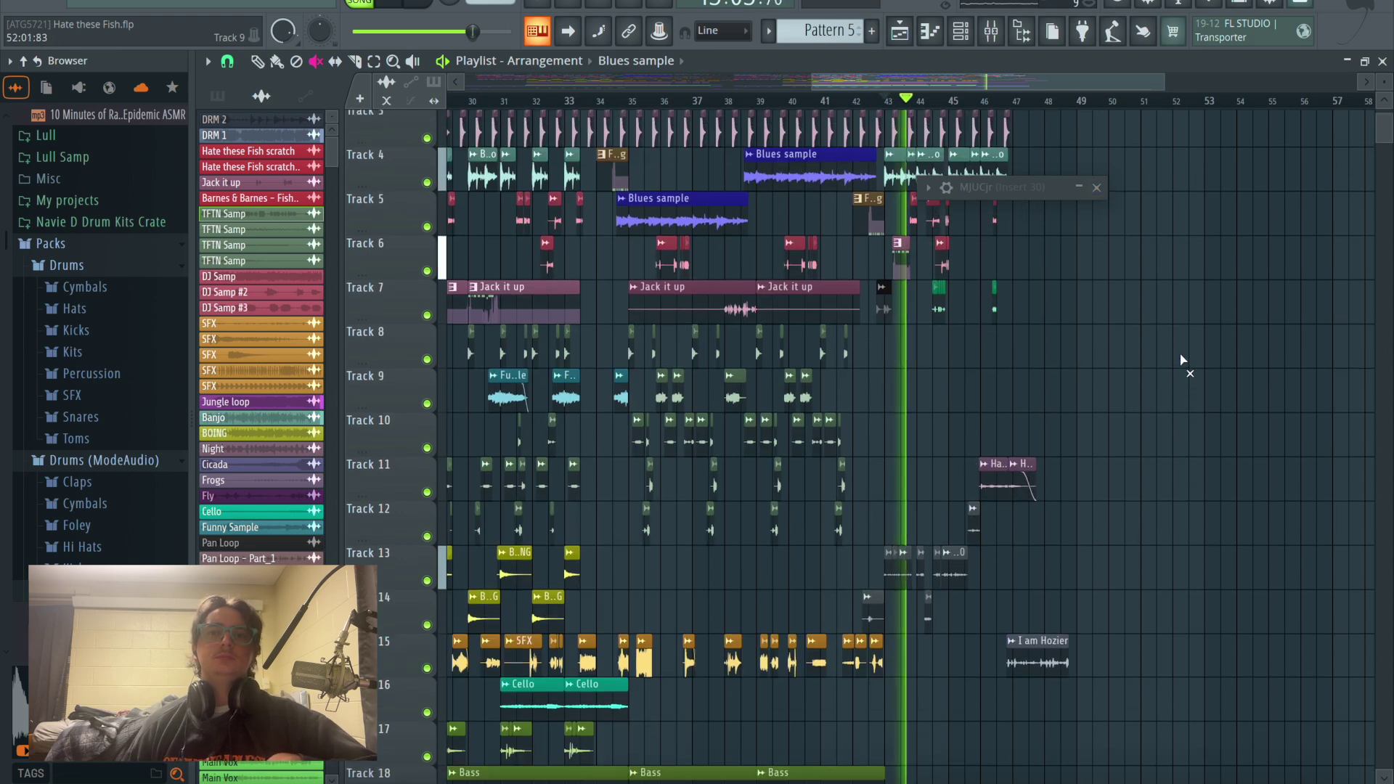
{"action": "scroll", "coordinate": [1199, 409], "scroll_direction": "down", "scroll_amount": 5}
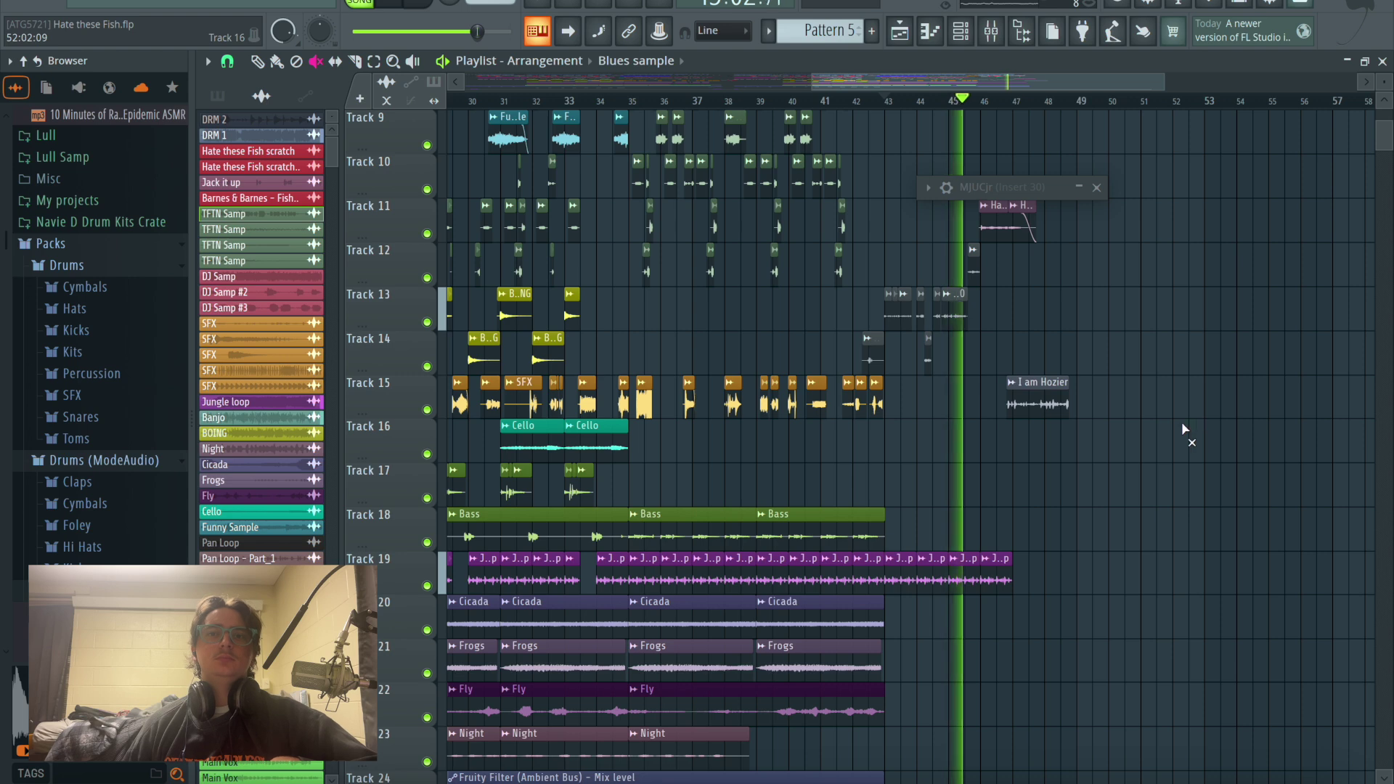
Step: Draw a copy of the I am Hozier clip on Track 14 near bar 80 and extend its start back to about bar 66
{"action": "left_click", "coordinate": [256, 61]}
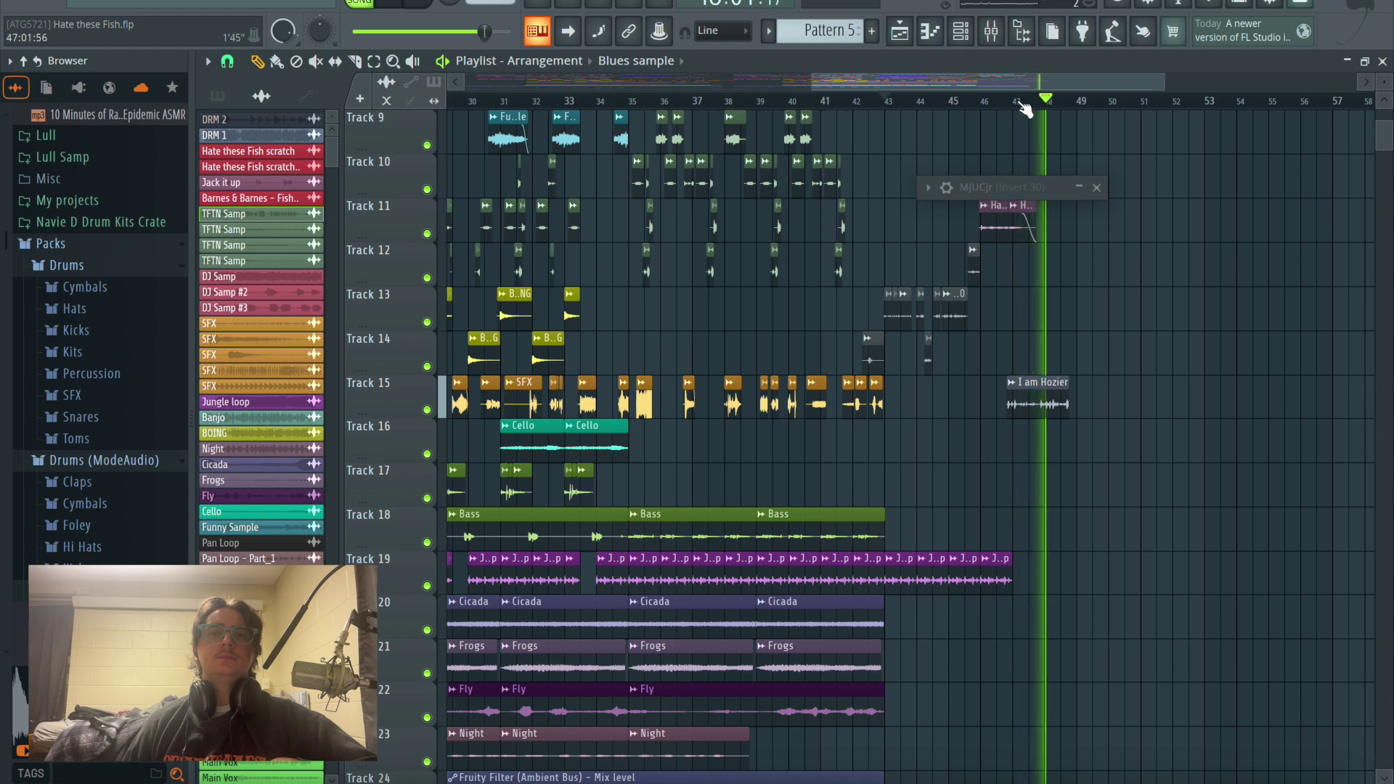
{"action": "left_click", "coordinate": [1016, 102]}
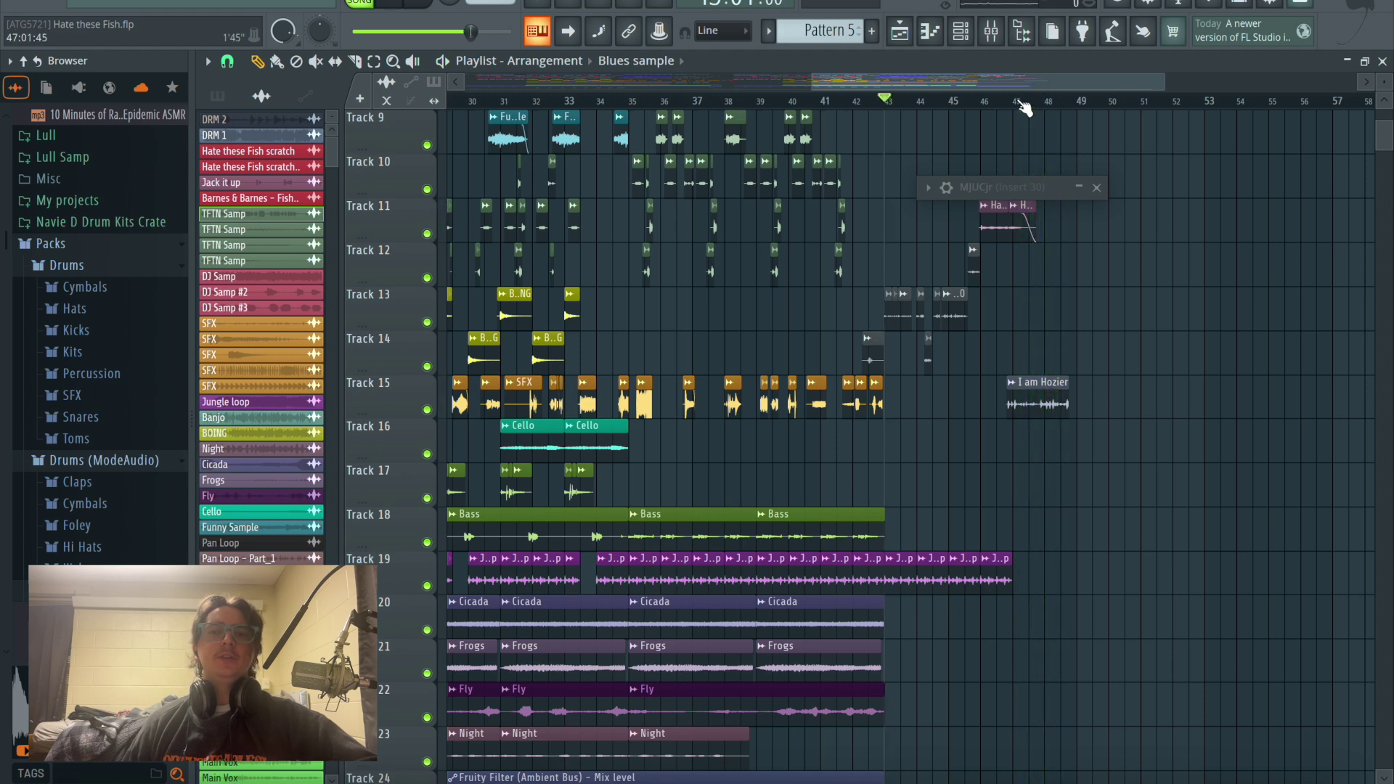
{"action": "left_click", "coordinate": [1034, 421]}
{"action": "scroll", "coordinate": [1170, 566], "scroll_direction": "right", "scroll_amount": 10}
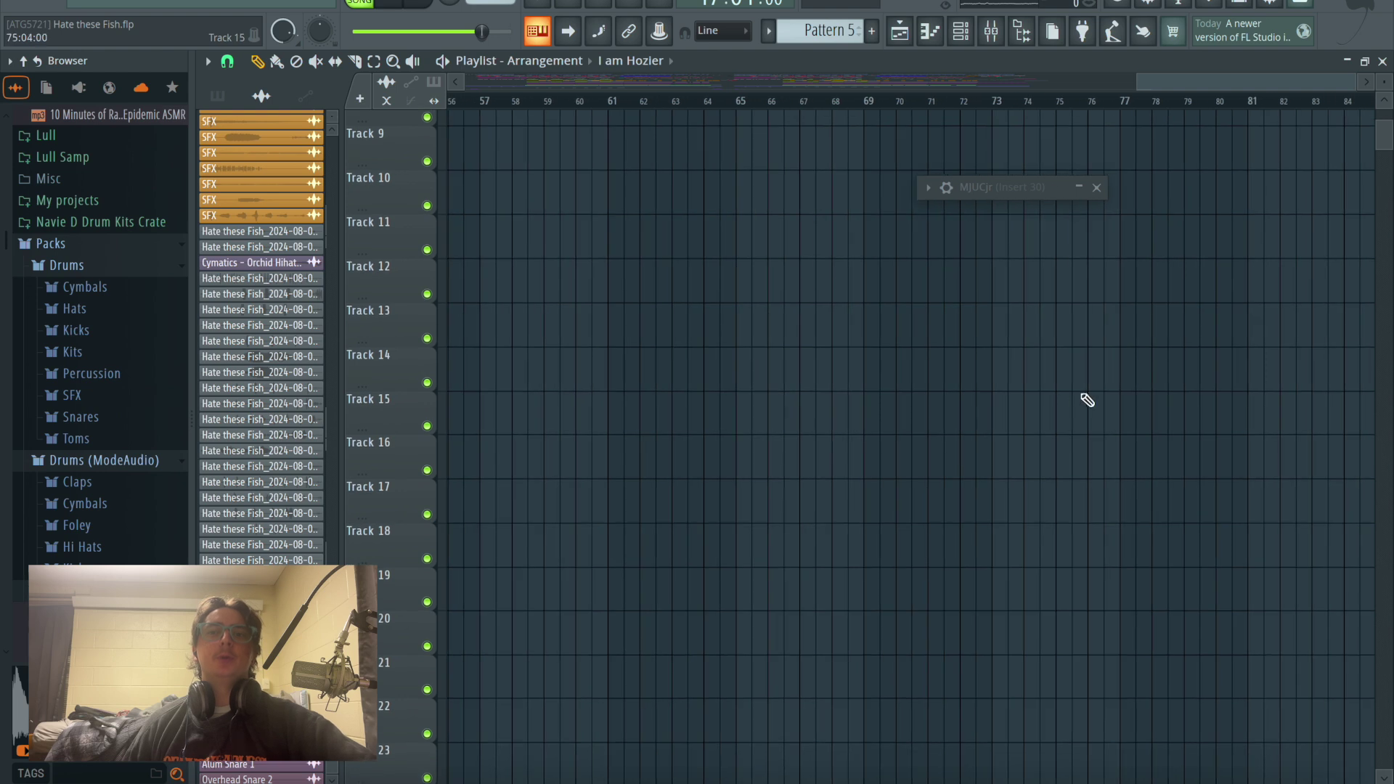
{"action": "left_click", "coordinate": [1208, 384]}
{"action": "left_click_drag", "start_coordinate": [1207, 361], "coordinate": [813, 353]}
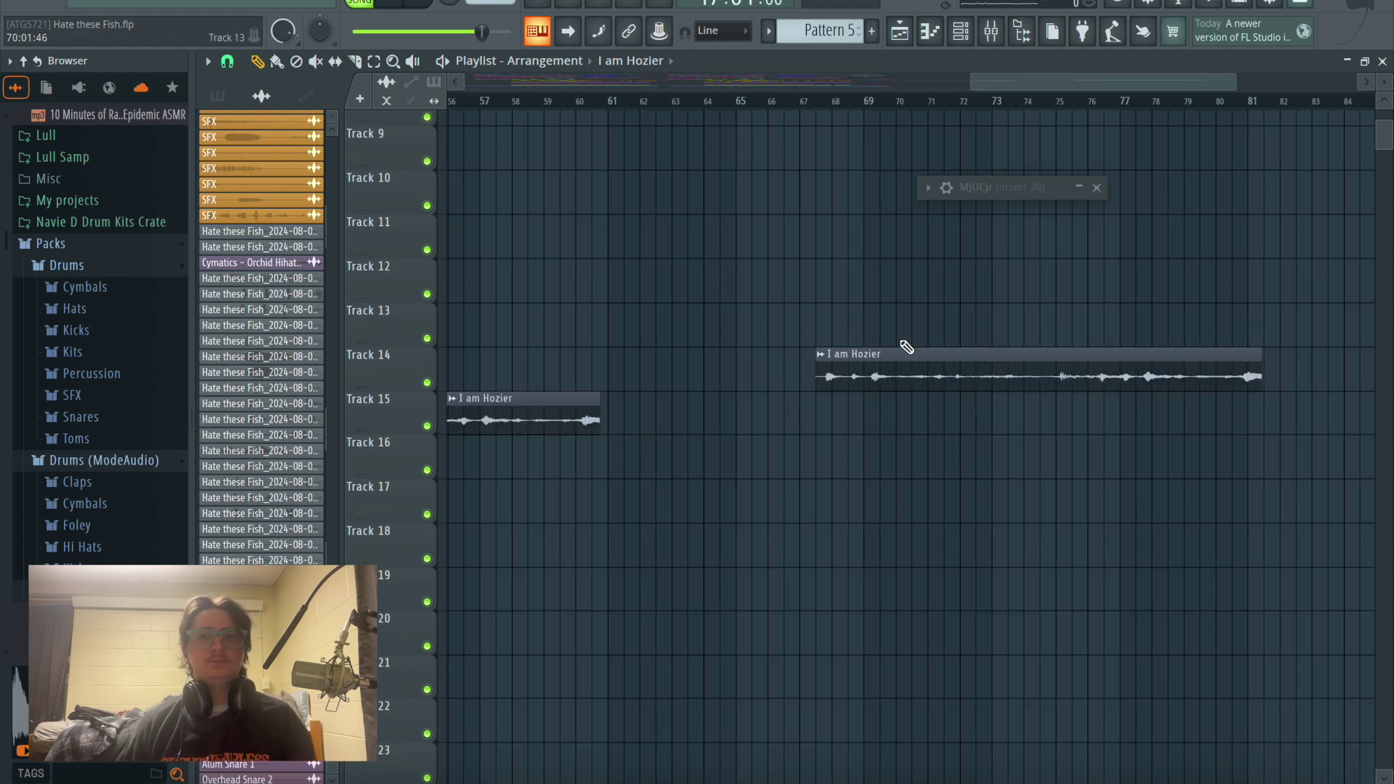
{"action": "key", "text": "ctrl+z"}
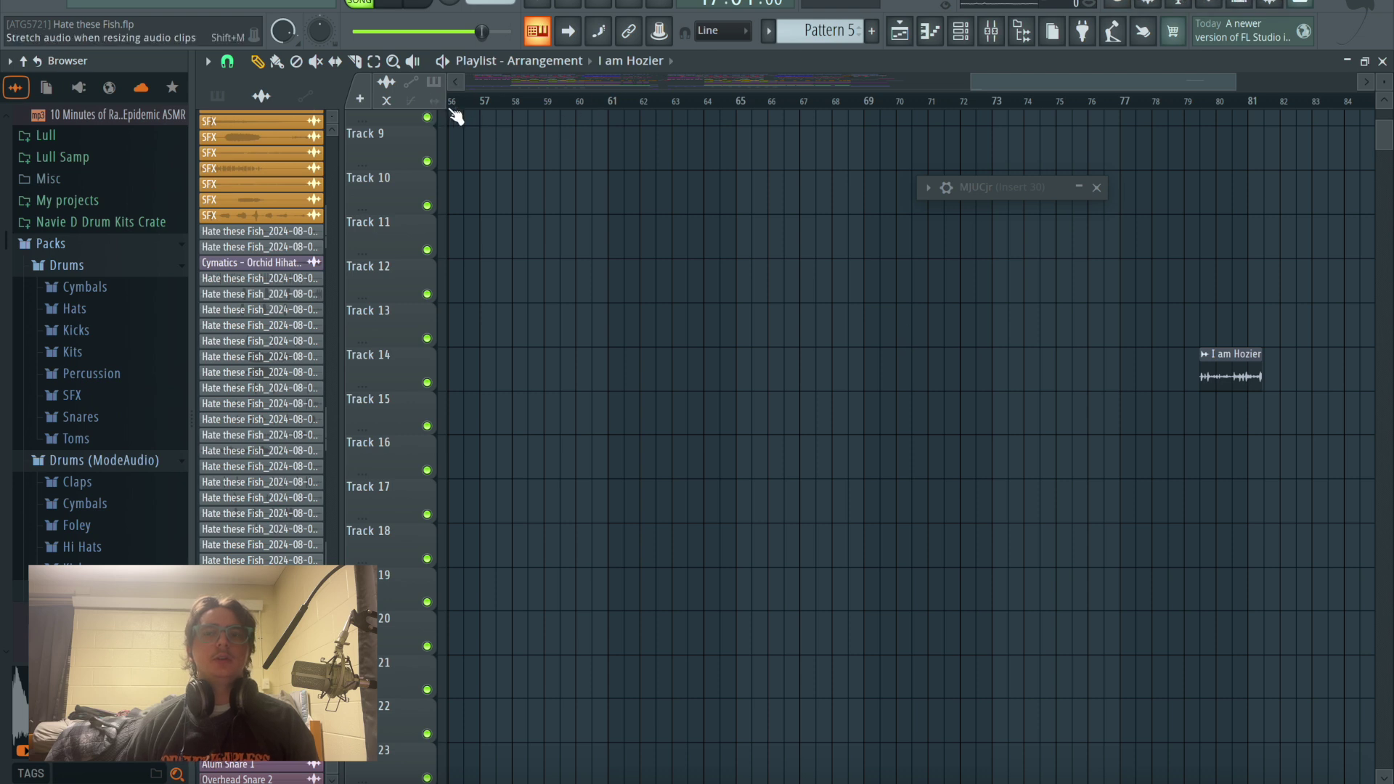
{"action": "left_click_drag", "start_coordinate": [1197, 352], "coordinate": [768, 338]}
Step: Listen to the extended I am Hozier recording from about bar 68 and again from its last part
{"action": "left_click", "coordinate": [847, 99]}
{"action": "key", "text": "space"}
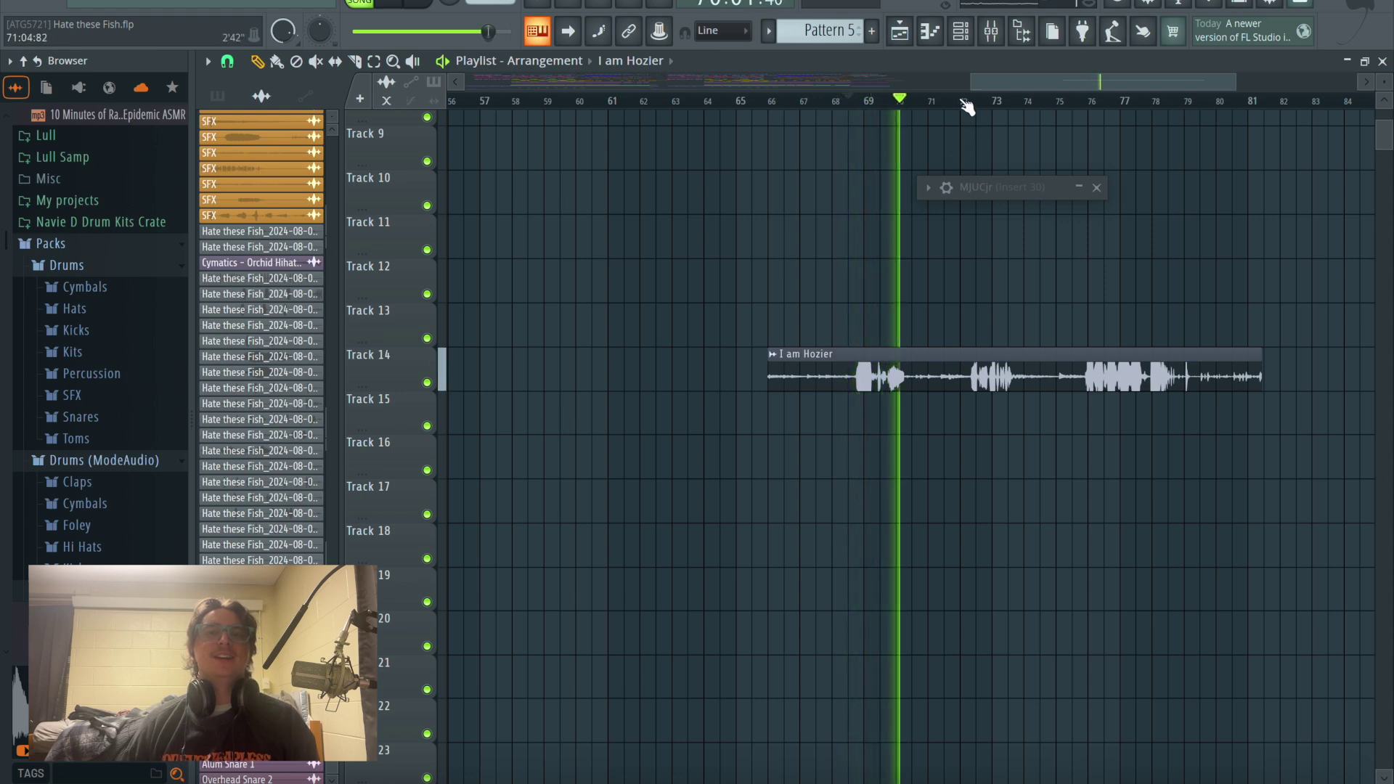
{"action": "key", "text": "space"}
{"action": "left_click", "coordinate": [1088, 101]}
{"action": "left_click_drag", "start_coordinate": [1150, 100], "coordinate": [1198, 93]}
{"action": "key", "text": "space"}
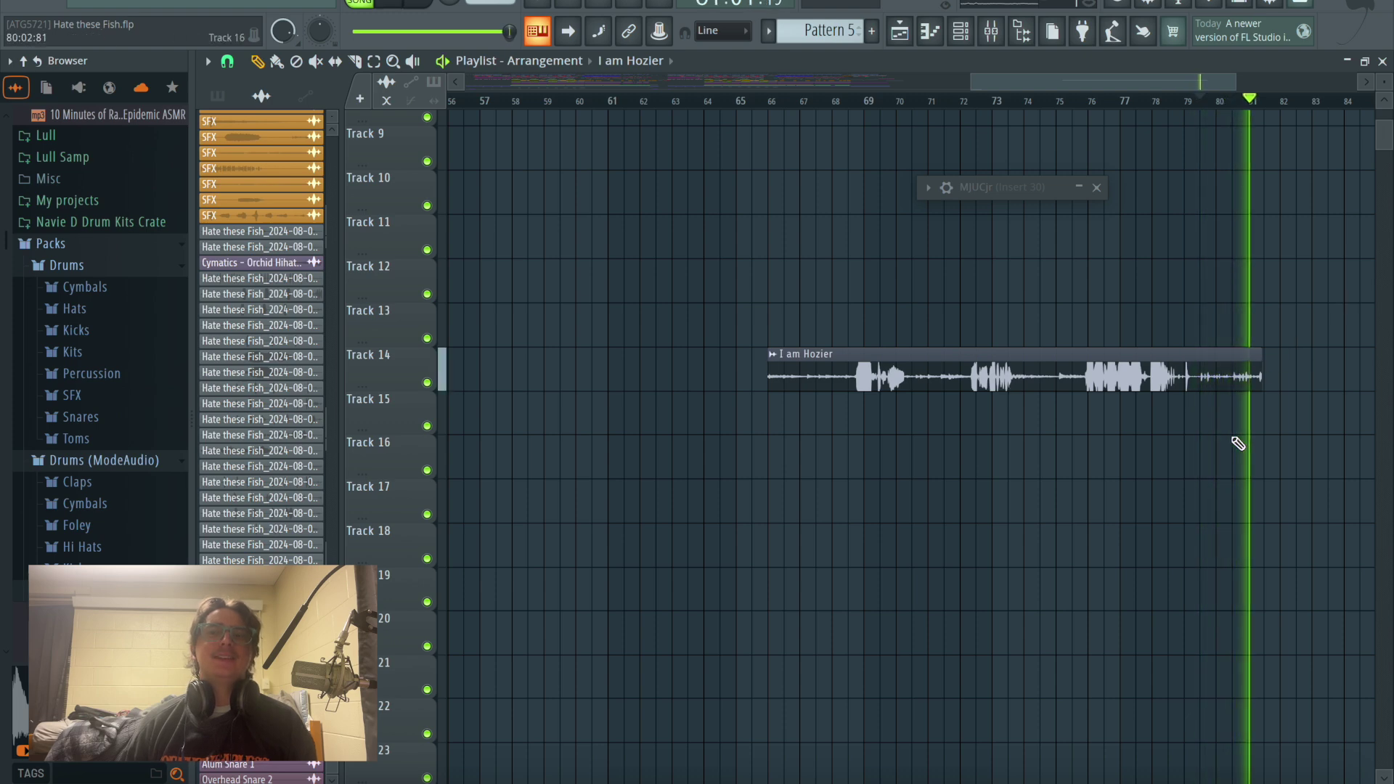
Step: Delete the extended I am Hozier copy from Track 14 and return to the song's main arrangement
{"action": "right_click", "coordinate": [1113, 376]}
{"action": "scroll", "coordinate": [1133, 435], "scroll_direction": "up", "scroll_amount": 4}
{"action": "scroll", "coordinate": [1132, 435], "scroll_direction": "left", "scroll_amount": 6}
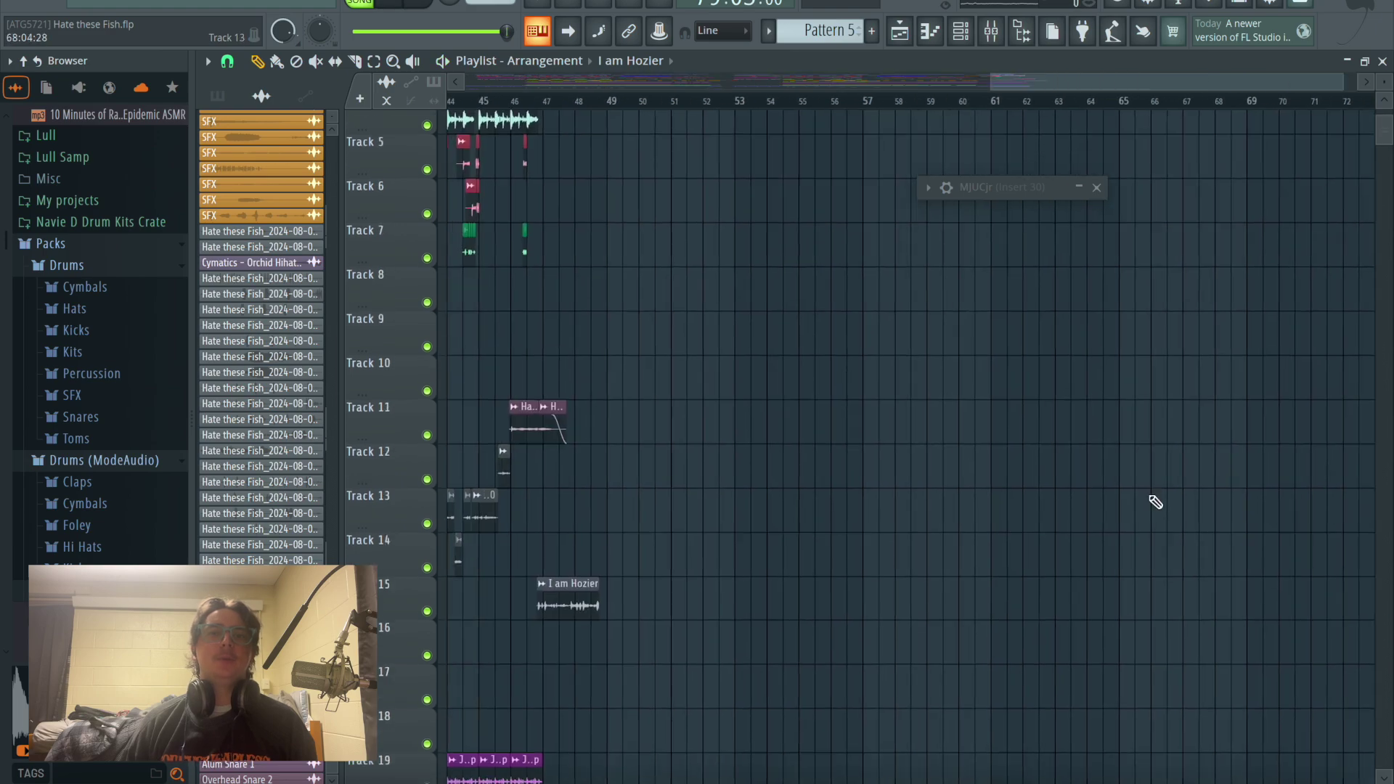
{"action": "scroll", "coordinate": [1158, 537], "scroll_direction": "up", "scroll_amount": 4}
{"action": "scroll", "coordinate": [1158, 537], "scroll_direction": "left", "scroll_amount": 6}
{"action": "scroll", "coordinate": [1089, 509], "scroll_direction": "left", "scroll_amount": 3}
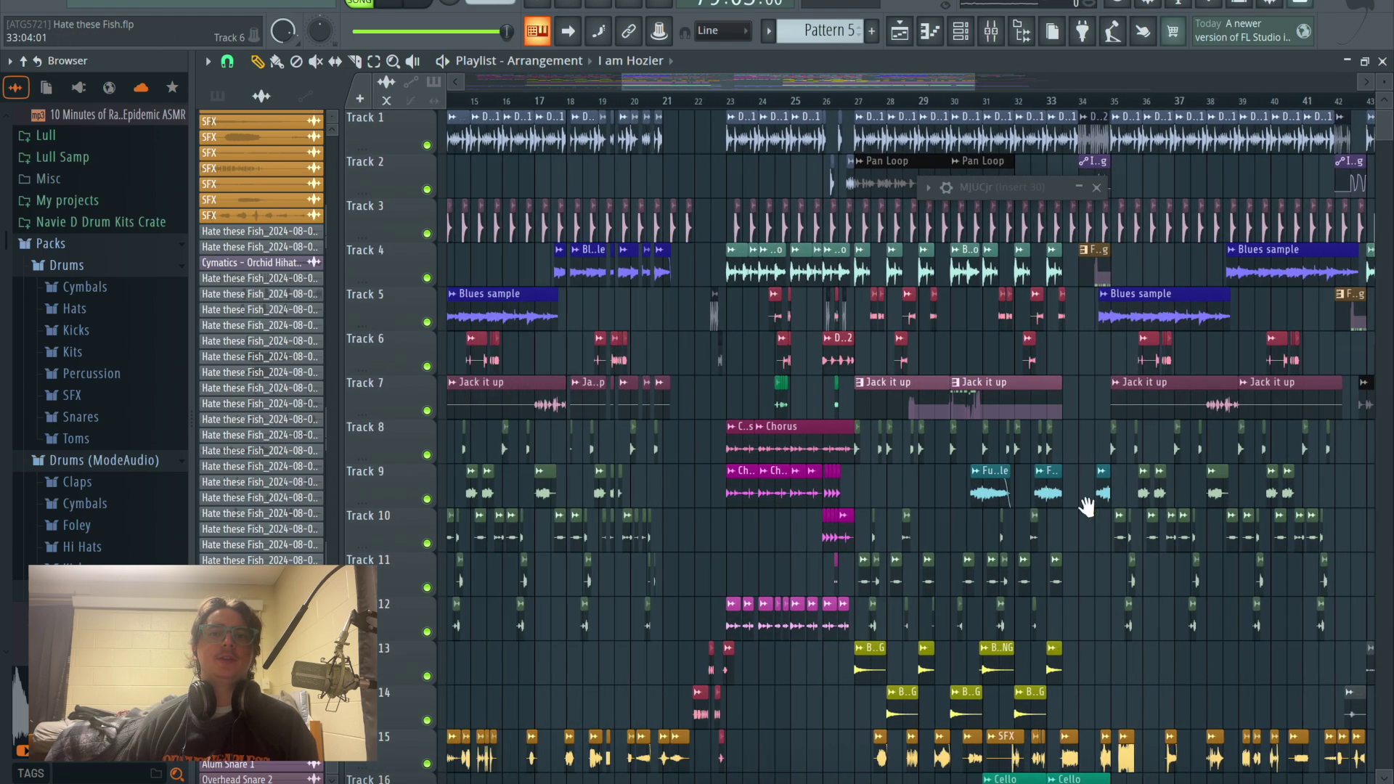
Step: Look back over the earlier sections of the arrangement and set the playback position to bar 13
{"action": "scroll", "coordinate": [1087, 506], "scroll_direction": "left", "scroll_amount": 4}
{"action": "scroll", "coordinate": [920, 129], "scroll_direction": "down", "scroll_amount": 3}
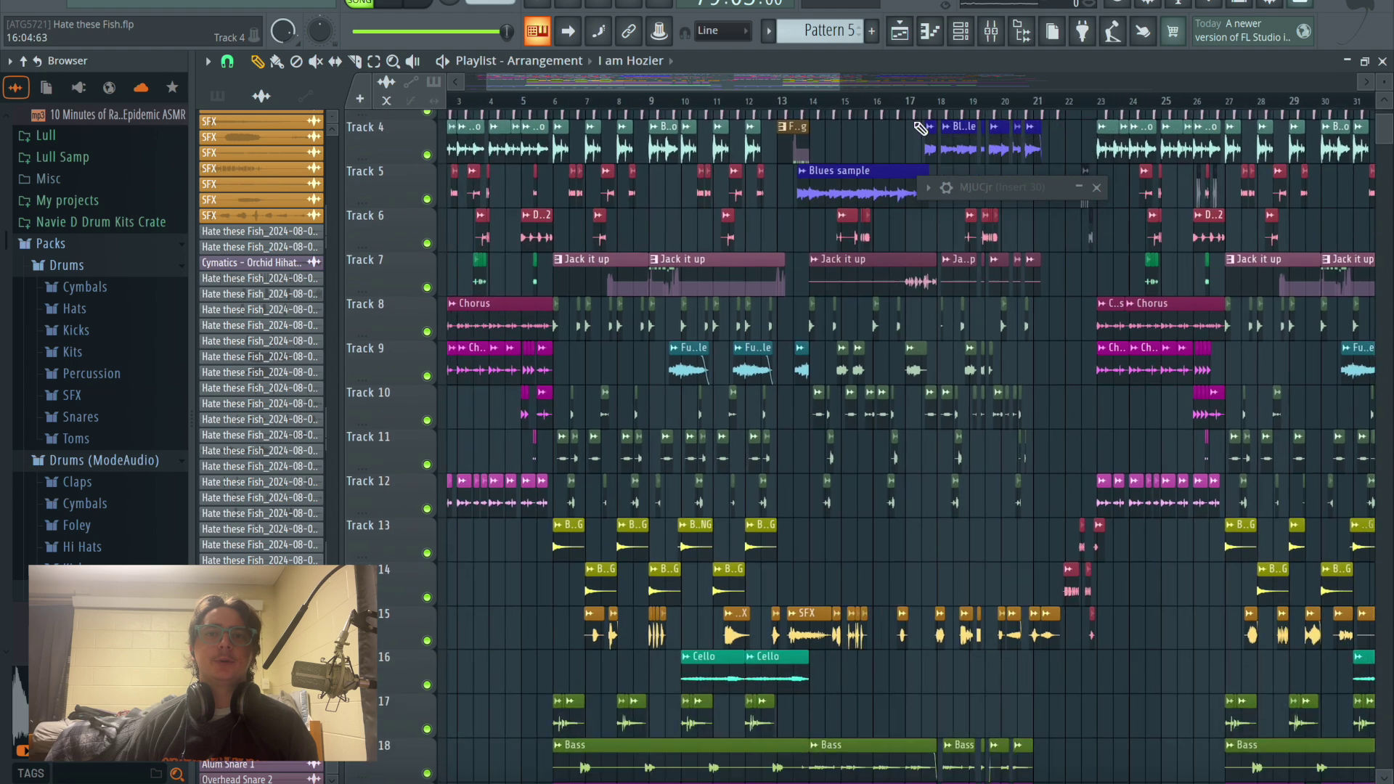
{"action": "scroll", "coordinate": [733, 343], "scroll_direction": "right", "scroll_amount": 4}
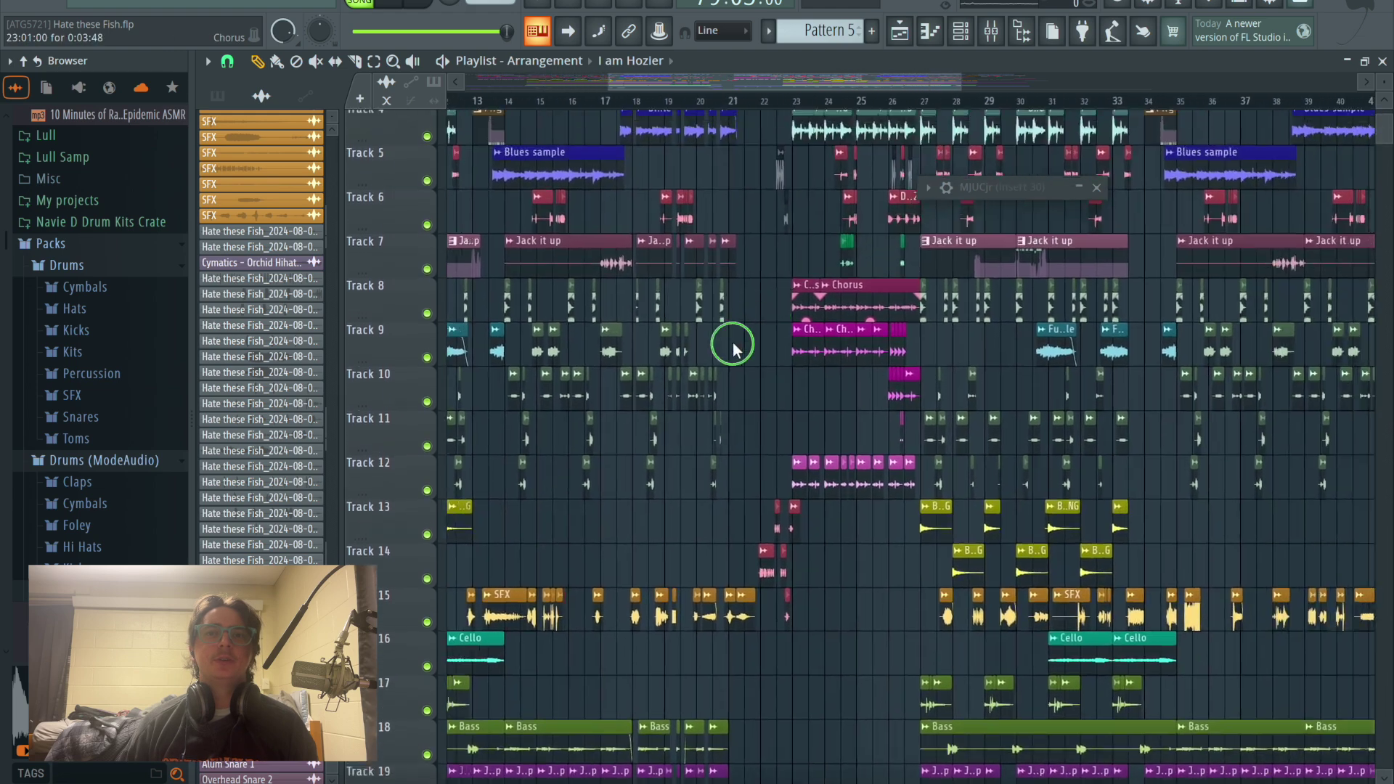
{"action": "right_click", "coordinate": [733, 343]}
{"action": "left_click", "coordinate": [752, 270]}
{"action": "left_click_drag", "start_coordinate": [747, 264], "coordinate": [1299, 435]}
{"action": "left_click", "coordinate": [833, 100]}
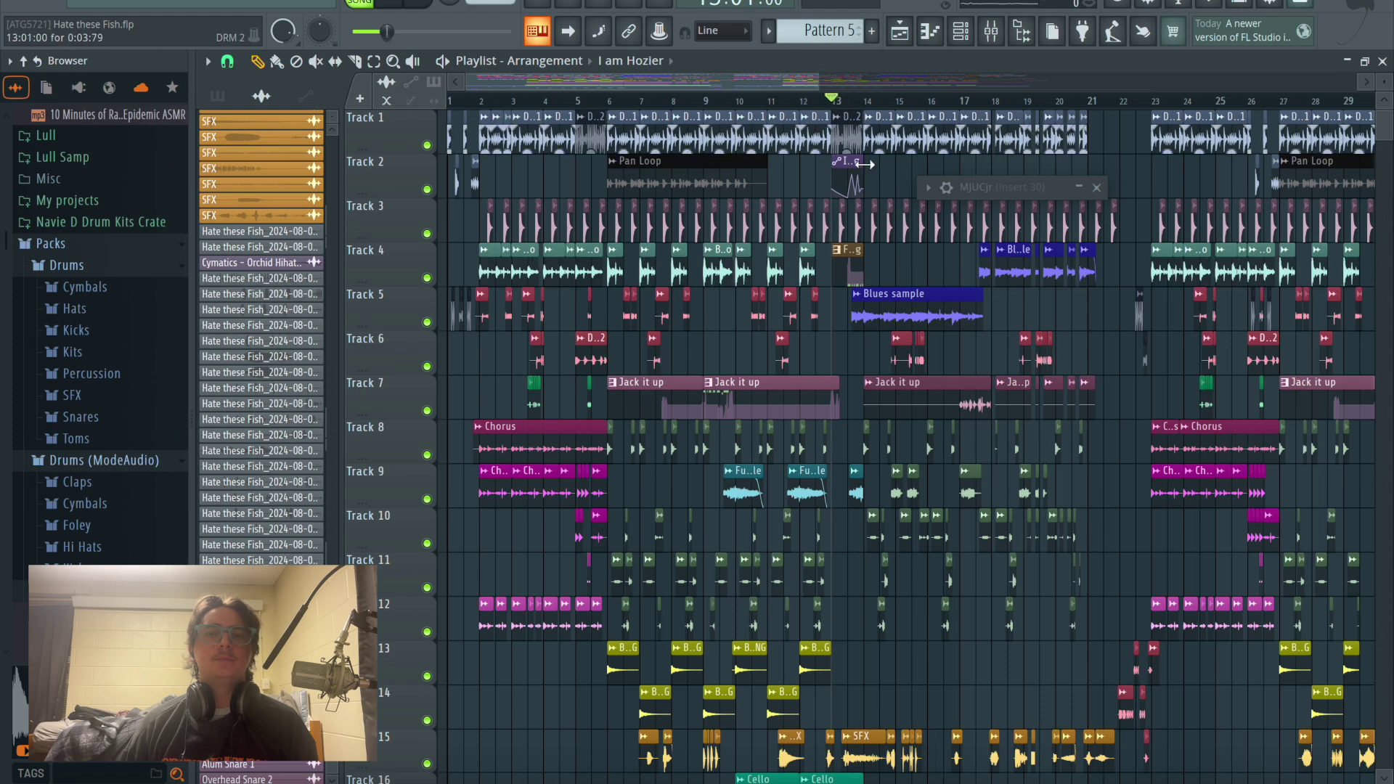
Step: Play the break from bar 21, with the clips on Tracks 28 and 29 in view, and stop after a short listen
{"action": "scroll", "coordinate": [905, 351], "scroll_direction": "down", "scroll_amount": 1}
{"action": "left_click_drag", "start_coordinate": [906, 351], "coordinate": [993, 233]}
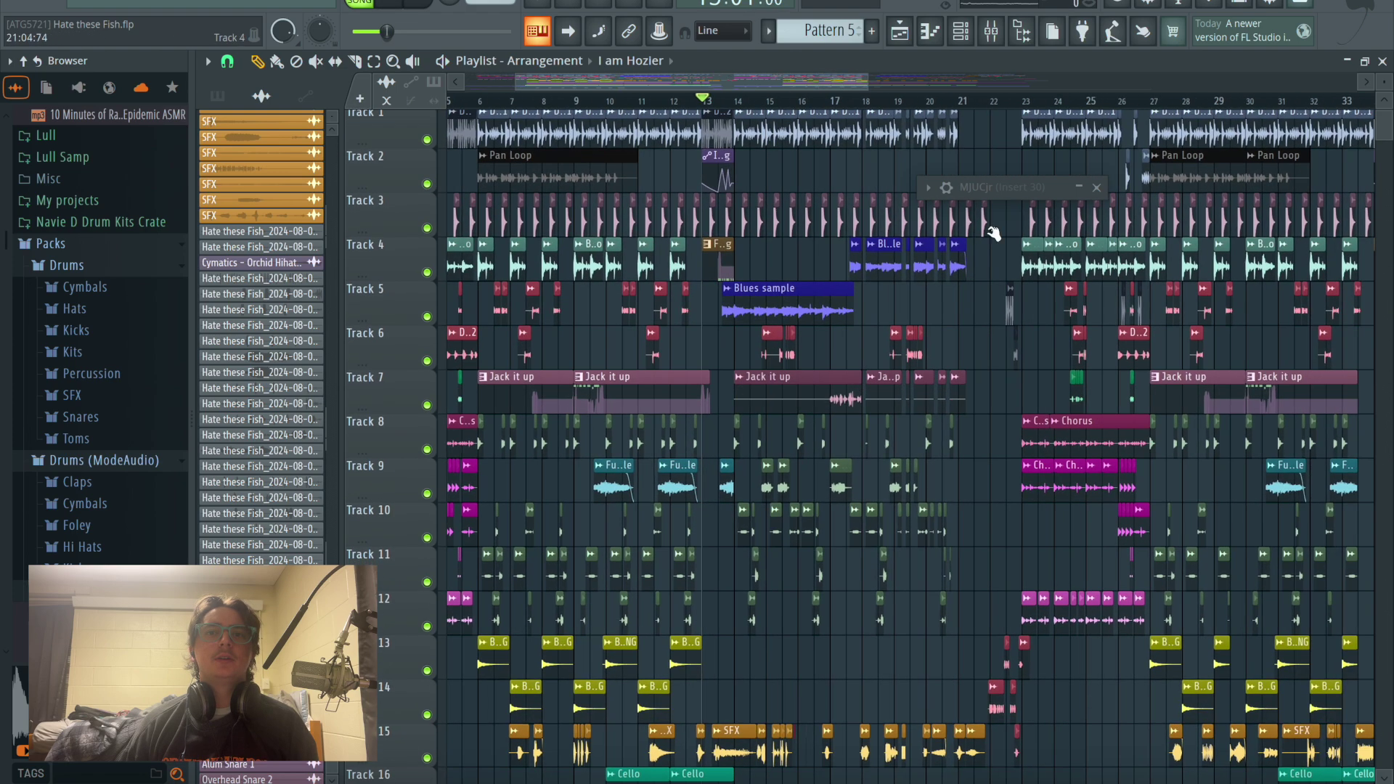
{"action": "left_click", "coordinate": [972, 107]}
{"action": "scroll", "coordinate": [1016, 239], "scroll_direction": "down", "scroll_amount": 15}
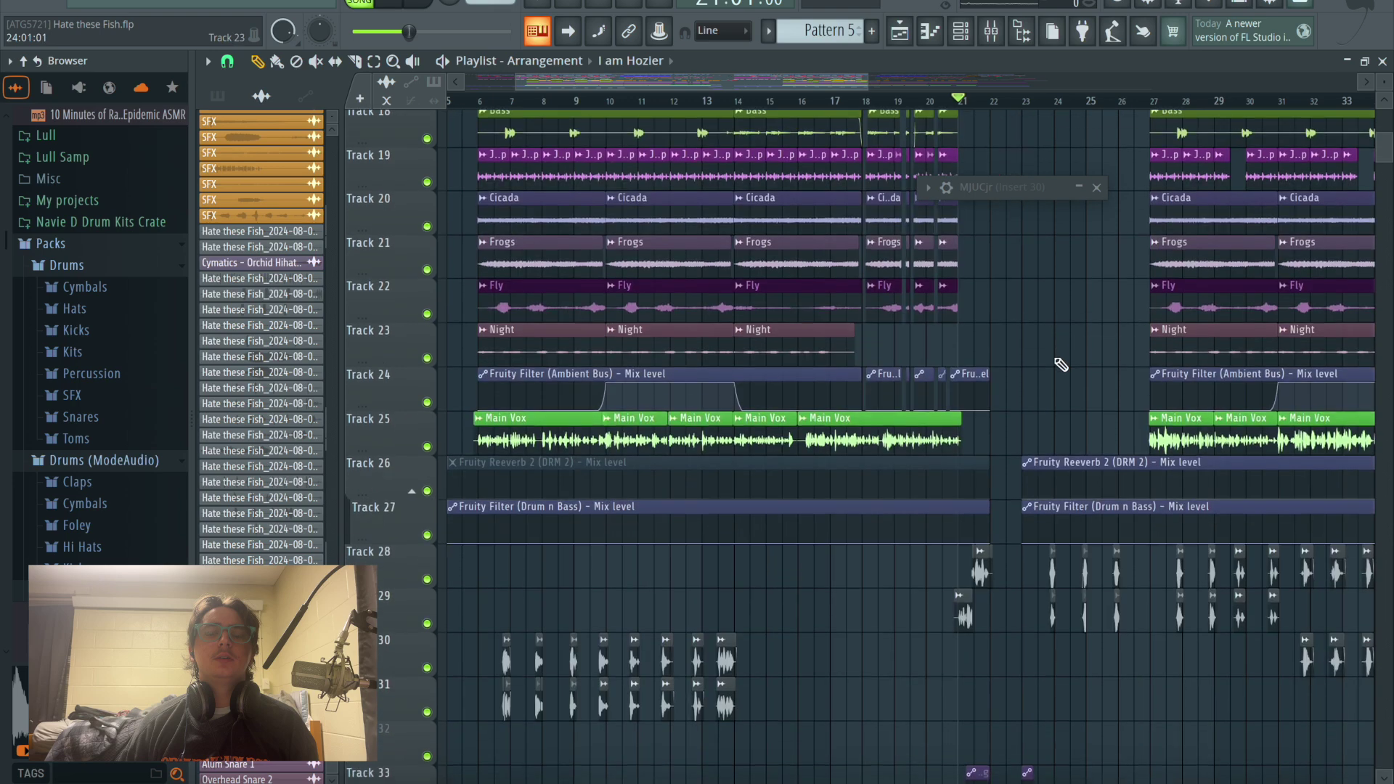
{"action": "scroll", "coordinate": [1059, 370], "scroll_direction": "down", "scroll_amount": 2}
{"action": "key", "text": "space"}
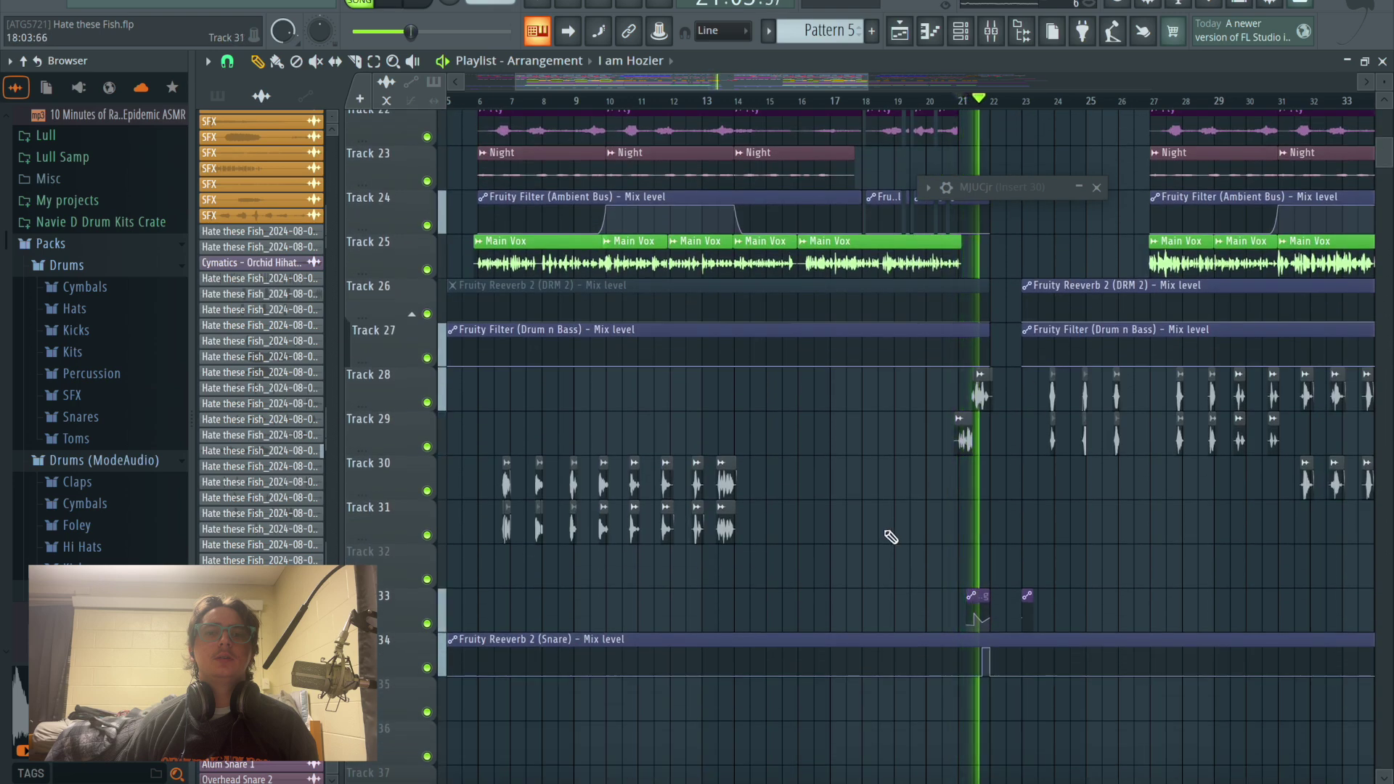
{"action": "key", "text": "space"}
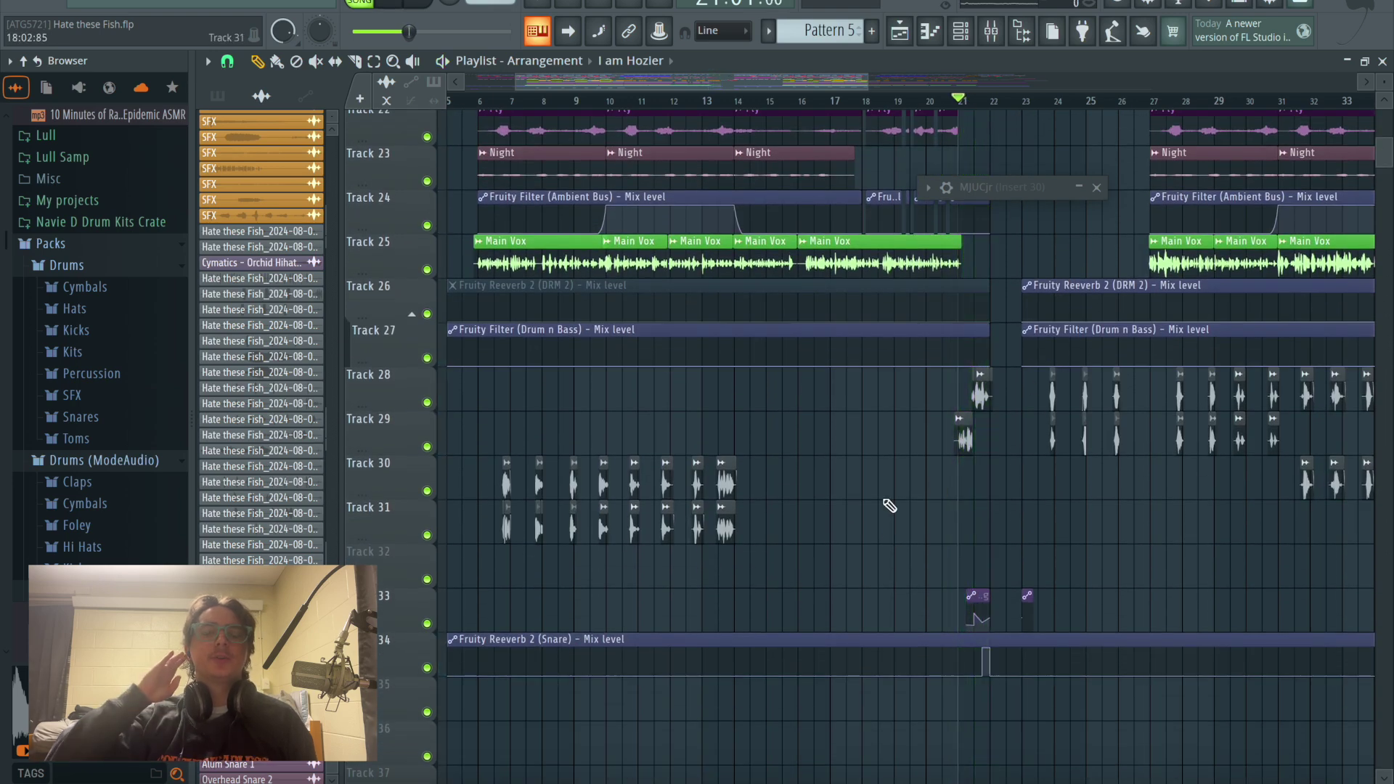